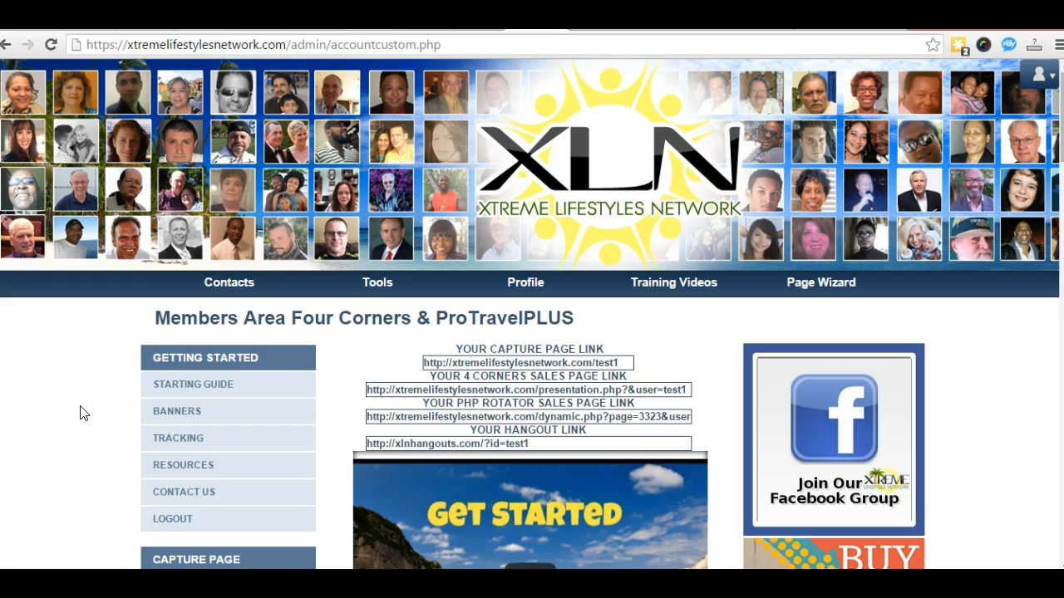
Step: Scroll the members area and drop open the Page Wizard menu in the top navigation bar
{"action": "scroll", "coordinate": [83, 411], "scroll_direction": "down", "scroll_amount": 5}
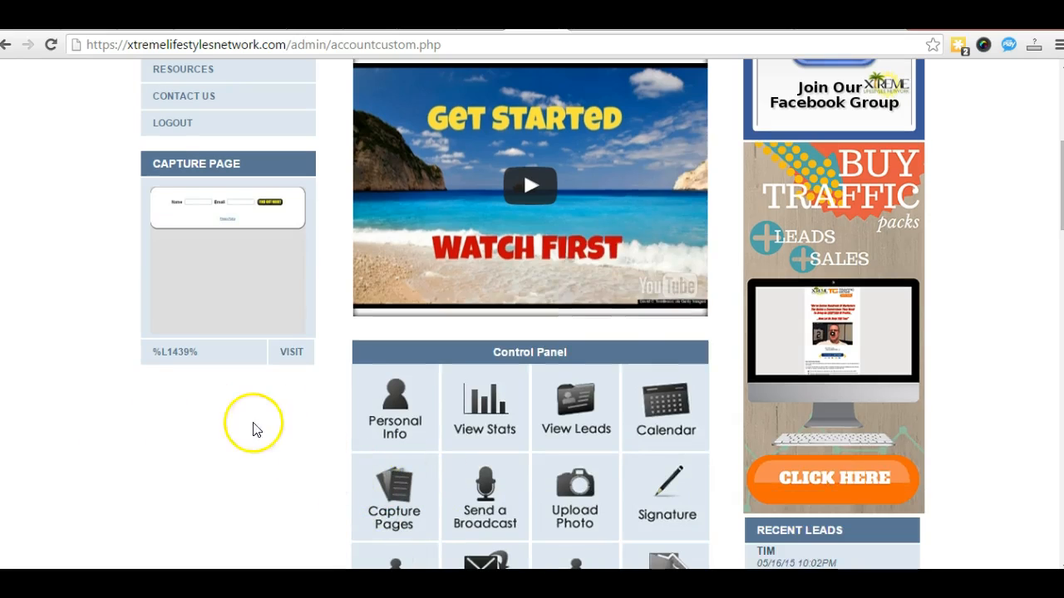
{"action": "scroll", "coordinate": [92, 394], "scroll_direction": "up", "scroll_amount": 3}
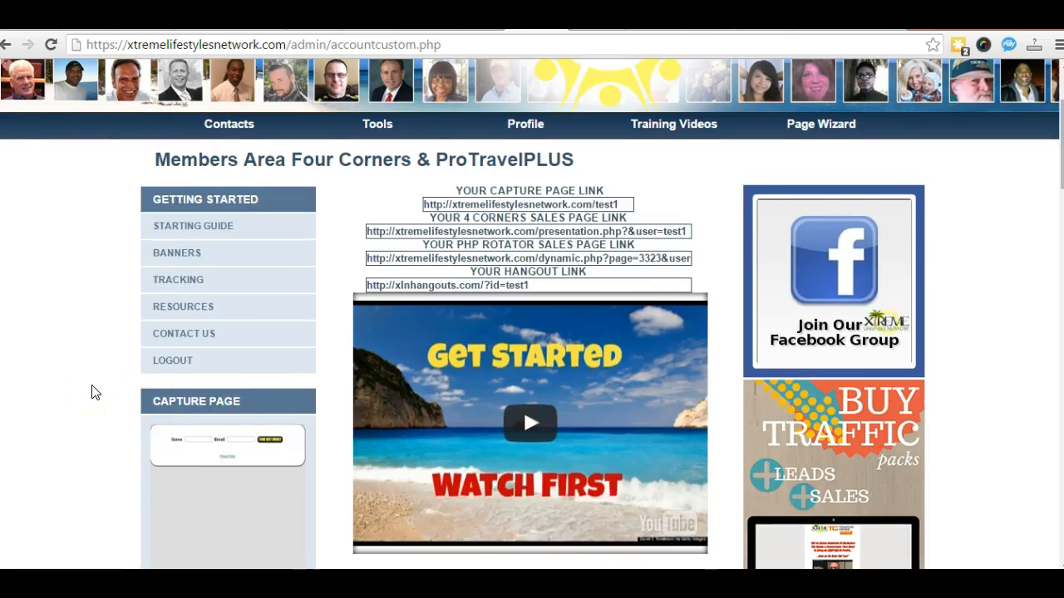
{"action": "scroll", "coordinate": [90, 392], "scroll_direction": "up", "scroll_amount": 1}
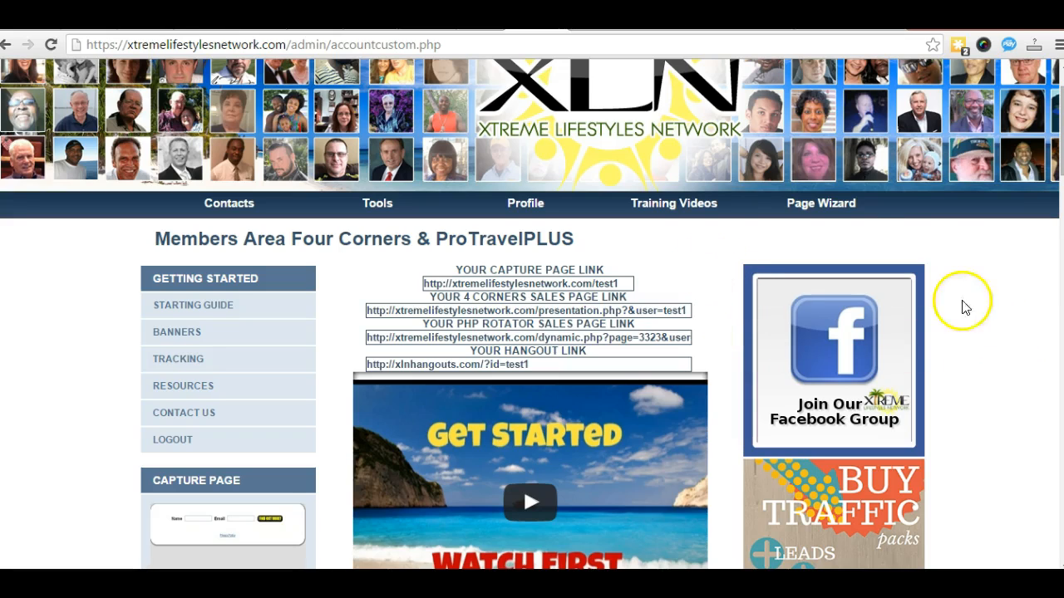
{"action": "mouse_move", "coordinate": [836, 208]}
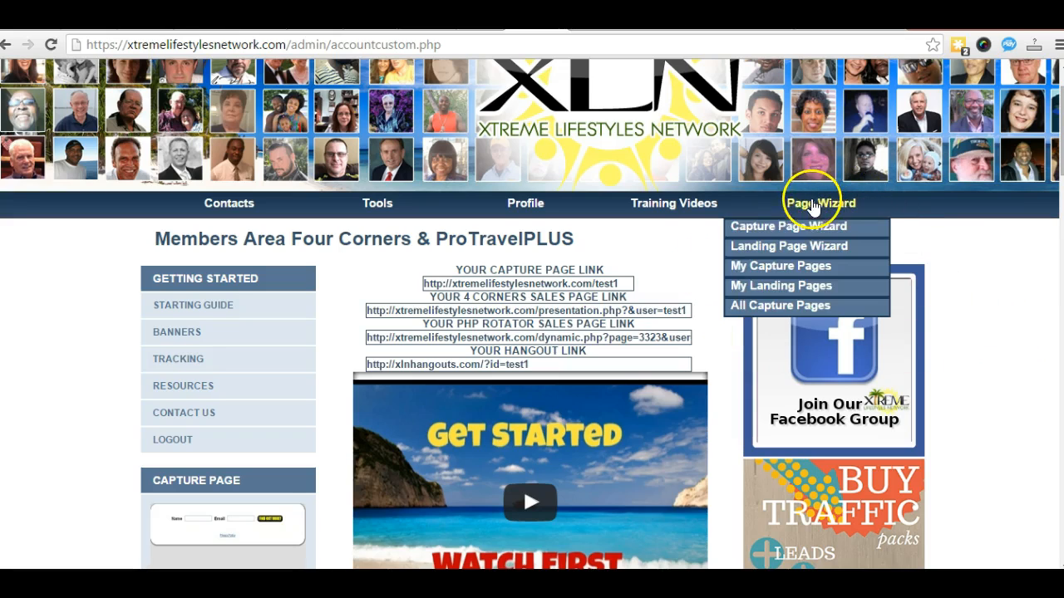
Step: Start the Capture Page Wizard and browse the Step #1 background image gallery
{"action": "left_click", "coordinate": [771, 226]}
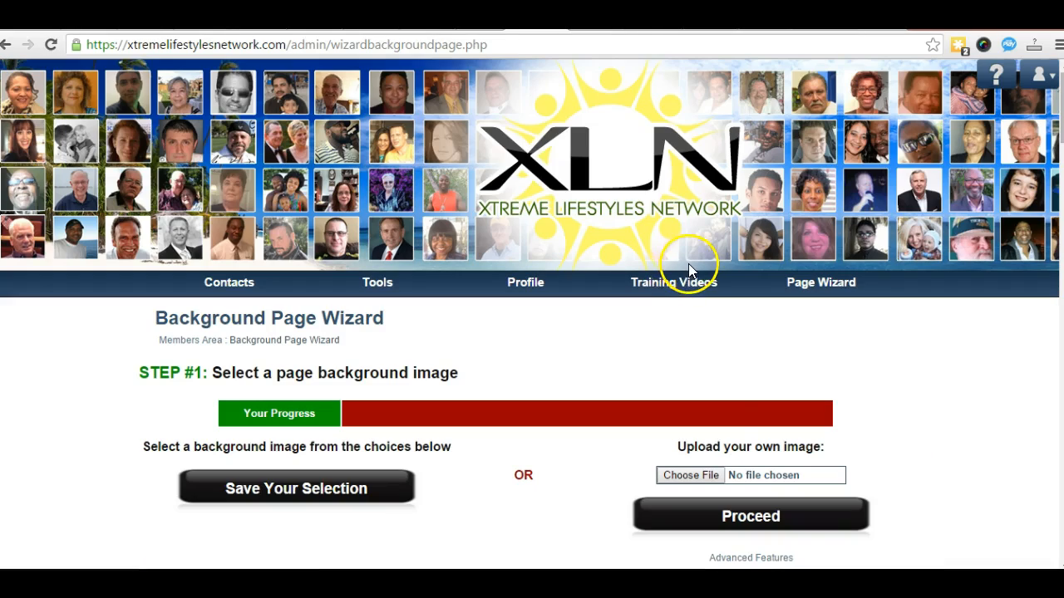
{"action": "mouse_move", "coordinate": [696, 297]}
{"action": "scroll", "coordinate": [694, 303], "scroll_direction": "down", "scroll_amount": 1}
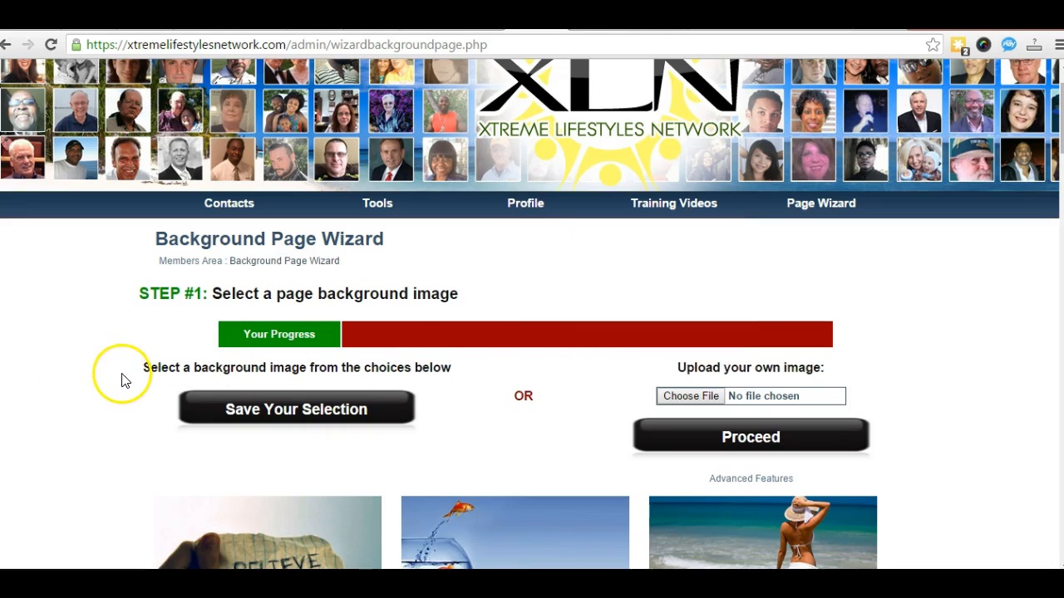
{"action": "scroll", "coordinate": [50, 405], "scroll_direction": "down", "scroll_amount": 2}
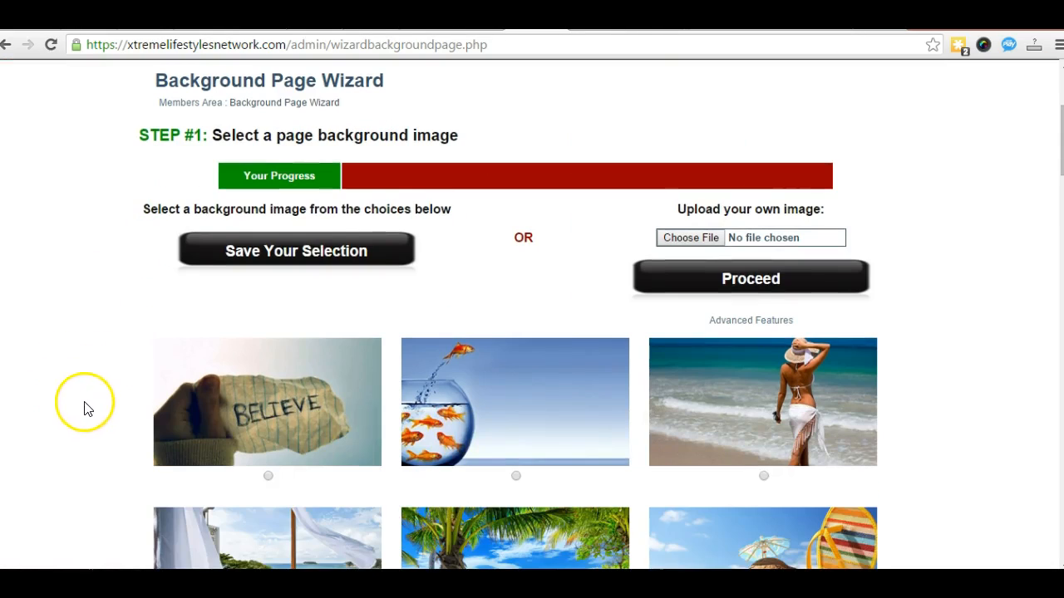
{"action": "scroll", "coordinate": [423, 422], "scroll_direction": "down", "scroll_amount": 3}
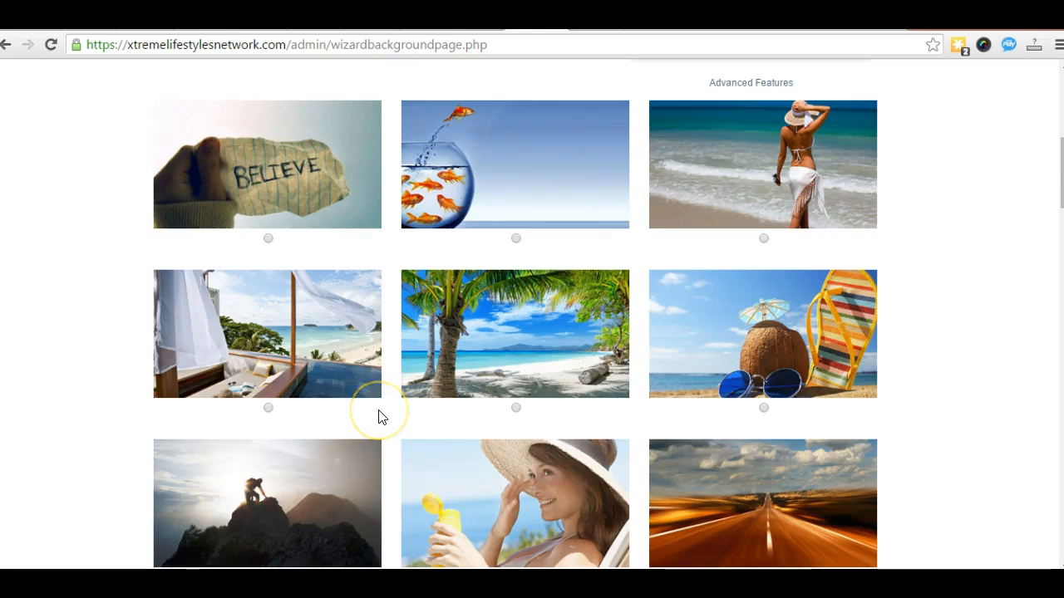
{"action": "scroll", "coordinate": [378, 417], "scroll_direction": "up", "scroll_amount": 3}
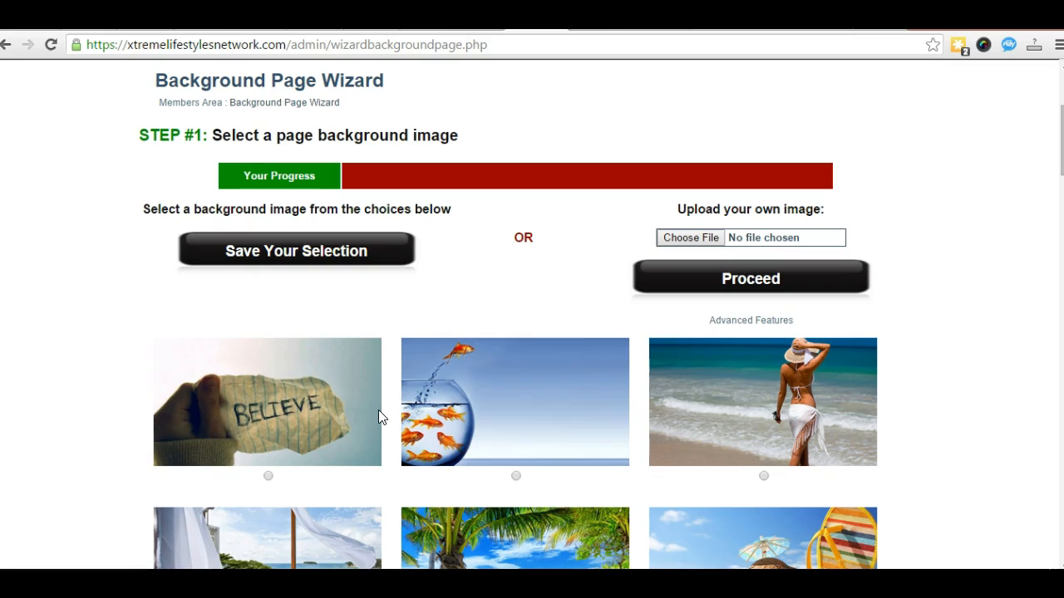
{"action": "scroll", "coordinate": [512, 396], "scroll_direction": "down", "scroll_amount": 1}
{"action": "scroll", "coordinate": [512, 396], "scroll_direction": "up", "scroll_amount": 2}
{"action": "scroll", "coordinate": [512, 399], "scroll_direction": "down", "scroll_amount": 2}
{"action": "scroll", "coordinate": [512, 397], "scroll_direction": "down", "scroll_amount": 8}
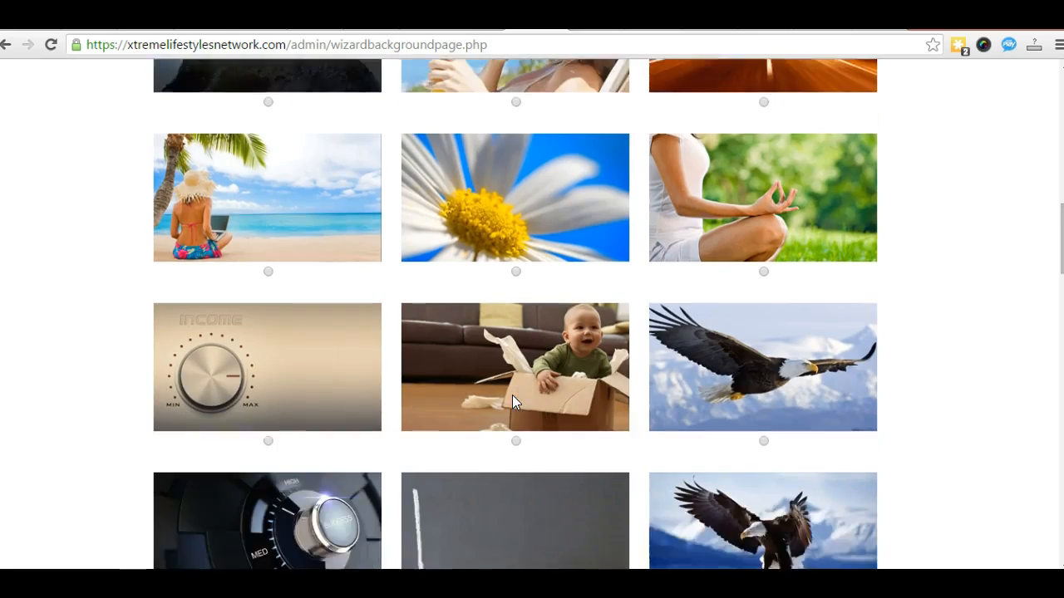
{"action": "scroll", "coordinate": [512, 396], "scroll_direction": "down", "scroll_amount": 1}
{"action": "scroll", "coordinate": [513, 397], "scroll_direction": "up", "scroll_amount": 1}
{"action": "scroll", "coordinate": [512, 395], "scroll_direction": "down", "scroll_amount": 4}
{"action": "scroll", "coordinate": [512, 395], "scroll_direction": "up", "scroll_amount": 4}
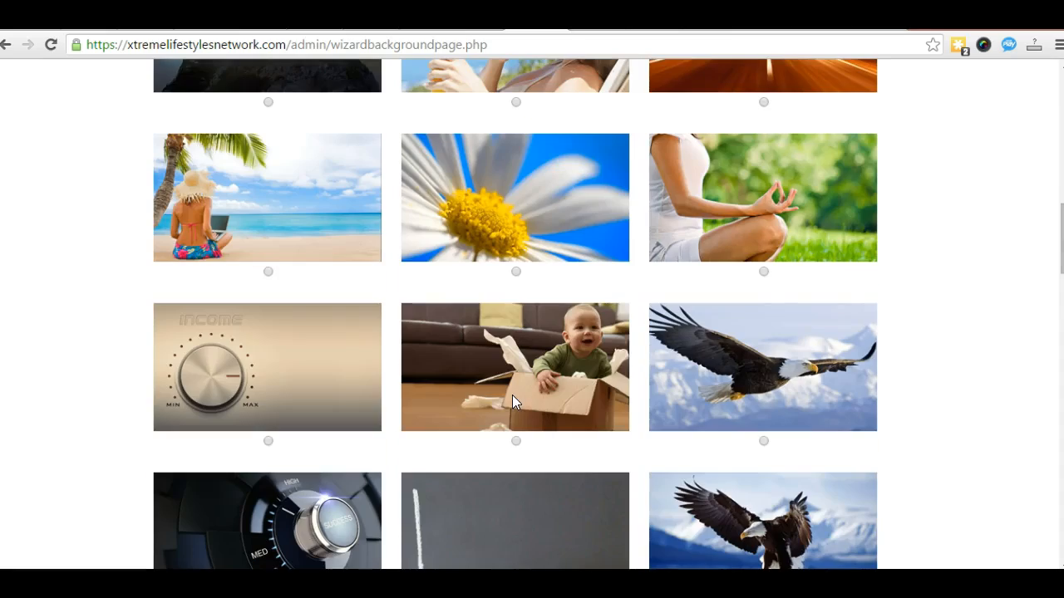
Step: Select the palm-beach photo of the woman in a sun hat as the background
{"action": "left_click", "coordinate": [268, 273]}
{"action": "scroll", "coordinate": [403, 388], "scroll_direction": "down", "scroll_amount": 6}
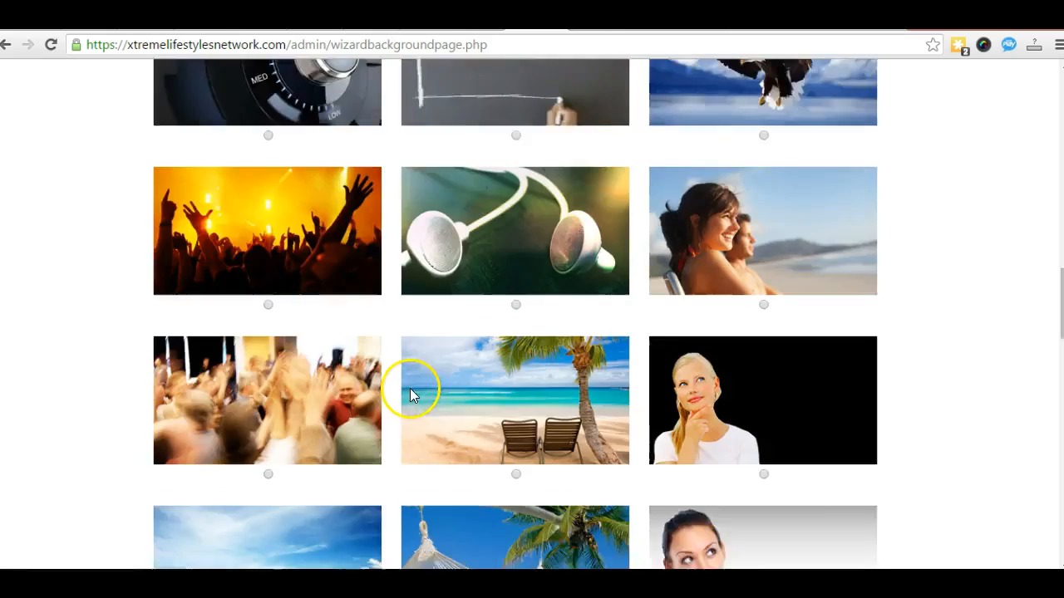
{"action": "scroll", "coordinate": [409, 394], "scroll_direction": "down", "scroll_amount": 20}
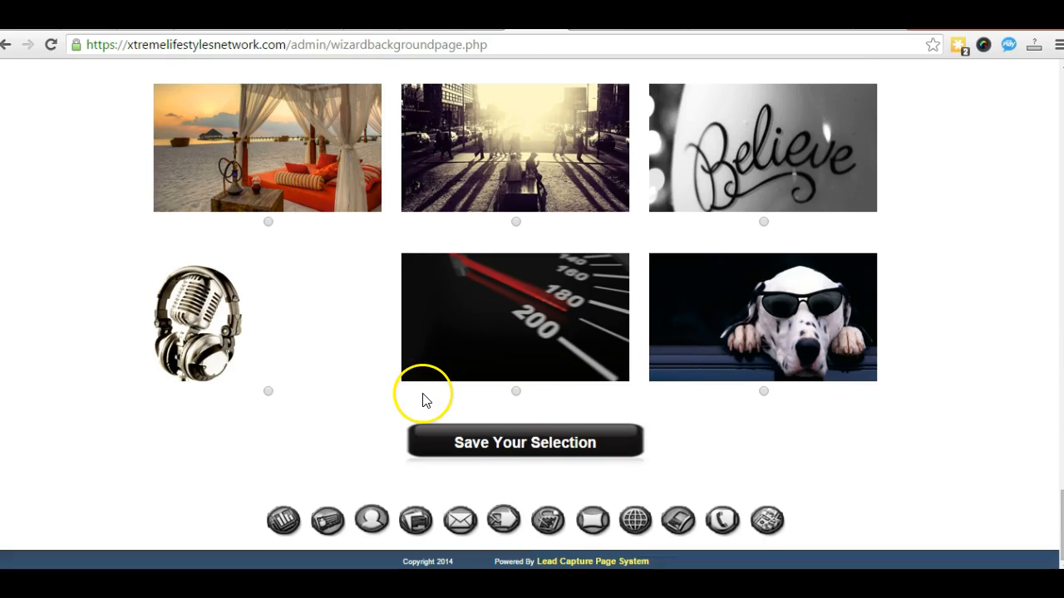
Step: Save the palm-beach background selection and move on to the headline choices
{"action": "left_click", "coordinate": [496, 438]}
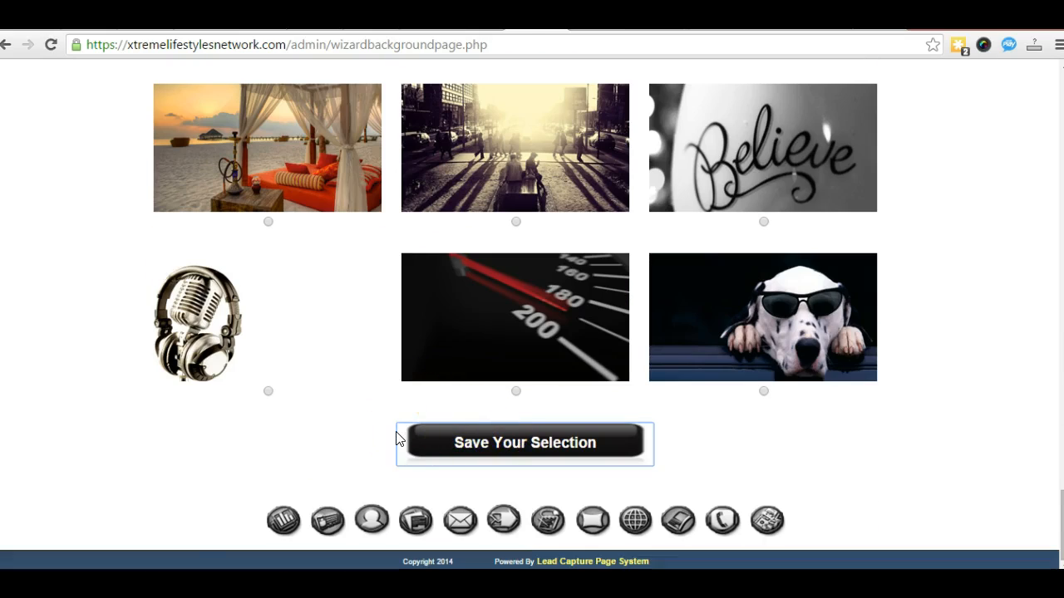
{"action": "scroll", "coordinate": [536, 380], "scroll_direction": "down", "scroll_amount": 5}
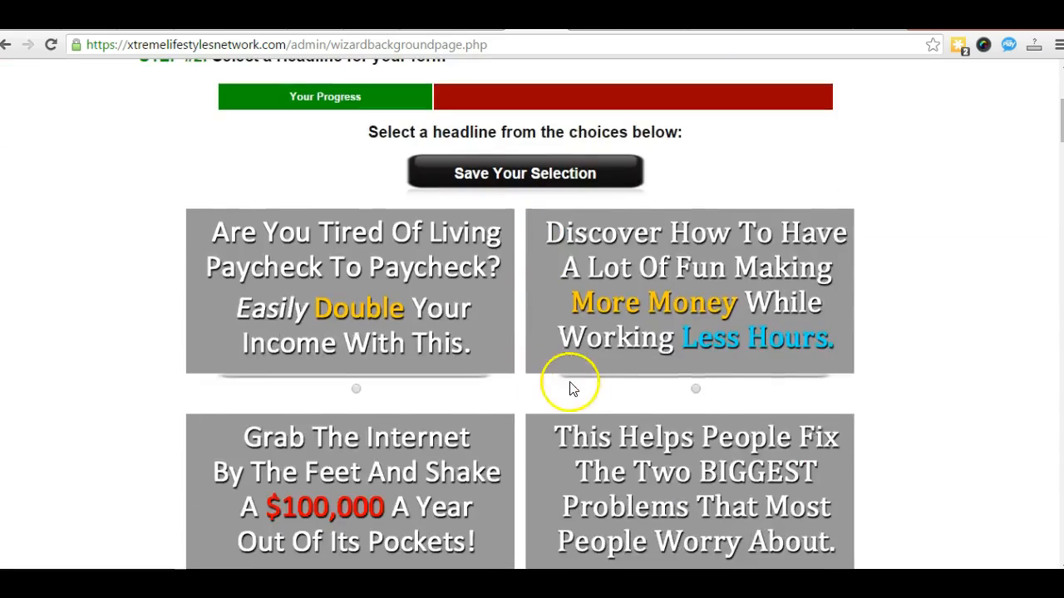
{"action": "scroll", "coordinate": [559, 369], "scroll_direction": "down", "scroll_amount": 5}
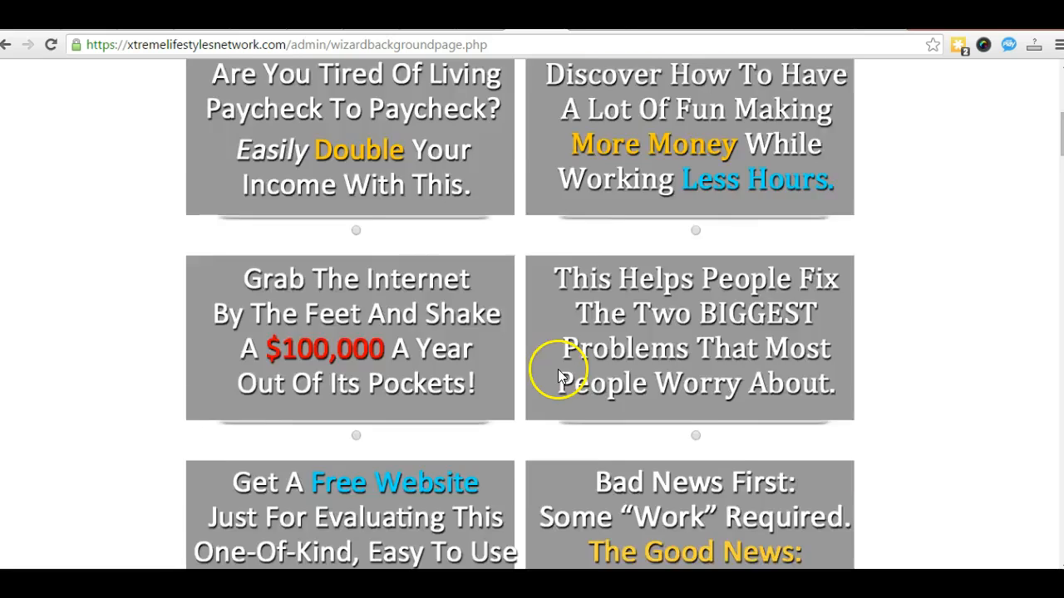
{"action": "scroll", "coordinate": [551, 368], "scroll_direction": "up", "scroll_amount": 3}
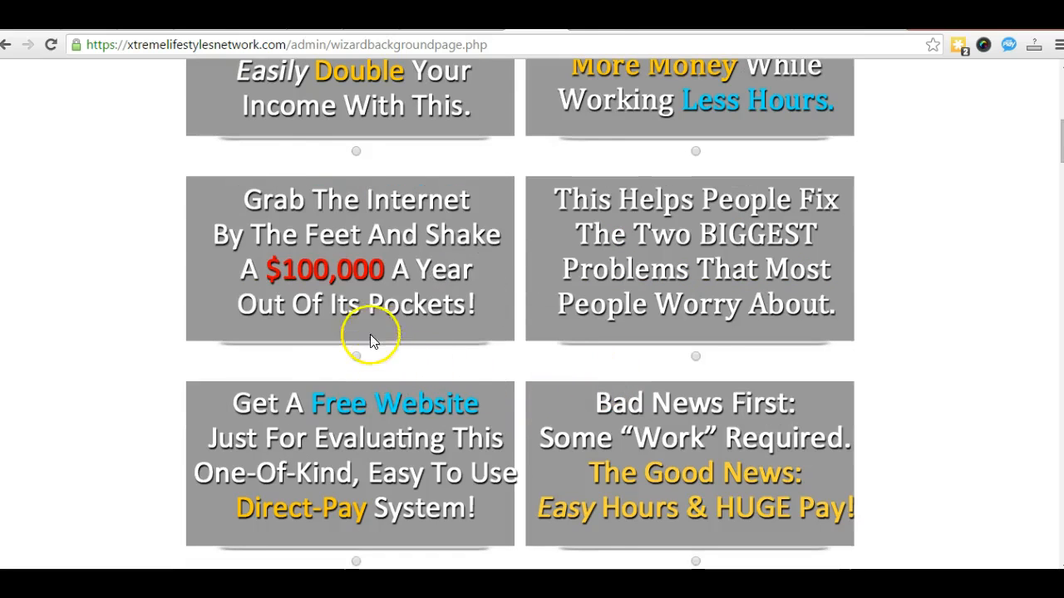
Step: Choose the 'Grab The Internet By The Feet' headline and save the selection
{"action": "left_click", "coordinate": [356, 356]}
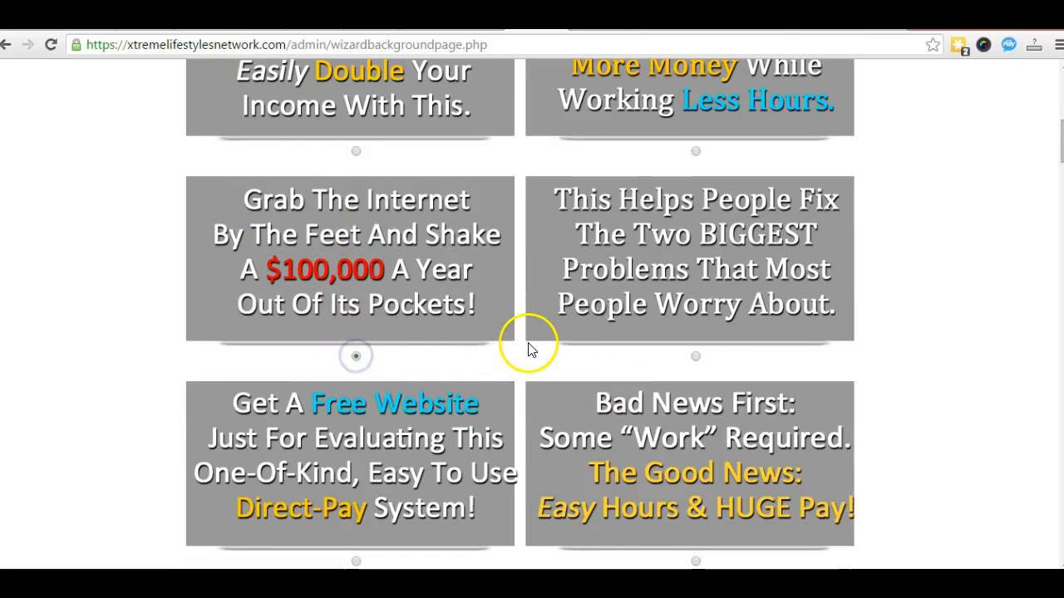
{"action": "scroll", "coordinate": [527, 368], "scroll_direction": "down", "scroll_amount": 18}
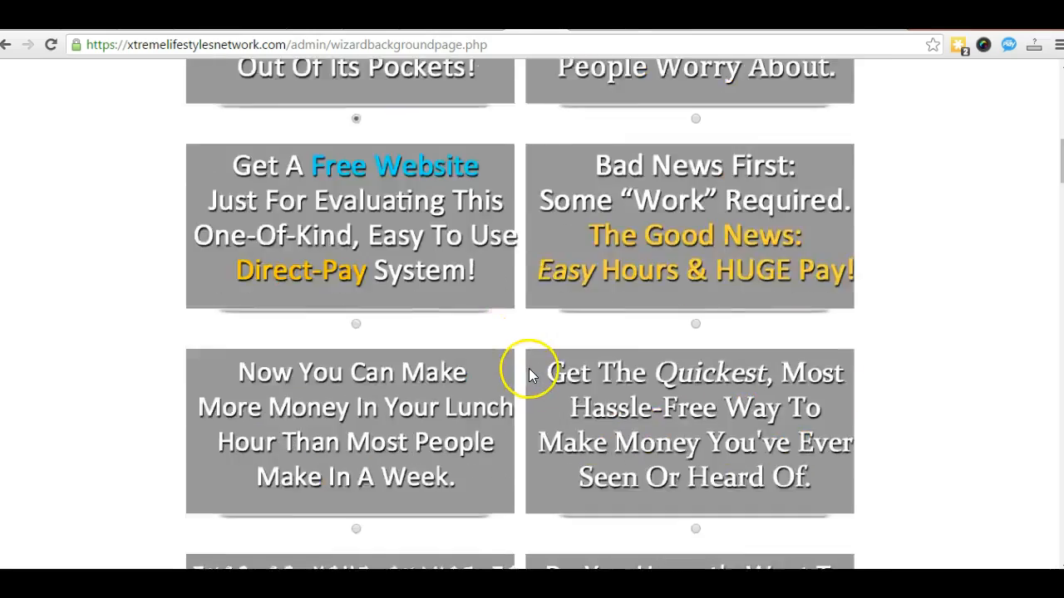
{"action": "scroll", "coordinate": [424, 388], "scroll_direction": "down", "scroll_amount": 18}
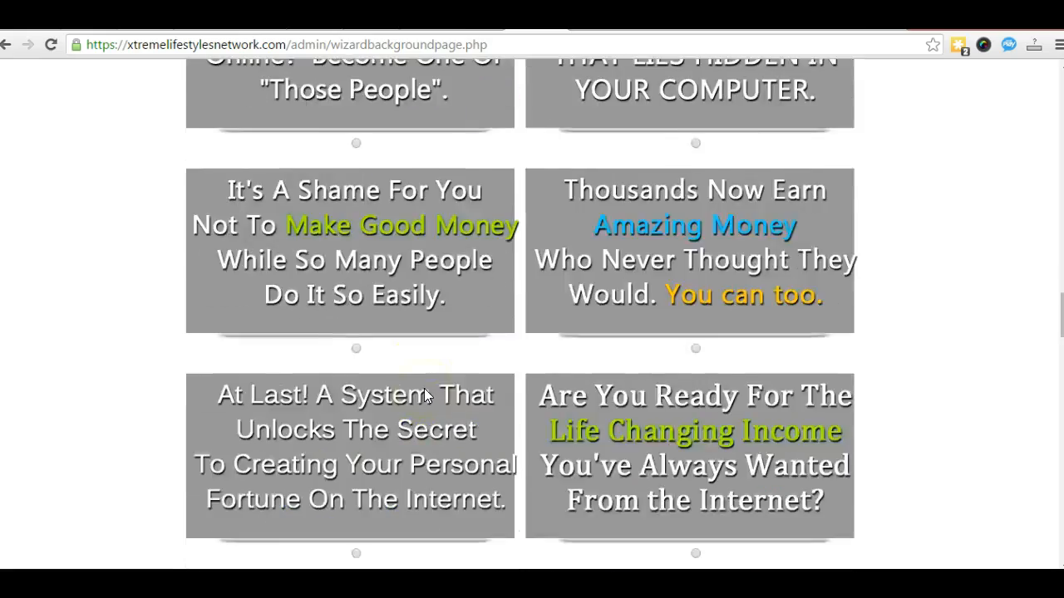
{"action": "scroll", "coordinate": [424, 388], "scroll_direction": "down", "scroll_amount": 15}
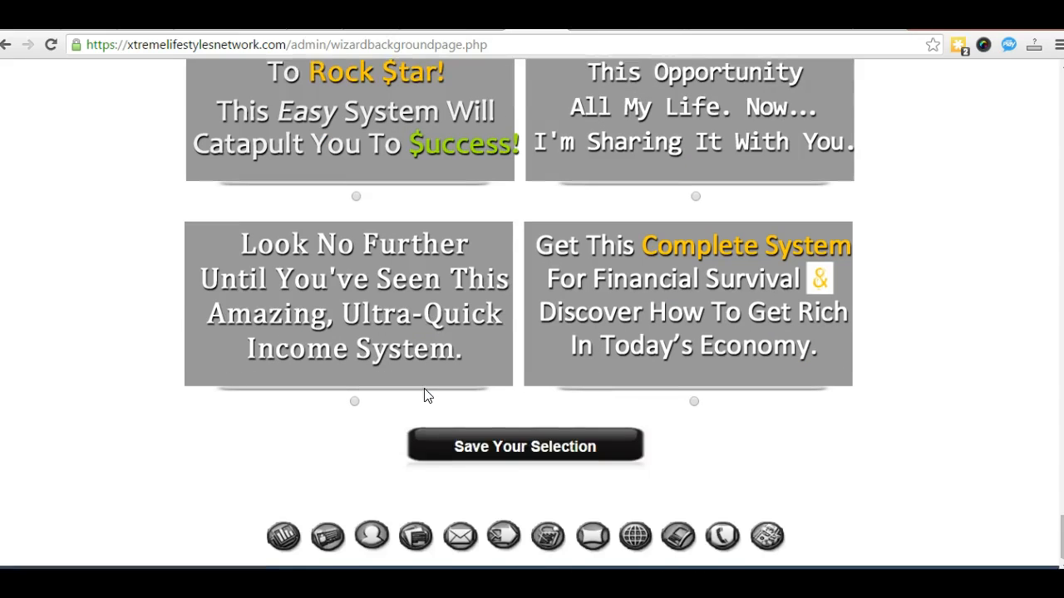
{"action": "left_click", "coordinate": [481, 430]}
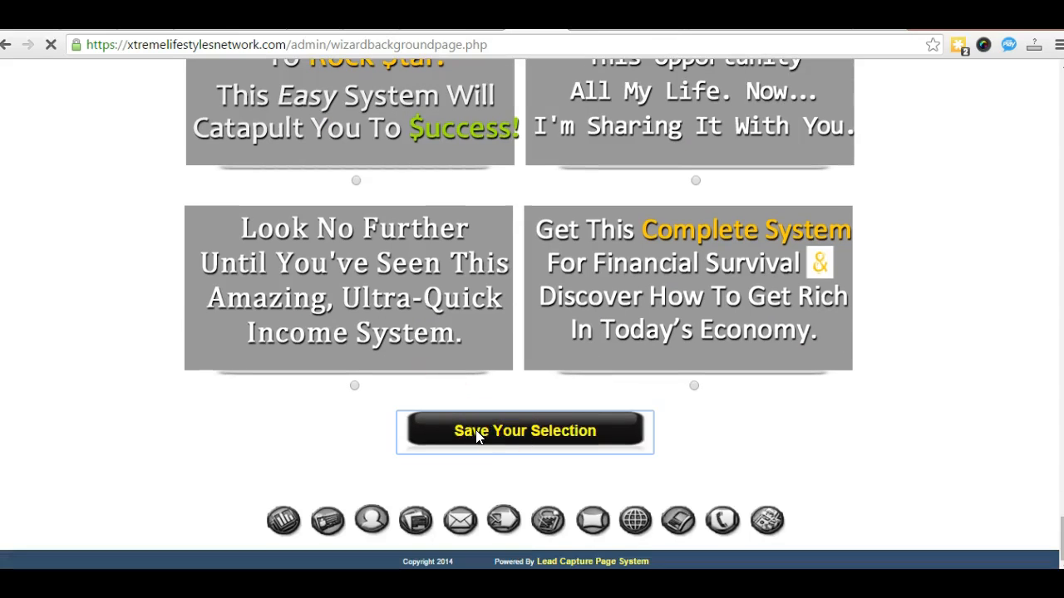
Step: Try the form box Transparency slider at 100, then drop it to 1
{"action": "scroll", "coordinate": [154, 441], "scroll_direction": "down", "scroll_amount": 3}
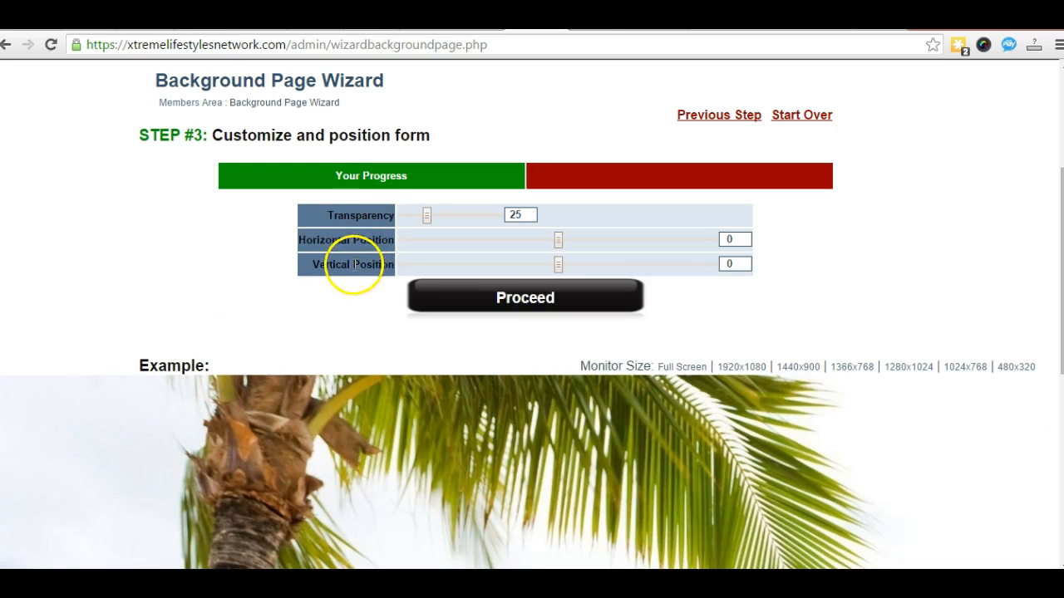
{"action": "scroll", "coordinate": [287, 349], "scroll_direction": "down", "scroll_amount": 6}
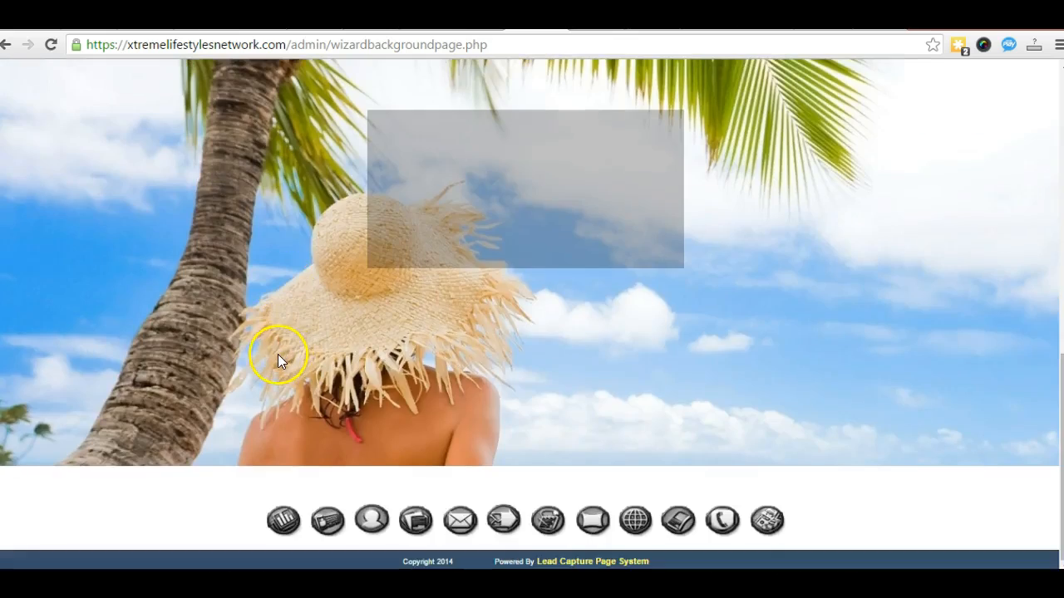
{"action": "scroll", "coordinate": [283, 358], "scroll_direction": "up", "scroll_amount": 3}
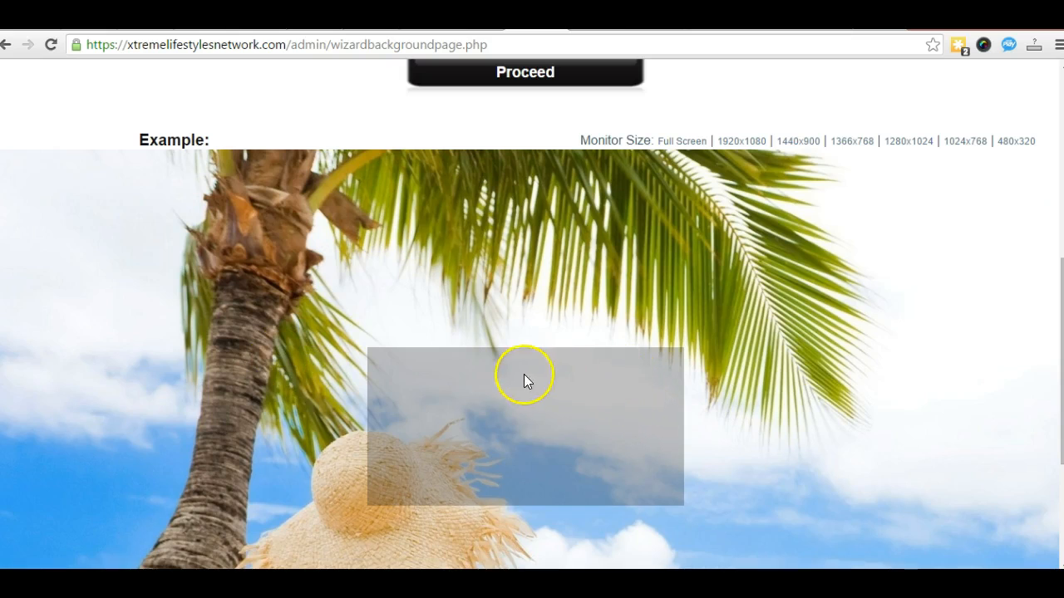
{"action": "scroll", "coordinate": [212, 348], "scroll_direction": "up", "scroll_amount": 3}
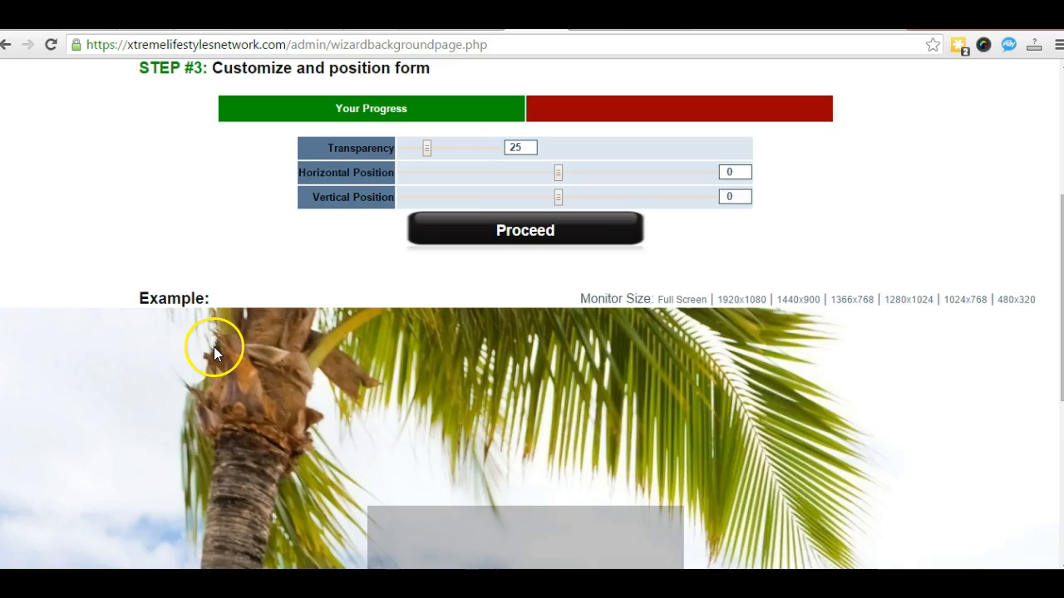
{"action": "left_click", "coordinate": [424, 231]}
{"action": "left_click_drag", "start_coordinate": [424, 231], "coordinate": [521, 235]}
{"action": "scroll", "coordinate": [167, 354], "scroll_direction": "down", "scroll_amount": 4}
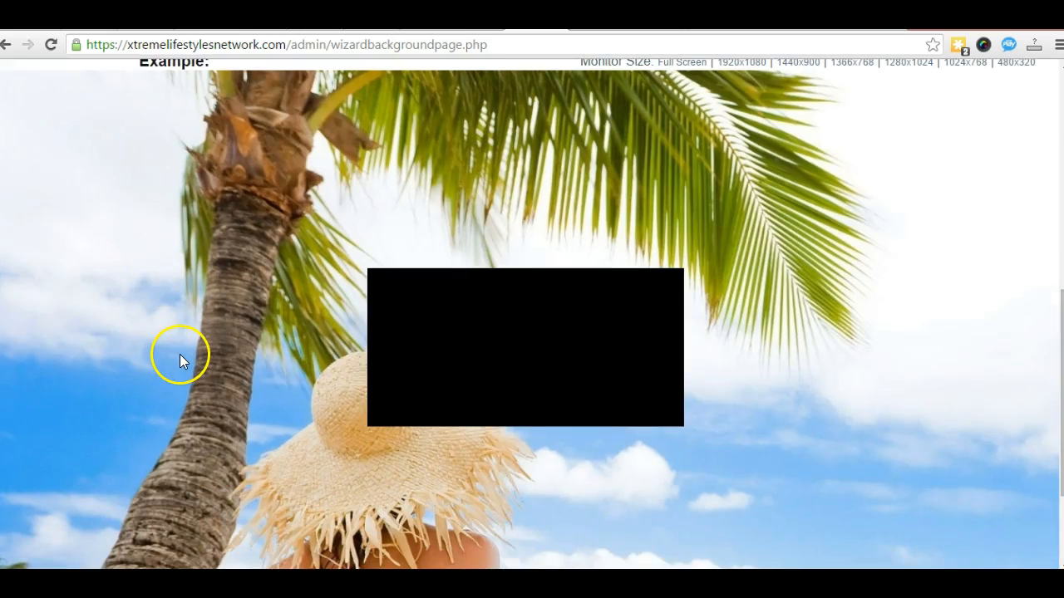
{"action": "scroll", "coordinate": [513, 320], "scroll_direction": "up", "scroll_amount": 4}
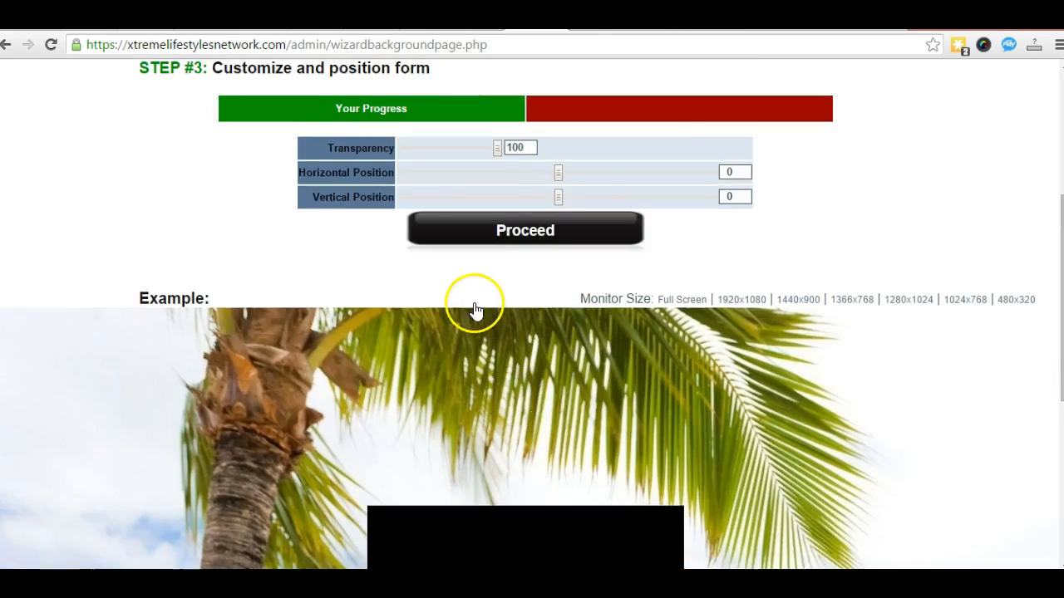
{"action": "left_click_drag", "start_coordinate": [498, 229], "coordinate": [332, 227]}
Step: Set the form box Transparency to 32 and check it in the Example preview
{"action": "scroll", "coordinate": [181, 330], "scroll_direction": "down", "scroll_amount": 7}
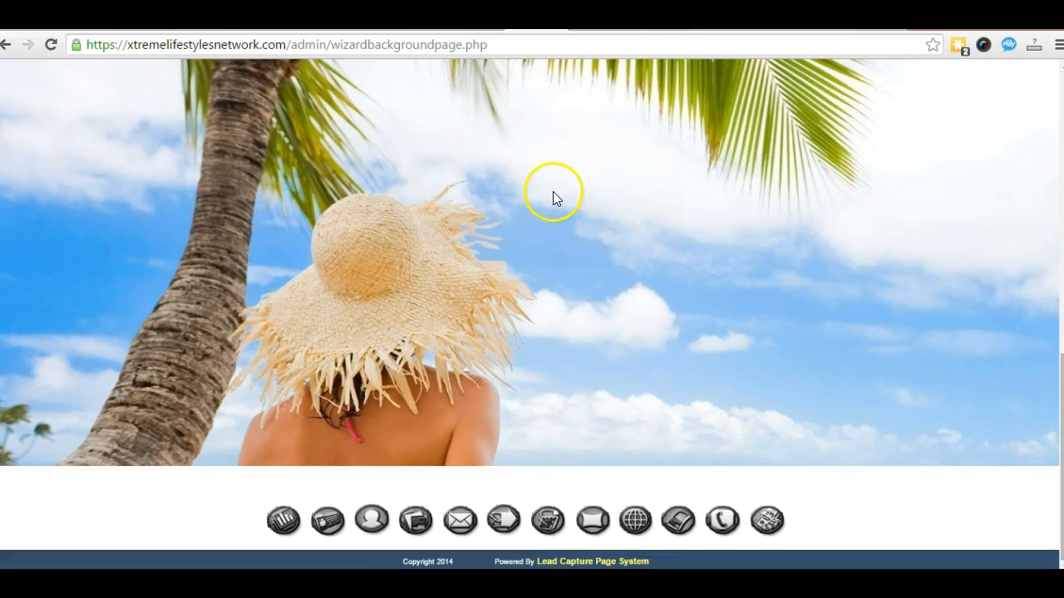
{"action": "scroll", "coordinate": [506, 258], "scroll_direction": "up", "scroll_amount": 3}
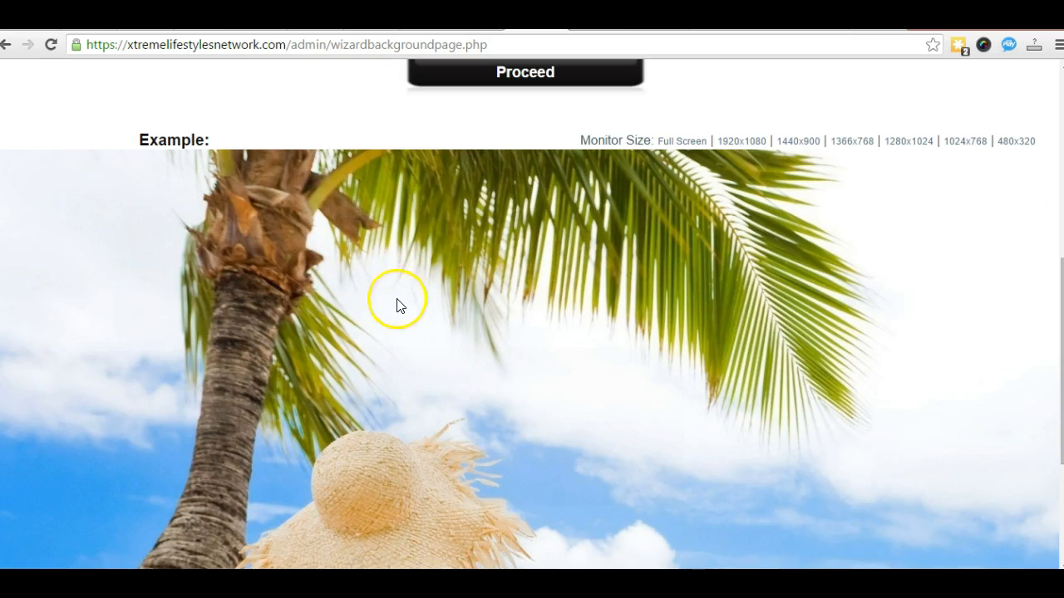
{"action": "scroll", "coordinate": [388, 308], "scroll_direction": "up", "scroll_amount": 3}
{"action": "left_click", "coordinate": [407, 229]}
{"action": "left_click_drag", "start_coordinate": [407, 227], "coordinate": [435, 228]}
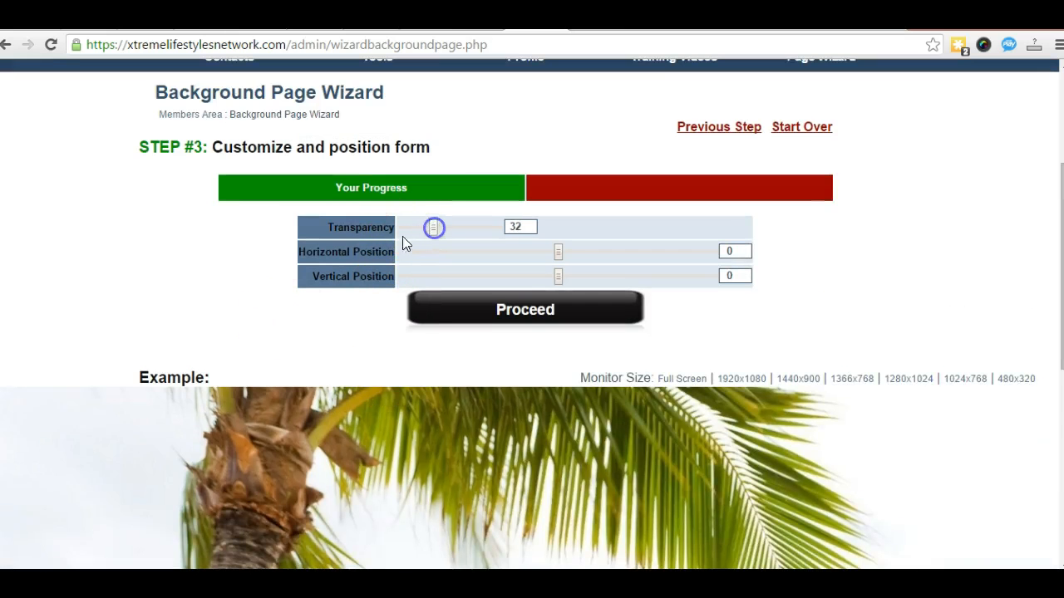
{"action": "scroll", "coordinate": [231, 308], "scroll_direction": "down", "scroll_amount": 3}
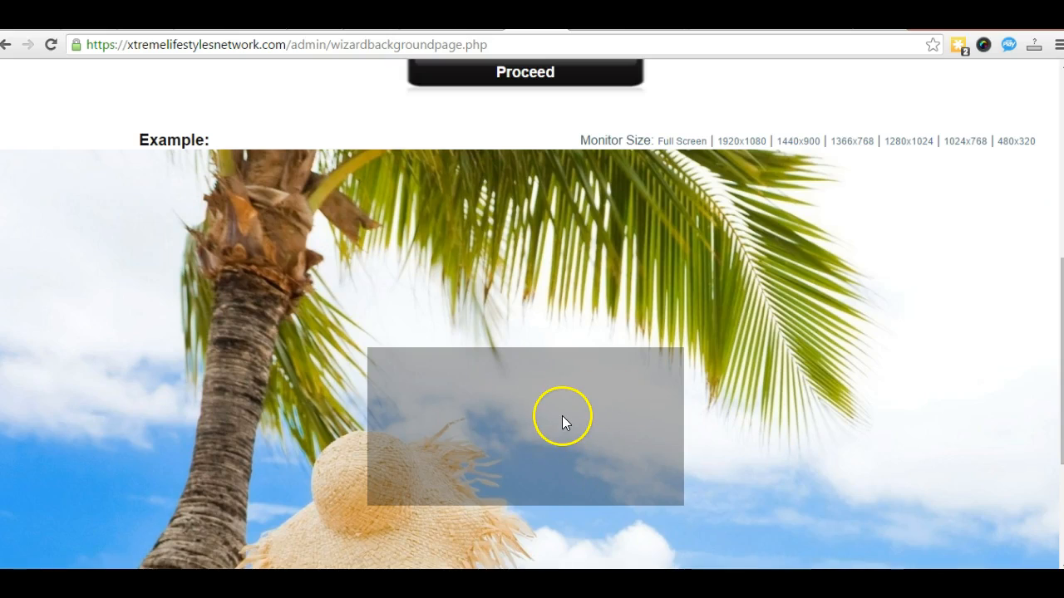
{"action": "scroll", "coordinate": [327, 426], "scroll_direction": "down", "scroll_amount": 3}
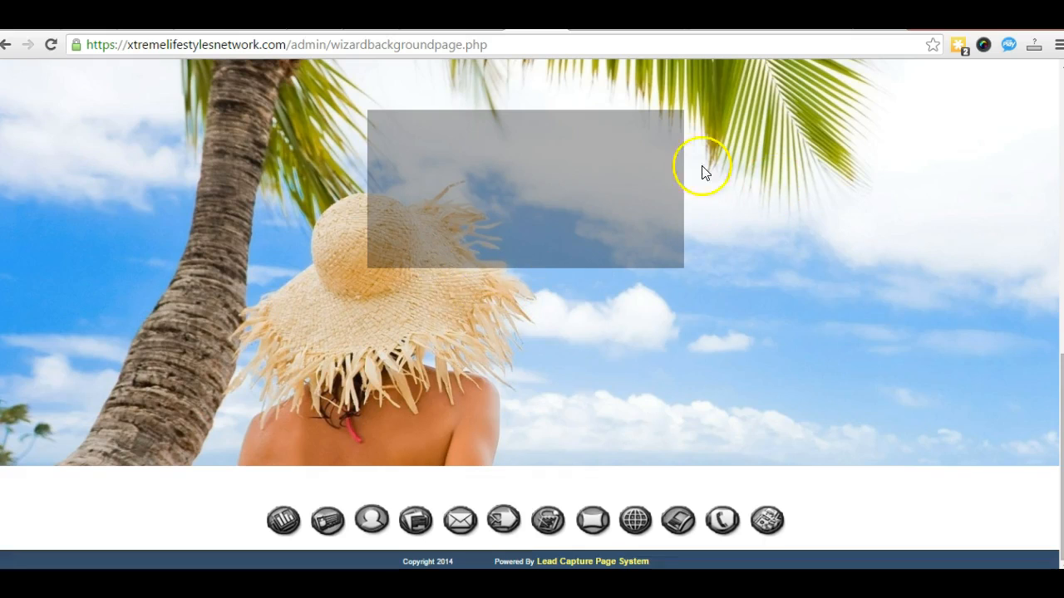
{"action": "scroll", "coordinate": [447, 304], "scroll_direction": "up", "scroll_amount": 6}
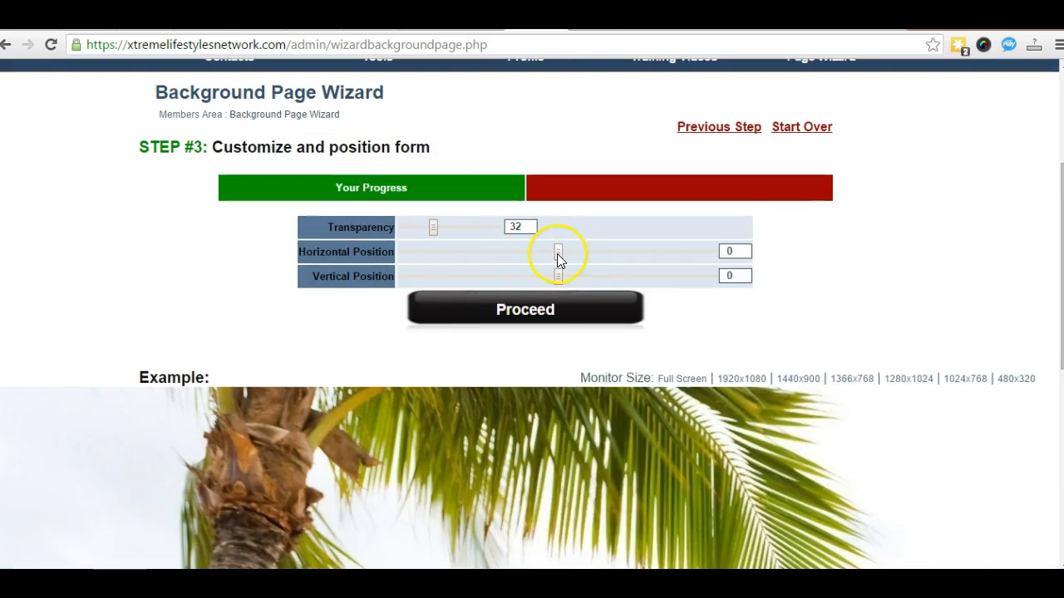
Step: Drag the Horizontal Position slider to 288, moving the form box right in the preview
{"action": "left_click", "coordinate": [651, 254]}
{"action": "scroll", "coordinate": [632, 380], "scroll_direction": "down", "scroll_amount": 4}
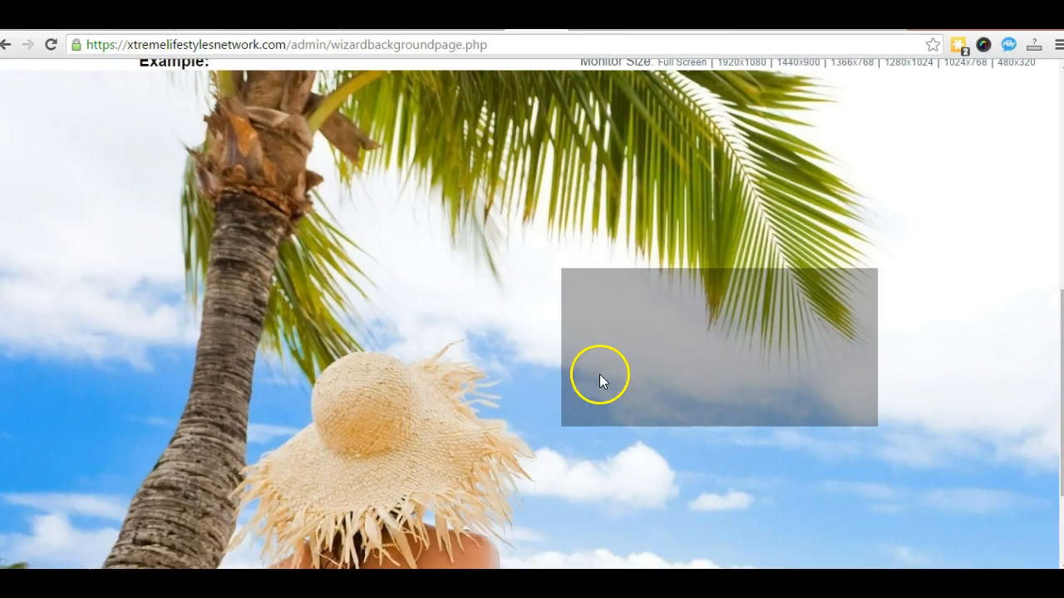
{"action": "scroll", "coordinate": [590, 379], "scroll_direction": "up", "scroll_amount": 3}
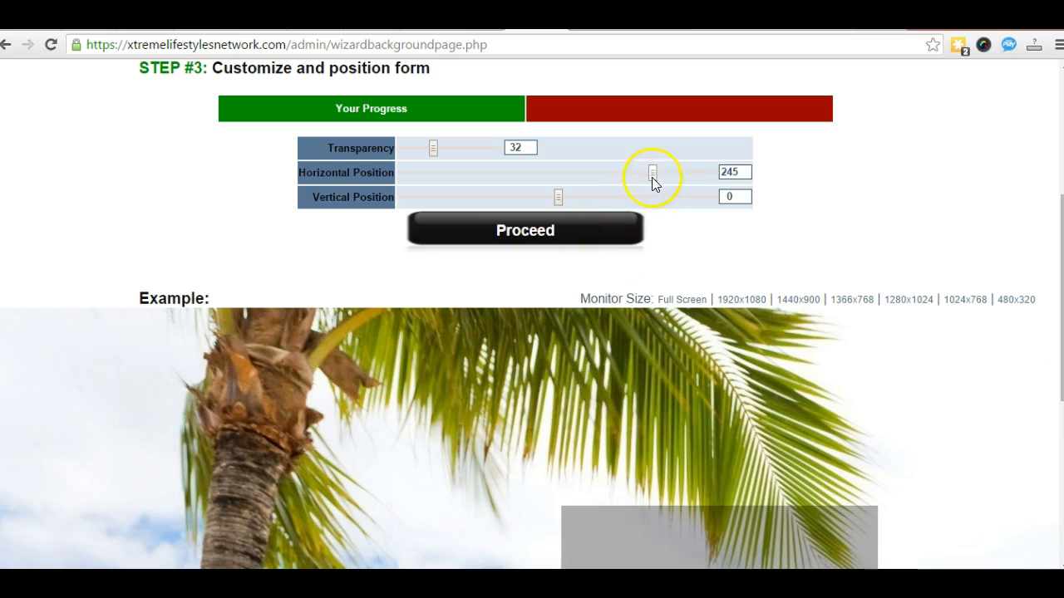
{"action": "left_click_drag", "start_coordinate": [663, 177], "coordinate": [670, 176]}
{"action": "scroll", "coordinate": [410, 399], "scroll_direction": "down", "scroll_amount": 2}
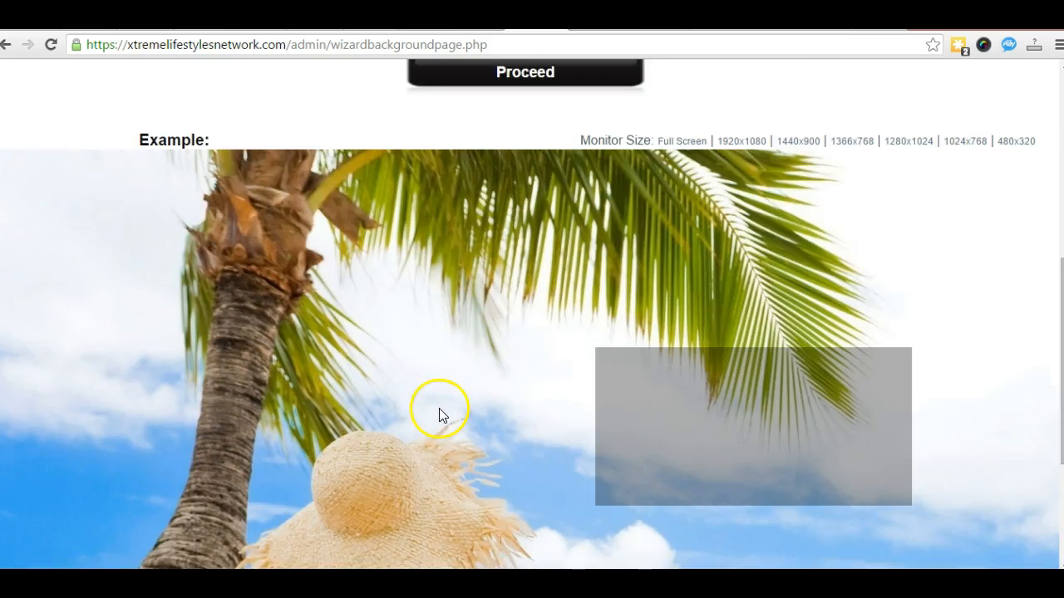
{"action": "scroll", "coordinate": [438, 413], "scroll_direction": "down", "scroll_amount": 3}
{"action": "scroll", "coordinate": [527, 325], "scroll_direction": "up", "scroll_amount": 4}
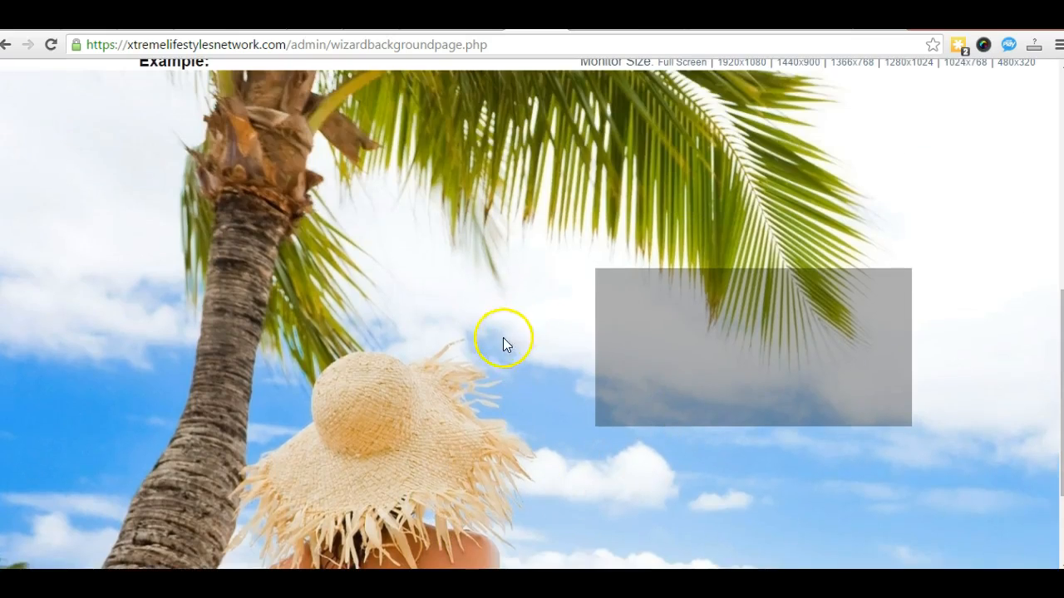
{"action": "scroll", "coordinate": [544, 260], "scroll_direction": "up", "scroll_amount": 1}
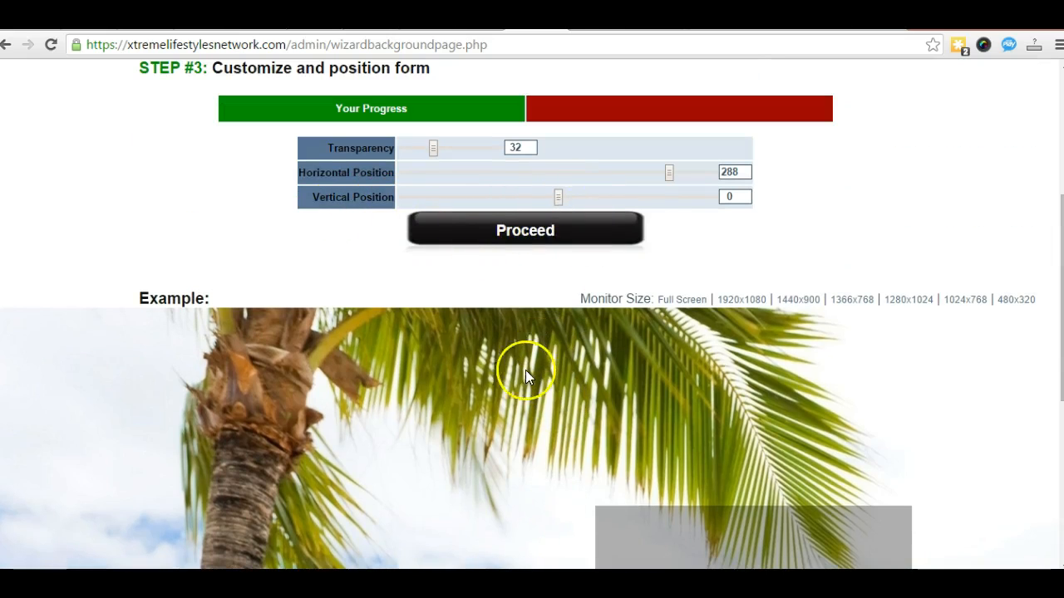
{"action": "scroll", "coordinate": [581, 378], "scroll_direction": "down", "scroll_amount": 3}
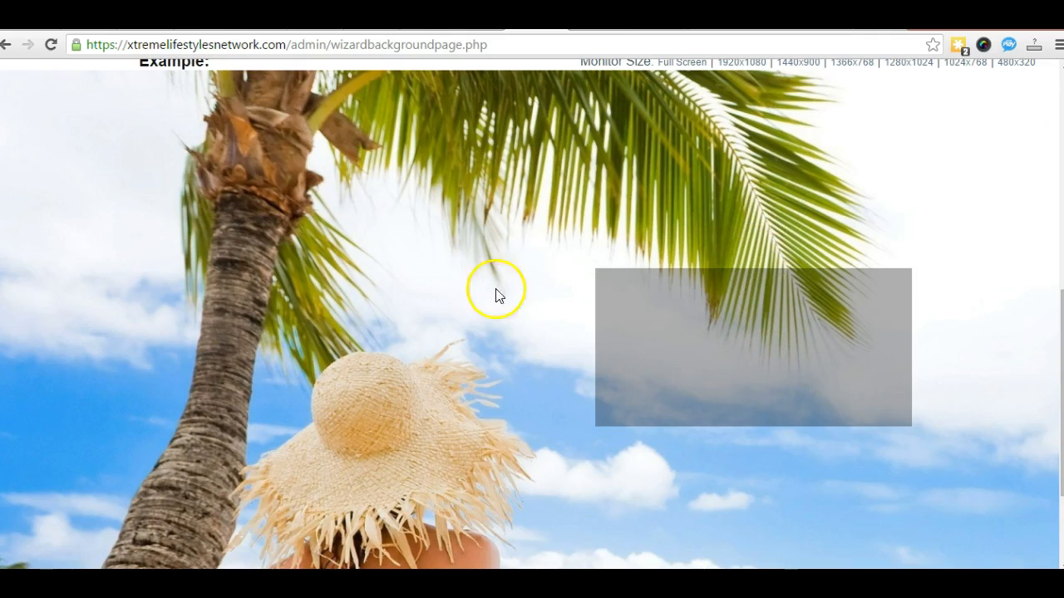
{"action": "scroll", "coordinate": [457, 282], "scroll_direction": "up", "scroll_amount": 2}
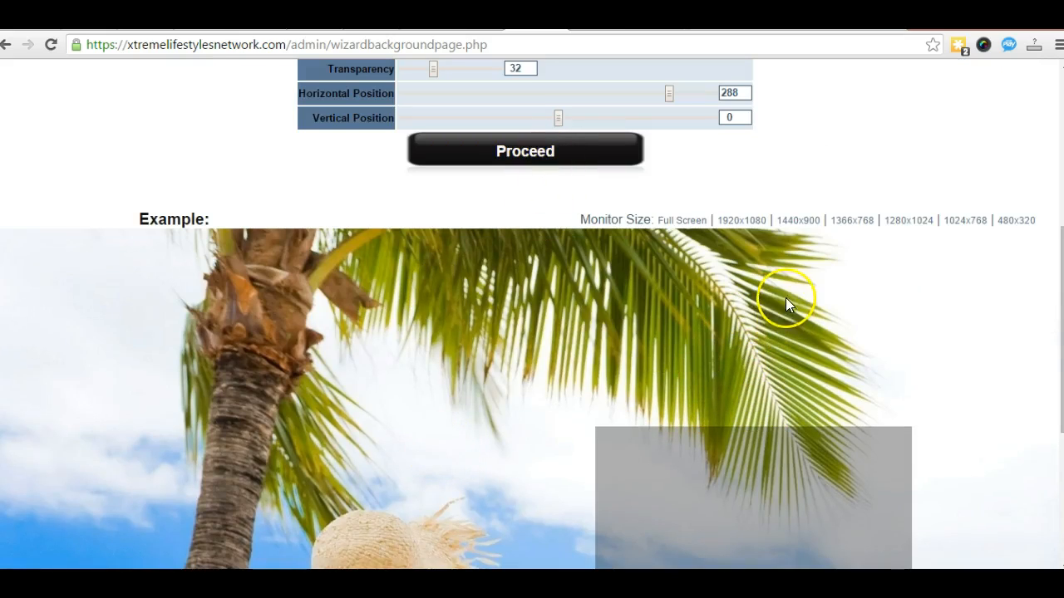
{"action": "scroll", "coordinate": [777, 300], "scroll_direction": "down", "scroll_amount": 2}
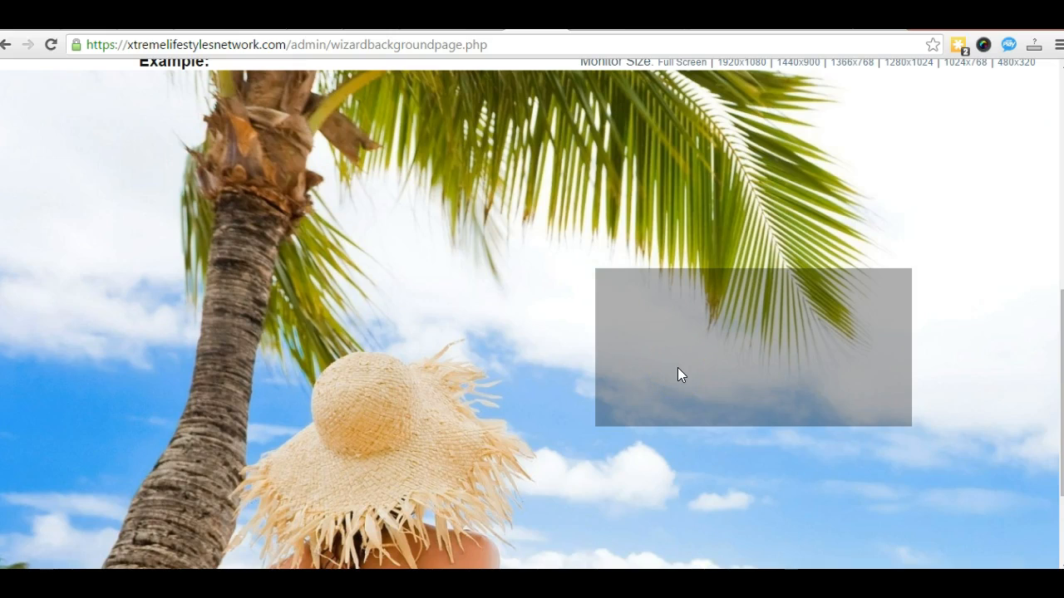
{"action": "scroll", "coordinate": [462, 405], "scroll_direction": "up", "scroll_amount": 3}
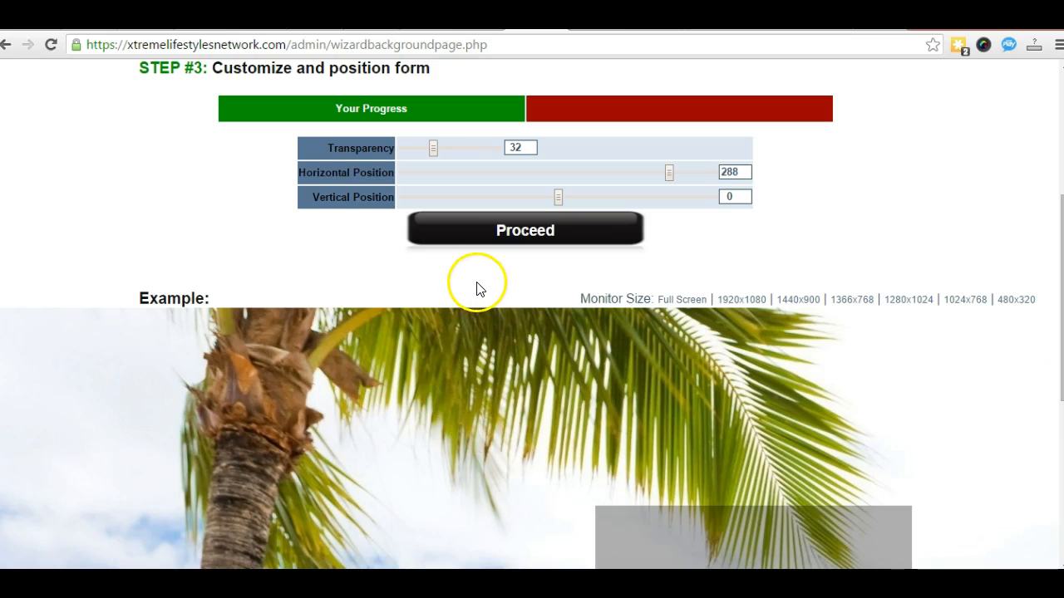
Step: Accept the form styling and proceed to the Step #4 field options
{"action": "left_click", "coordinate": [515, 232]}
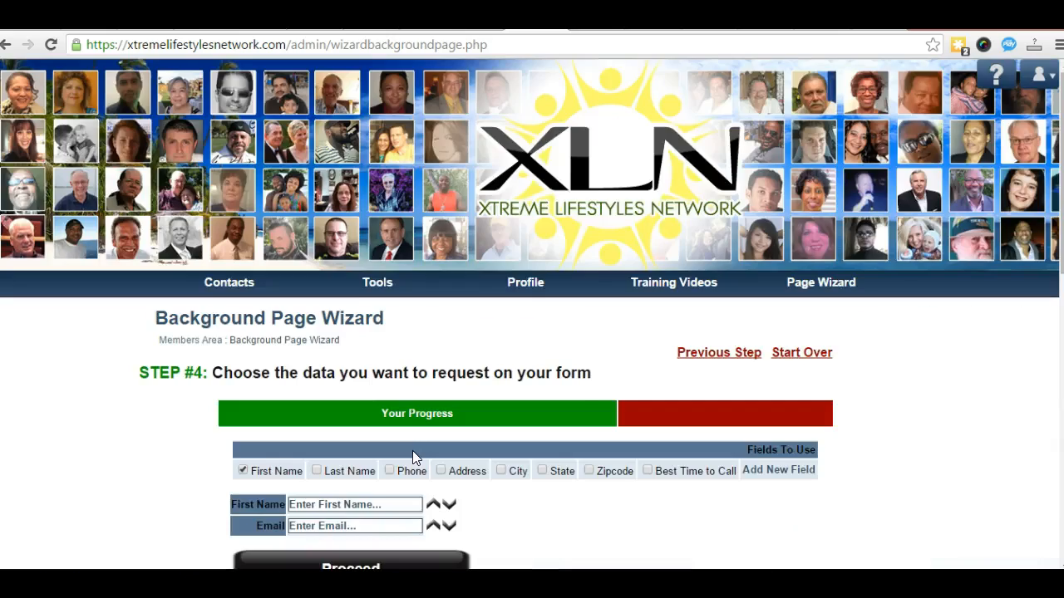
{"action": "scroll", "coordinate": [412, 450], "scroll_direction": "down", "scroll_amount": 3}
{"action": "scroll", "coordinate": [513, 418], "scroll_direction": "down", "scroll_amount": 1}
{"action": "scroll", "coordinate": [513, 418], "scroll_direction": "down", "scroll_amount": 4}
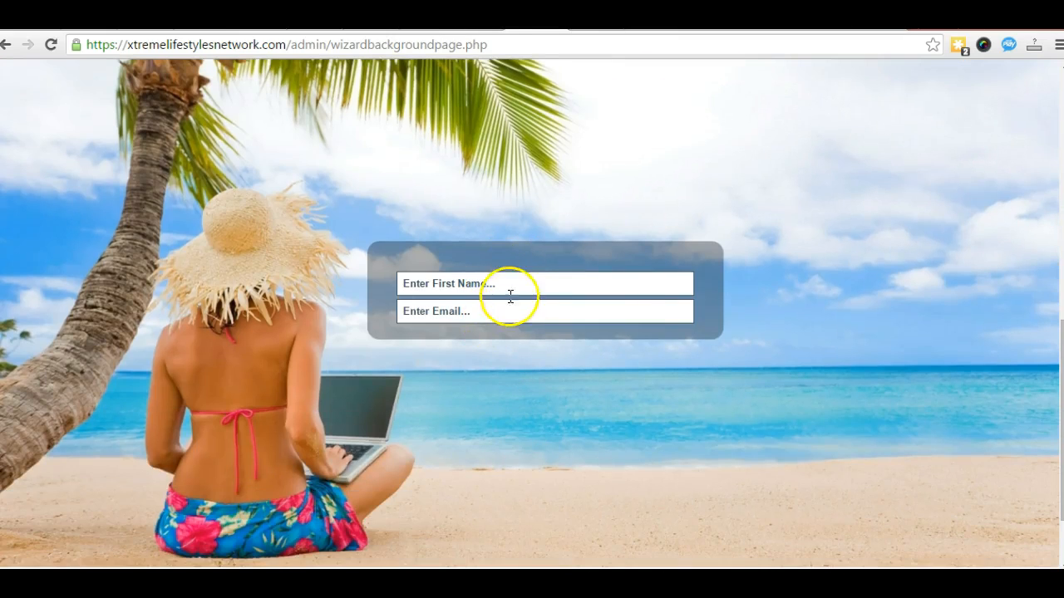
{"action": "scroll", "coordinate": [502, 320], "scroll_direction": "up", "scroll_amount": 2}
{"action": "scroll", "coordinate": [500, 318], "scroll_direction": "up", "scroll_amount": 2}
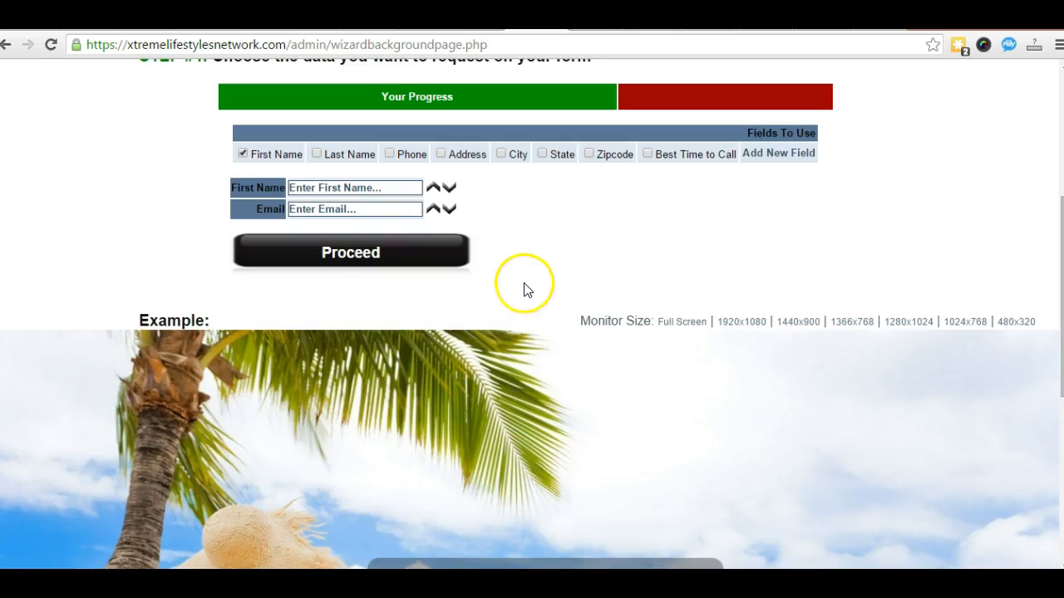
Step: Leave Phone unticked so only First Name and Email remain, then proceed
{"action": "left_click", "coordinate": [389, 155]}
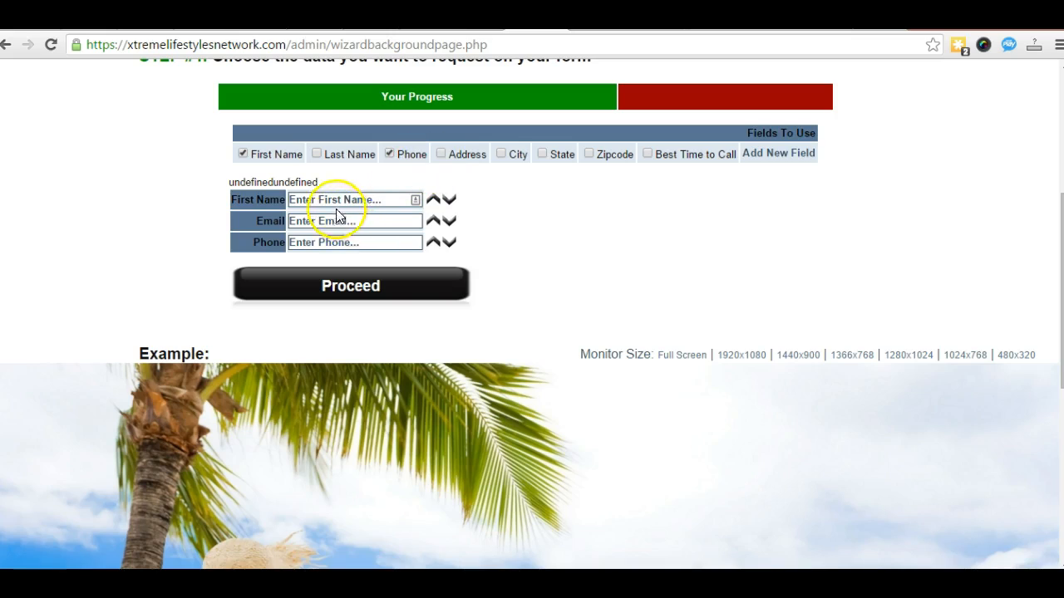
{"action": "left_click", "coordinate": [390, 154]}
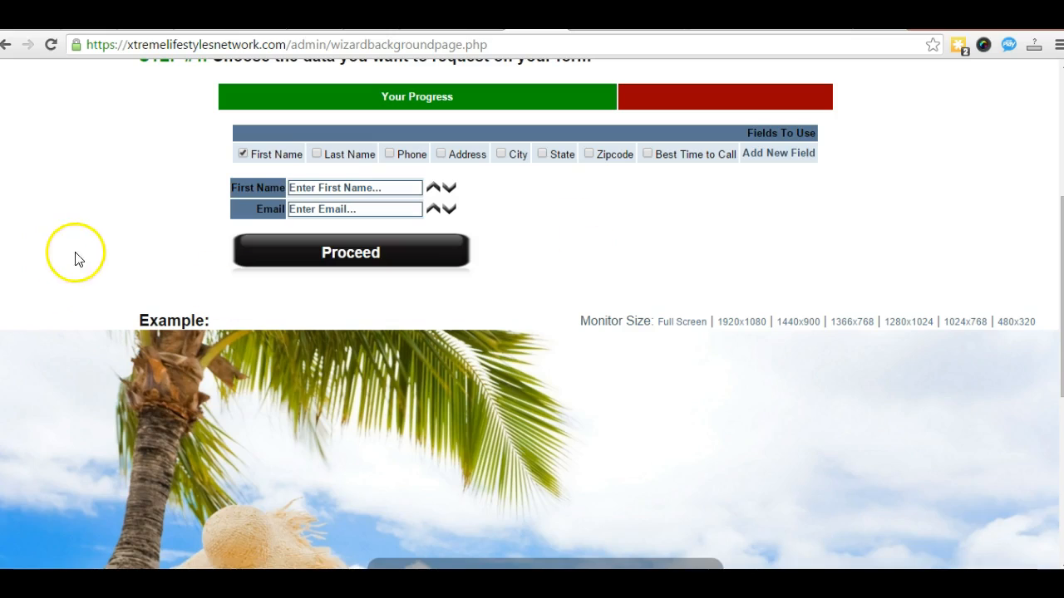
{"action": "scroll", "coordinate": [105, 282], "scroll_direction": "down", "scroll_amount": 2}
{"action": "scroll", "coordinate": [105, 285], "scroll_direction": "up", "scroll_amount": 2}
{"action": "left_click", "coordinate": [326, 267]}
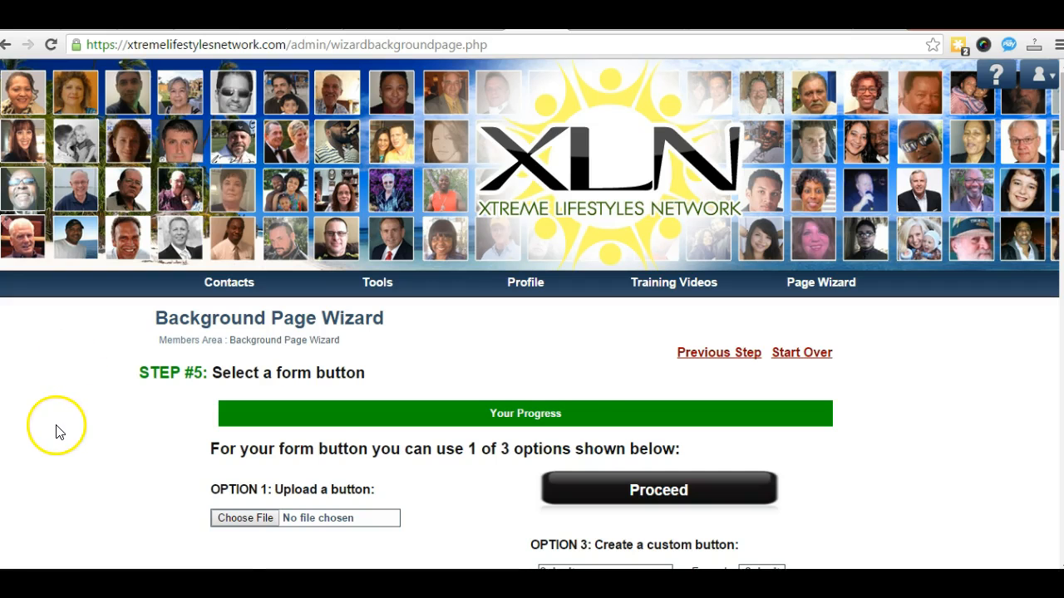
Step: Select the yellow SHOW ME MORE! button on Step #5 and proceed
{"action": "scroll", "coordinate": [68, 431], "scroll_direction": "down", "scroll_amount": 7}
{"action": "scroll", "coordinate": [69, 431], "scroll_direction": "down", "scroll_amount": 5}
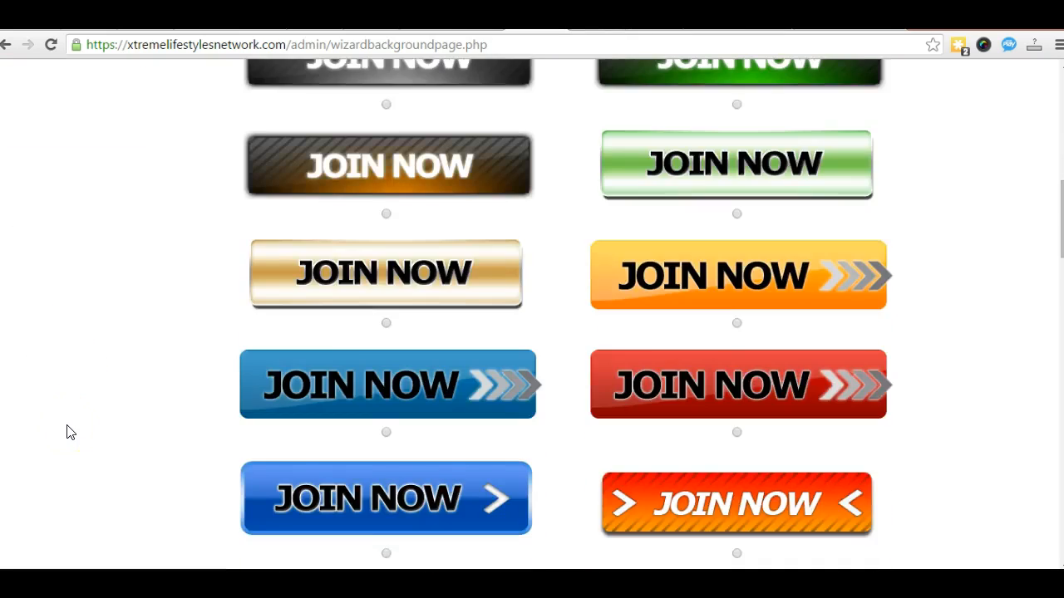
{"action": "scroll", "coordinate": [74, 427], "scroll_direction": "up", "scroll_amount": 3}
{"action": "scroll", "coordinate": [68, 438], "scroll_direction": "down", "scroll_amount": 5}
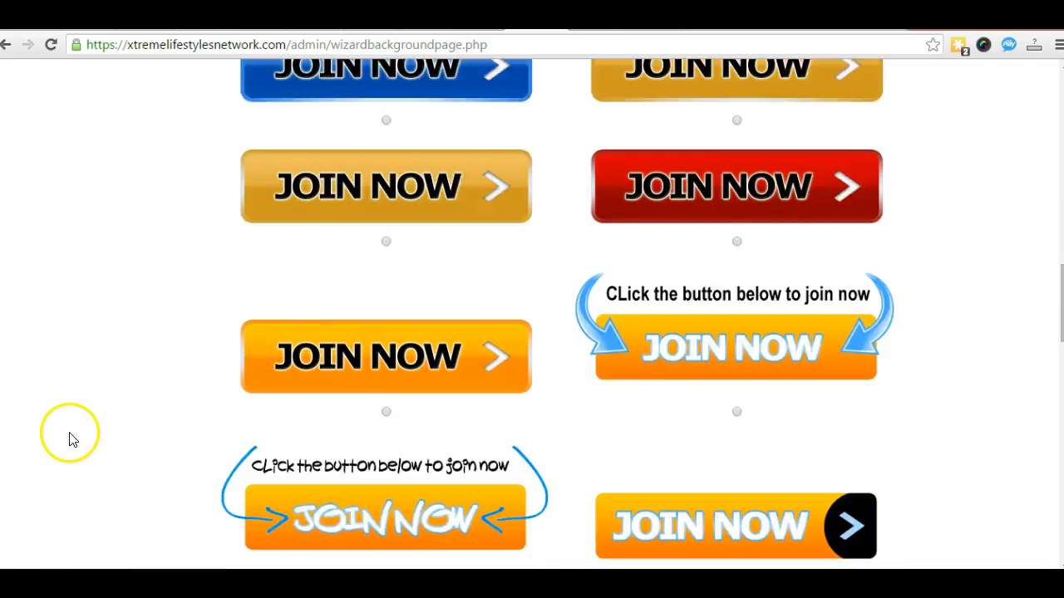
{"action": "scroll", "coordinate": [158, 438], "scroll_direction": "down", "scroll_amount": 5}
{"action": "scroll", "coordinate": [163, 439], "scroll_direction": "down", "scroll_amount": 8}
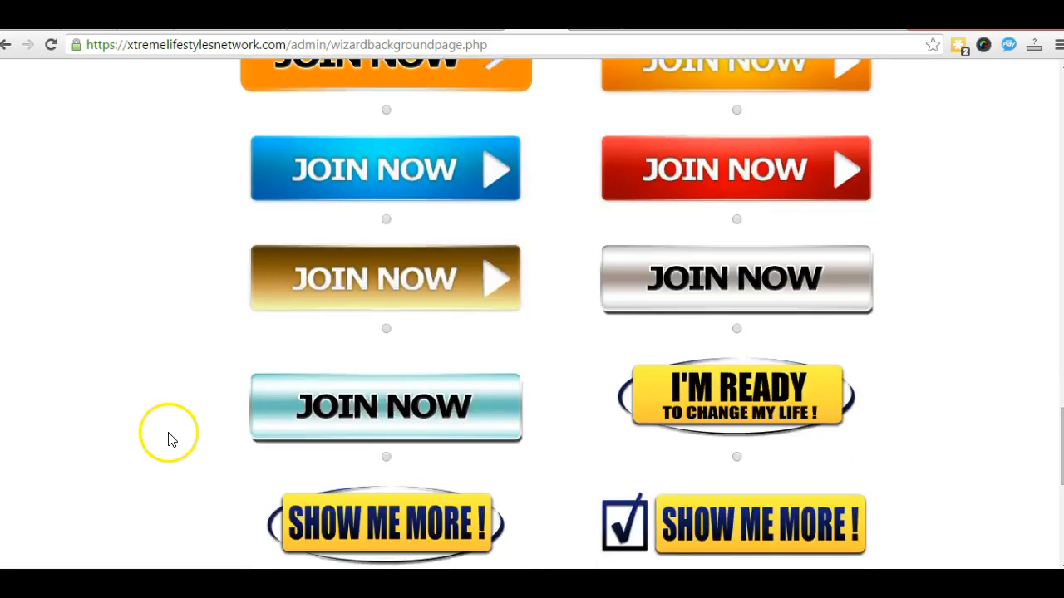
{"action": "left_click", "coordinate": [386, 427]}
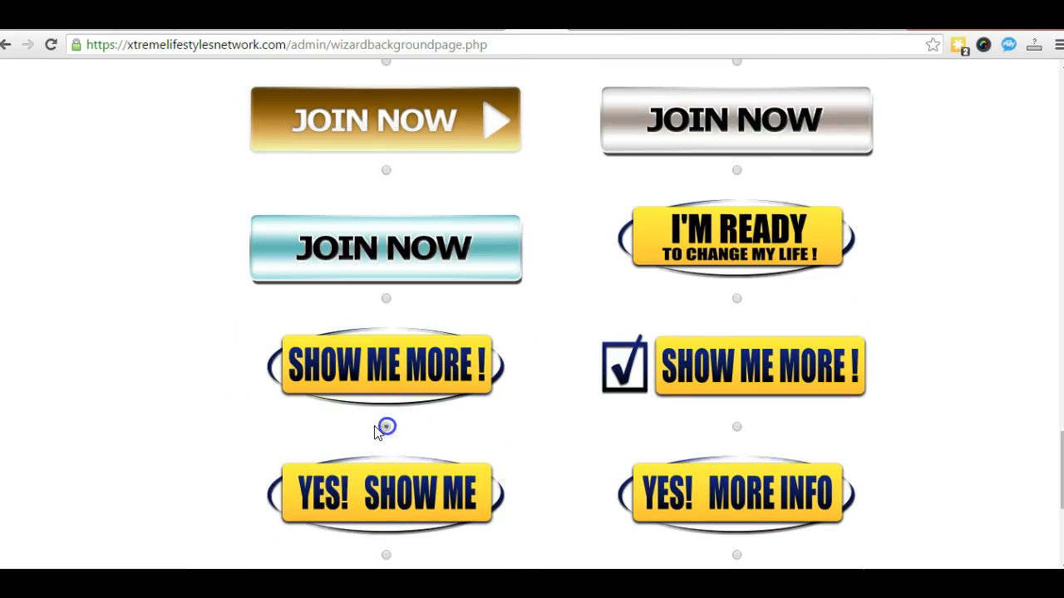
{"action": "scroll", "coordinate": [252, 437], "scroll_direction": "down", "scroll_amount": 3}
{"action": "left_click", "coordinate": [321, 520]}
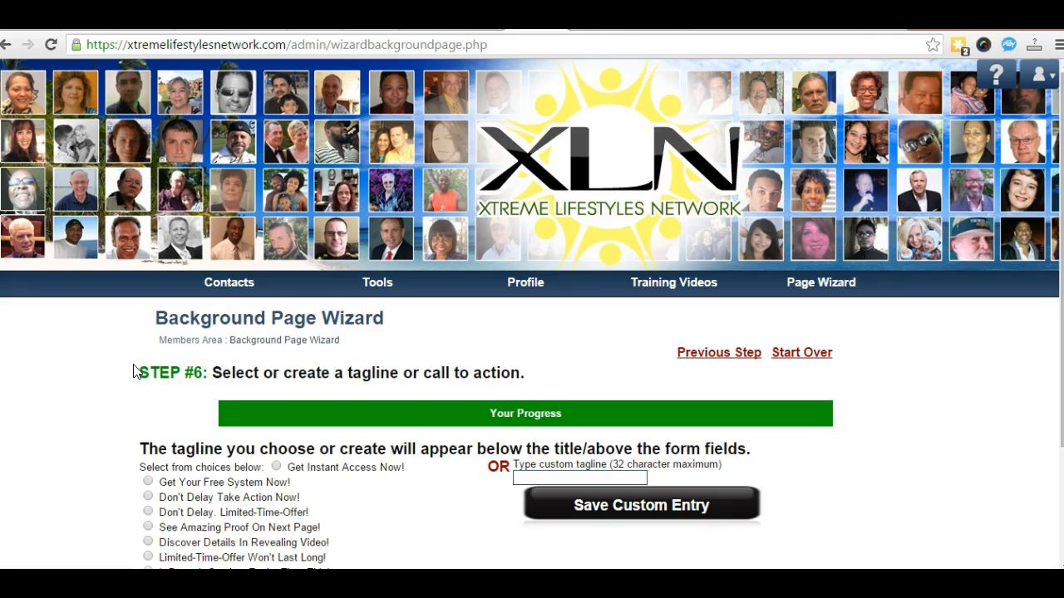
Step: Choose the 'See Amazing Proof On Next Page!' tagline and save to build the page
{"action": "scroll", "coordinate": [119, 395], "scroll_direction": "down", "scroll_amount": 2}
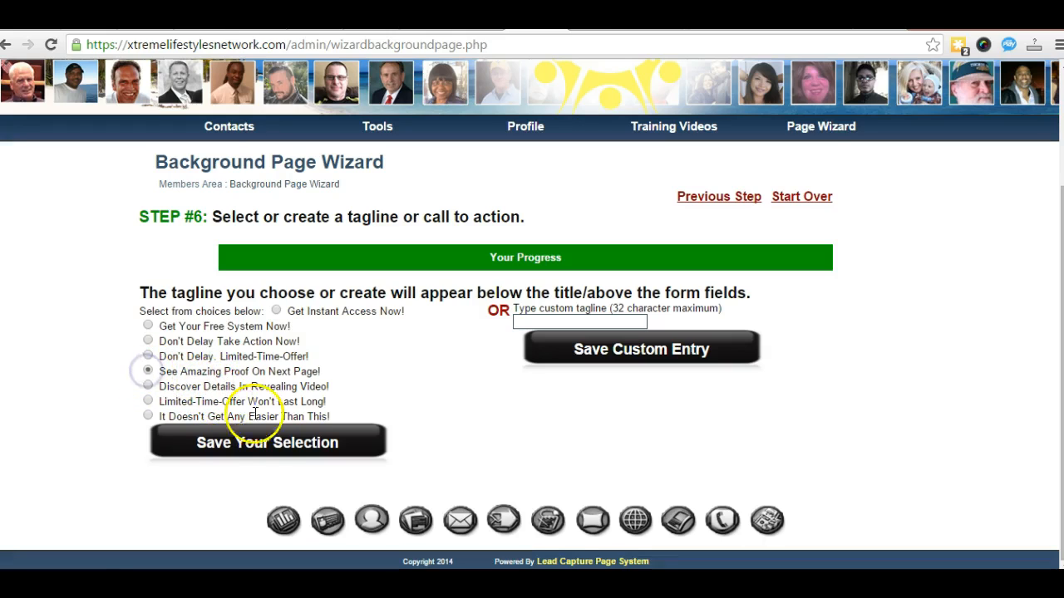
{"action": "left_click", "coordinate": [255, 445]}
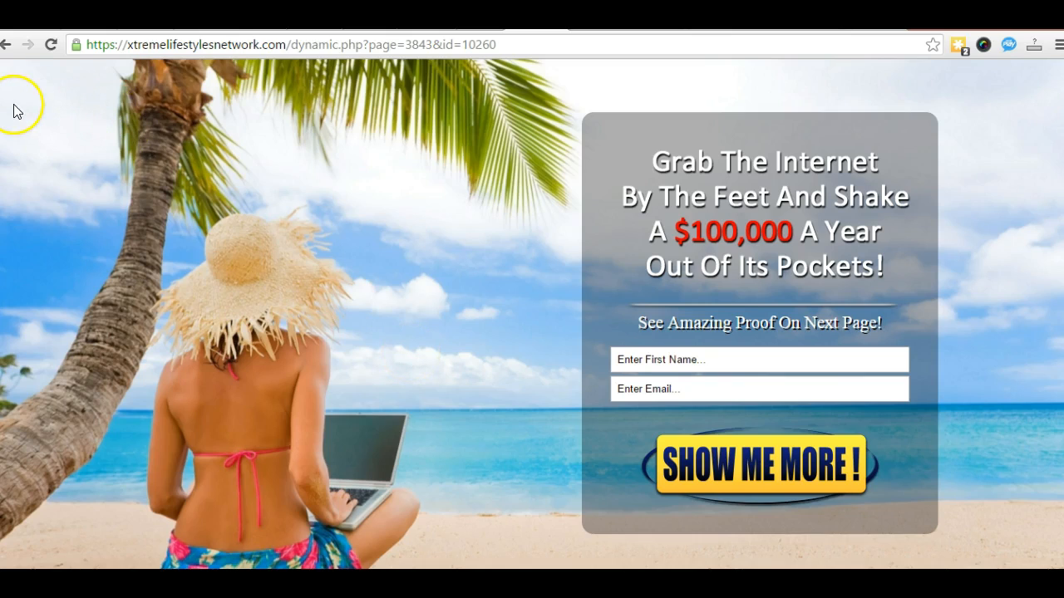
Step: Go back from the live capture page and reopen the Members Area
{"action": "left_click", "coordinate": [8, 47]}
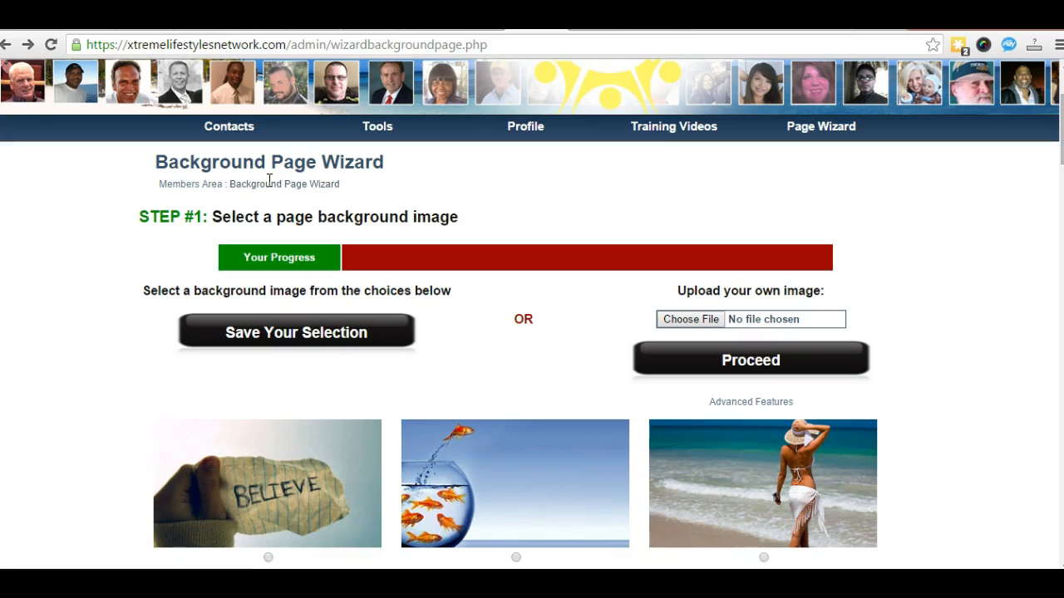
{"action": "left_click", "coordinate": [184, 184]}
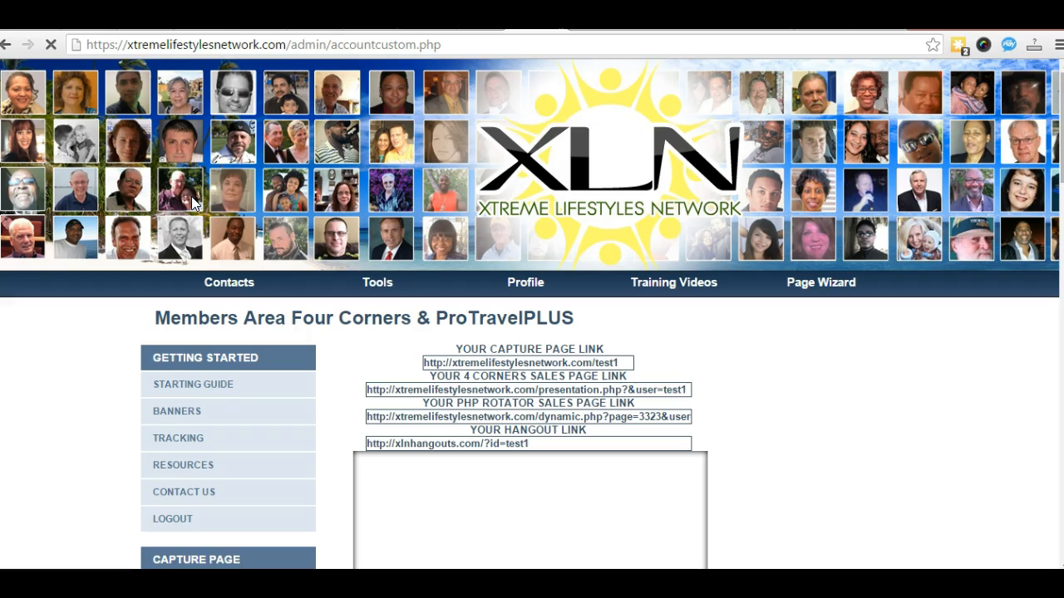
Step: Scroll the members area and open the capture pages listing
{"action": "scroll", "coordinate": [262, 304], "scroll_direction": "down", "scroll_amount": 2}
{"action": "scroll", "coordinate": [264, 306], "scroll_direction": "down", "scroll_amount": 3}
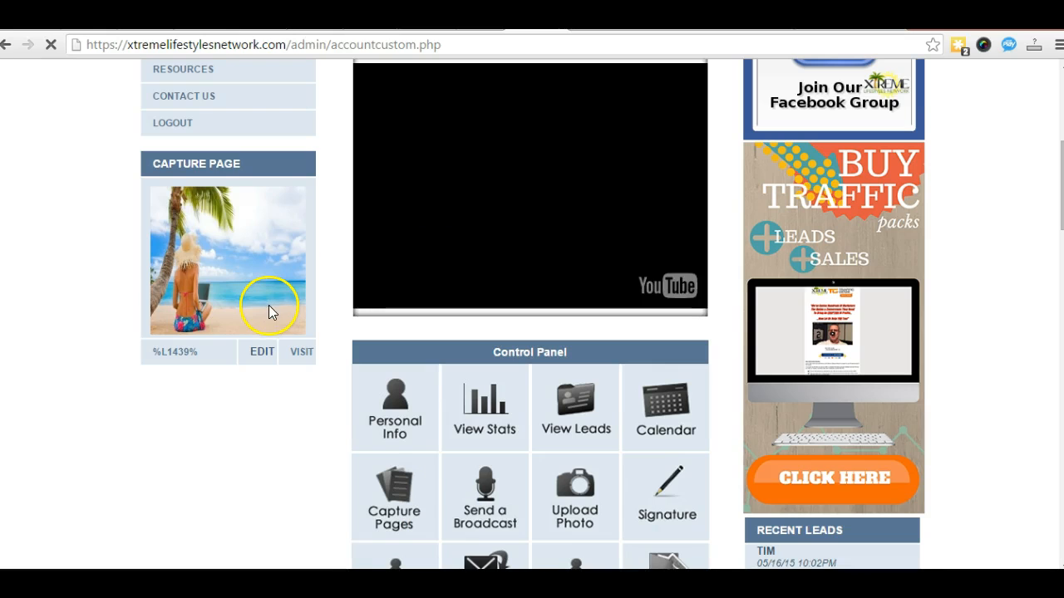
{"action": "scroll", "coordinate": [268, 309], "scroll_direction": "up", "scroll_amount": 5}
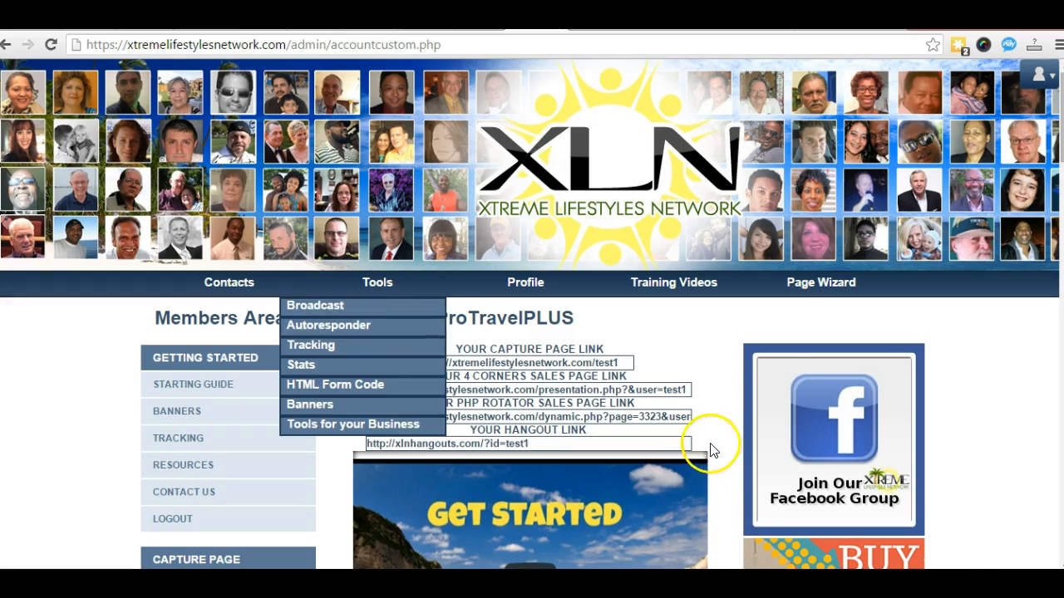
{"action": "mouse_move", "coordinate": [831, 287]}
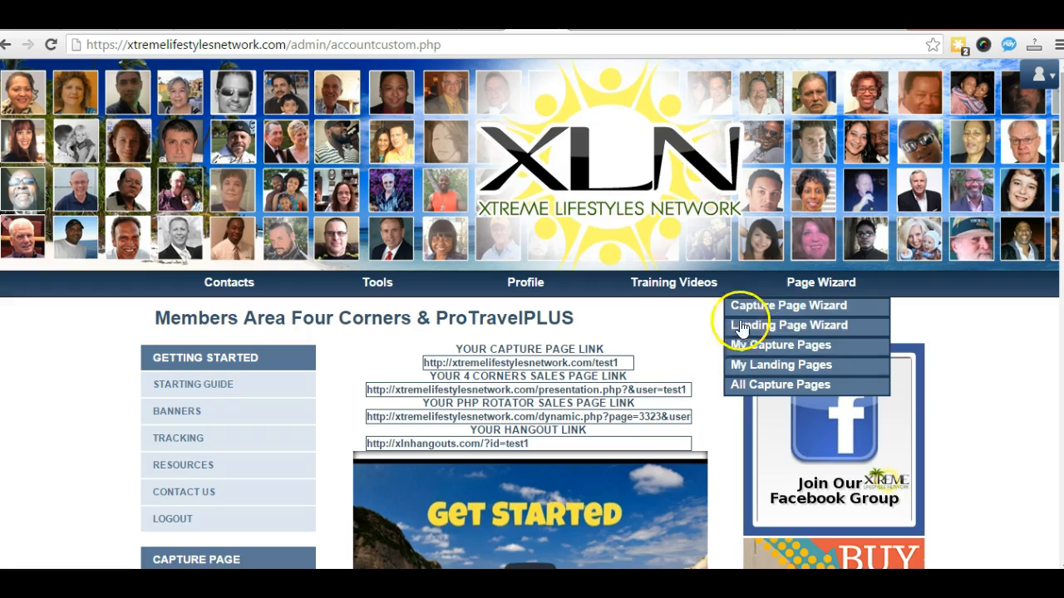
{"action": "scroll", "coordinate": [579, 442], "scroll_direction": "down", "scroll_amount": 1}
{"action": "scroll", "coordinate": [579, 443], "scroll_direction": "down", "scroll_amount": 5}
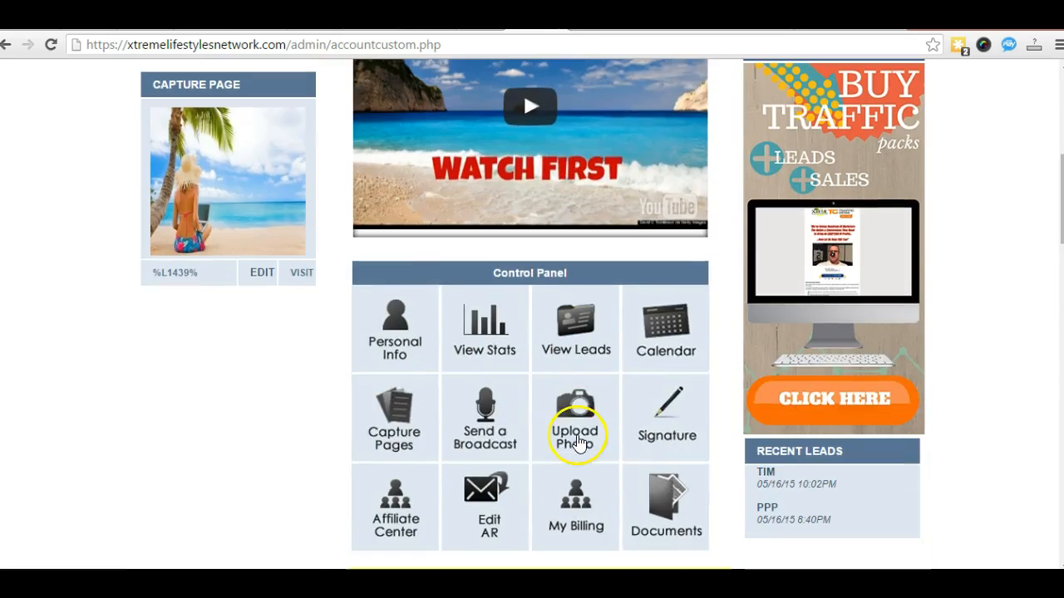
{"action": "left_click", "coordinate": [657, 431]}
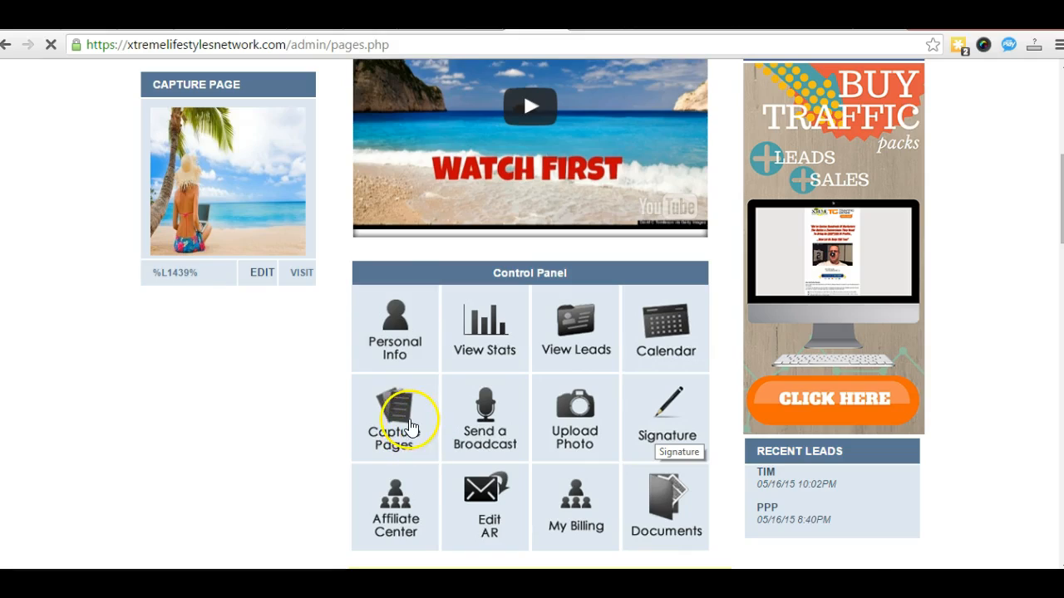
Step: Scroll through all Founders thumbnails to the bottom, then show My Capture Pages
{"action": "scroll", "coordinate": [499, 457], "scroll_direction": "down", "scroll_amount": 1}
{"action": "scroll", "coordinate": [499, 457], "scroll_direction": "down", "scroll_amount": 16}
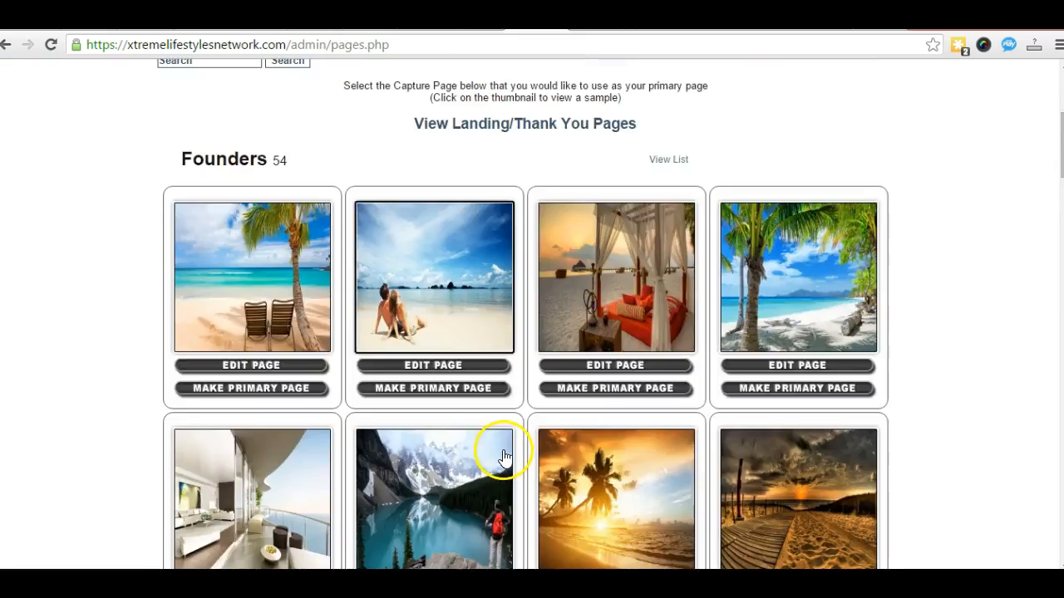
{"action": "scroll", "coordinate": [504, 458], "scroll_direction": "down", "scroll_amount": 13}
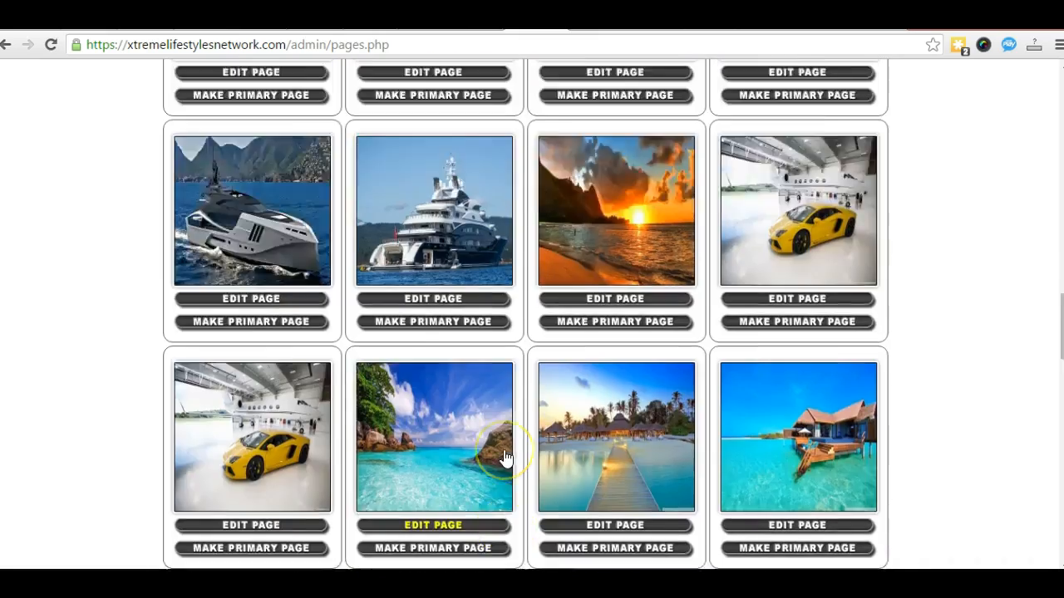
{"action": "scroll", "coordinate": [504, 457], "scroll_direction": "down", "scroll_amount": 7}
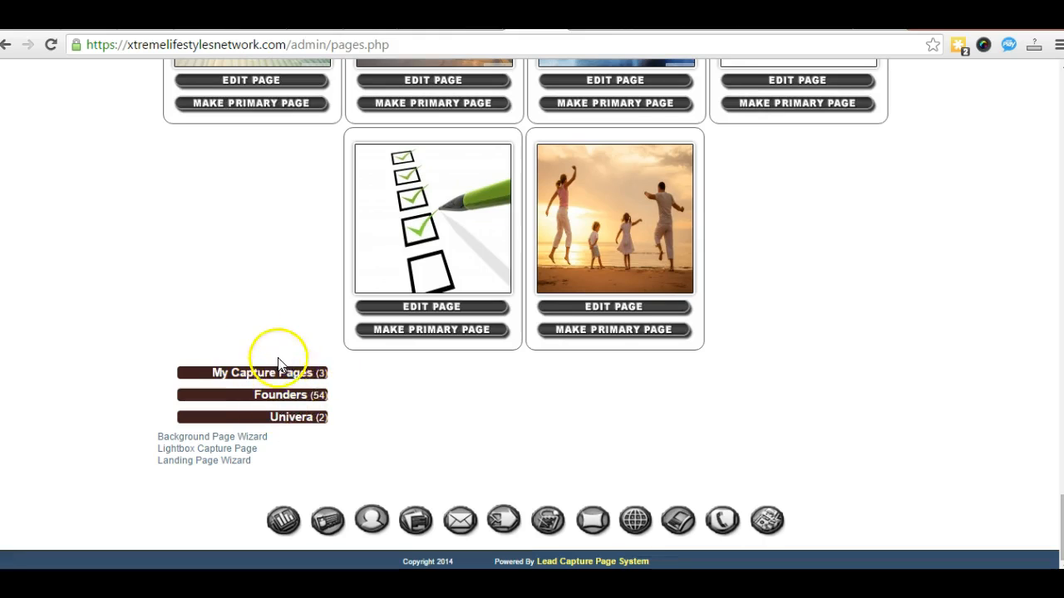
{"action": "left_click", "coordinate": [255, 373]}
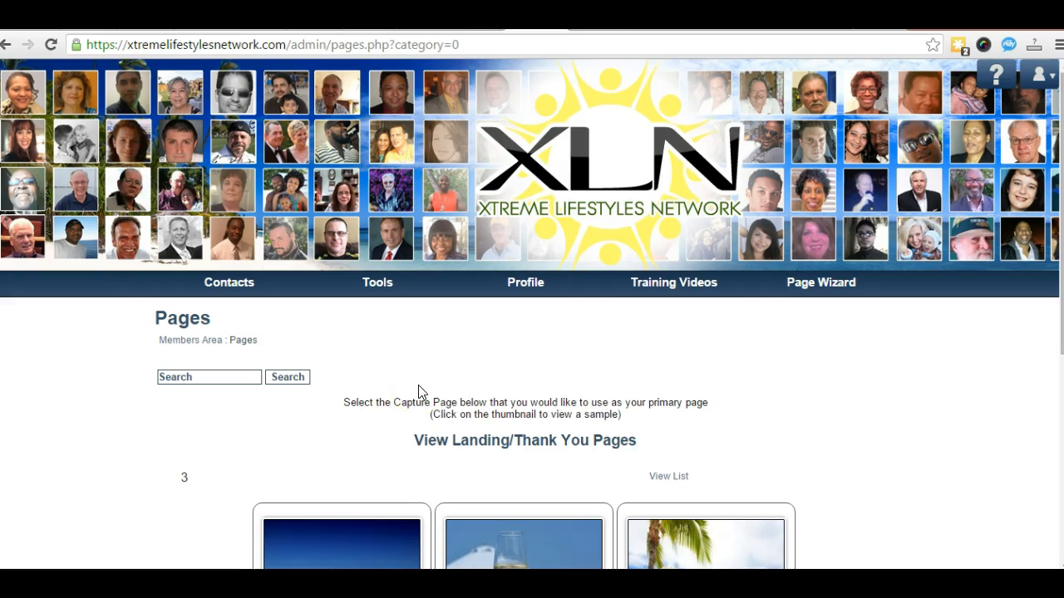
Step: Preview the third capture page, beach with woman and laptop, then set it as the primary page
{"action": "scroll", "coordinate": [472, 410], "scroll_direction": "down", "scroll_amount": 4}
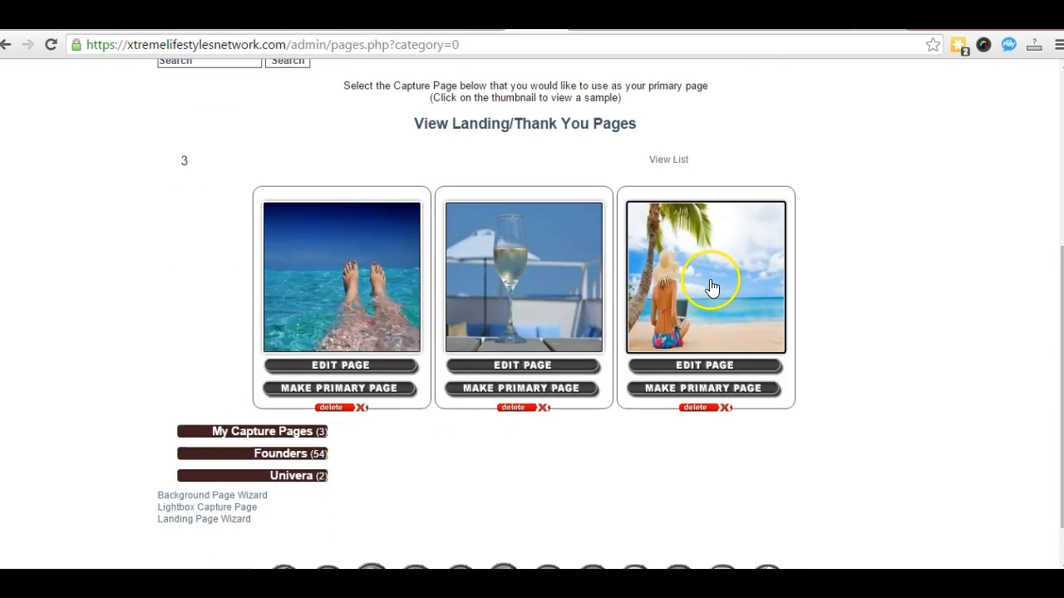
{"action": "left_click", "coordinate": [688, 263]}
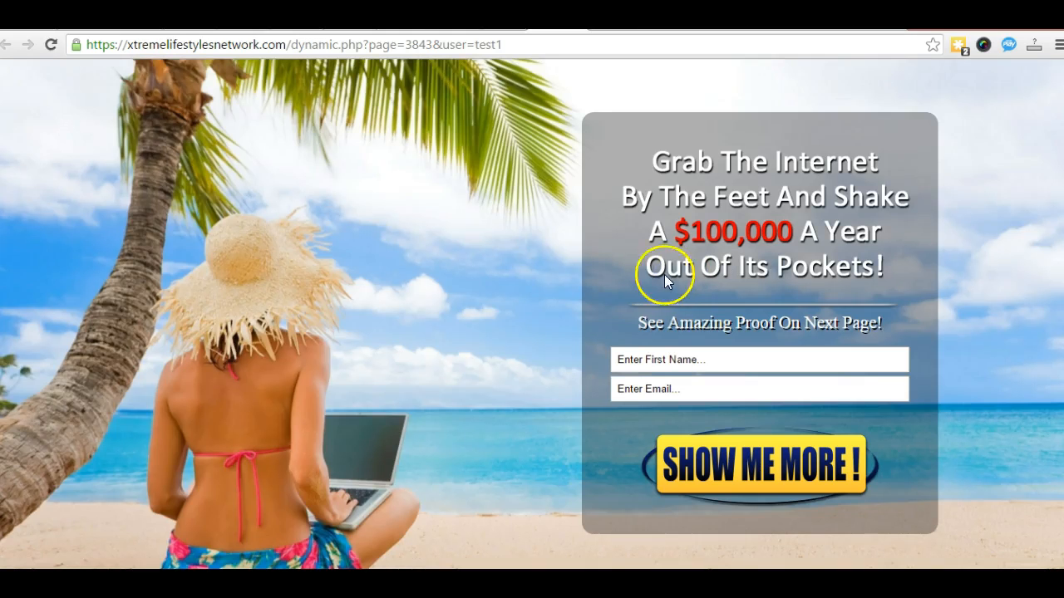
{"action": "left_click_drag", "start_coordinate": [512, 43], "coordinate": [66, 47]}
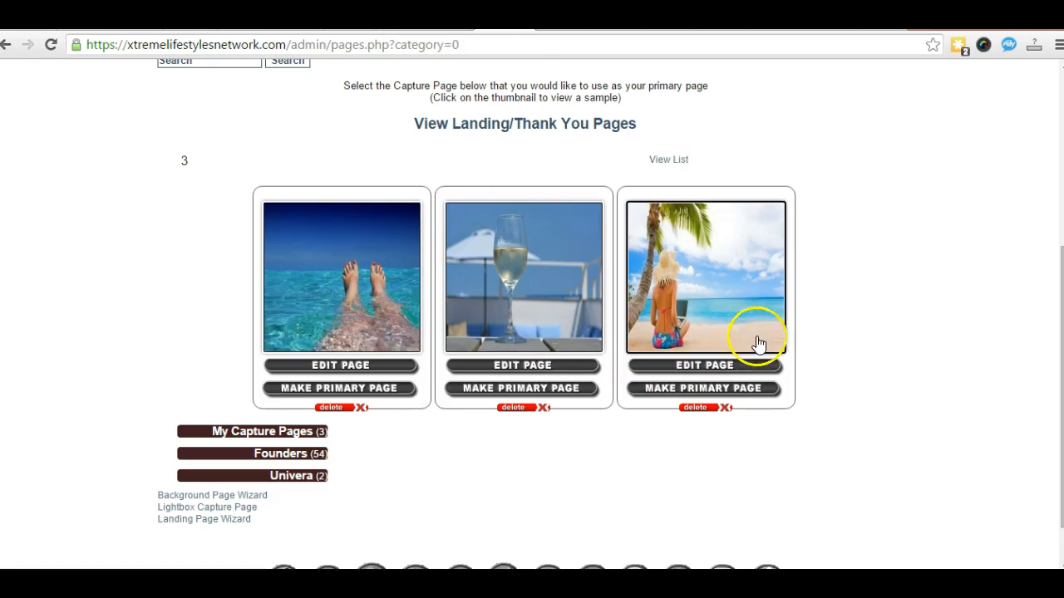
{"action": "scroll", "coordinate": [582, 324], "scroll_direction": "up", "scroll_amount": 1}
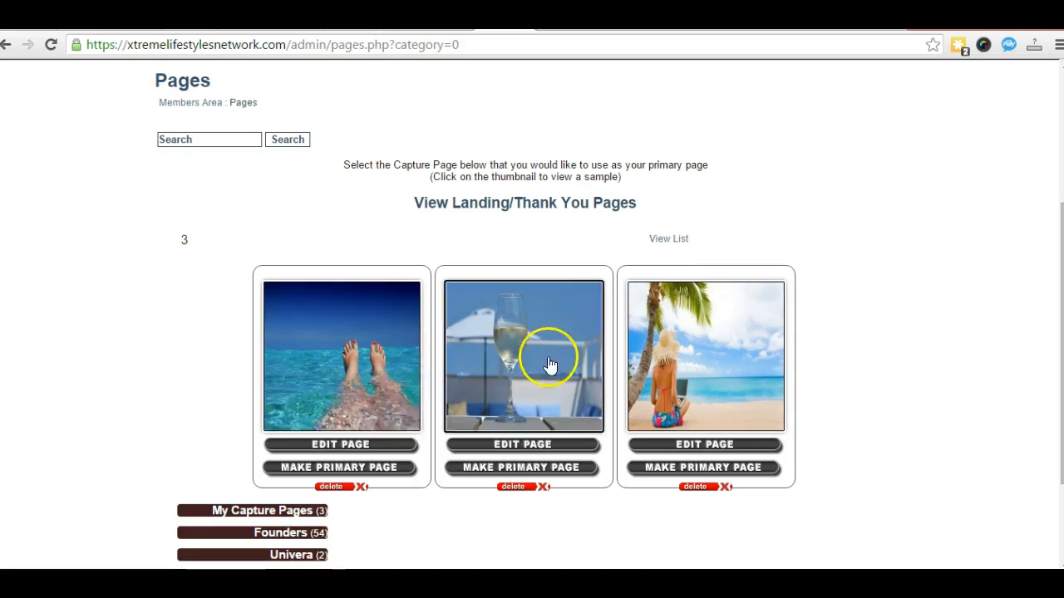
{"action": "scroll", "coordinate": [548, 364], "scroll_direction": "down", "scroll_amount": 2}
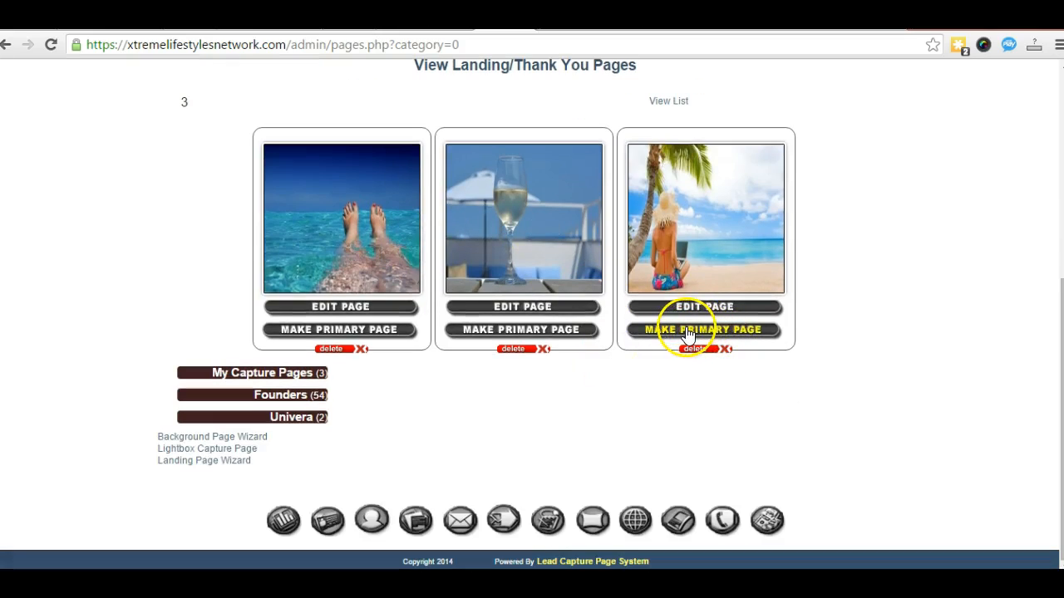
{"action": "left_click", "coordinate": [649, 335]}
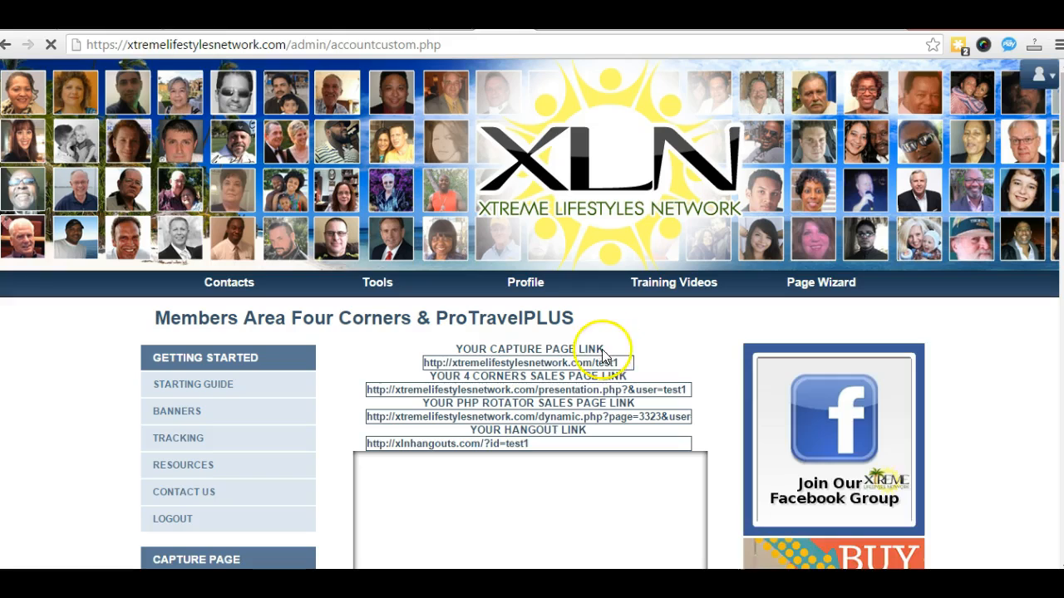
{"action": "scroll", "coordinate": [598, 351], "scroll_direction": "down", "scroll_amount": 3}
{"action": "scroll", "coordinate": [372, 352], "scroll_direction": "down", "scroll_amount": 2}
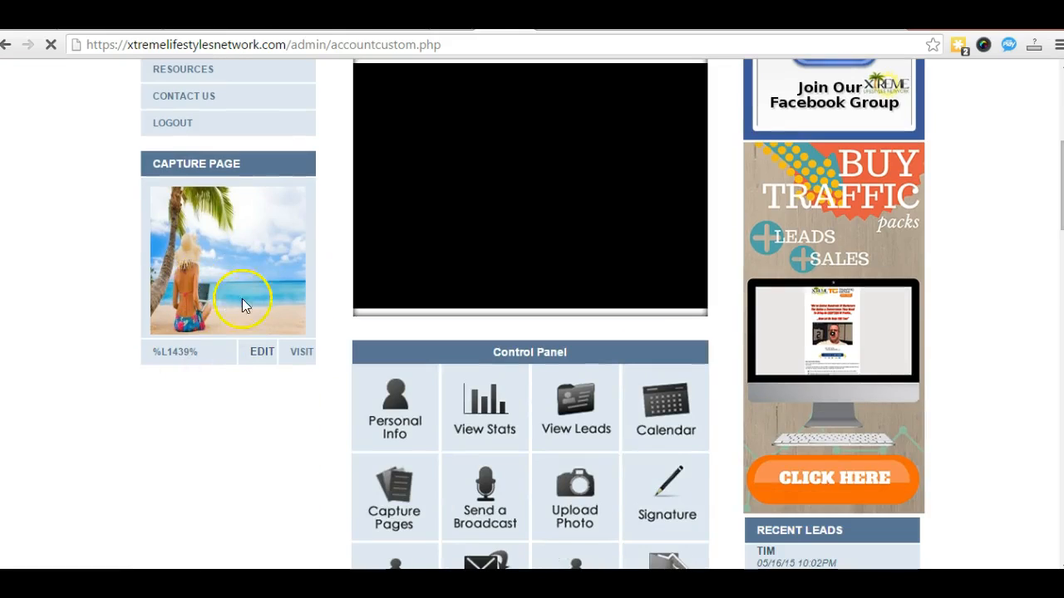
{"action": "left_click", "coordinate": [300, 355]}
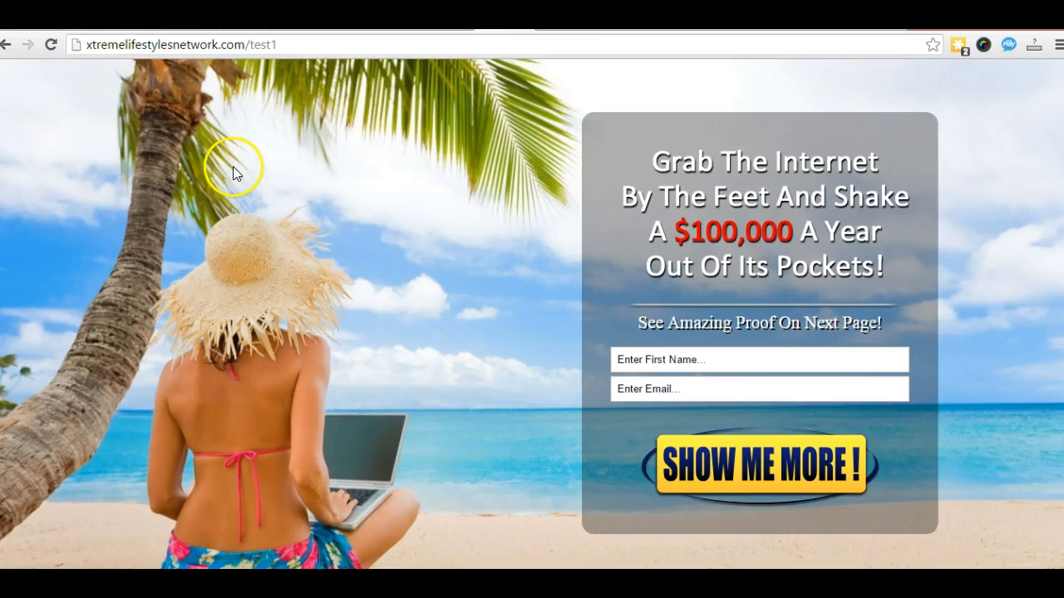
{"action": "left_click", "coordinate": [280, 45]}
{"action": "left_click_drag", "start_coordinate": [280, 44], "coordinate": [72, 45]}
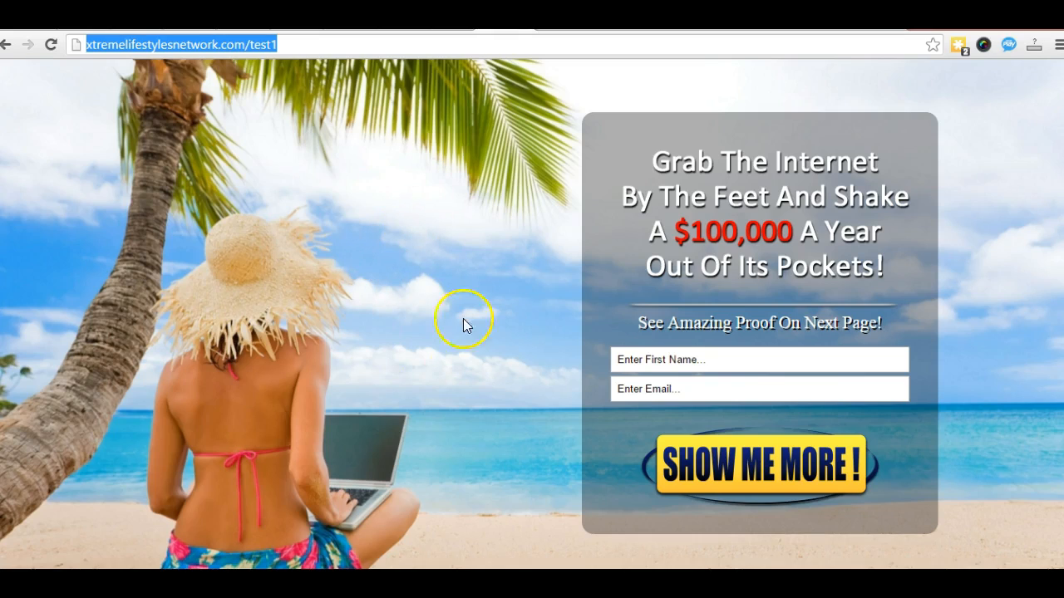
{"action": "left_click", "coordinate": [290, 45]}
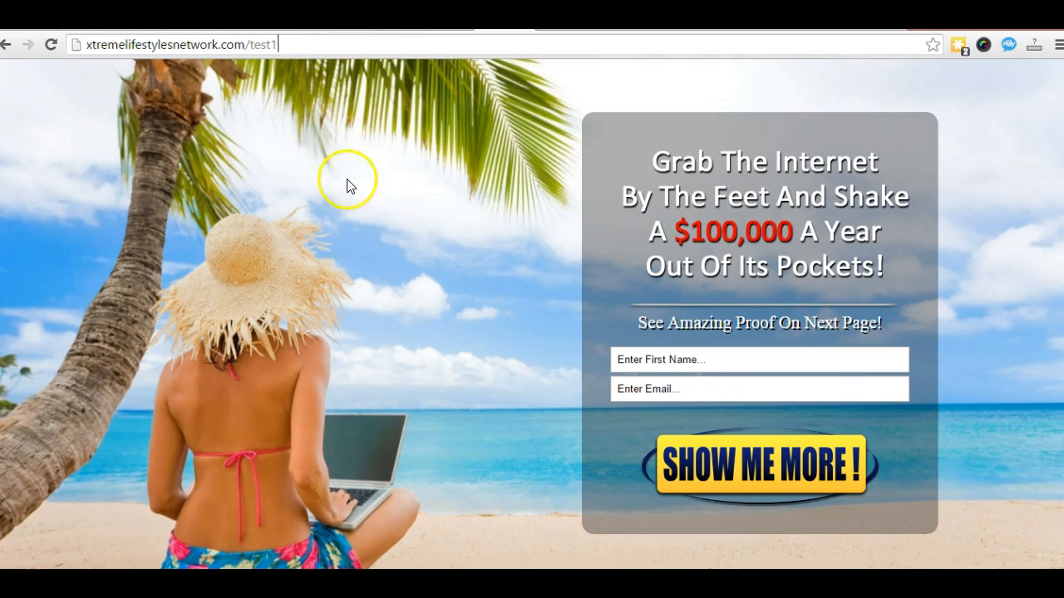
{"action": "left_click", "coordinate": [6, 47]}
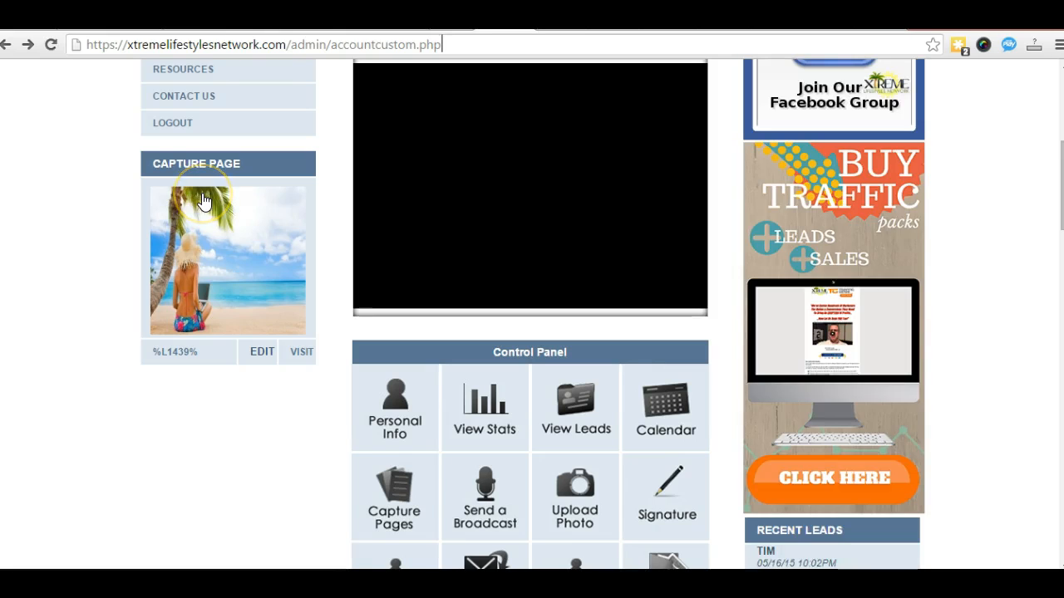
{"action": "scroll", "coordinate": [265, 366], "scroll_direction": "up", "scroll_amount": 2}
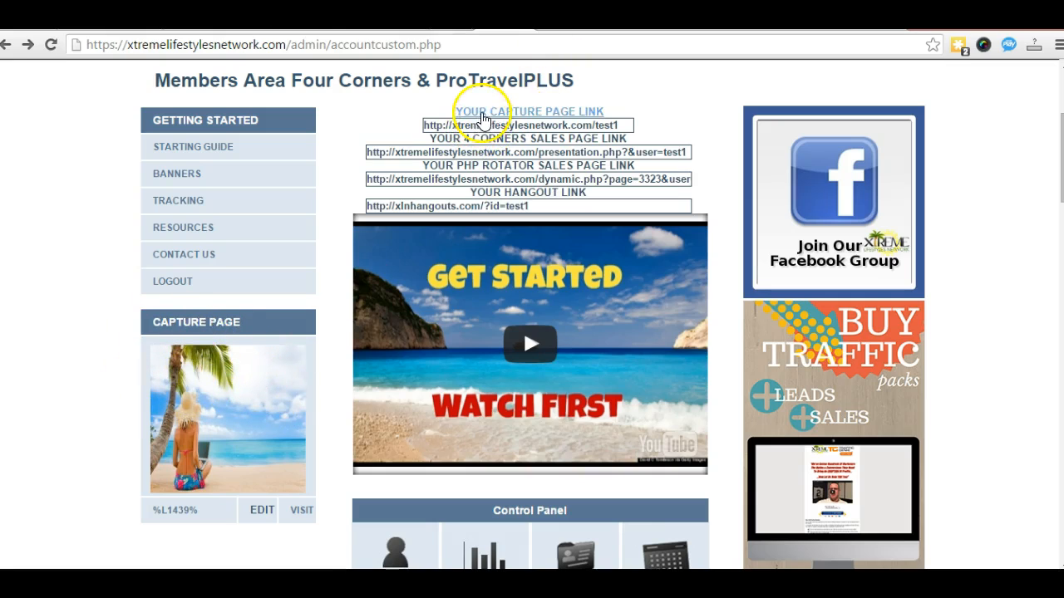
{"action": "left_click_drag", "start_coordinate": [424, 121], "coordinate": [630, 126]}
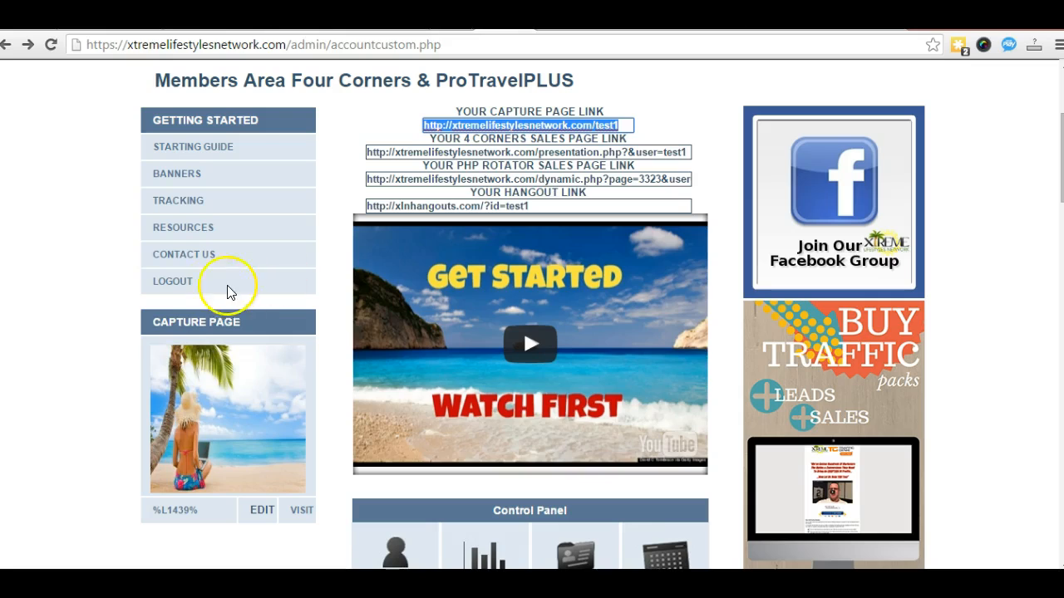
{"action": "left_click", "coordinate": [68, 291]}
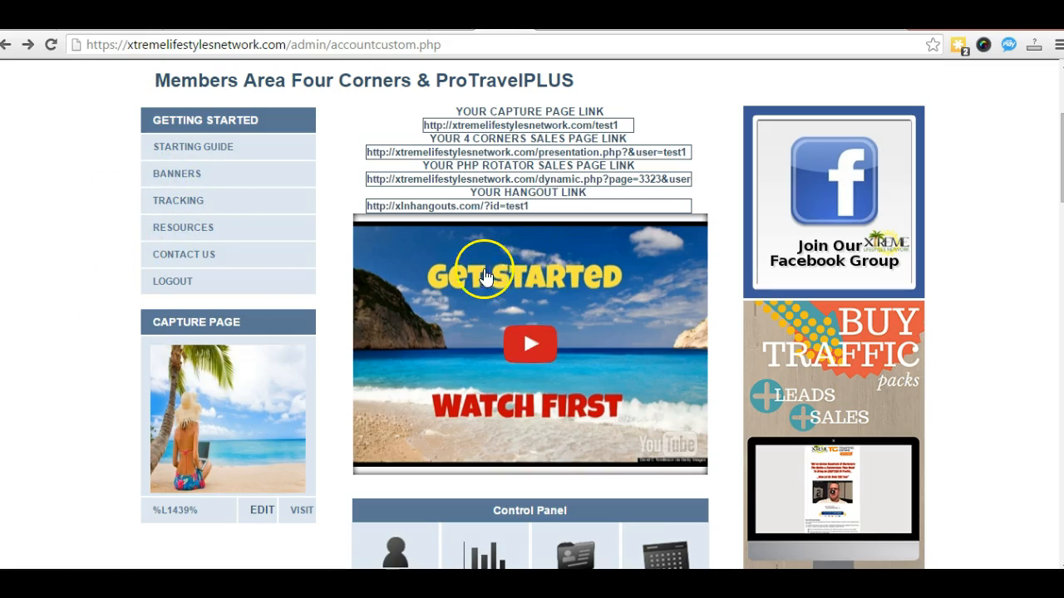
{"action": "scroll", "coordinate": [637, 250], "scroll_direction": "down", "scroll_amount": 1}
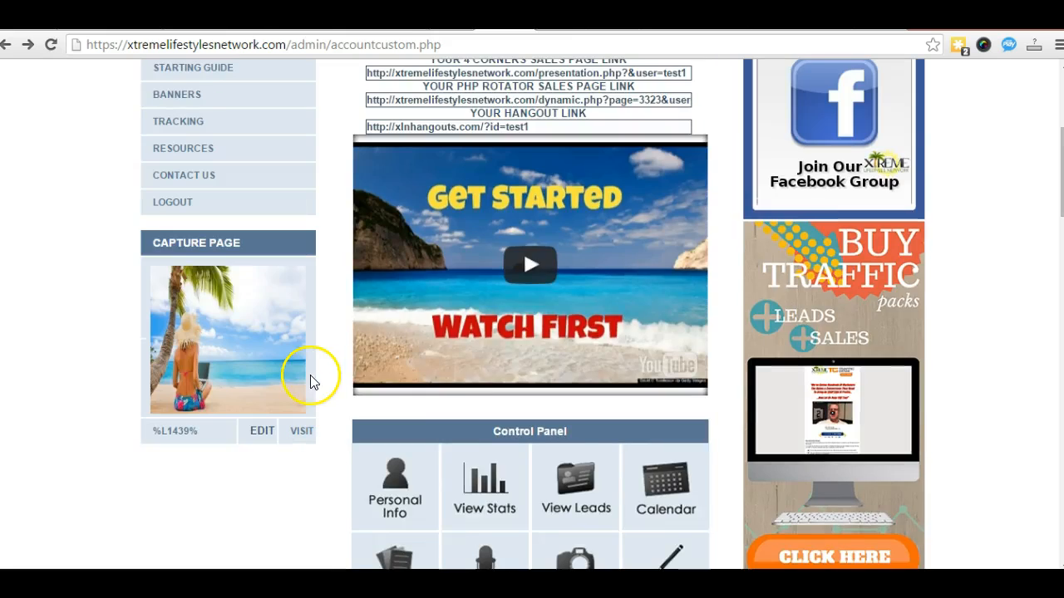
{"action": "scroll", "coordinate": [416, 383], "scroll_direction": "down", "scroll_amount": 3}
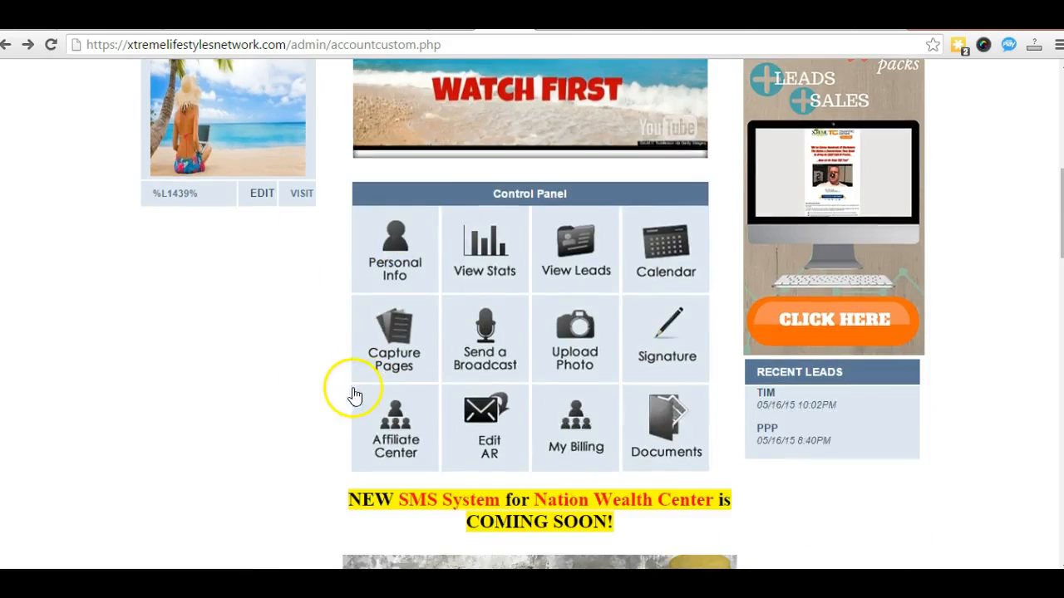
{"action": "scroll", "coordinate": [341, 392], "scroll_direction": "up", "scroll_amount": 1}
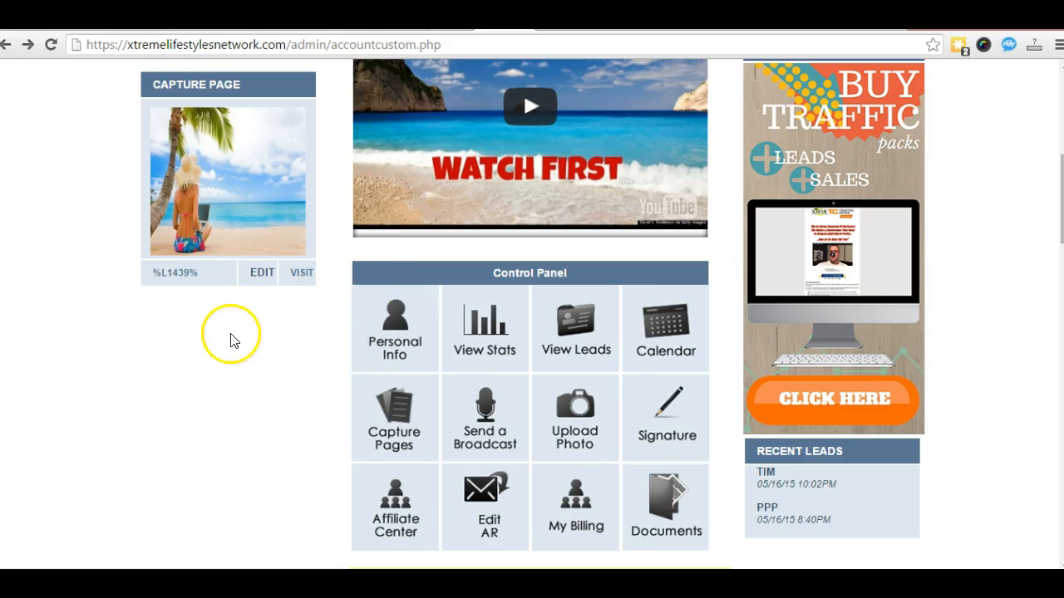
{"action": "scroll", "coordinate": [256, 324], "scroll_direction": "up", "scroll_amount": 1}
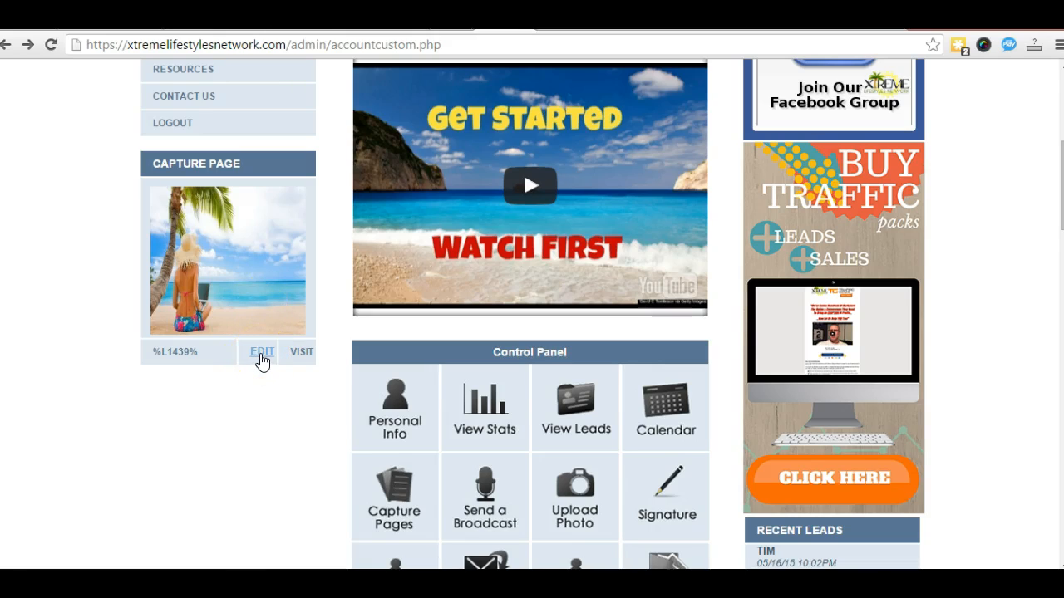
Step: Open the primary capture page's basic settings and keep the contact group set to Active
{"action": "left_click", "coordinate": [262, 356]}
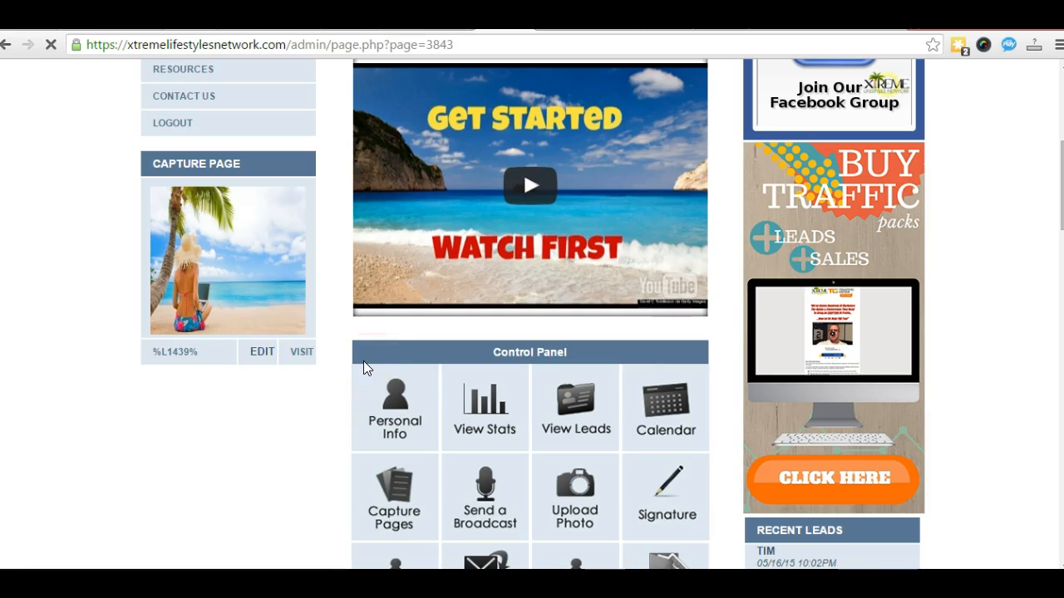
{"action": "scroll", "coordinate": [274, 363], "scroll_direction": "down", "scroll_amount": 2}
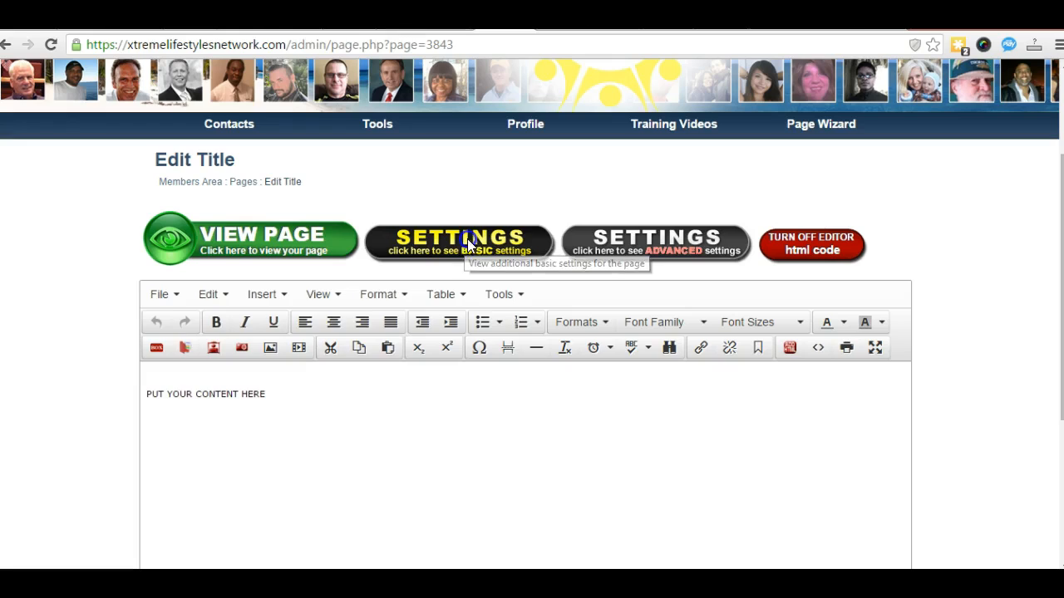
{"action": "left_click", "coordinate": [467, 245]}
{"action": "left_click", "coordinate": [359, 355]}
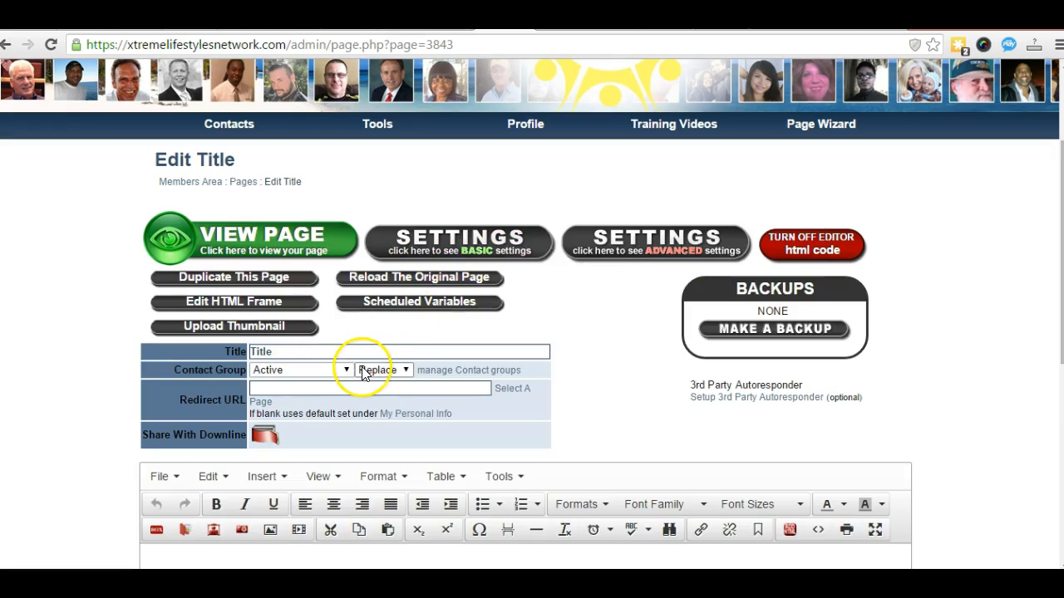
{"action": "left_click", "coordinate": [347, 371]}
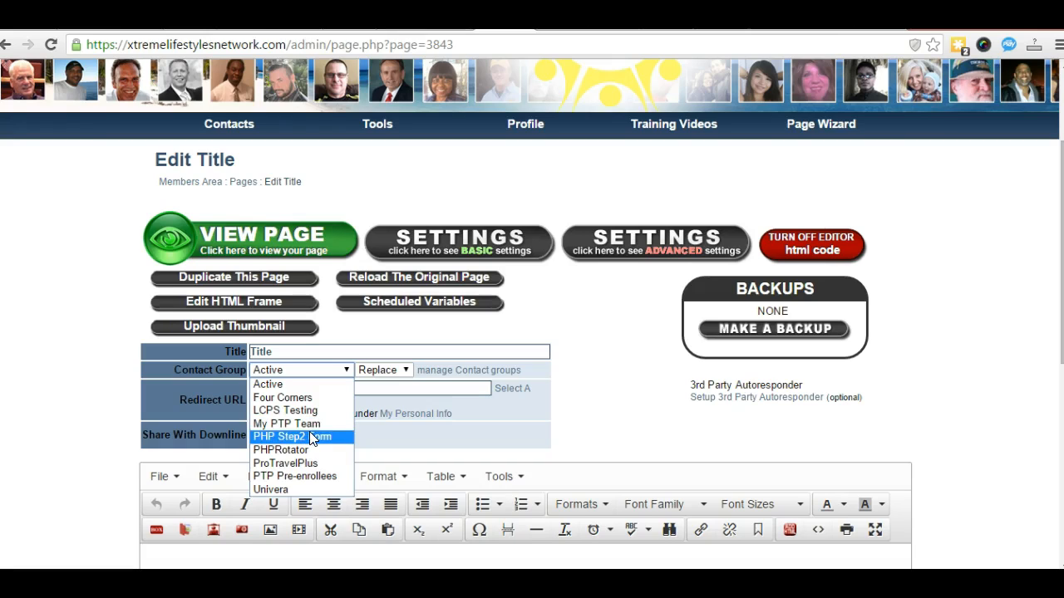
{"action": "mouse_move", "coordinate": [669, 112]}
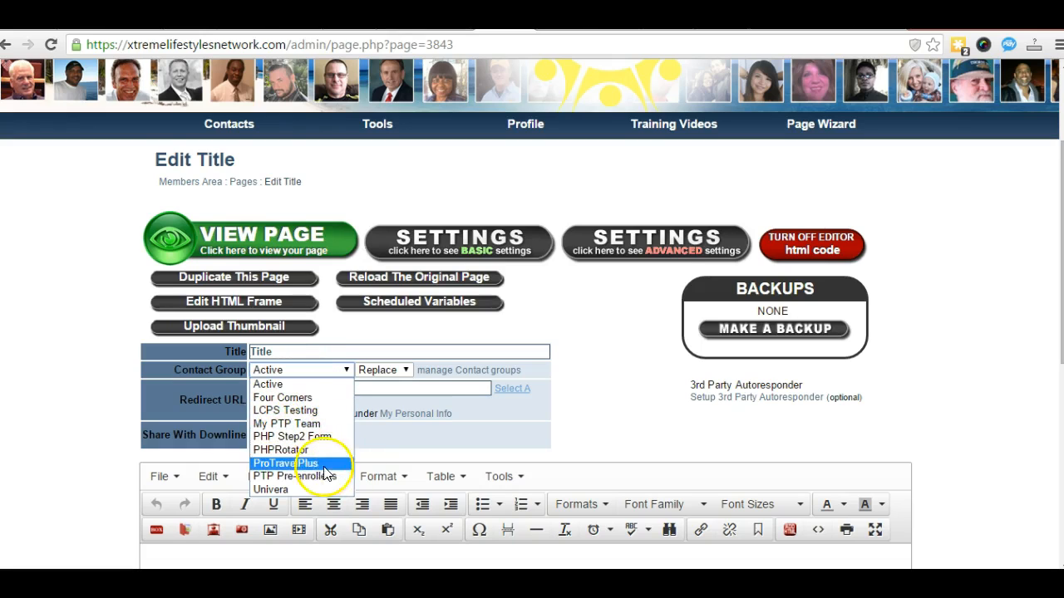
{"action": "left_click", "coordinate": [277, 385]}
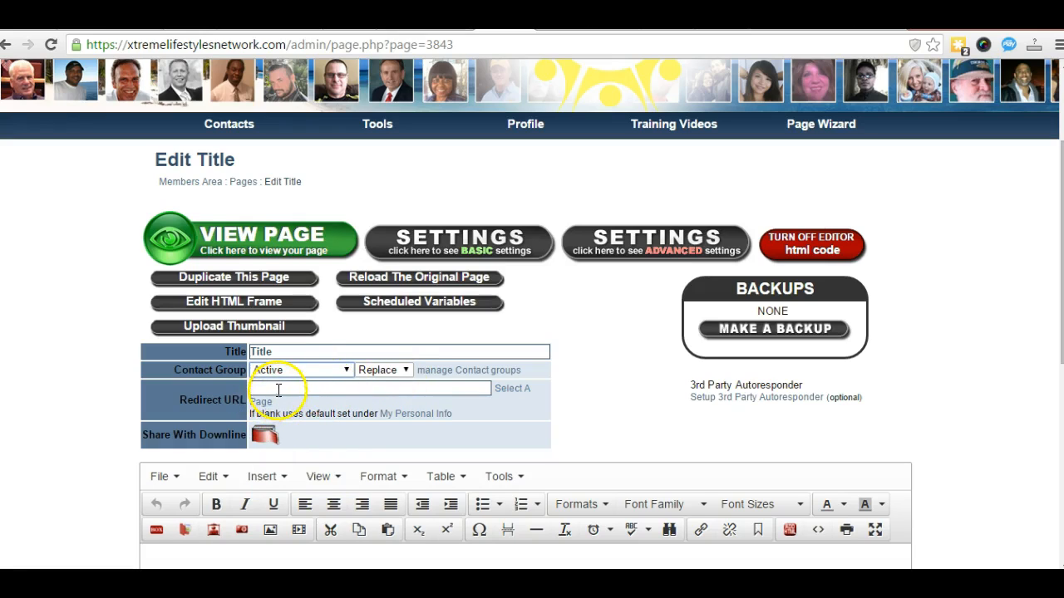
Step: Clear the Redirect URL field so it is left blank
{"action": "left_click", "coordinate": [261, 388]}
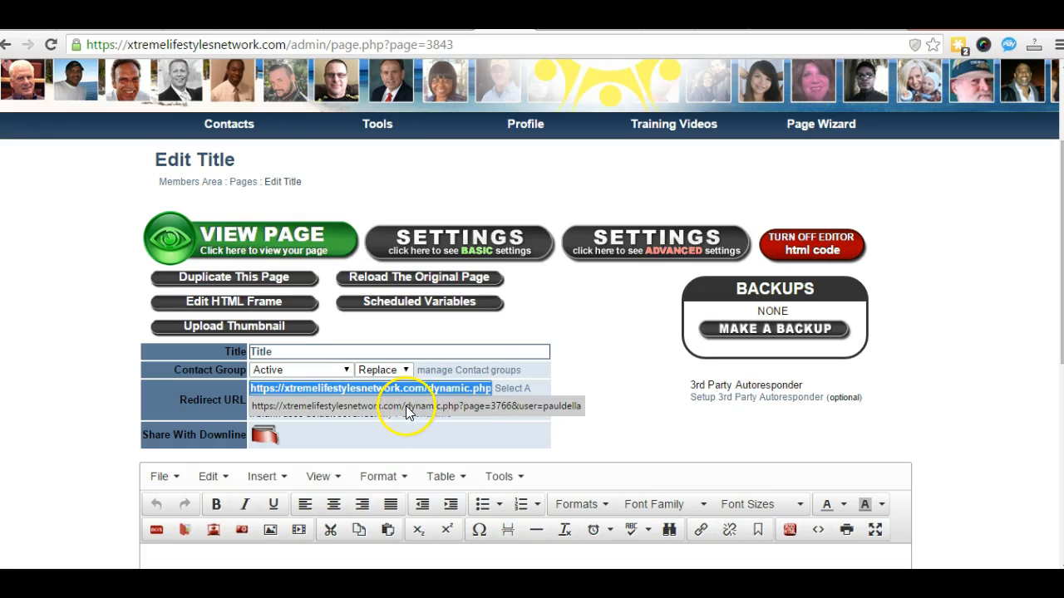
{"action": "left_click", "coordinate": [406, 407]}
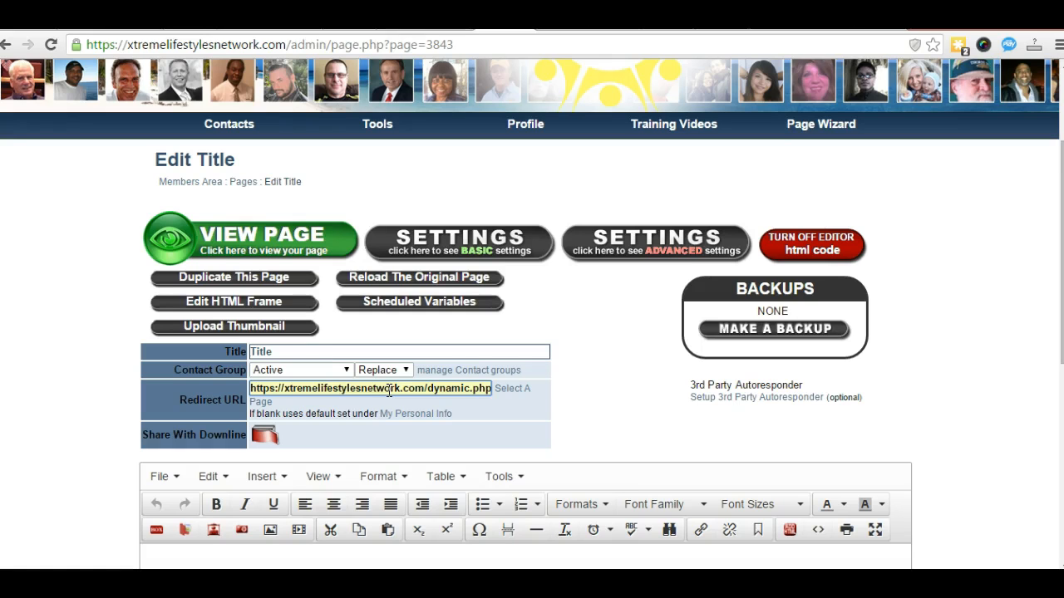
{"action": "scroll", "coordinate": [108, 391], "scroll_direction": "down", "scroll_amount": 5}
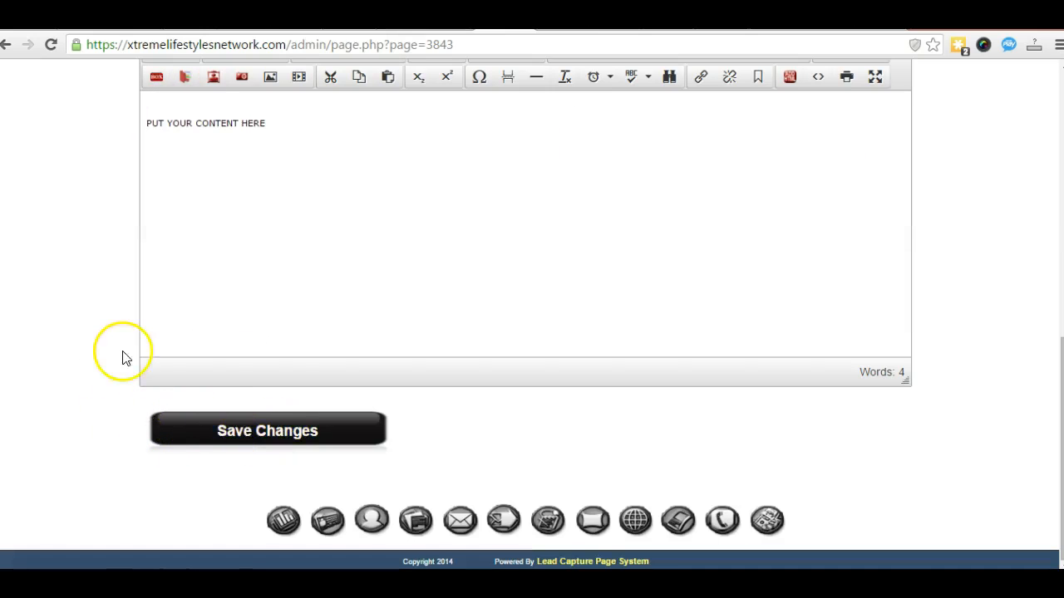
{"action": "scroll", "coordinate": [125, 349], "scroll_direction": "up", "scroll_amount": 4}
{"action": "mouse_move", "coordinate": [333, 250]}
{"action": "left_mouse_down"}
{"action": "mouse_move", "coordinate": [262, 251]}
{"action": "mouse_move", "coordinate": [324, 251]}
{"action": "left_mouse_up"}
{"action": "left_click", "coordinate": [266, 250]}
{"action": "left_click_drag", "start_coordinate": [324, 251], "coordinate": [251, 251]}
{"action": "key", "text": "ctrl+z"}
{"action": "key", "text": "BackSpace"}
{"action": "left_click_drag", "start_coordinate": [339, 252], "coordinate": [229, 251]}
{"action": "key", "text": "BackSpace"}
{"action": "scroll", "coordinate": [104, 273], "scroll_direction": "up", "scroll_amount": 3}
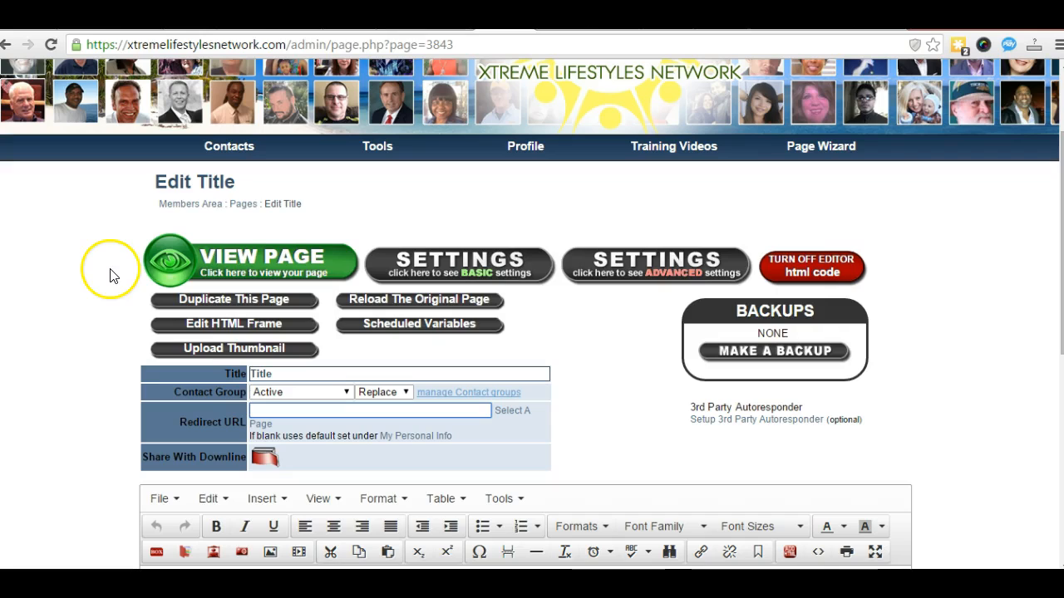
Step: Back in the Members Area, select the full PHP rotator sales page link
{"action": "left_click", "coordinate": [176, 214]}
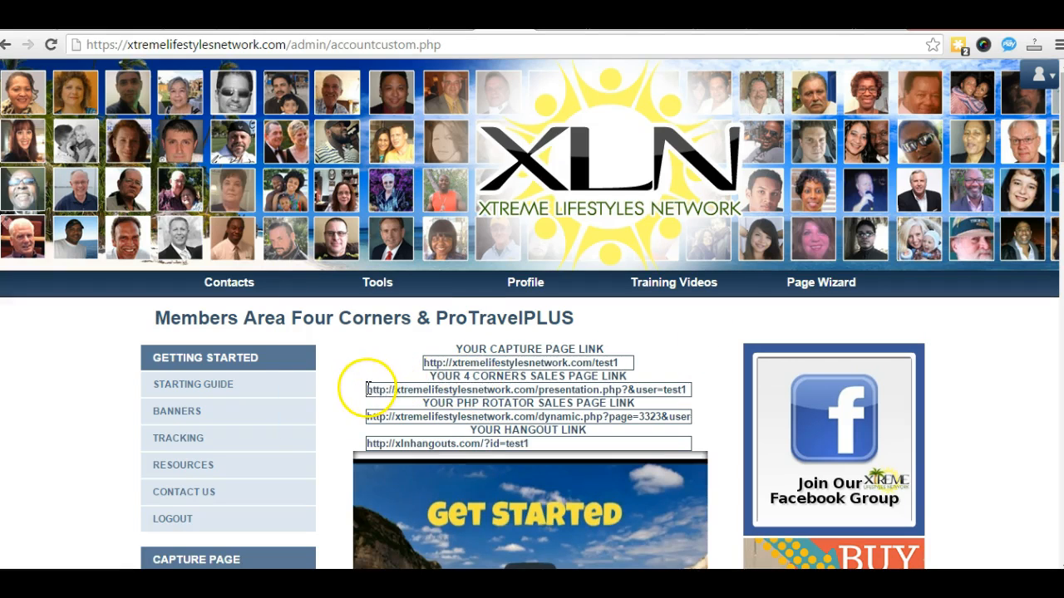
{"action": "left_click", "coordinate": [370, 390]}
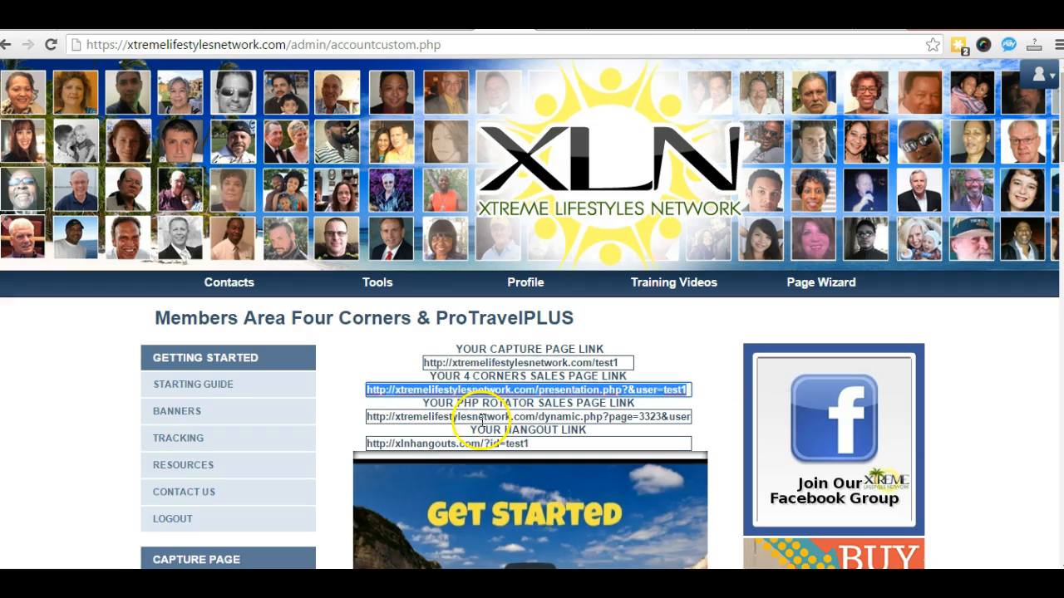
{"action": "left_click", "coordinate": [357, 355]}
{"action": "left_click", "coordinate": [371, 417]}
{"action": "left_click", "coordinate": [536, 416]}
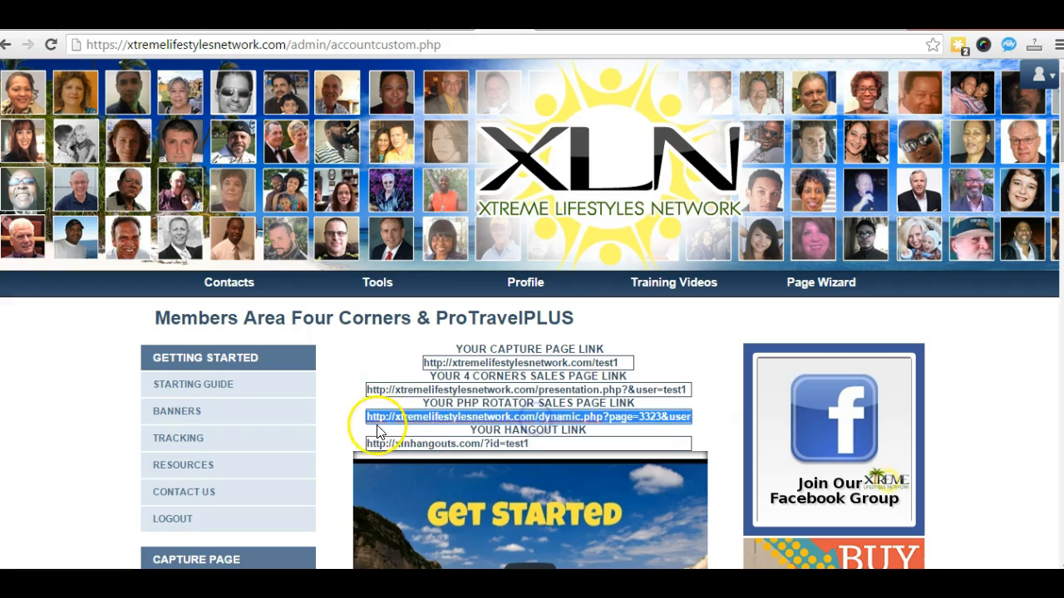
Step: Open the capture page for editing from the Members Area
{"action": "scroll", "coordinate": [328, 428], "scroll_direction": "down", "scroll_amount": 1}
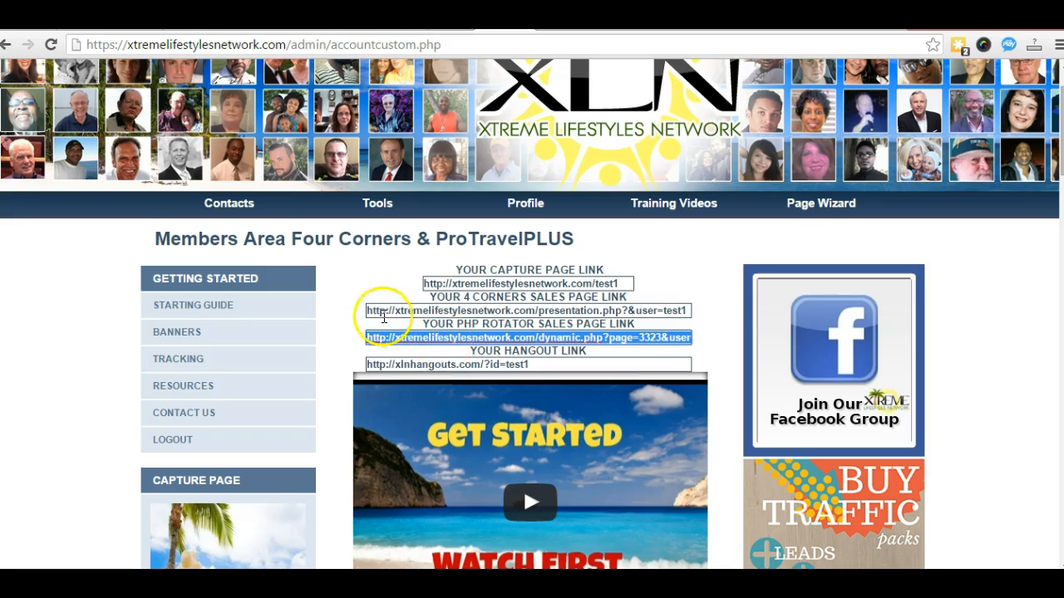
{"action": "scroll", "coordinate": [17, 325], "scroll_direction": "down", "scroll_amount": 4}
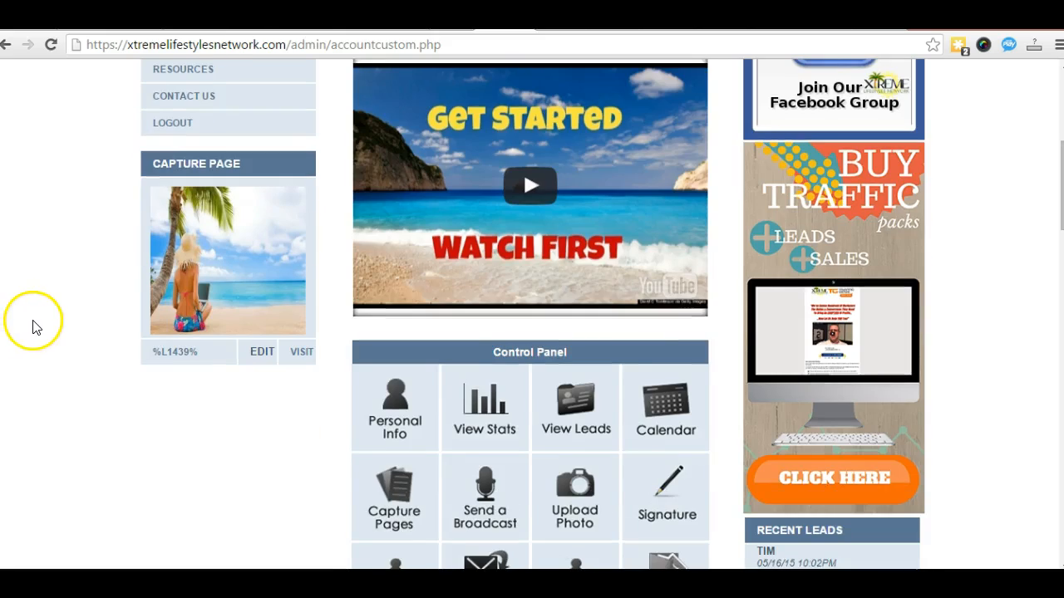
{"action": "scroll", "coordinate": [66, 340], "scroll_direction": "down", "scroll_amount": 2}
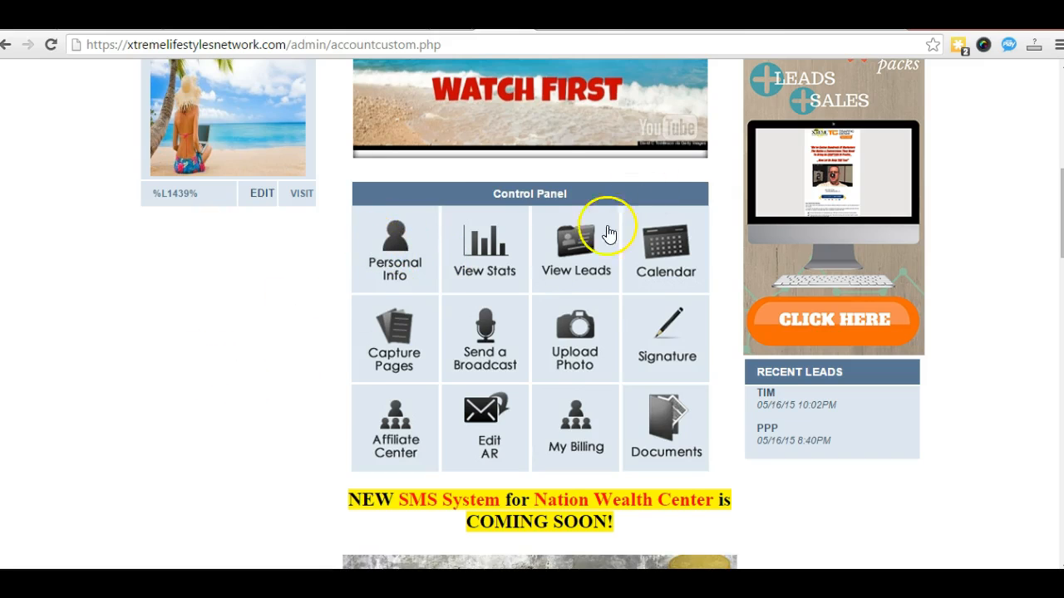
{"action": "scroll", "coordinate": [609, 233], "scroll_direction": "up", "scroll_amount": 2}
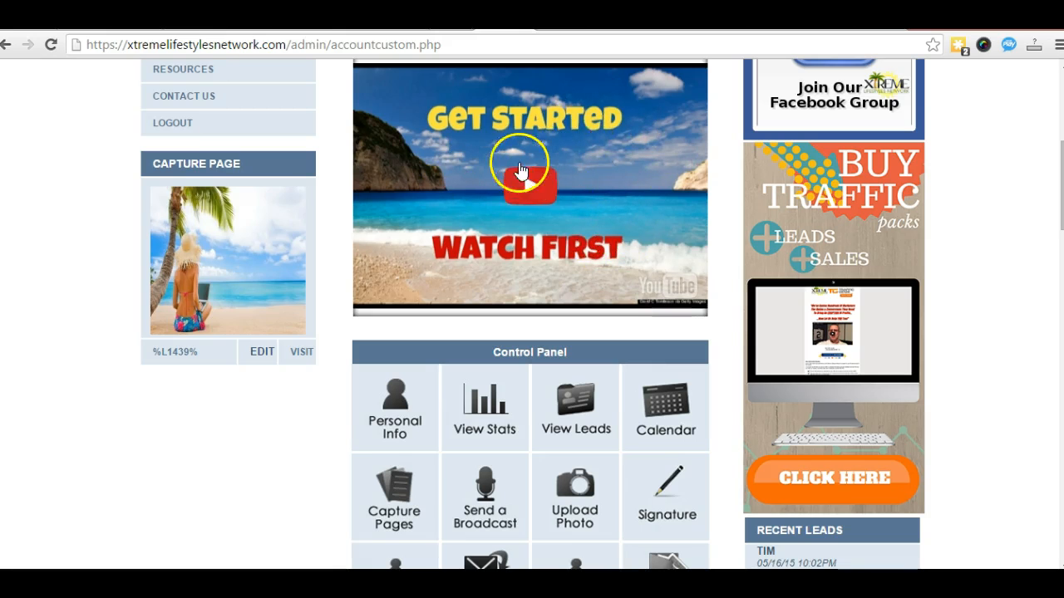
{"action": "scroll", "coordinate": [381, 429], "scroll_direction": "up", "scroll_amount": 2}
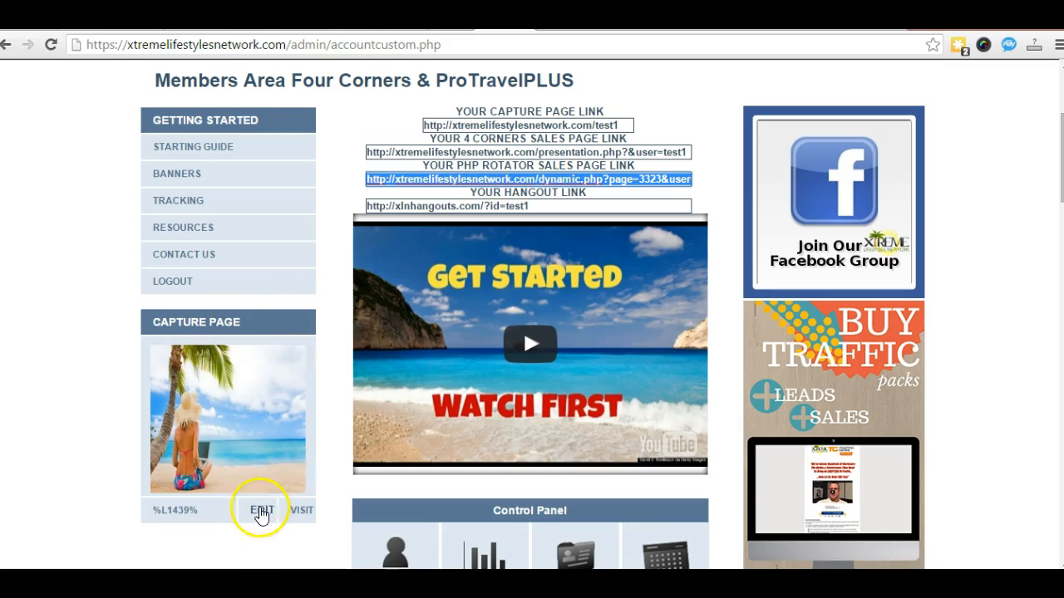
{"action": "scroll", "coordinate": [241, 474], "scroll_direction": "down", "scroll_amount": 1}
{"action": "left_click", "coordinate": [262, 430]}
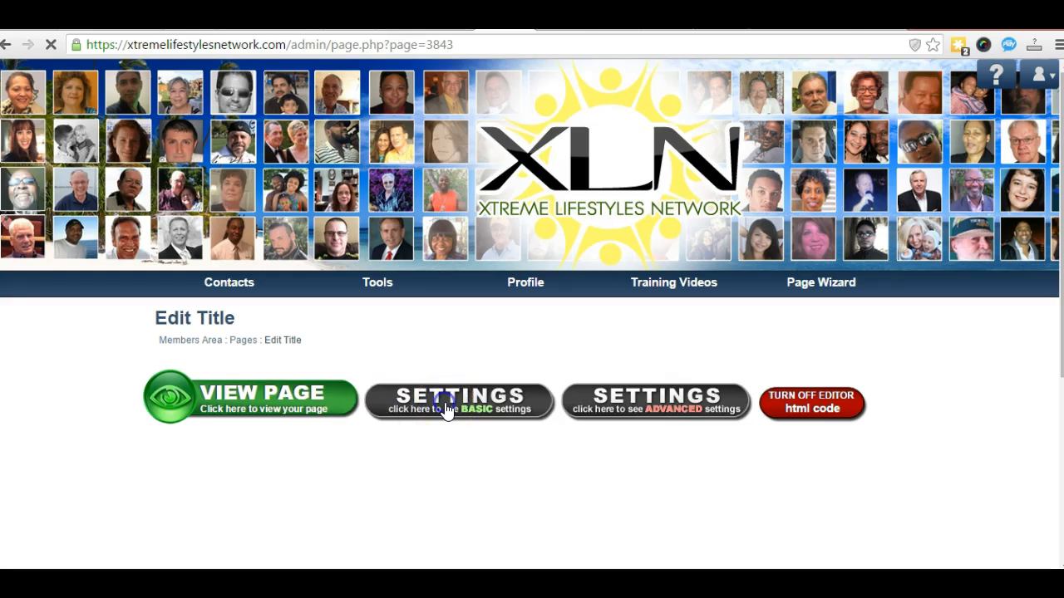
Step: Review the capture page's basic settings with its blank Redirect URL, then go back to the Members Area
{"action": "left_click", "coordinate": [446, 407]}
{"action": "scroll", "coordinate": [444, 408], "scroll_direction": "down", "scroll_amount": 2}
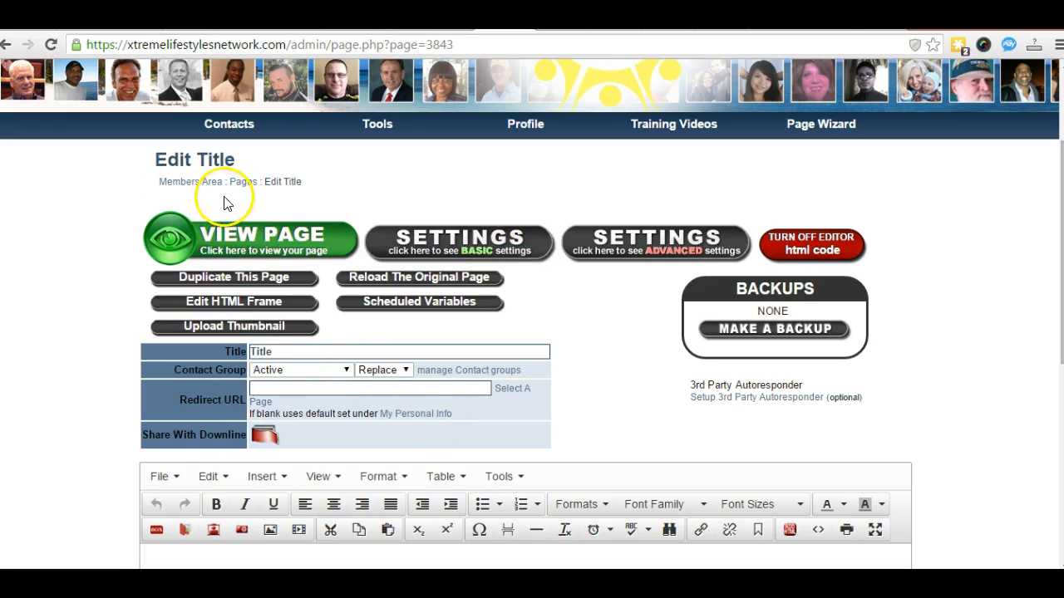
{"action": "left_click", "coordinate": [196, 183]}
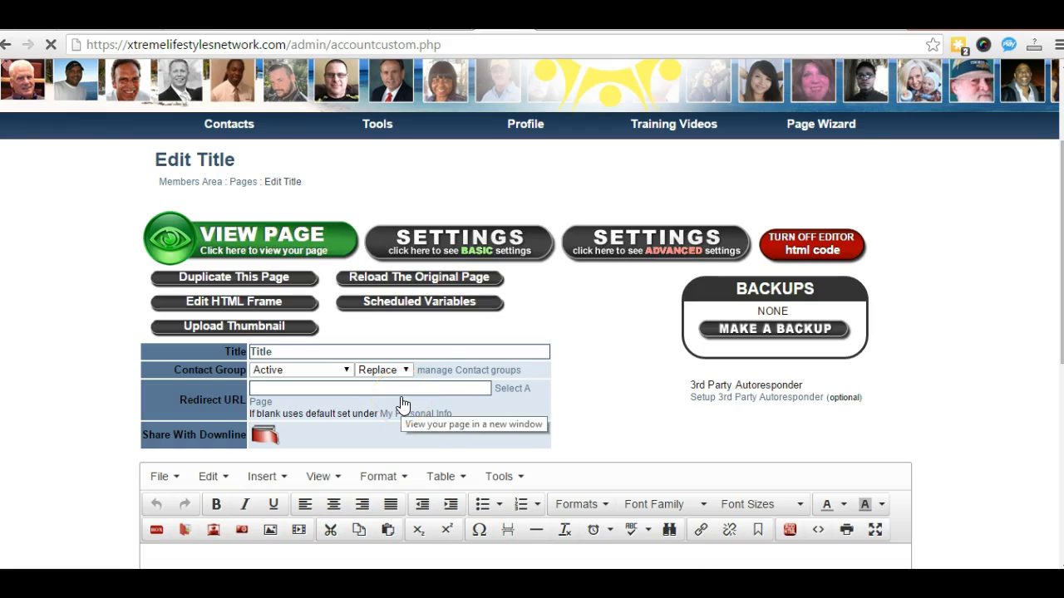
{"action": "scroll", "coordinate": [403, 405], "scroll_direction": "down", "scroll_amount": 4}
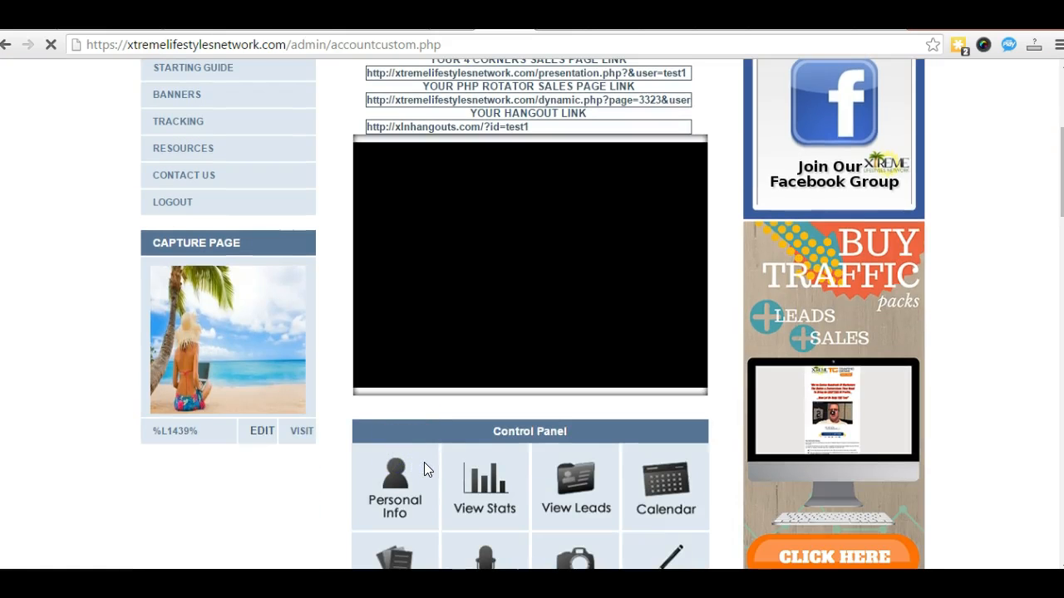
Step: Review the dynamic.php Redirect URL in My Personal Info, then go back to the Members Area
{"action": "left_click", "coordinate": [392, 465]}
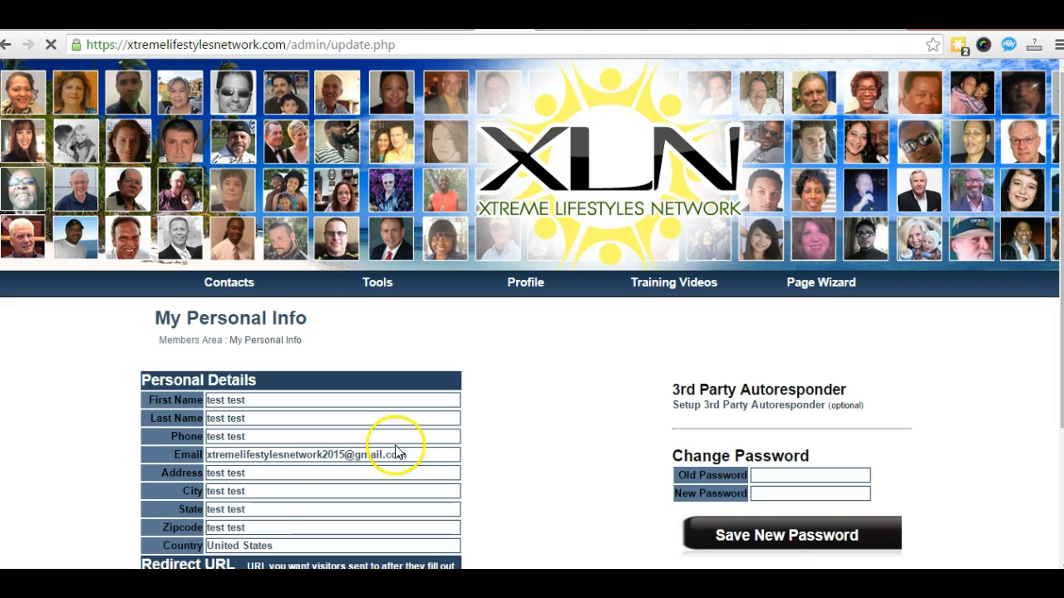
{"action": "scroll", "coordinate": [502, 403], "scroll_direction": "down", "scroll_amount": 3}
{"action": "scroll", "coordinate": [502, 404], "scroll_direction": "down", "scroll_amount": 1}
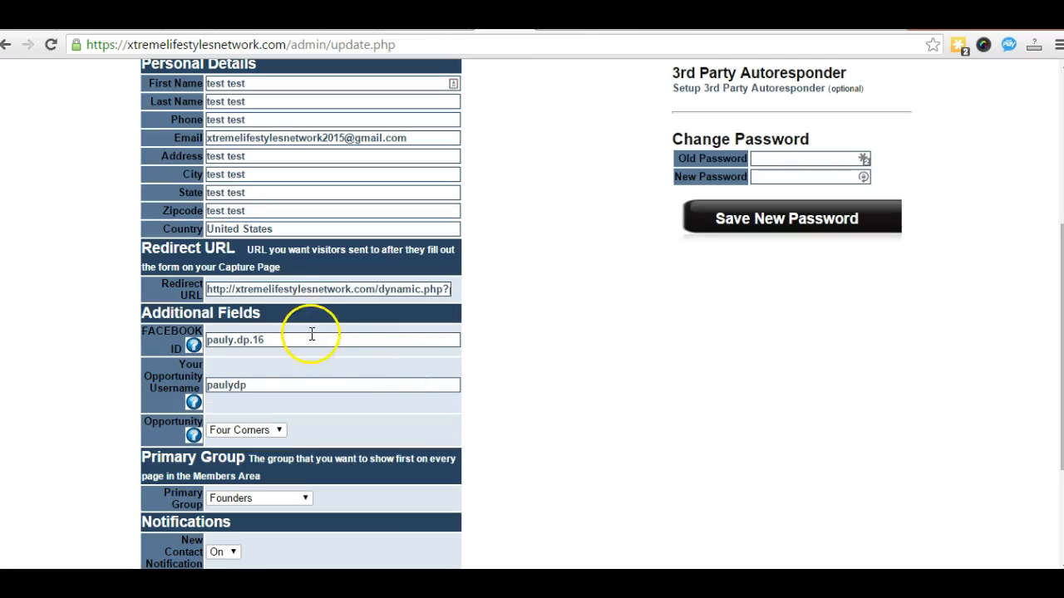
{"action": "left_click_drag", "start_coordinate": [207, 288], "coordinate": [482, 287]}
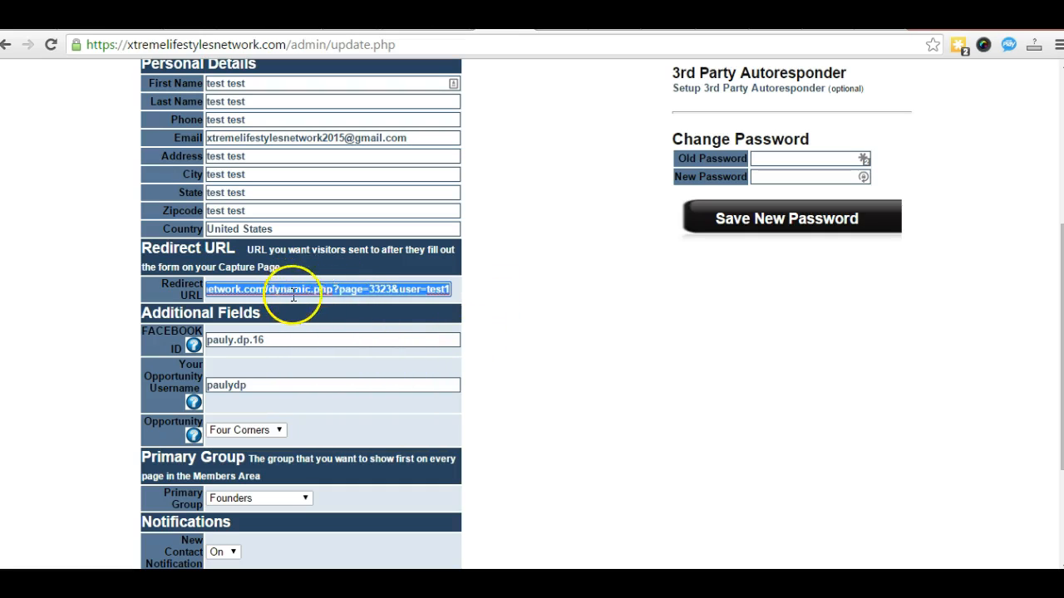
{"action": "left_click", "coordinate": [513, 305]}
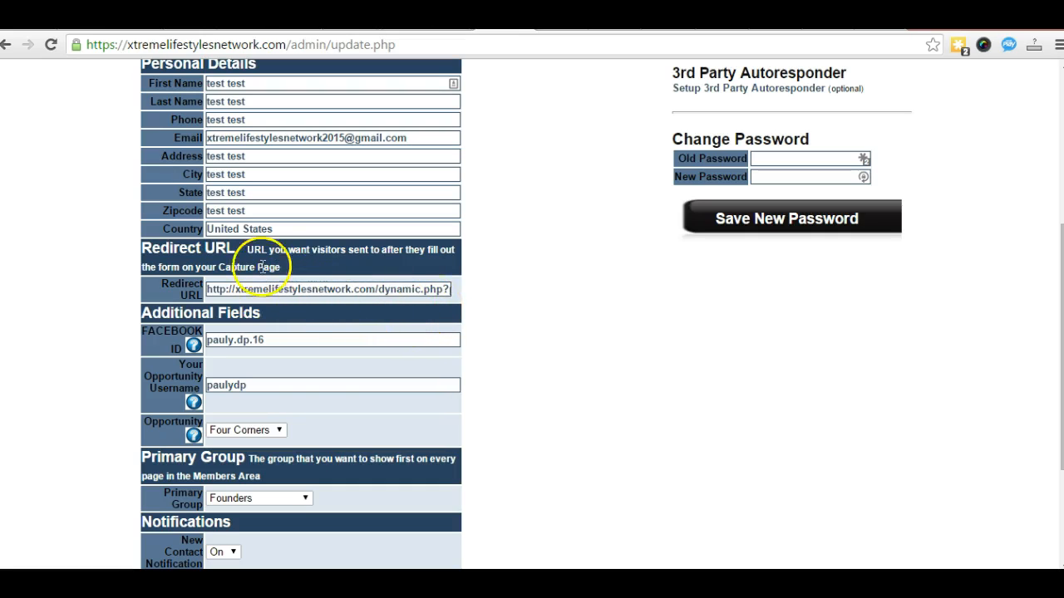
{"action": "scroll", "coordinate": [90, 320], "scroll_direction": "up", "scroll_amount": 2}
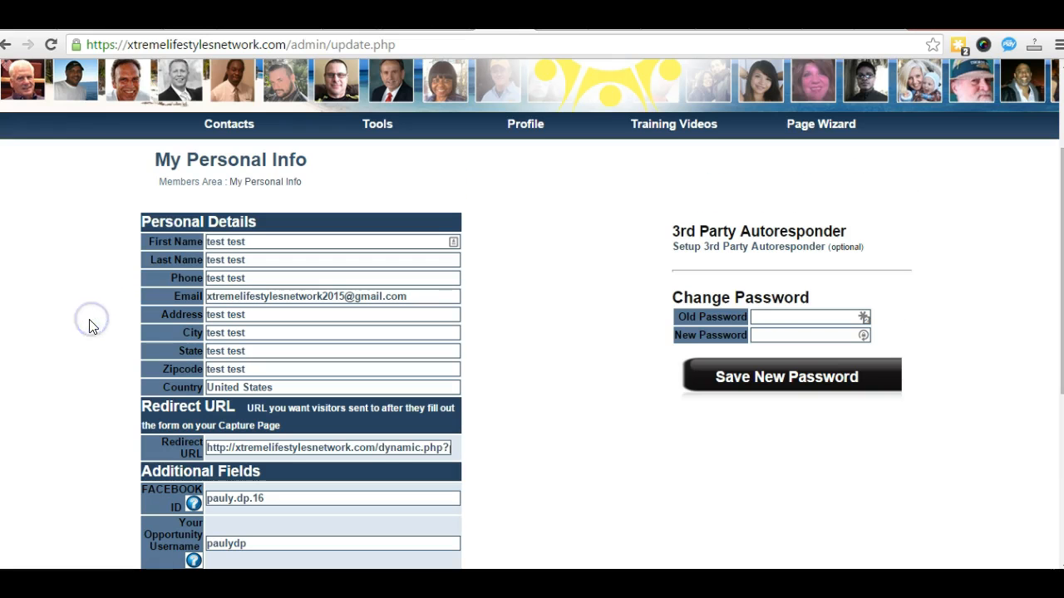
{"action": "left_click", "coordinate": [175, 183]}
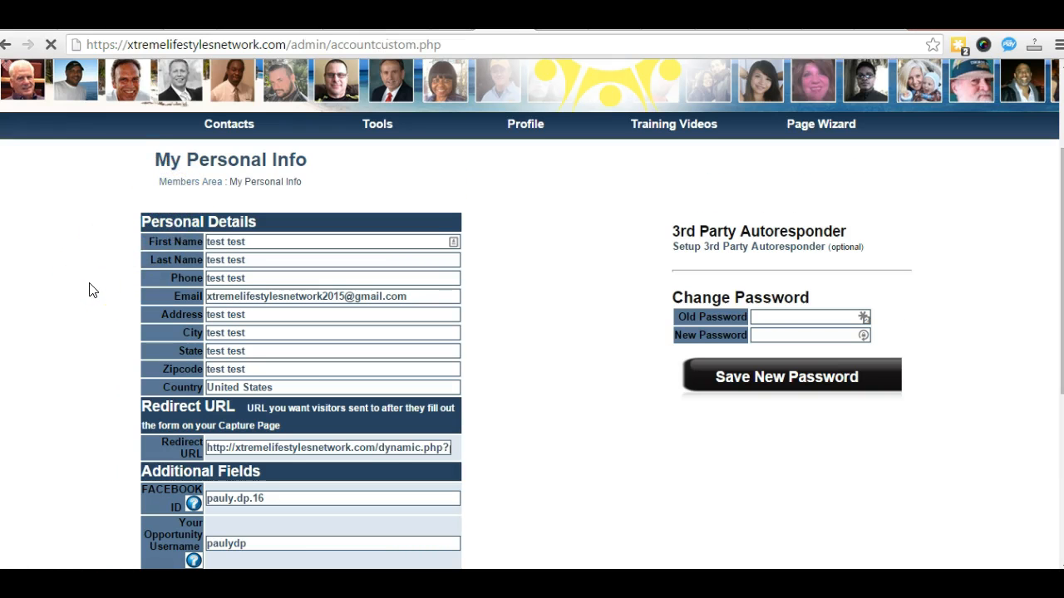
Step: Reopen the capture page's basic settings, confirm the Redirect URL is empty, then return to the Members Area
{"action": "scroll", "coordinate": [148, 352], "scroll_direction": "down", "scroll_amount": 4}
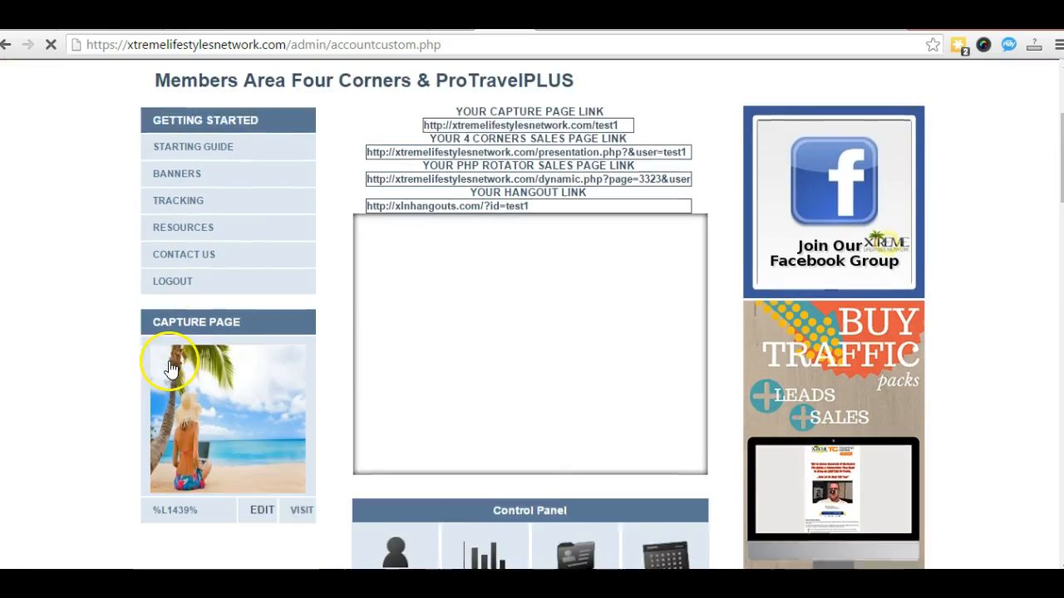
{"action": "left_click", "coordinate": [261, 434]}
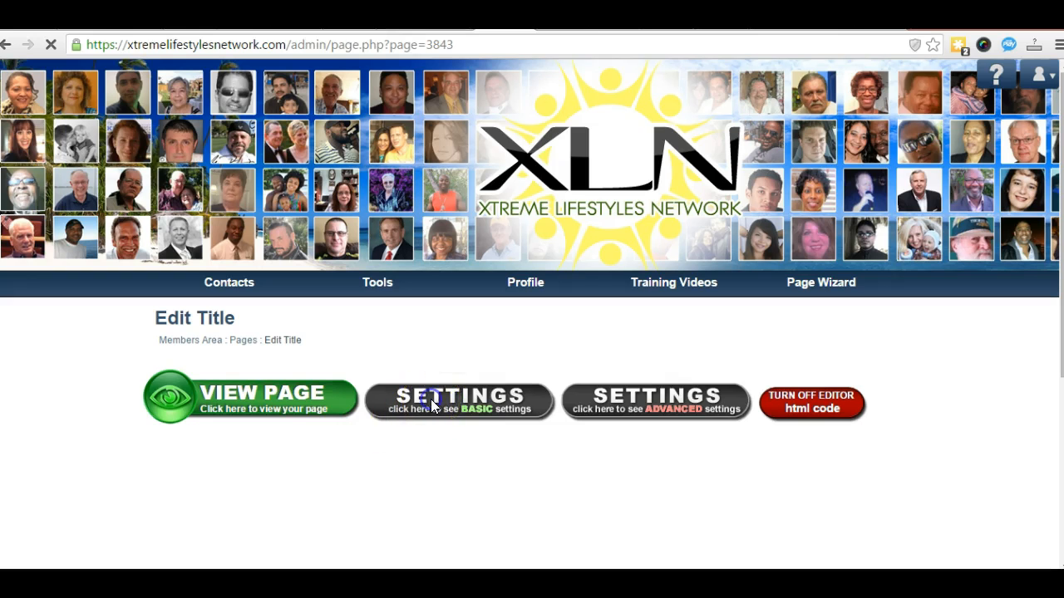
{"action": "scroll", "coordinate": [340, 449], "scroll_direction": "down", "scroll_amount": 4}
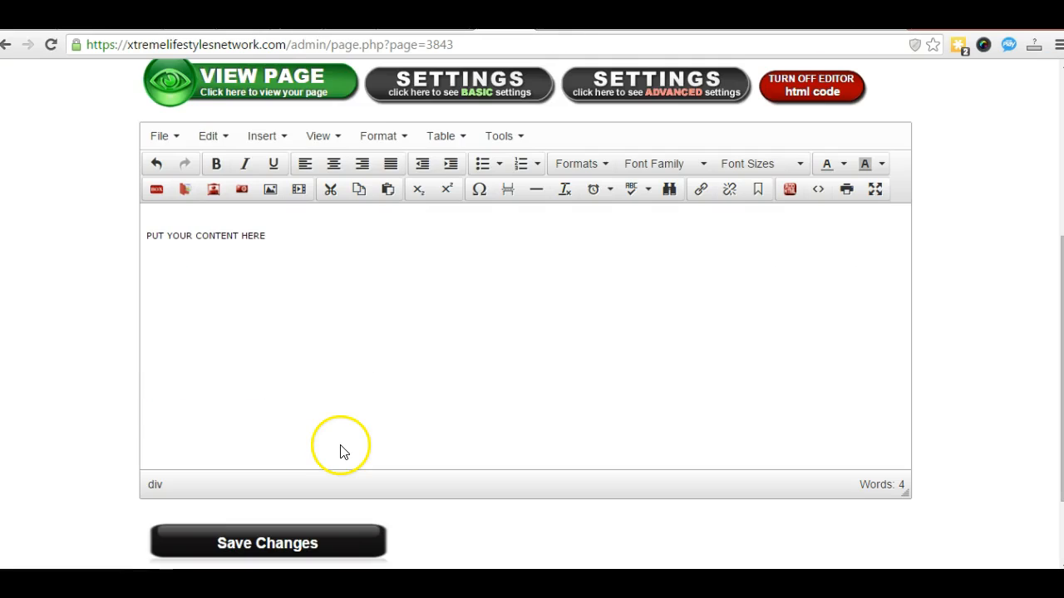
{"action": "scroll", "coordinate": [346, 286], "scroll_direction": "up", "scroll_amount": 2}
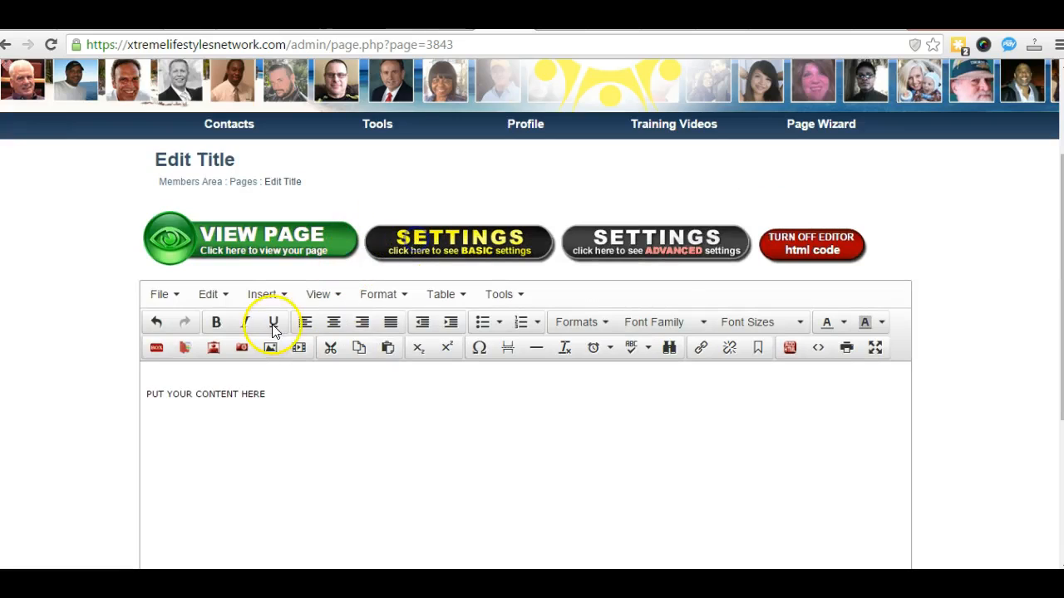
{"action": "left_click", "coordinate": [277, 390]}
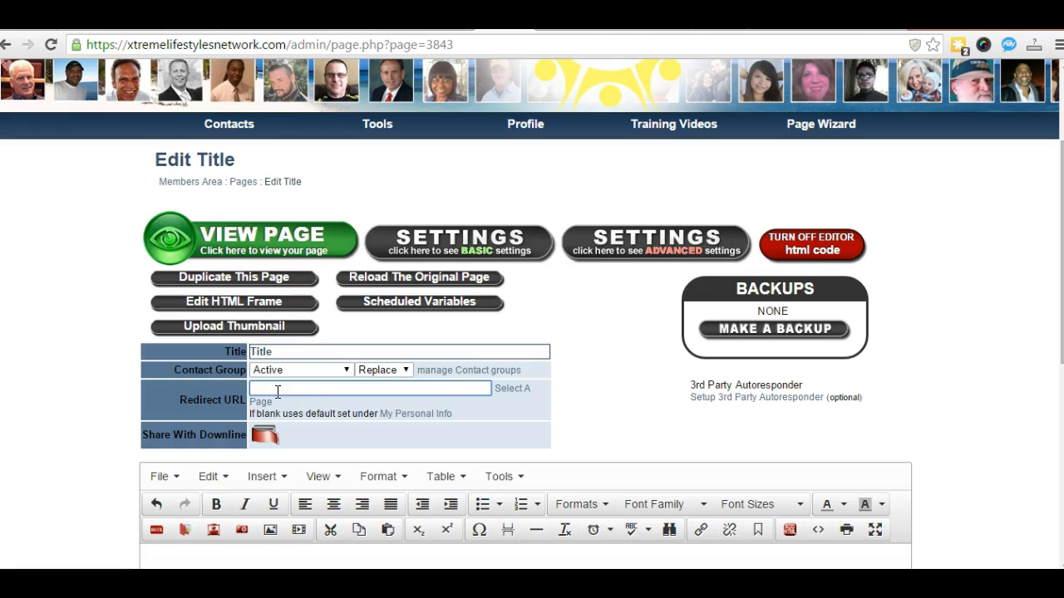
{"action": "left_click", "coordinate": [191, 182]}
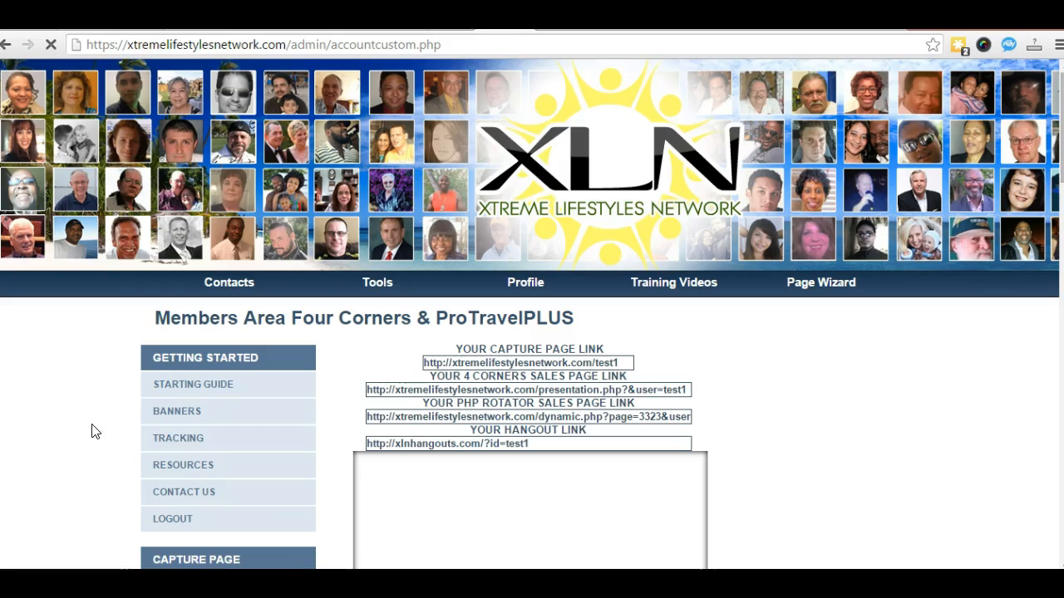
Step: Show the Page Wizard menu, from Capture Page Wizard to All Capture Pages
{"action": "scroll", "coordinate": [189, 426], "scroll_direction": "down", "scroll_amount": 6}
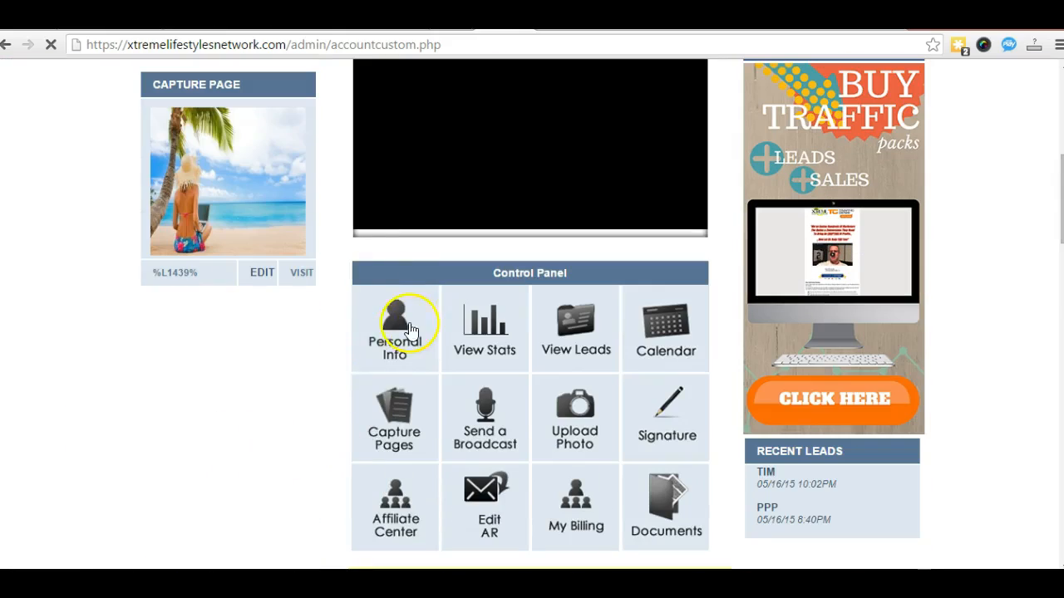
{"action": "scroll", "coordinate": [139, 465], "scroll_direction": "up", "scroll_amount": 1}
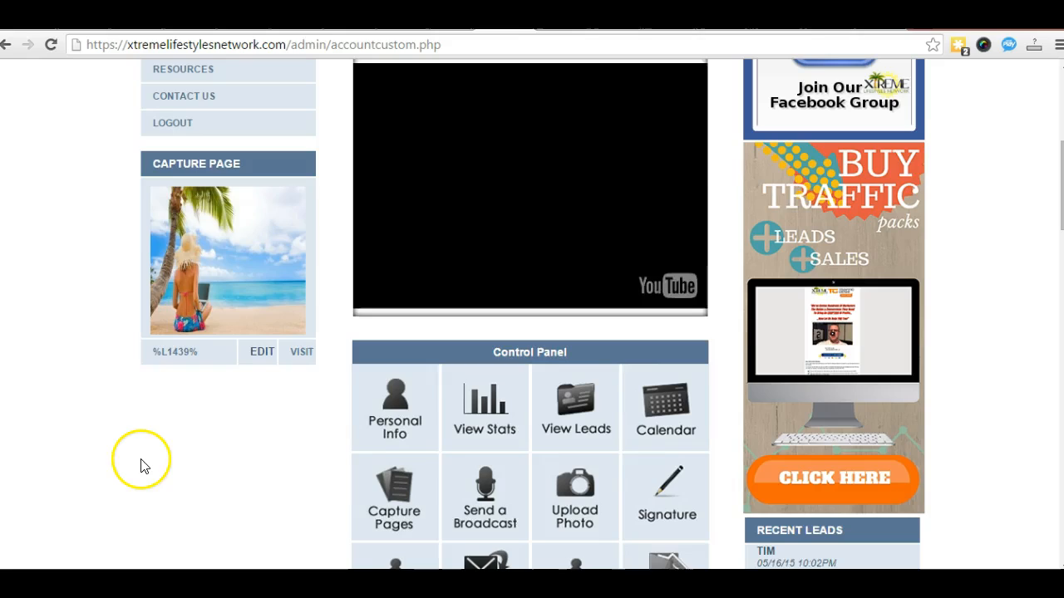
{"action": "scroll", "coordinate": [183, 449], "scroll_direction": "up", "scroll_amount": 1}
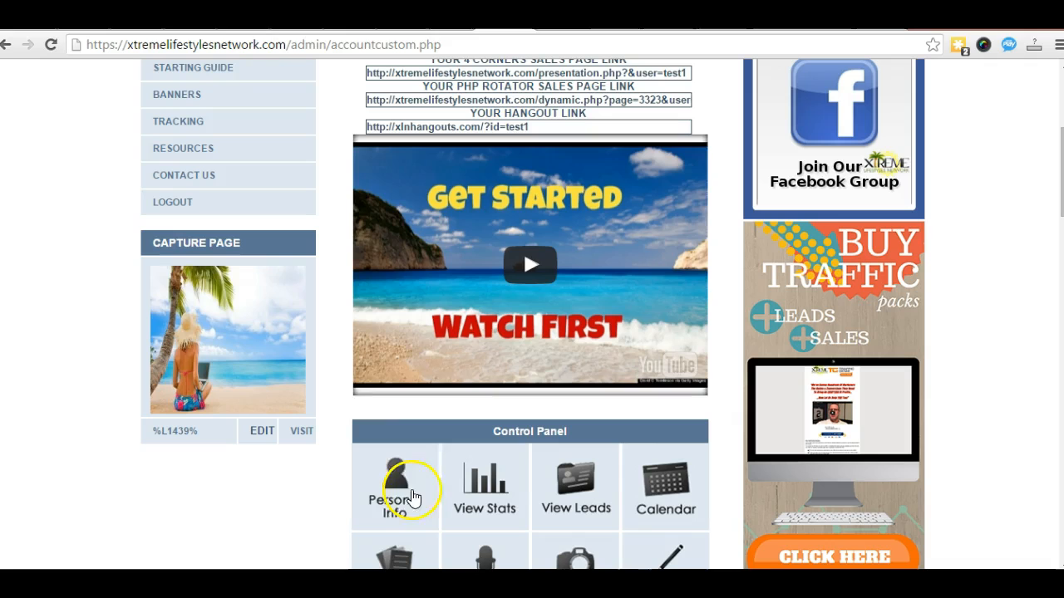
{"action": "scroll", "coordinate": [195, 453], "scroll_direction": "up", "scroll_amount": 3}
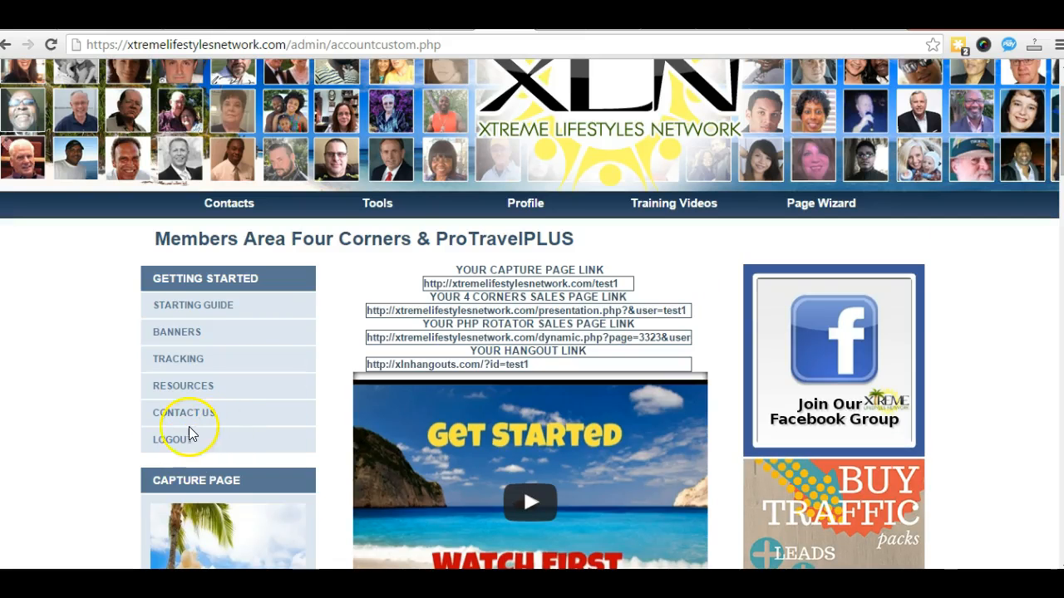
{"action": "scroll", "coordinate": [112, 434], "scroll_direction": "down", "scroll_amount": 1}
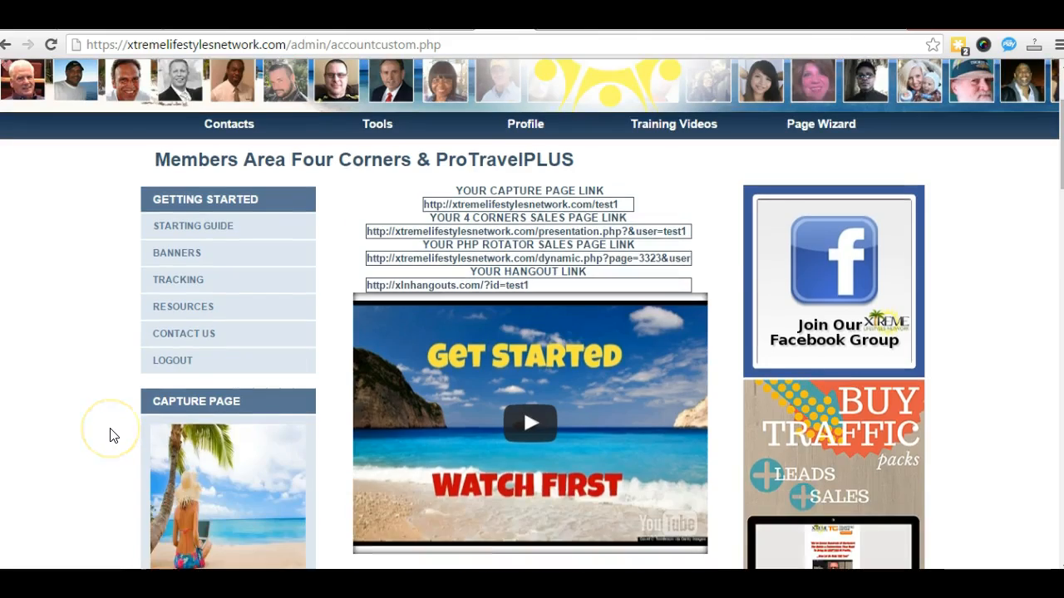
{"action": "scroll", "coordinate": [112, 434], "scroll_direction": "up", "scroll_amount": 2}
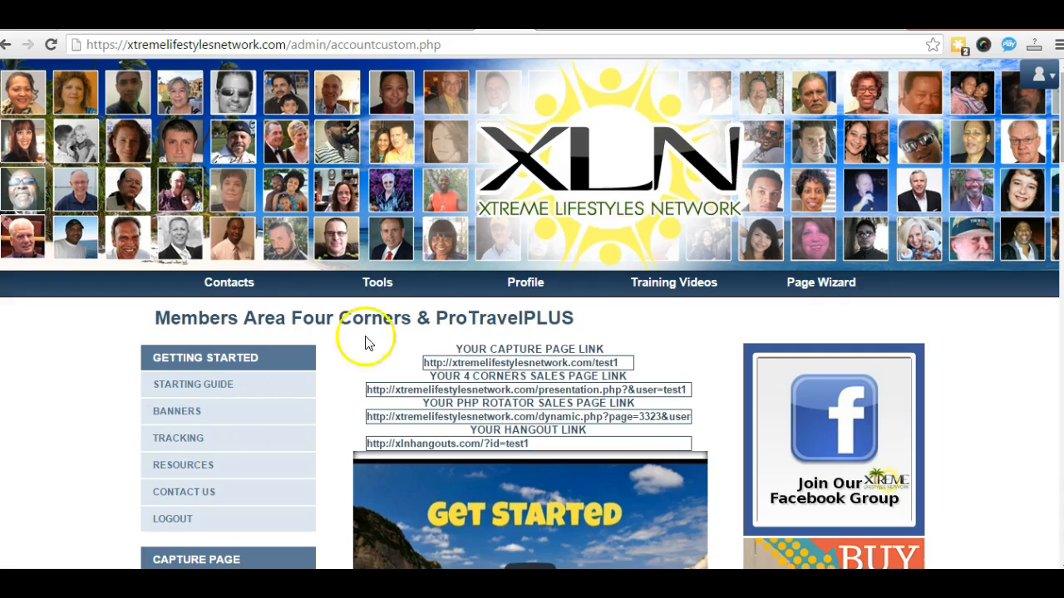
{"action": "mouse_move", "coordinate": [831, 283]}
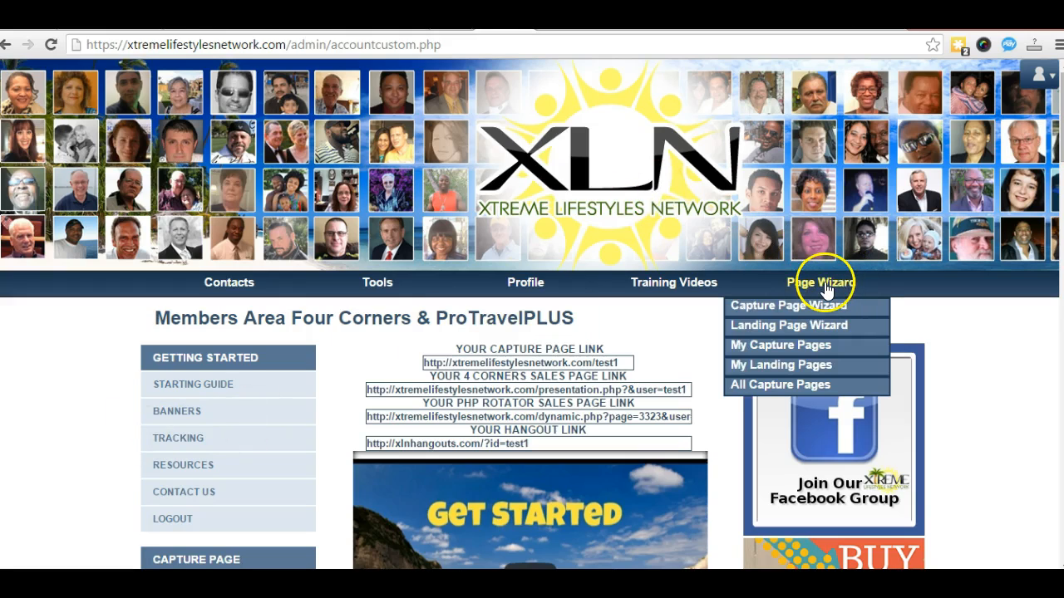
{"action": "left_click", "coordinate": [788, 307]}
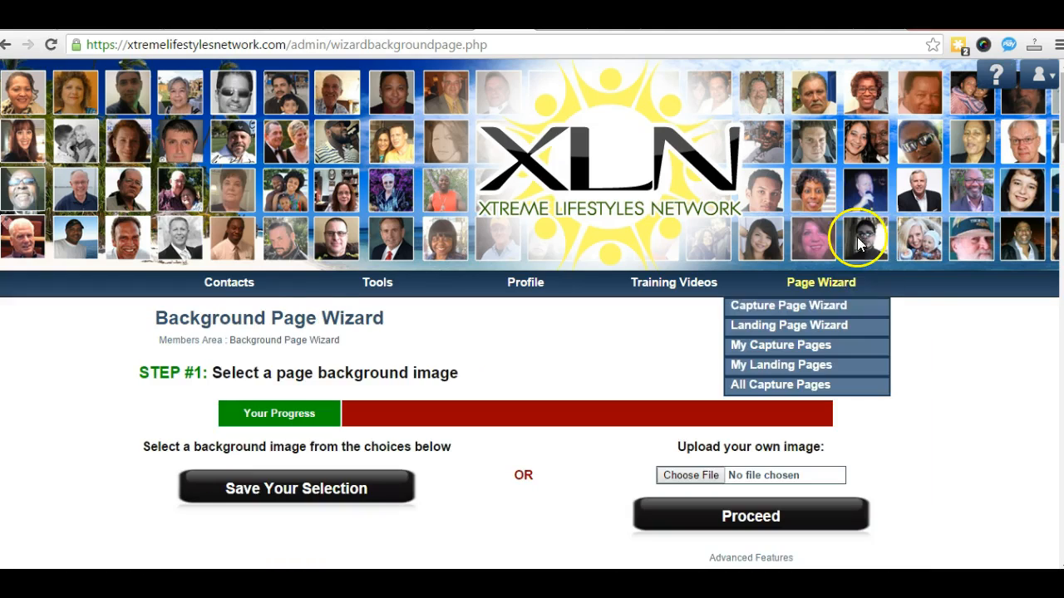
{"action": "scroll", "coordinate": [967, 338], "scroll_direction": "down", "scroll_amount": 2}
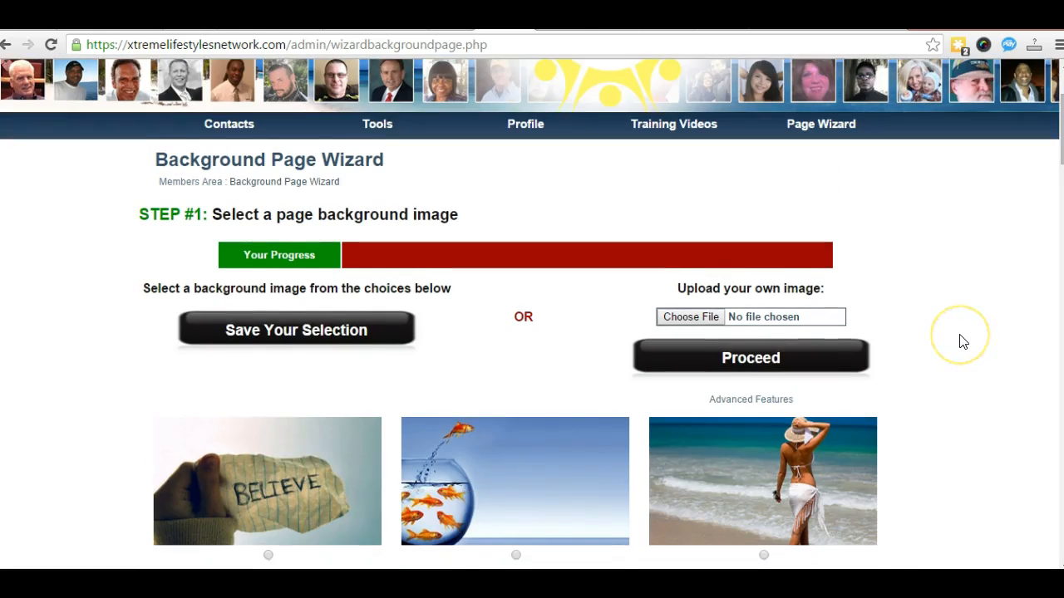
{"action": "scroll", "coordinate": [961, 341], "scroll_direction": "down", "scroll_amount": 1}
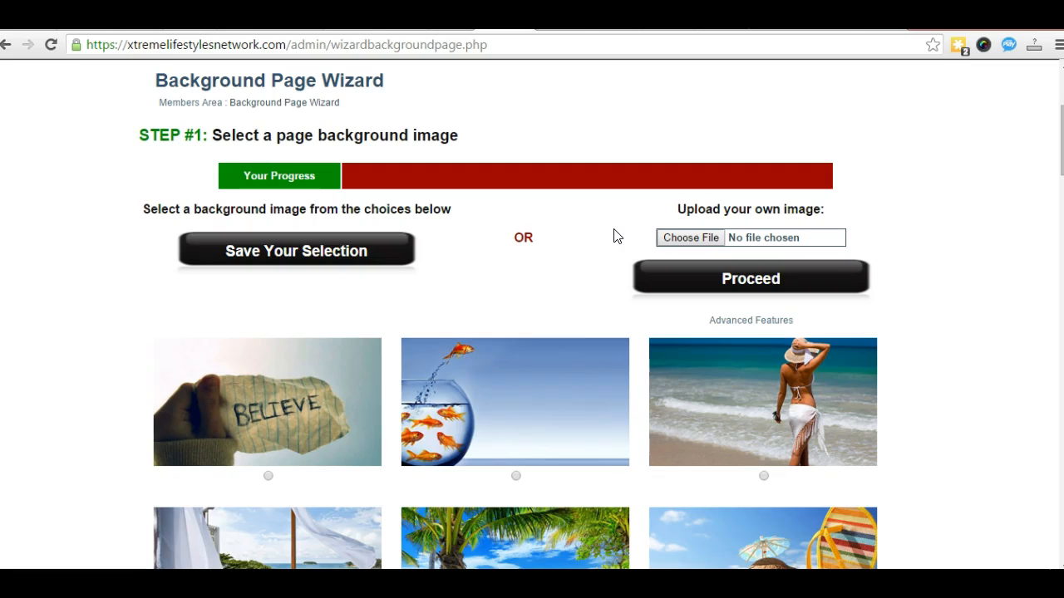
Step: Attach navagio_bay_greece-wallpaper-1920x1080 (1).jpg from the Backround Pics folder as the background image
{"action": "left_click", "coordinate": [687, 240]}
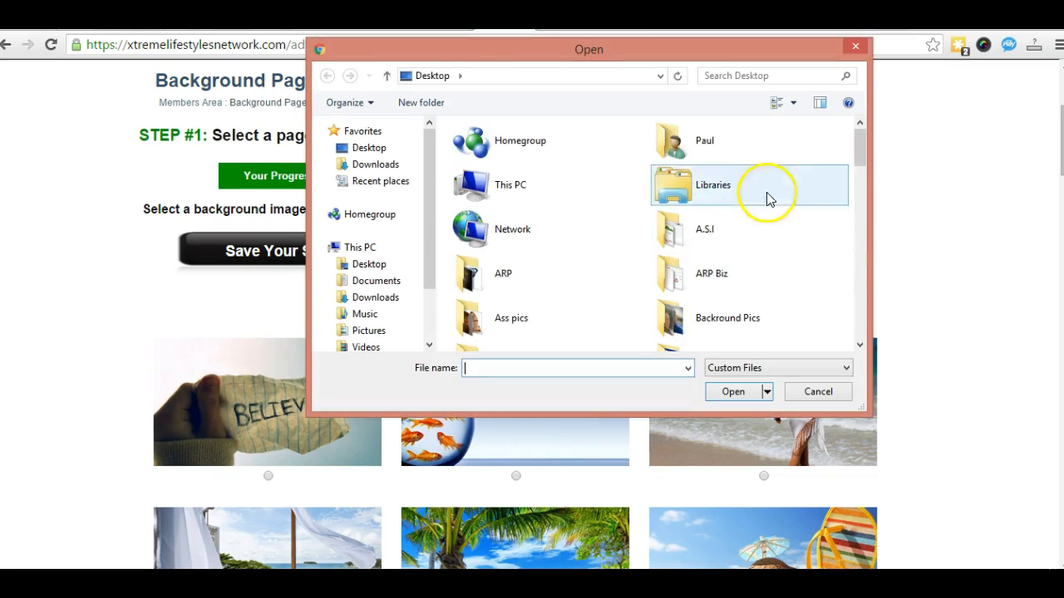
{"action": "mouse_move", "coordinate": [858, 154]}
{"action": "left_mouse_down"}
{"action": "mouse_move", "coordinate": [868, 224]}
{"action": "mouse_move", "coordinate": [870, 133]}
{"action": "mouse_move", "coordinate": [870, 167]}
{"action": "left_mouse_up"}
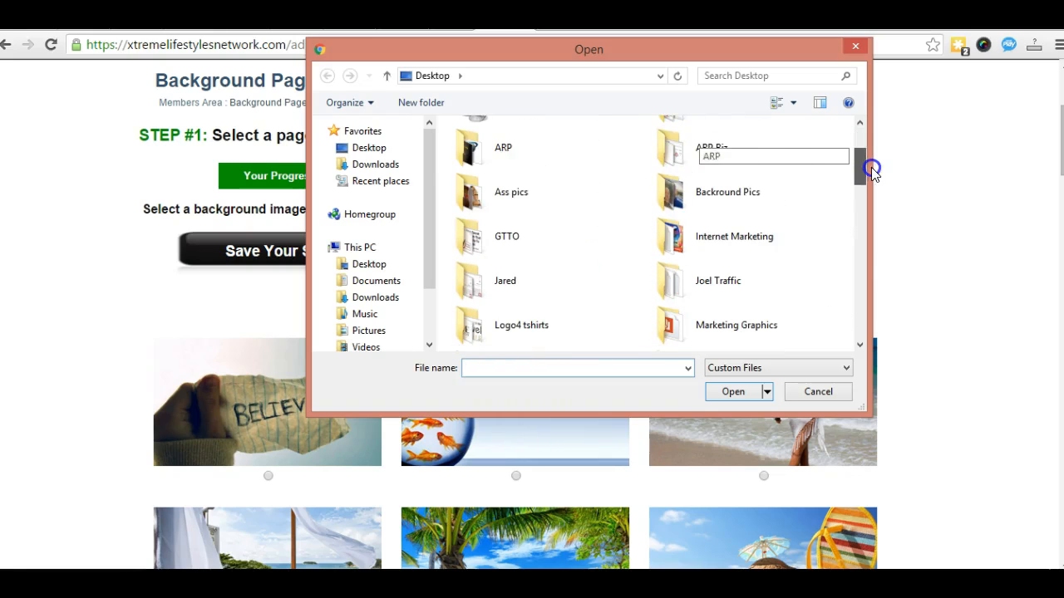
{"action": "left_click", "coordinate": [738, 193]}
{"action": "double_click", "coordinate": [739, 194]}
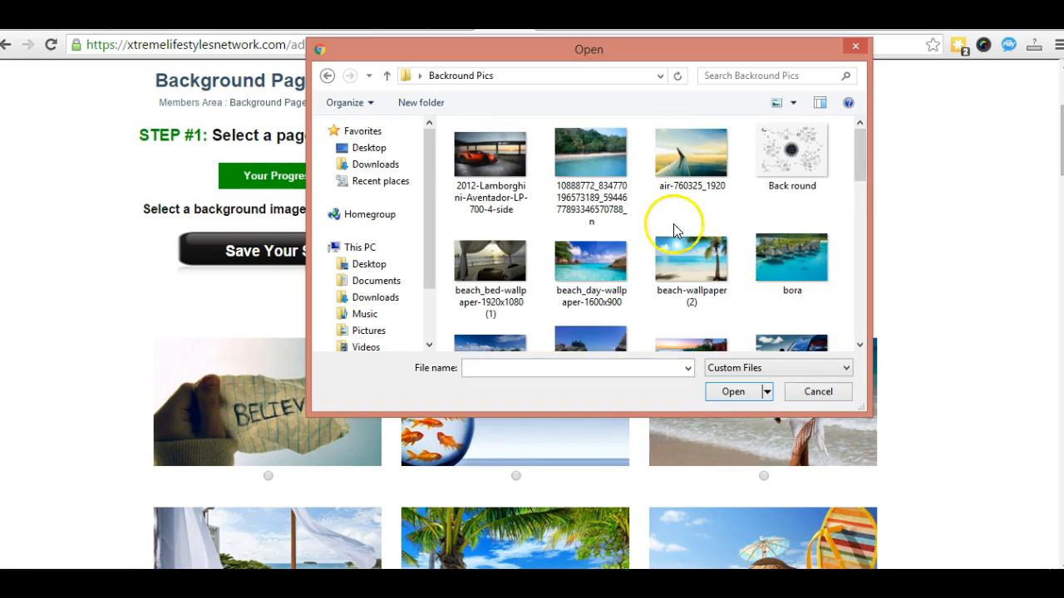
{"action": "scroll", "coordinate": [599, 249], "scroll_direction": "down", "scroll_amount": 1}
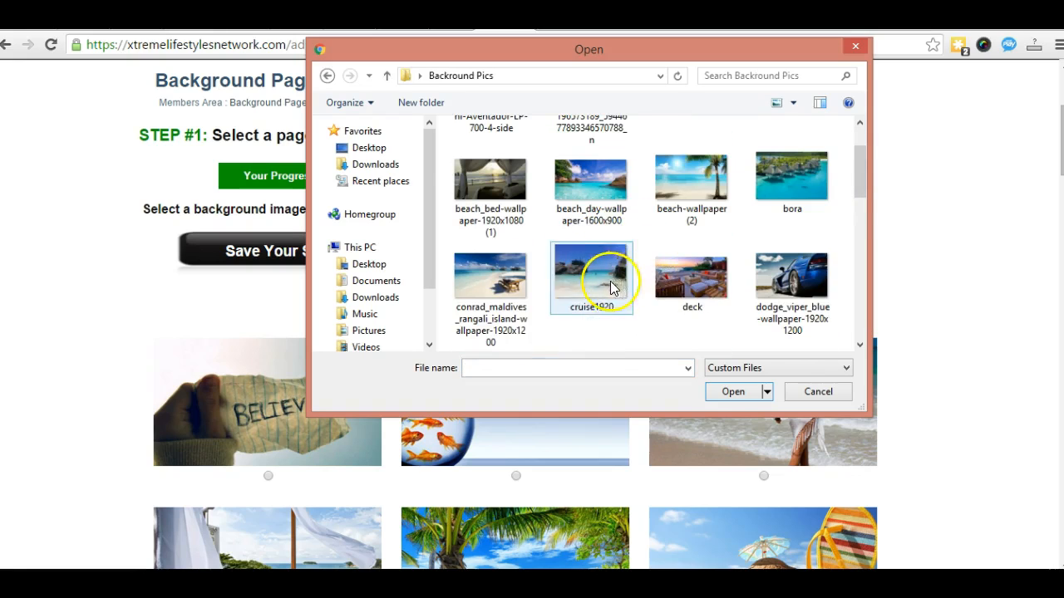
{"action": "scroll", "coordinate": [723, 250], "scroll_direction": "up", "scroll_amount": 1}
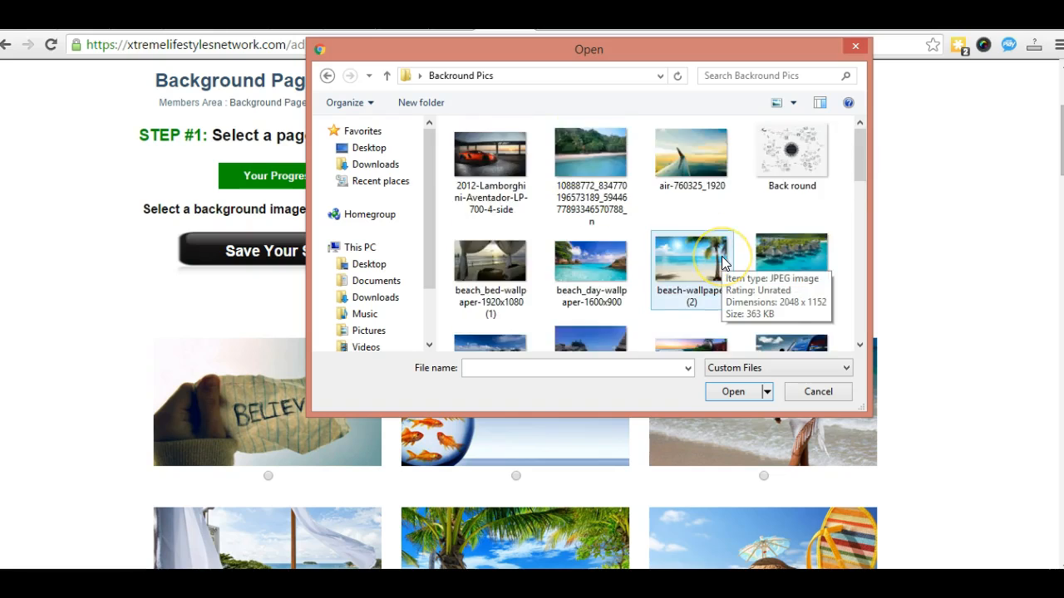
{"action": "scroll", "coordinate": [722, 263], "scroll_direction": "down", "scroll_amount": 2}
{"action": "scroll", "coordinate": [722, 263], "scroll_direction": "up", "scroll_amount": 2}
{"action": "scroll", "coordinate": [722, 262], "scroll_direction": "down", "scroll_amount": 6}
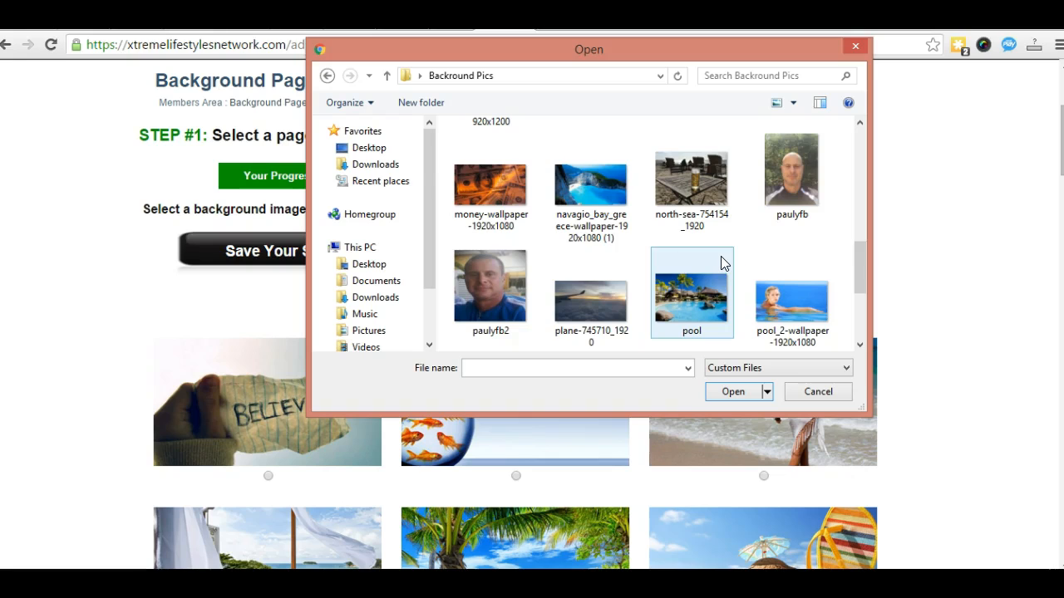
{"action": "left_click", "coordinate": [592, 200]}
{"action": "left_click", "coordinate": [732, 392]}
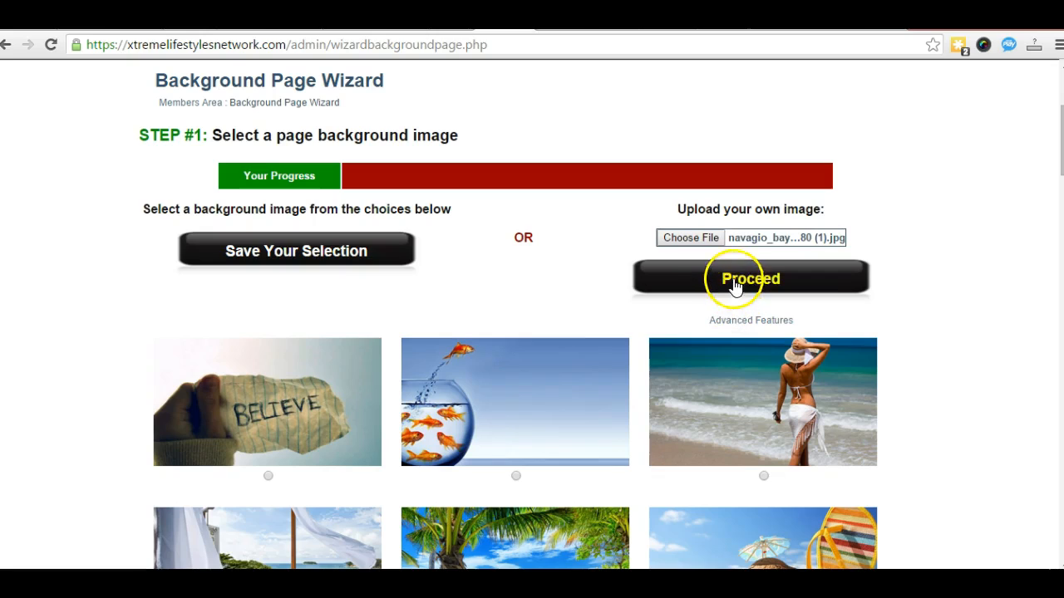
Step: Upload the Navagio image and proceed to Step #2, reviewing the example preview
{"action": "left_click", "coordinate": [739, 280]}
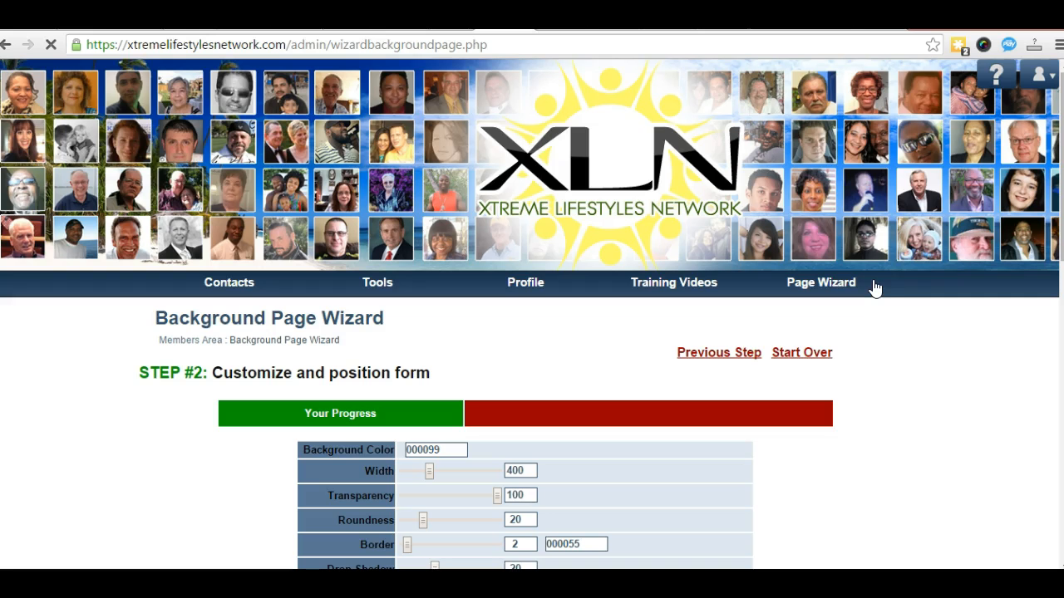
{"action": "scroll", "coordinate": [781, 374], "scroll_direction": "down", "scroll_amount": 2}
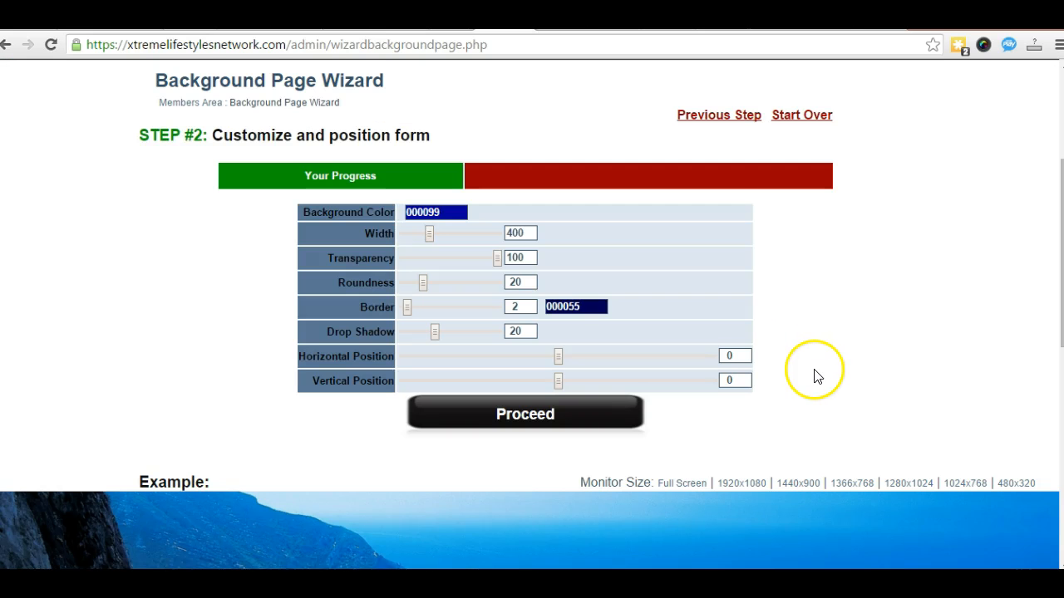
{"action": "scroll", "coordinate": [815, 376], "scroll_direction": "down", "scroll_amount": 7}
{"action": "scroll", "coordinate": [815, 370], "scroll_direction": "up", "scroll_amount": 1}
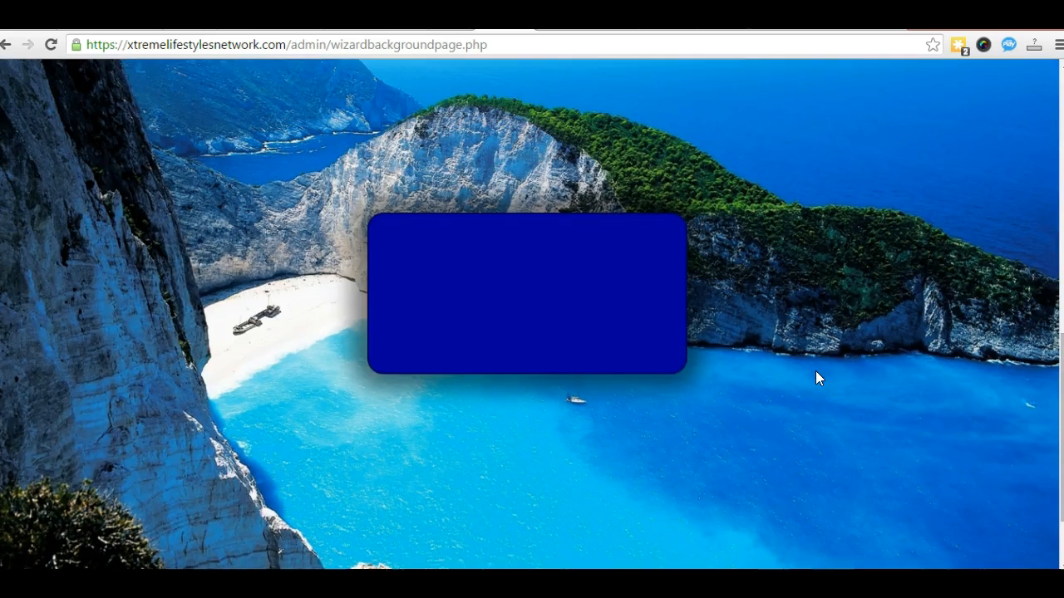
{"action": "scroll", "coordinate": [124, 303], "scroll_direction": "up", "scroll_amount": 2}
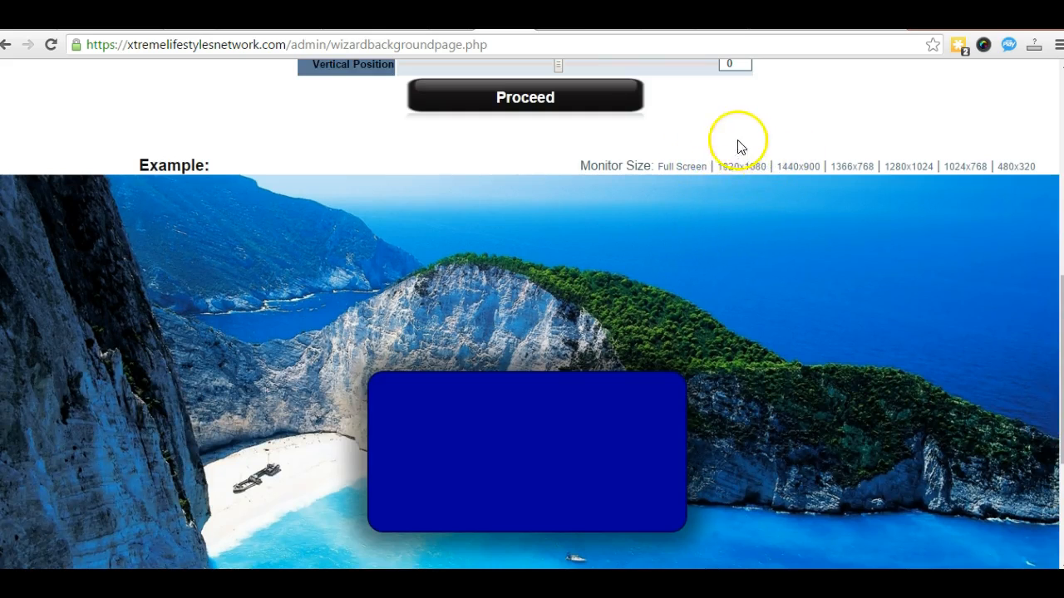
Step: Preview the capture page at the 1920x1080 monitor size
{"action": "left_click", "coordinate": [759, 169]}
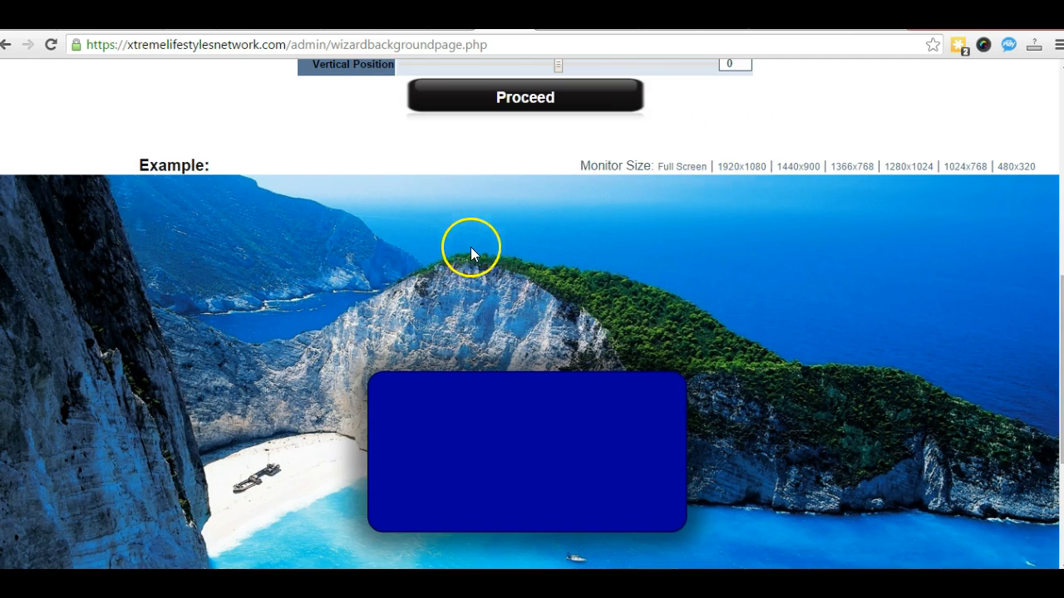
{"action": "scroll", "coordinate": [470, 246], "scroll_direction": "down", "scroll_amount": 1}
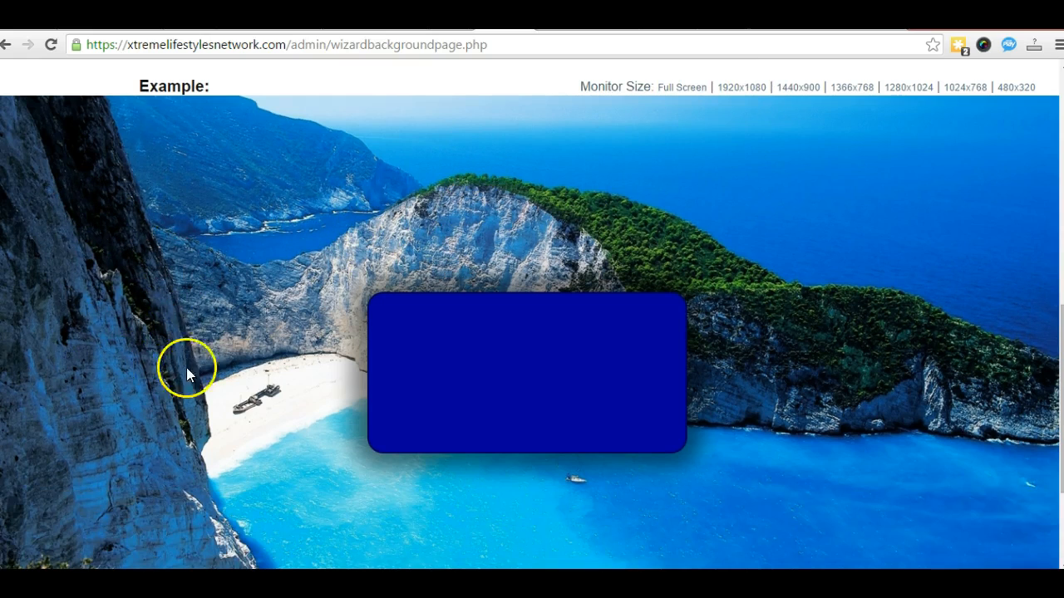
{"action": "scroll", "coordinate": [156, 405], "scroll_direction": "down", "scroll_amount": 1}
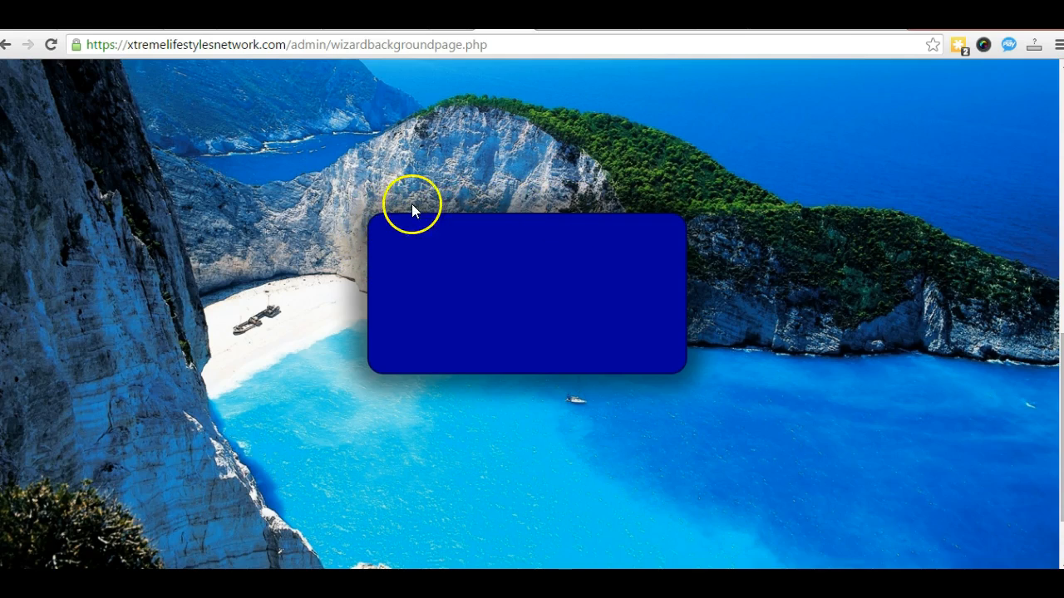
{"action": "scroll", "coordinate": [268, 422], "scroll_direction": "up", "scroll_amount": 2}
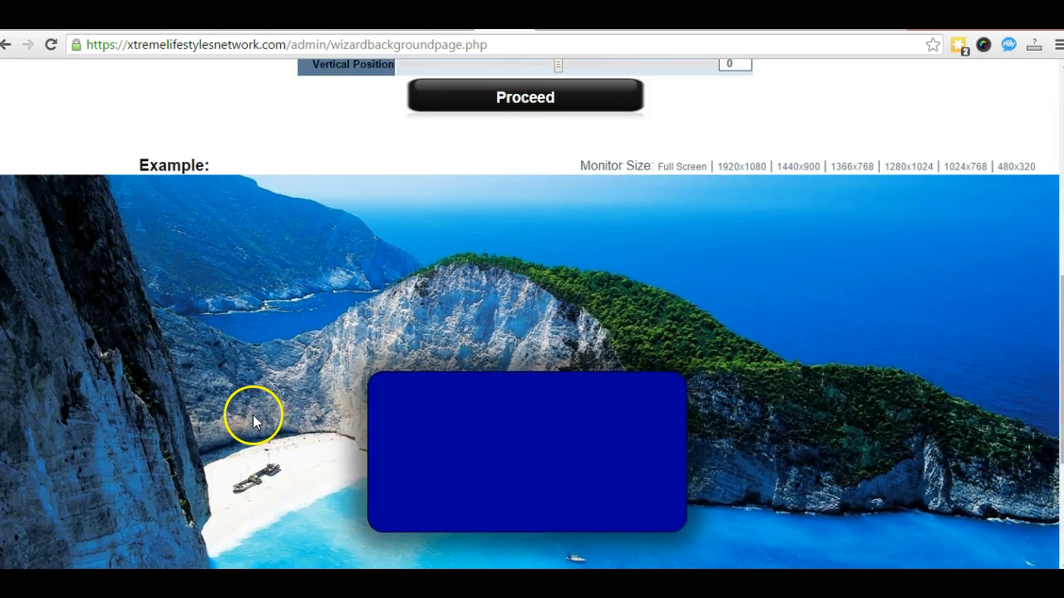
{"action": "scroll", "coordinate": [253, 419], "scroll_direction": "up", "scroll_amount": 4}
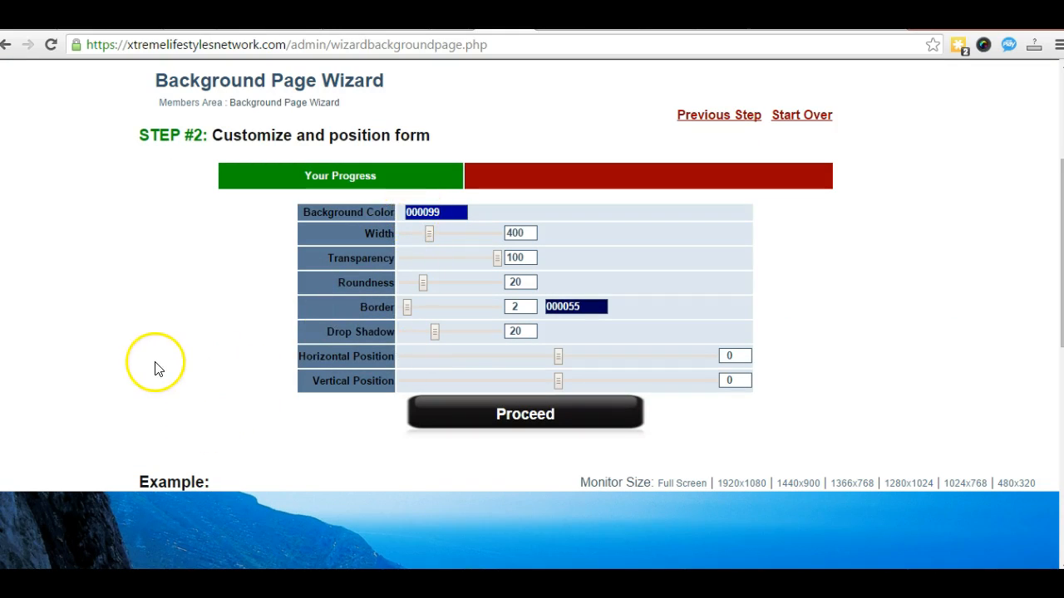
{"action": "scroll", "coordinate": [147, 361], "scroll_direction": "down", "scroll_amount": 3}
{"action": "scroll", "coordinate": [141, 372], "scroll_direction": "up", "scroll_amount": 2}
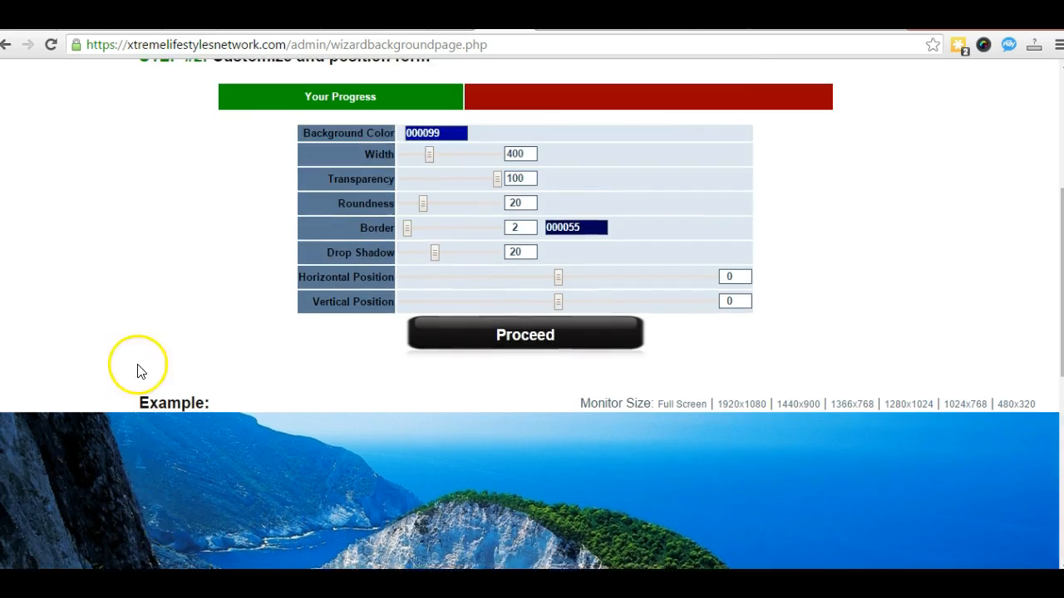
{"action": "scroll", "coordinate": [139, 372], "scroll_direction": "up", "scroll_amount": 1}
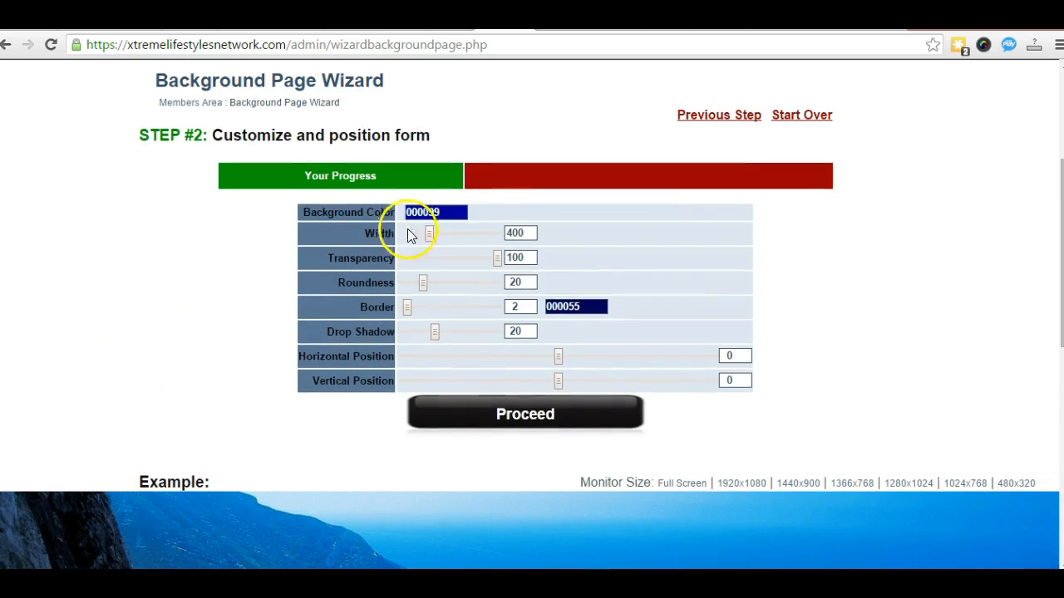
Step: Try white (FFFFFF), then black (000000) as the form box background colour
{"action": "double_click", "coordinate": [448, 213]}
{"action": "type", "text": "ff"}
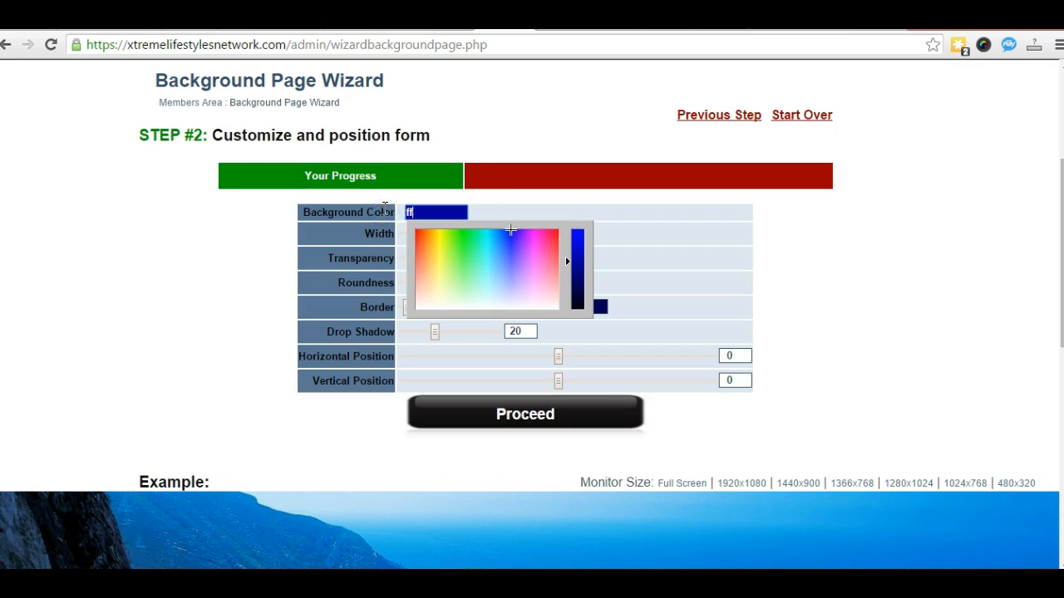
{"action": "type", "text": "ffff"}
{"action": "left_click", "coordinate": [791, 224]}
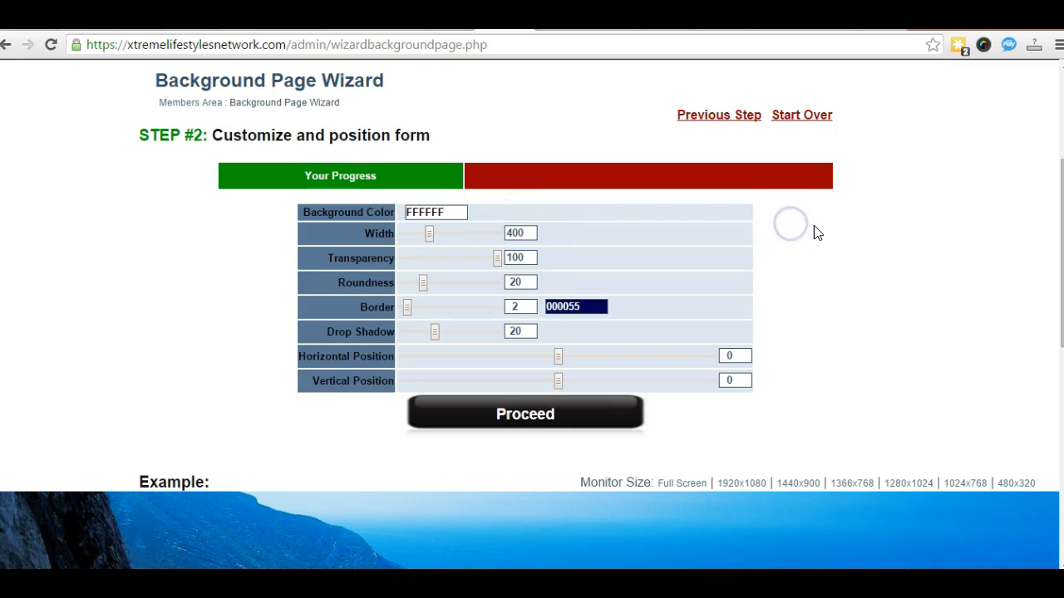
{"action": "scroll", "coordinate": [814, 241], "scroll_direction": "down", "scroll_amount": 3}
{"action": "scroll", "coordinate": [798, 249], "scroll_direction": "up", "scroll_amount": 3}
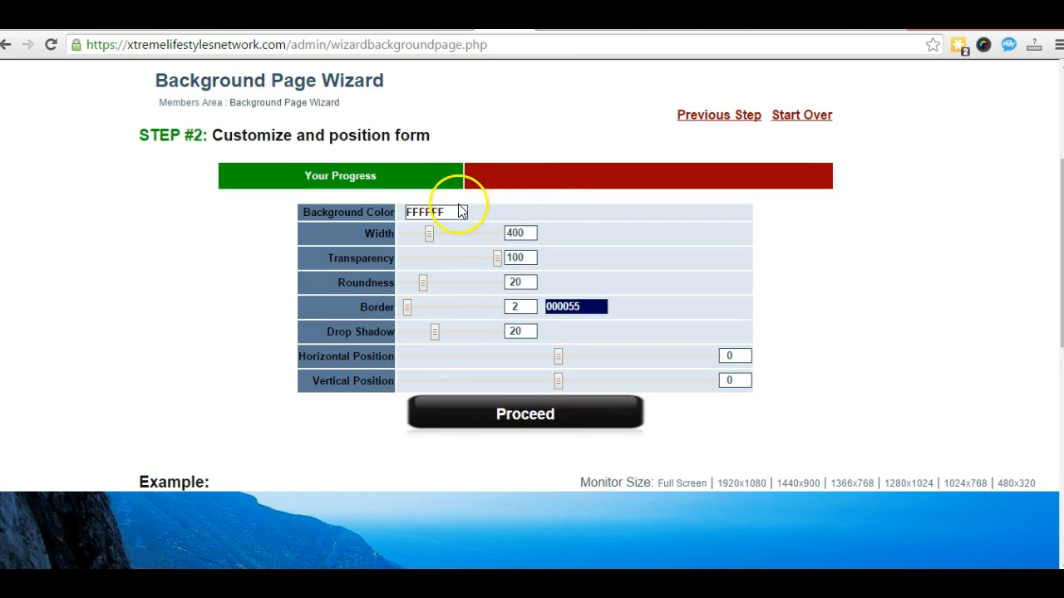
{"action": "left_click_drag", "start_coordinate": [461, 212], "coordinate": [394, 212]}
{"action": "type", "text": "000000"}
{"action": "left_click", "coordinate": [964, 295]}
{"action": "scroll", "coordinate": [845, 302], "scroll_direction": "down", "scroll_amount": 1}
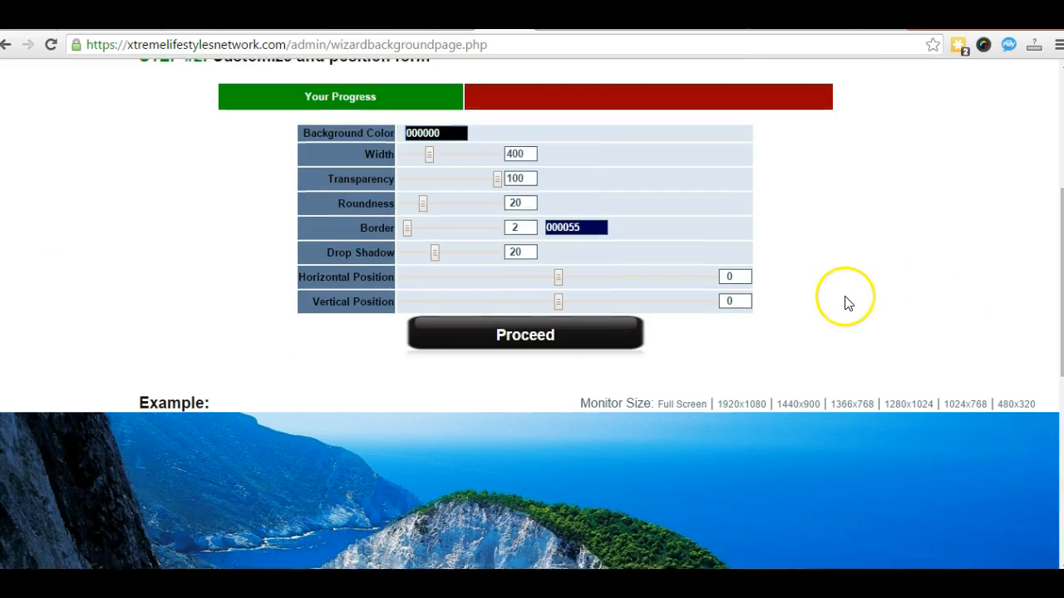
{"action": "scroll", "coordinate": [845, 301], "scroll_direction": "down", "scroll_amount": 4}
{"action": "scroll", "coordinate": [656, 354], "scroll_direction": "up", "scroll_amount": 5}
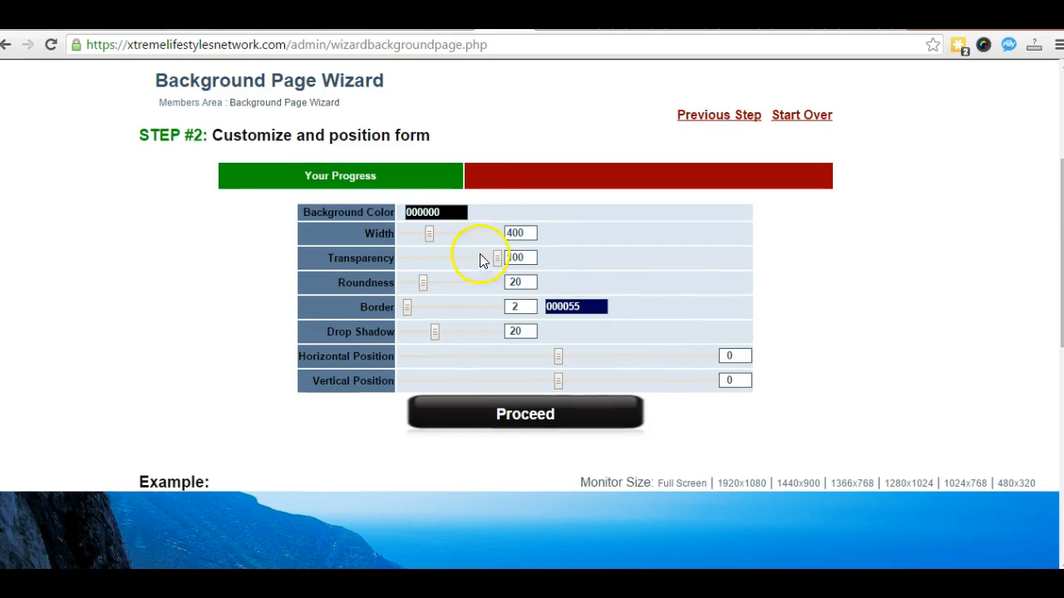
Step: Lighten the background colour in the picker to dark grey 303030
{"action": "left_click", "coordinate": [456, 211]}
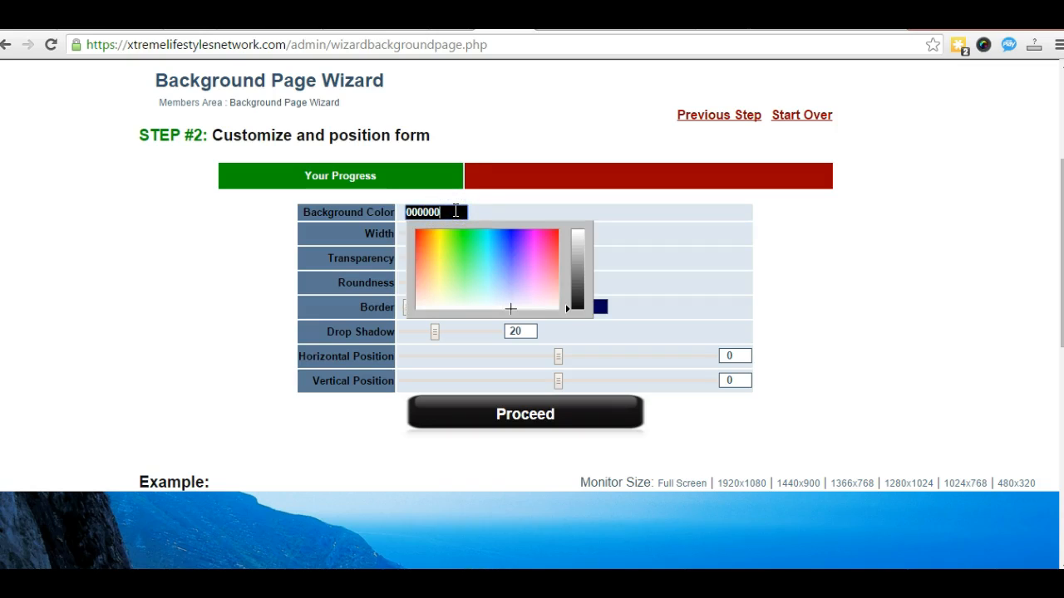
{"action": "left_click", "coordinate": [568, 307]}
{"action": "left_click_drag", "start_coordinate": [568, 308], "coordinate": [567, 299]}
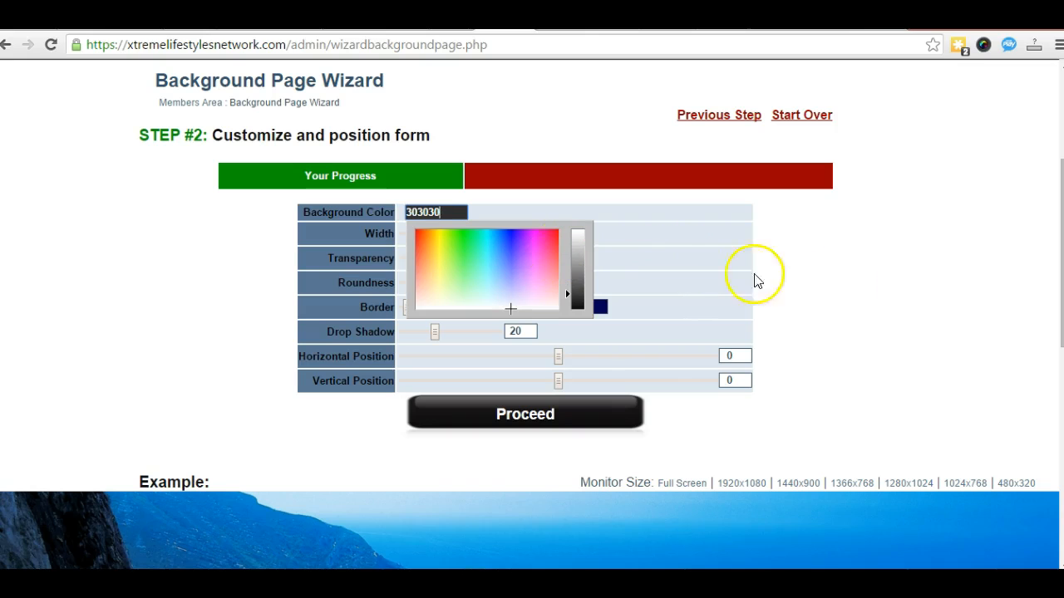
{"action": "left_click", "coordinate": [860, 284]}
{"action": "scroll", "coordinate": [240, 384], "scroll_direction": "down", "scroll_amount": 4}
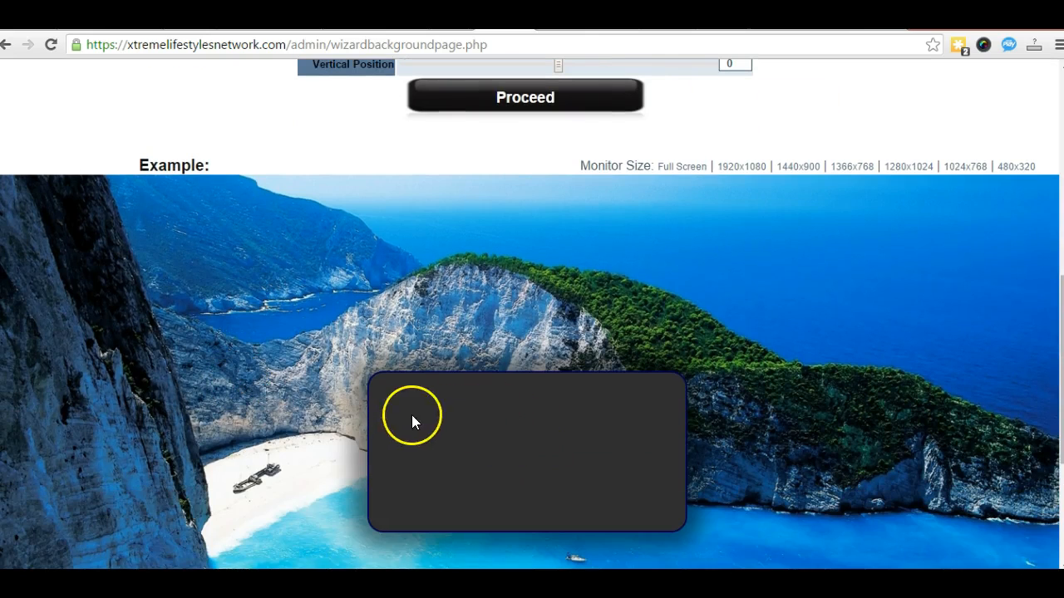
{"action": "scroll", "coordinate": [323, 421], "scroll_direction": "down", "scroll_amount": 1}
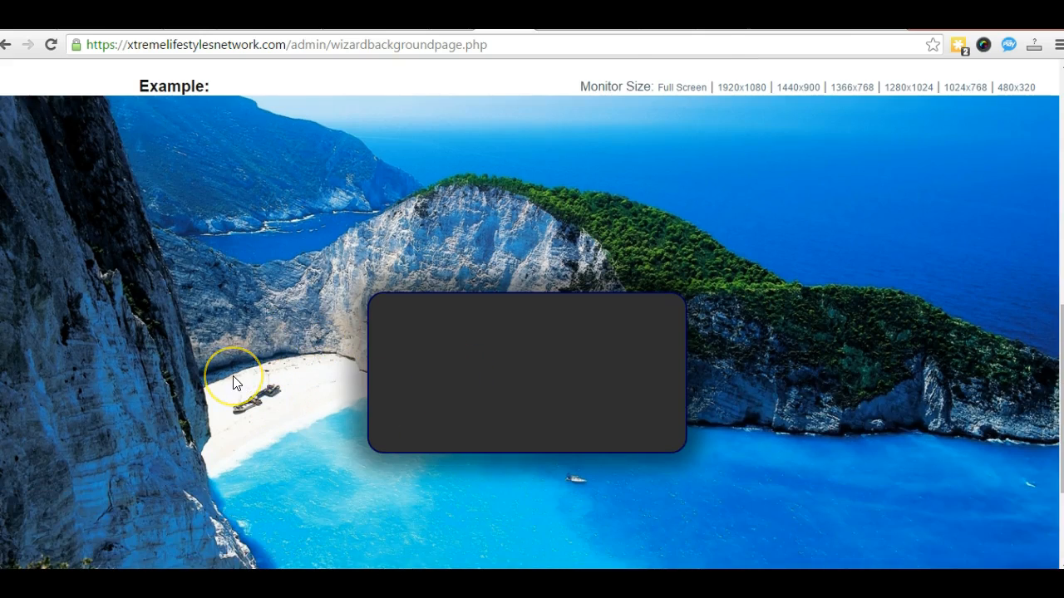
{"action": "scroll", "coordinate": [233, 378], "scroll_direction": "up", "scroll_amount": 2}
{"action": "scroll", "coordinate": [227, 378], "scroll_direction": "up", "scroll_amount": 2}
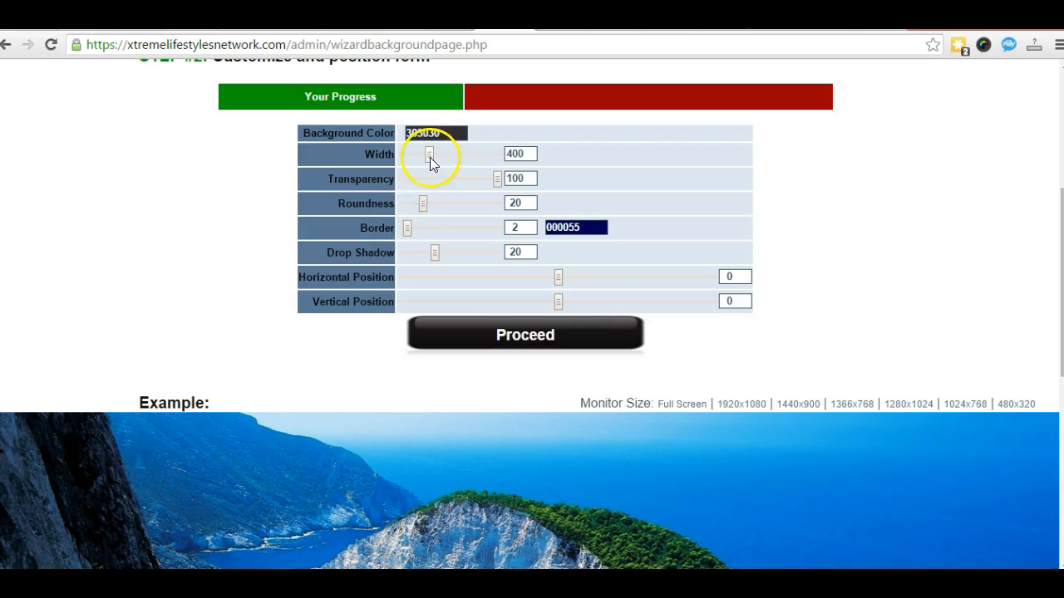
Step: Drag the Width slider to widen the form box from 400 to about 552
{"action": "scroll", "coordinate": [141, 305], "scroll_direction": "down", "scroll_amount": 3}
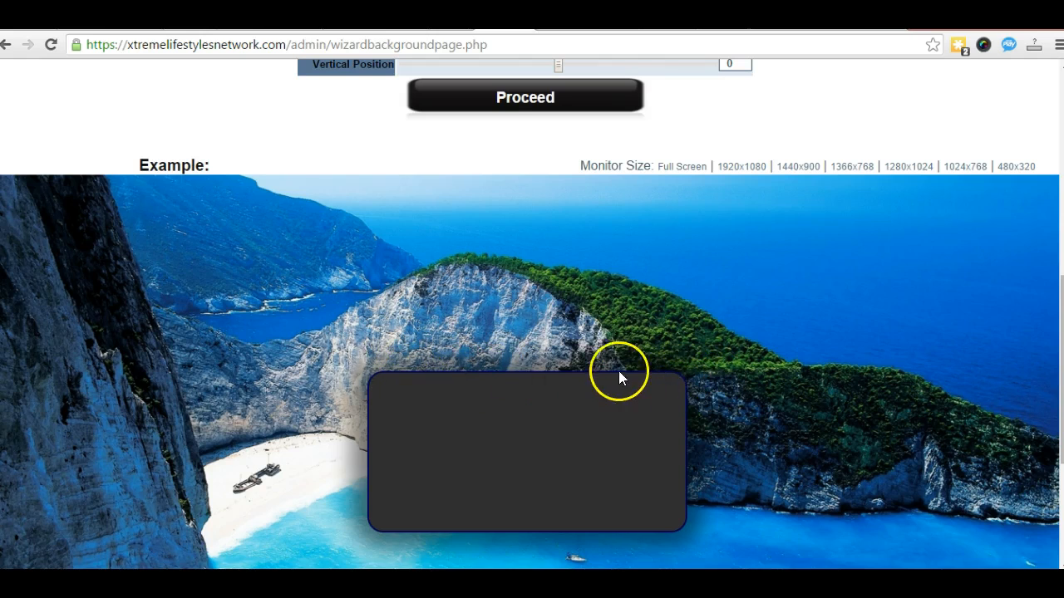
{"action": "scroll", "coordinate": [618, 377], "scroll_direction": "up", "scroll_amount": 3}
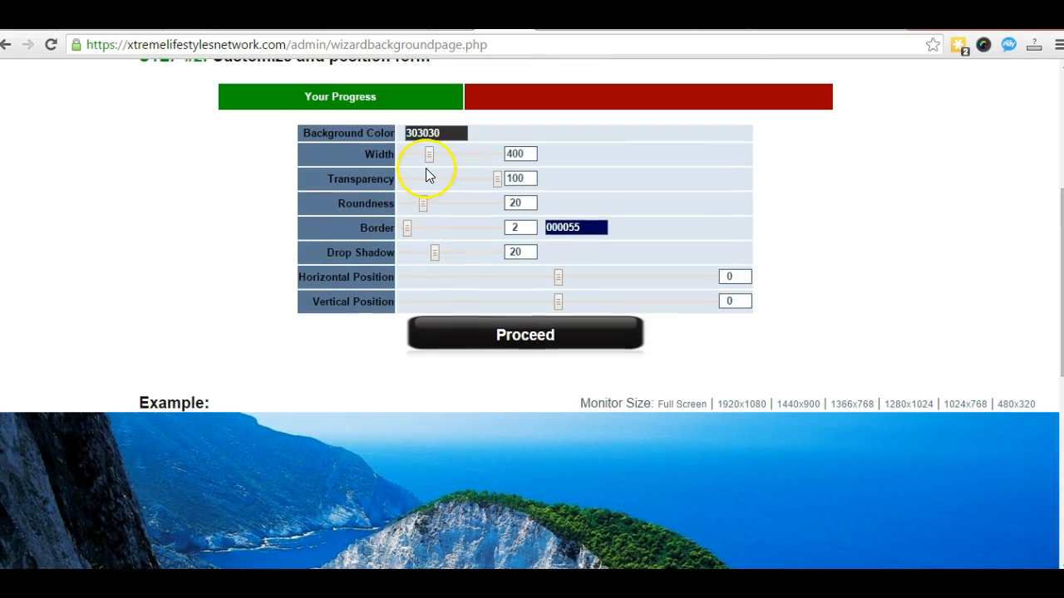
{"action": "left_click", "coordinate": [439, 155]}
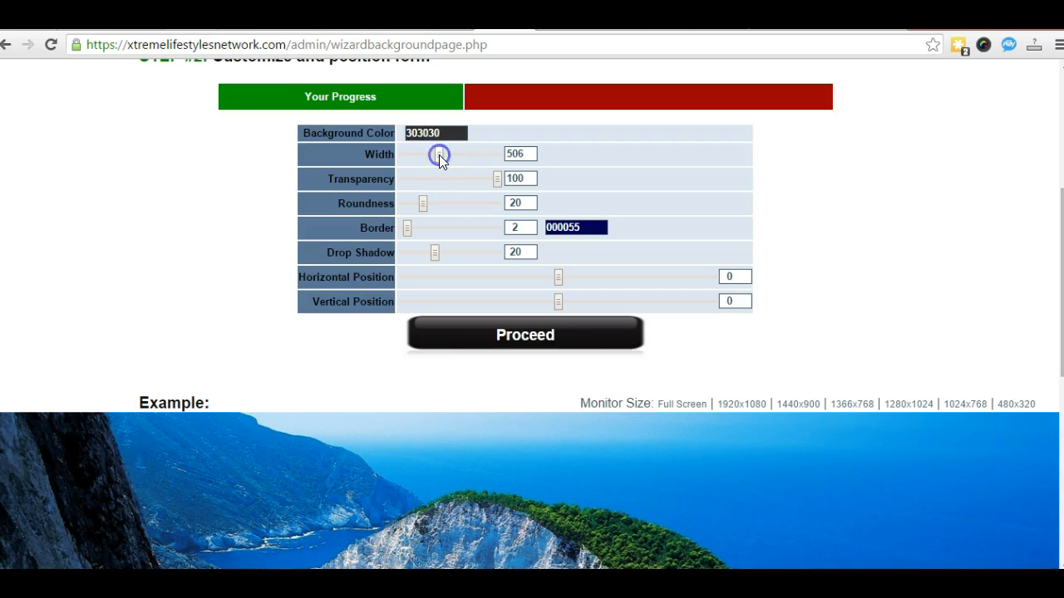
{"action": "left_click_drag", "start_coordinate": [440, 155], "coordinate": [439, 154]}
{"action": "left_click_drag", "start_coordinate": [441, 155], "coordinate": [441, 155]}
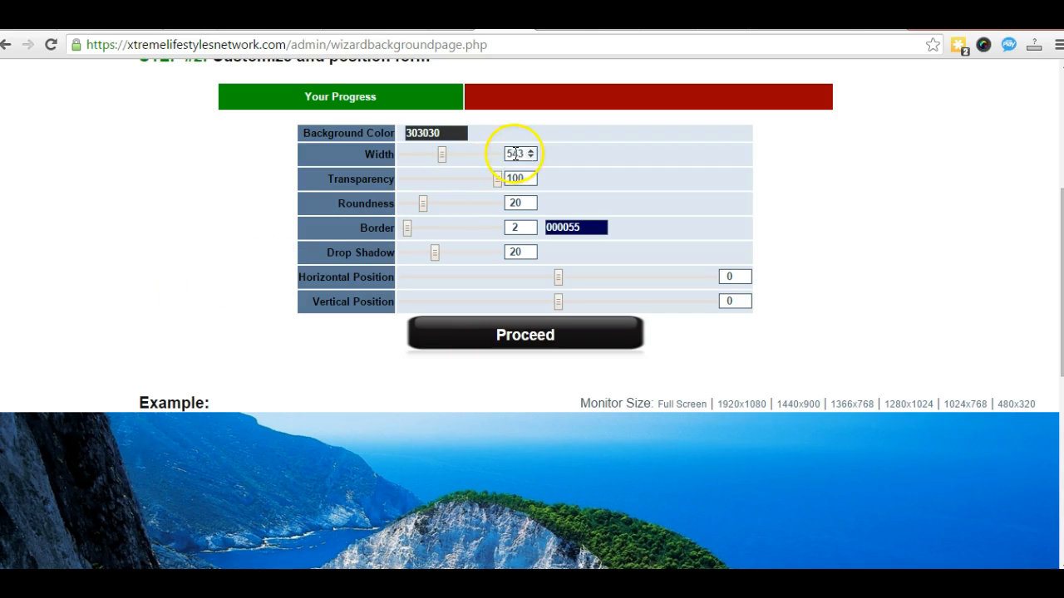
{"action": "scroll", "coordinate": [157, 324], "scroll_direction": "down", "scroll_amount": 3}
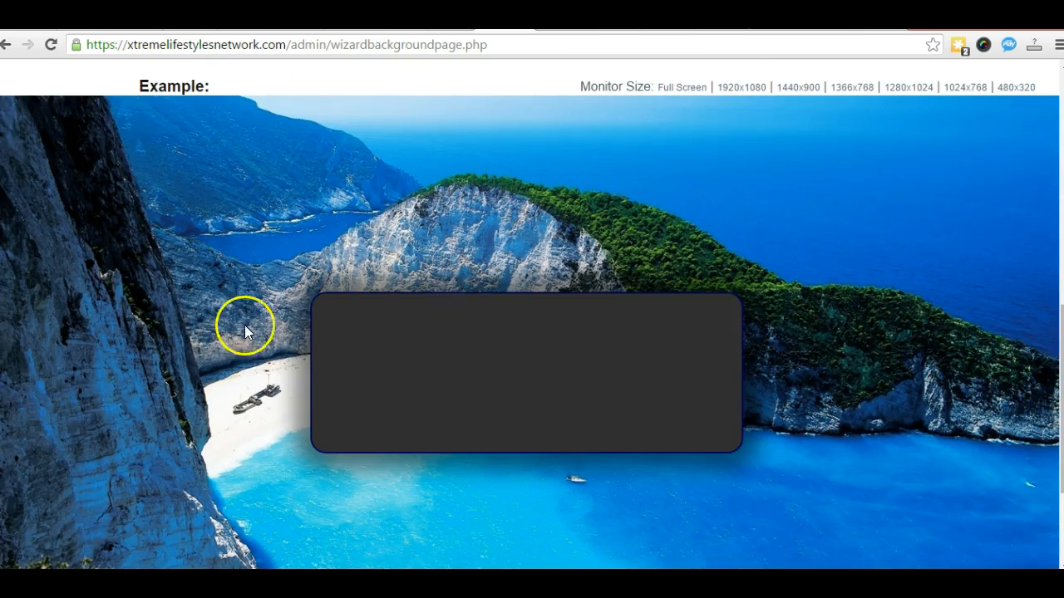
{"action": "scroll", "coordinate": [434, 322], "scroll_direction": "up", "scroll_amount": 3}
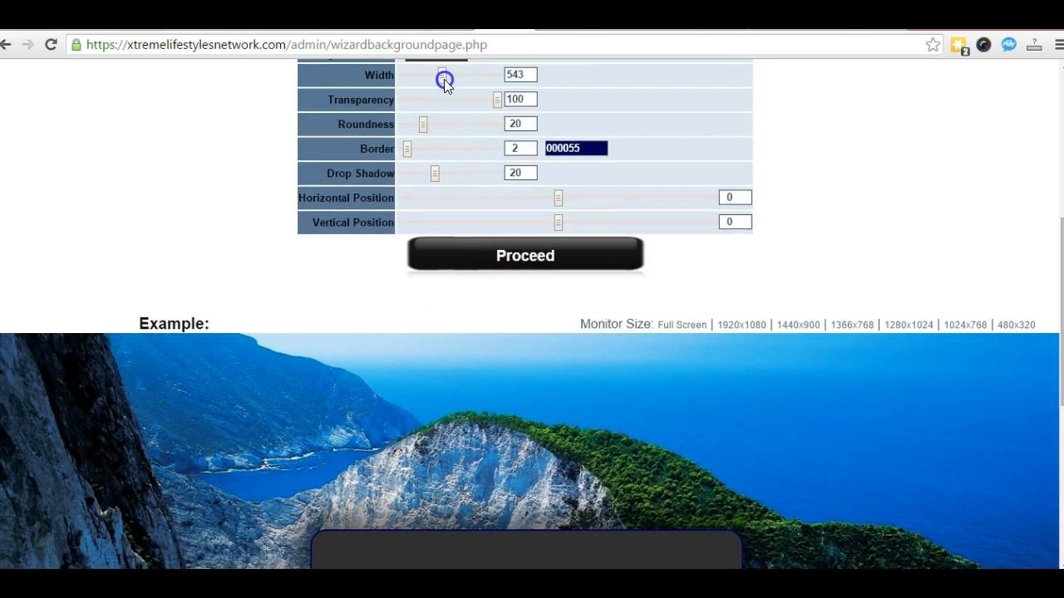
Step: Fine-tune the form box width with the spinner arrows until it reads exactly 540
{"action": "left_click", "coordinate": [443, 79]}
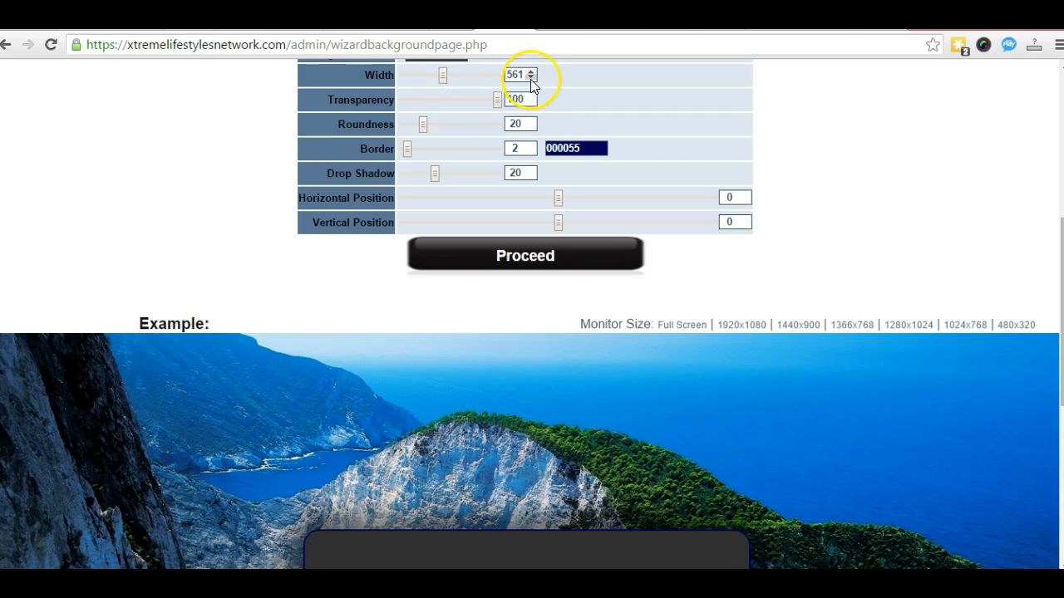
{"action": "left_click", "coordinate": [530, 77]}
{"action": "left_click", "coordinate": [531, 77]}
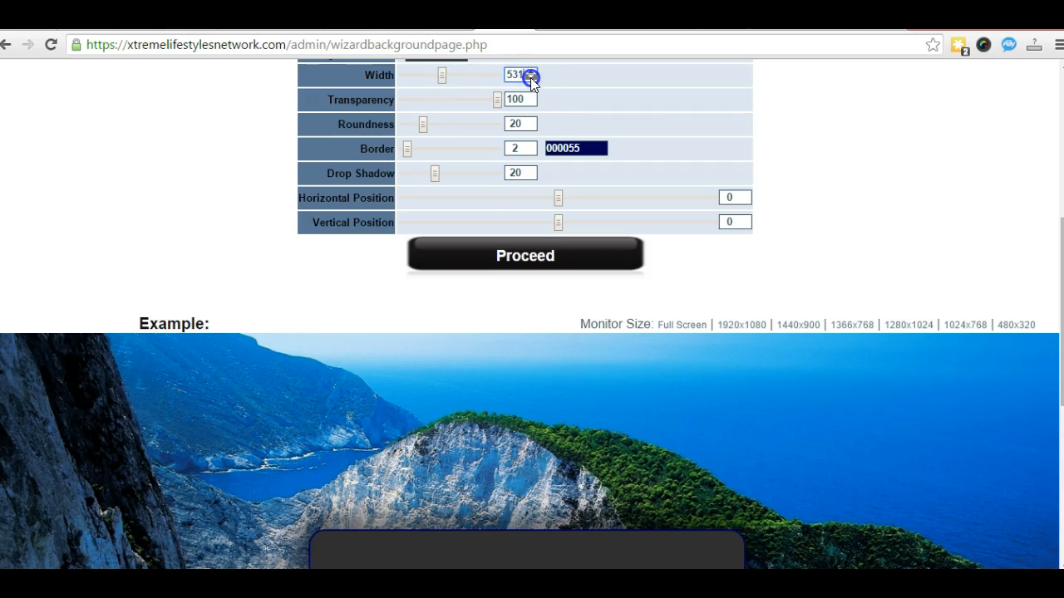
{"action": "left_click", "coordinate": [530, 77]}
{"action": "left_click", "coordinate": [530, 70]}
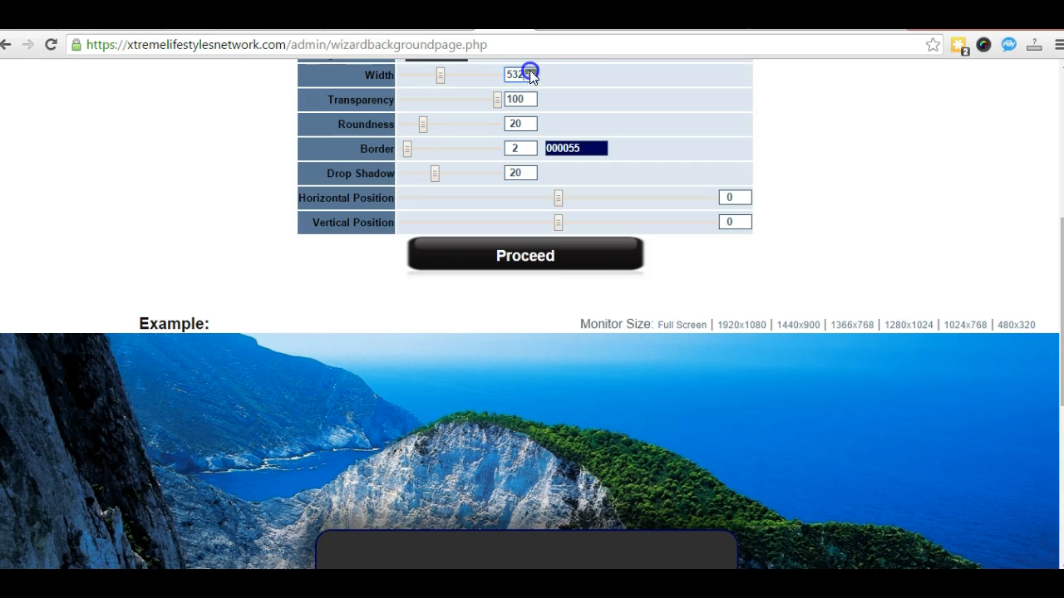
{"action": "scroll", "coordinate": [166, 424], "scroll_direction": "down", "scroll_amount": 2}
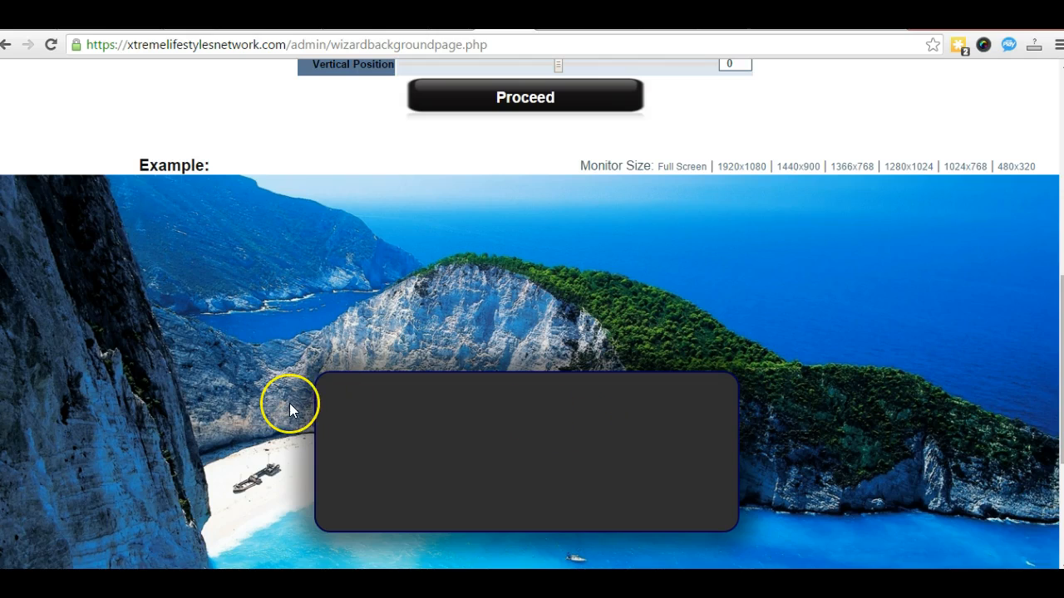
{"action": "scroll", "coordinate": [289, 403], "scroll_direction": "up", "scroll_amount": 2}
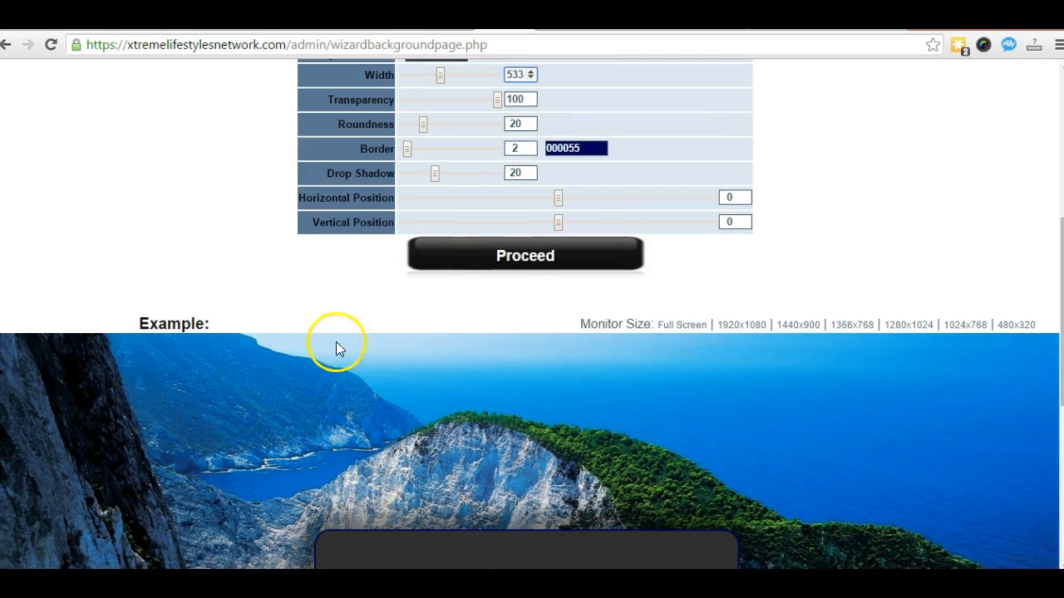
{"action": "left_click", "coordinate": [532, 72]}
{"action": "left_click", "coordinate": [532, 72]}
{"action": "left_click", "coordinate": [532, 71]}
{"action": "left_click", "coordinate": [532, 72]}
{"action": "left_click", "coordinate": [532, 72]}
{"action": "left_click", "coordinate": [532, 72]}
{"action": "left_click", "coordinate": [531, 72]}
{"action": "scroll", "coordinate": [133, 337], "scroll_direction": "down", "scroll_amount": 2}
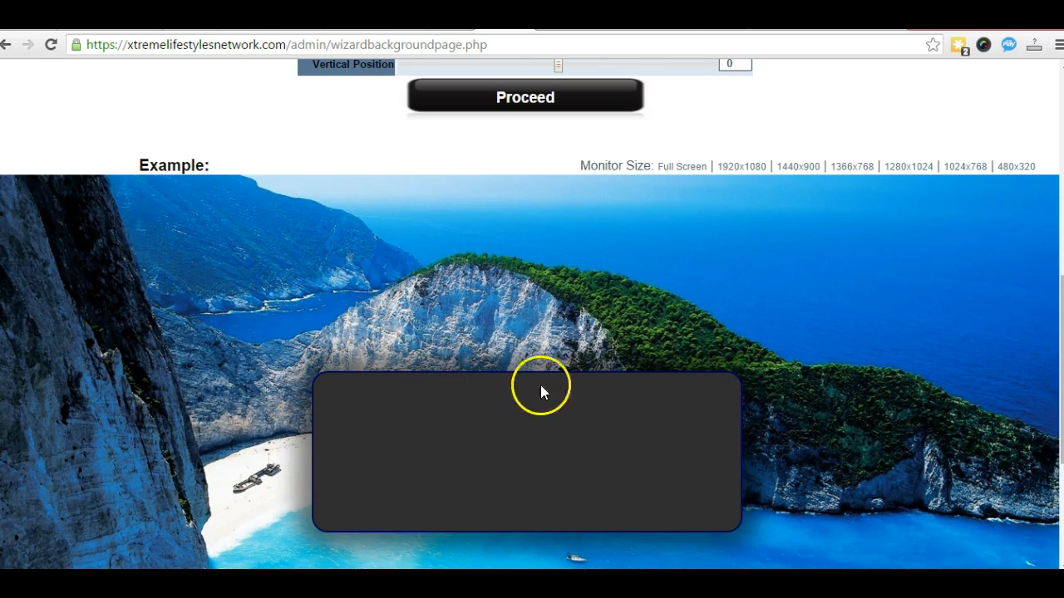
{"action": "scroll", "coordinate": [52, 526], "scroll_direction": "up", "scroll_amount": 3}
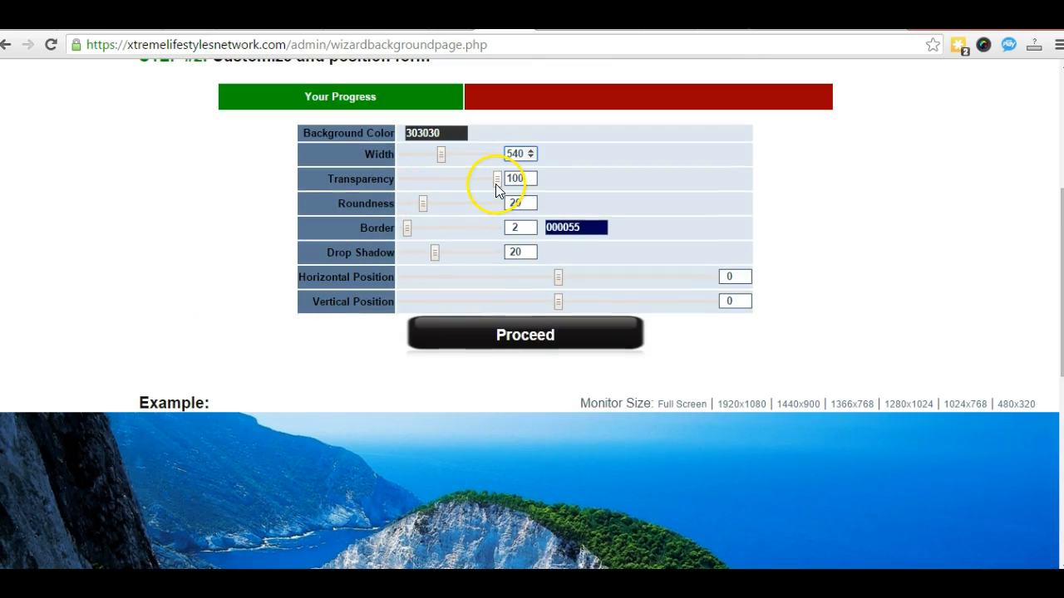
{"action": "scroll", "coordinate": [153, 336], "scroll_direction": "down", "scroll_amount": 2}
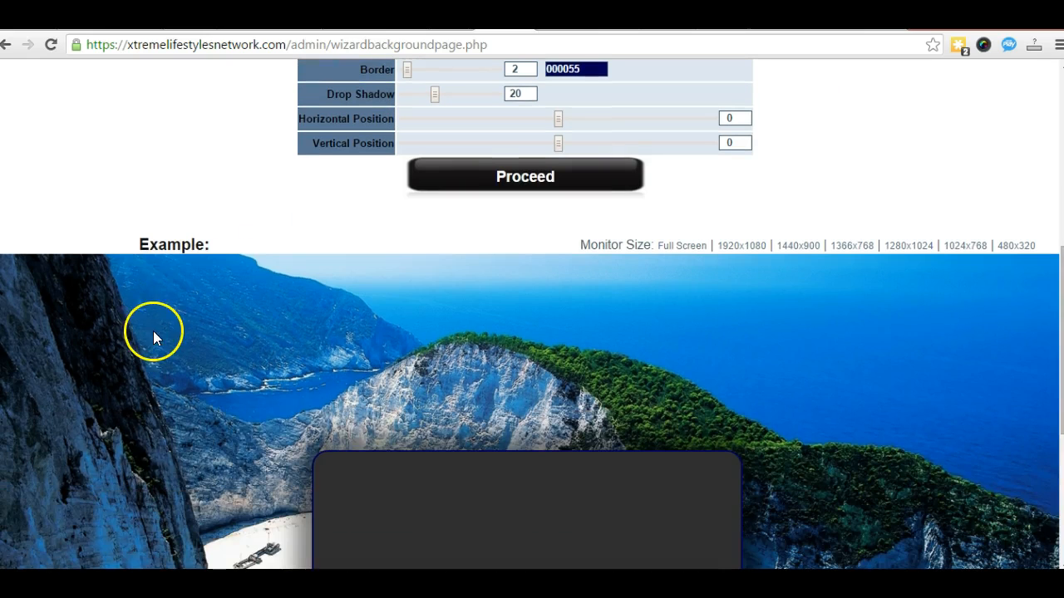
{"action": "scroll", "coordinate": [408, 478], "scroll_direction": "up", "scroll_amount": 2}
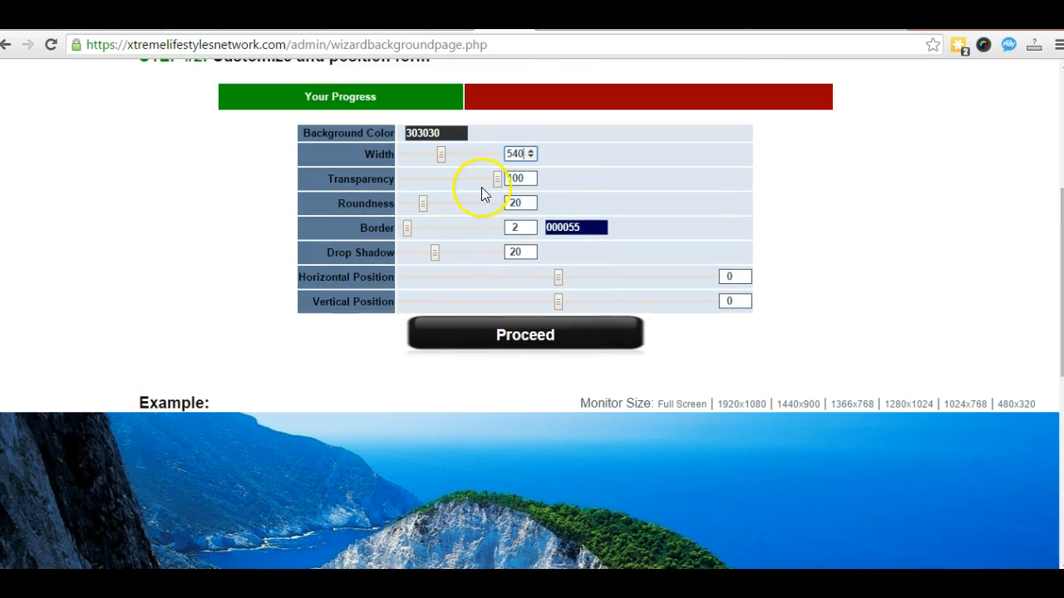
Step: Drop the form box's transparency almost fully, then raise it back to 43
{"action": "left_click_drag", "start_coordinate": [497, 181], "coordinate": [390, 181]}
{"action": "scroll", "coordinate": [166, 309], "scroll_direction": "down", "scroll_amount": 3}
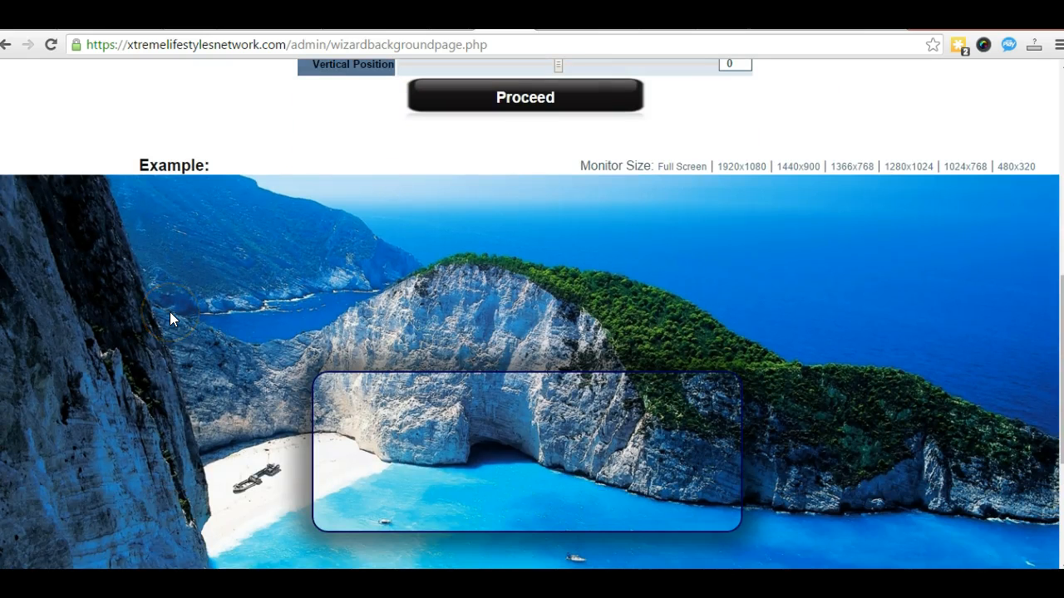
{"action": "scroll", "coordinate": [169, 313], "scroll_direction": "up", "scroll_amount": 3}
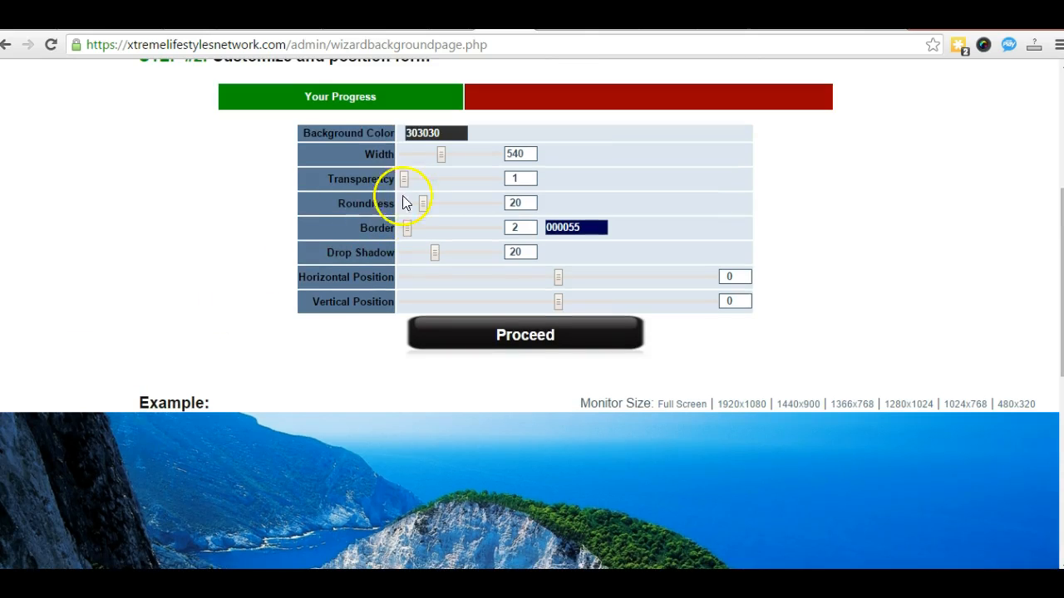
{"action": "scroll", "coordinate": [166, 343], "scroll_direction": "down", "scroll_amount": 5}
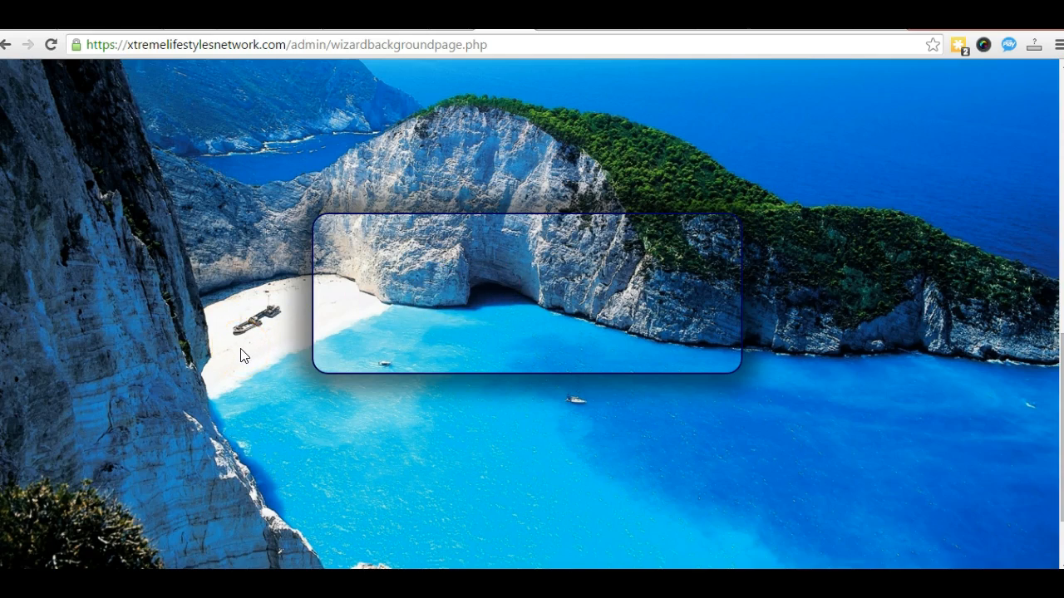
{"action": "scroll", "coordinate": [175, 357], "scroll_direction": "up", "scroll_amount": 5}
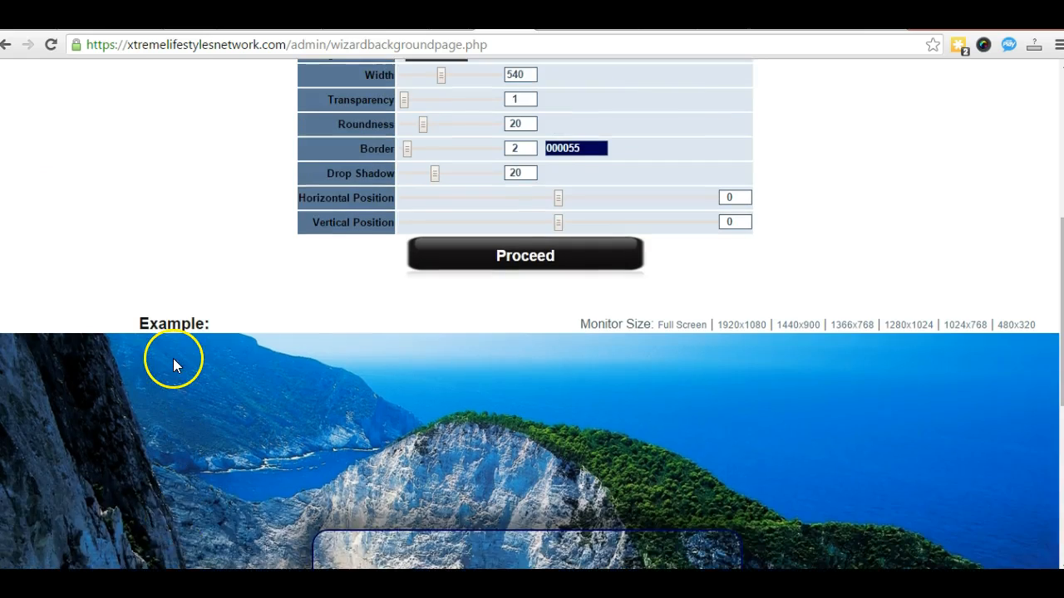
{"action": "left_click_drag", "start_coordinate": [418, 181], "coordinate": [443, 180]}
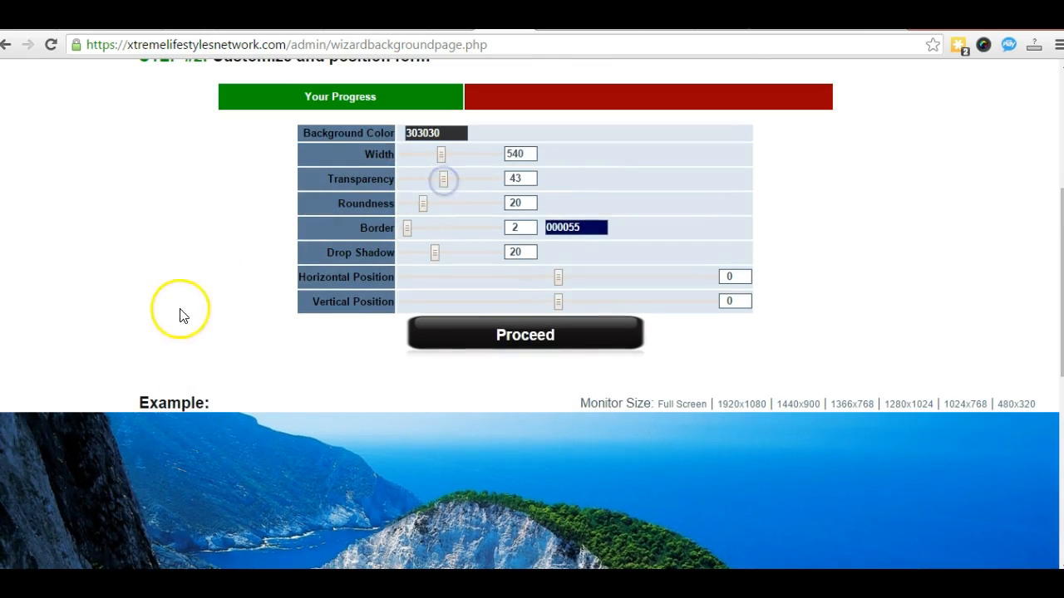
{"action": "scroll", "coordinate": [178, 316], "scroll_direction": "down", "scroll_amount": 4}
{"action": "scroll", "coordinate": [178, 316], "scroll_direction": "up", "scroll_amount": 3}
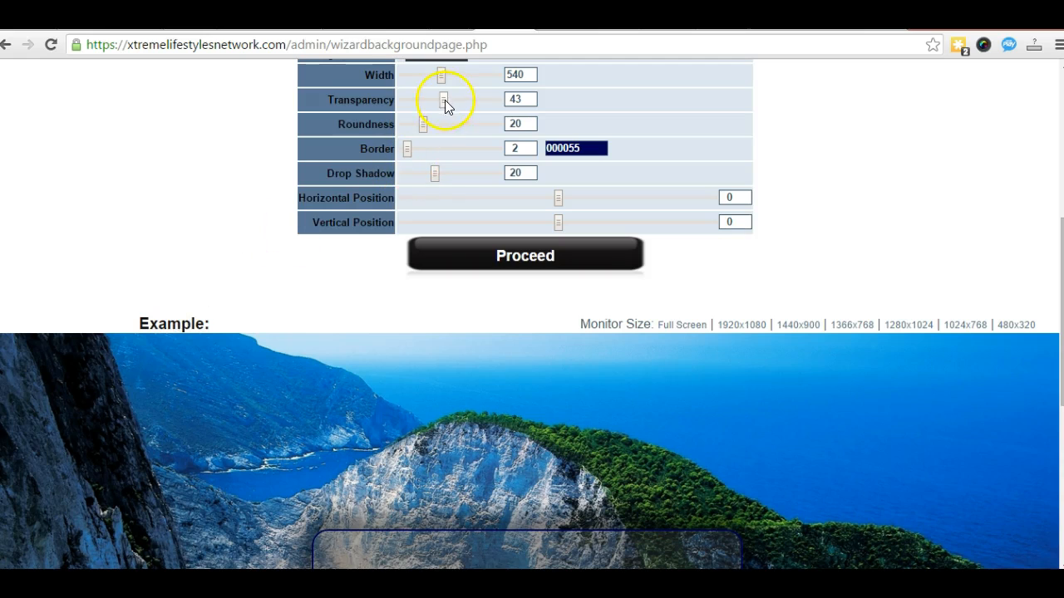
Step: Raise the transparency in small increments through 65 to 70
{"action": "left_click_drag", "start_coordinate": [446, 99], "coordinate": [458, 99]}
{"action": "scroll", "coordinate": [145, 266], "scroll_direction": "down", "scroll_amount": 3}
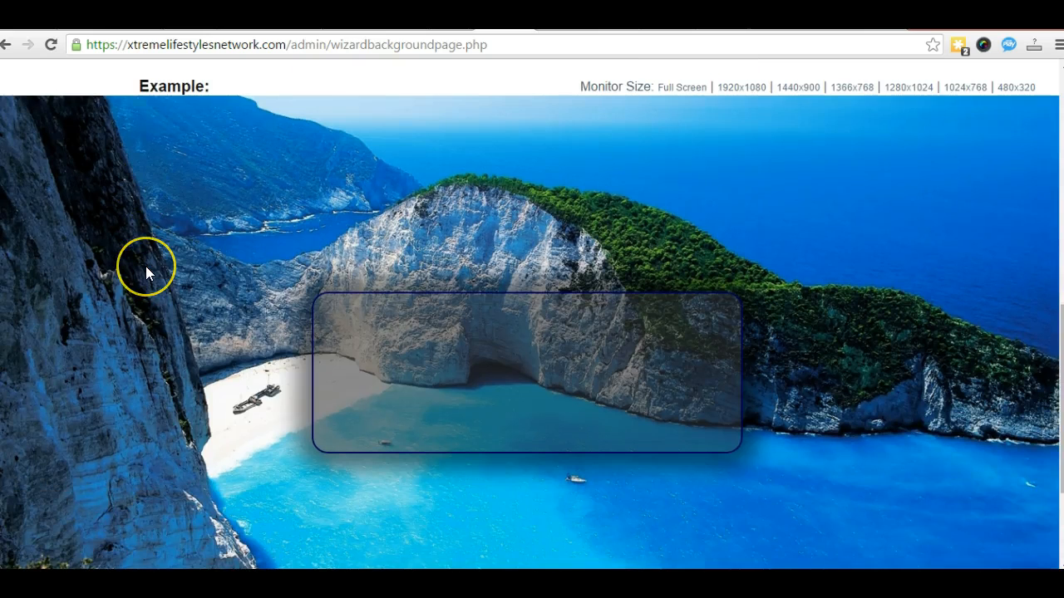
{"action": "scroll", "coordinate": [146, 266], "scroll_direction": "up", "scroll_amount": 2}
{"action": "scroll", "coordinate": [356, 158], "scroll_direction": "up", "scroll_amount": 2}
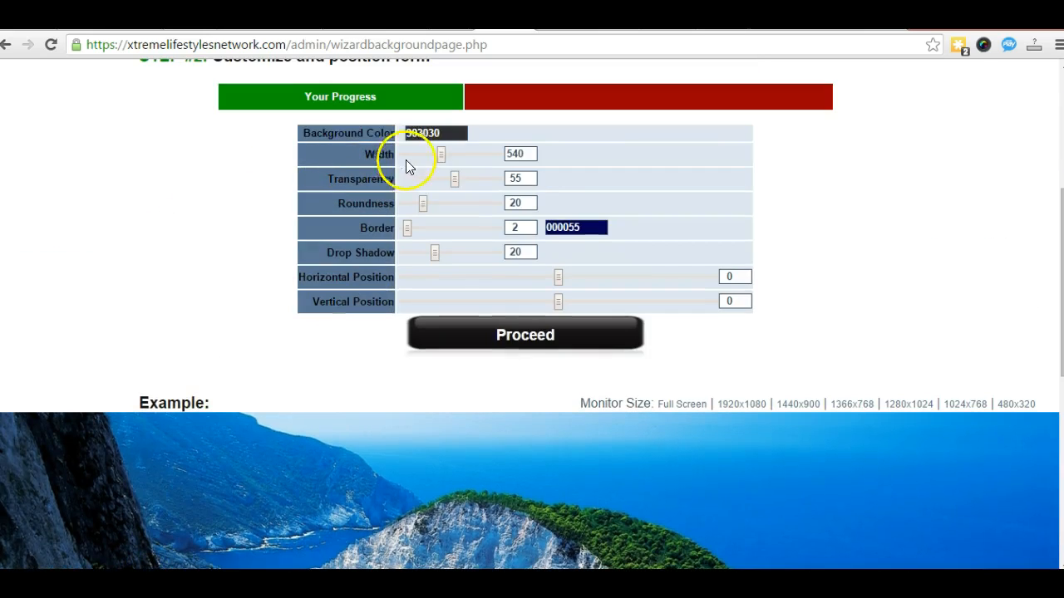
{"action": "left_click_drag", "start_coordinate": [455, 179], "coordinate": [460, 180]}
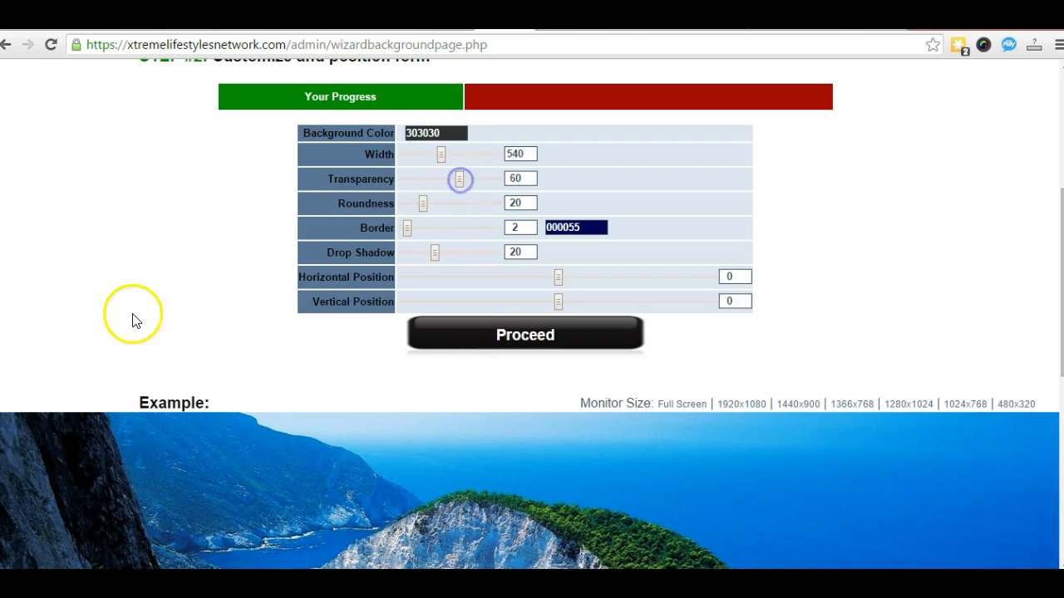
{"action": "scroll", "coordinate": [135, 309], "scroll_direction": "down", "scroll_amount": 3}
{"action": "scroll", "coordinate": [138, 308], "scroll_direction": "down", "scroll_amount": 2}
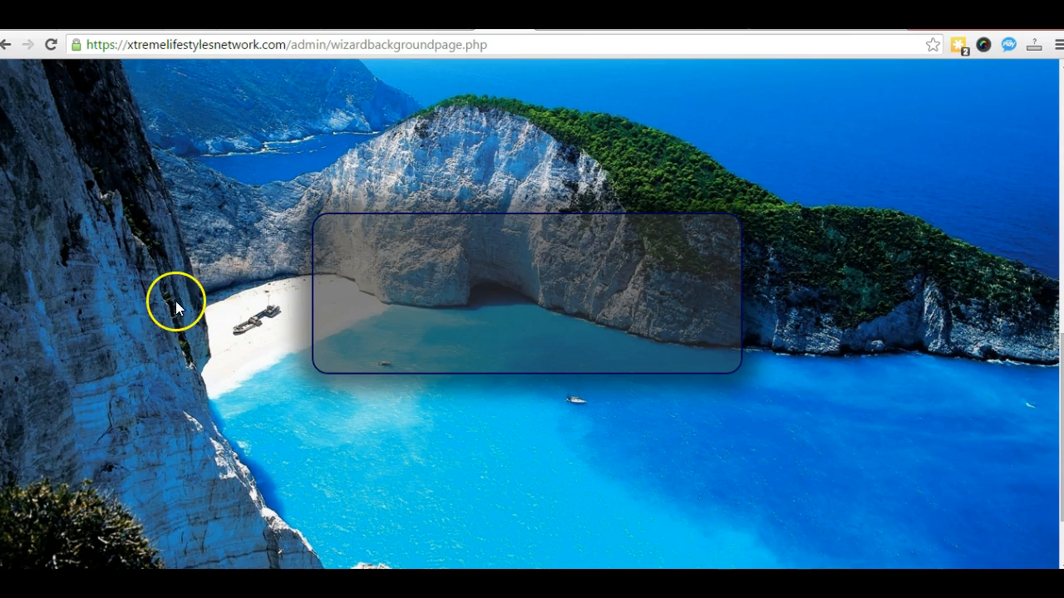
{"action": "scroll", "coordinate": [166, 307], "scroll_direction": "up", "scroll_amount": 5}
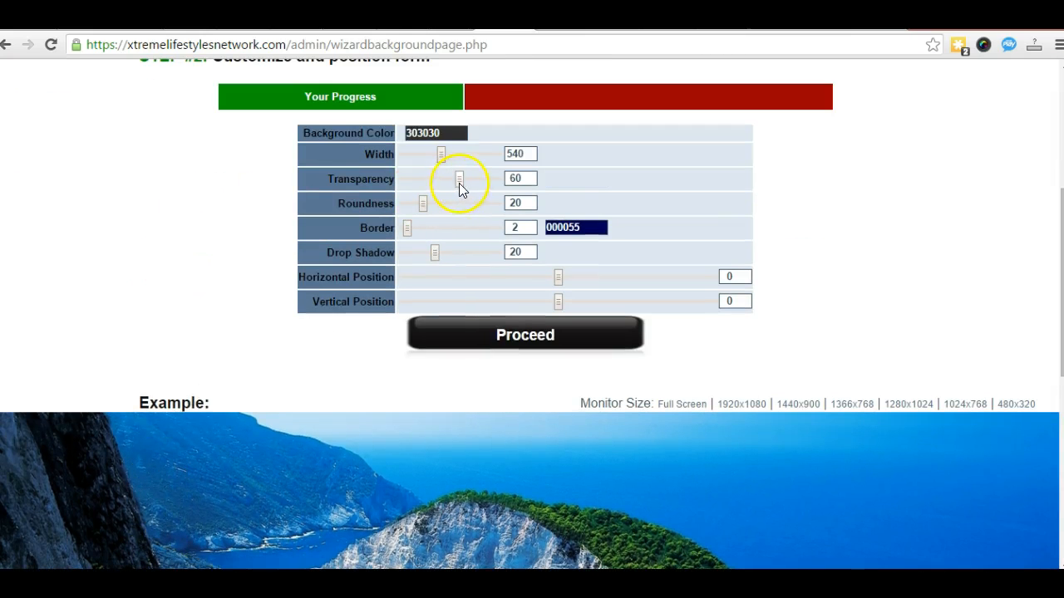
{"action": "left_click_drag", "start_coordinate": [464, 181], "coordinate": [470, 181]}
{"action": "scroll", "coordinate": [171, 304], "scroll_direction": "down", "scroll_amount": 4}
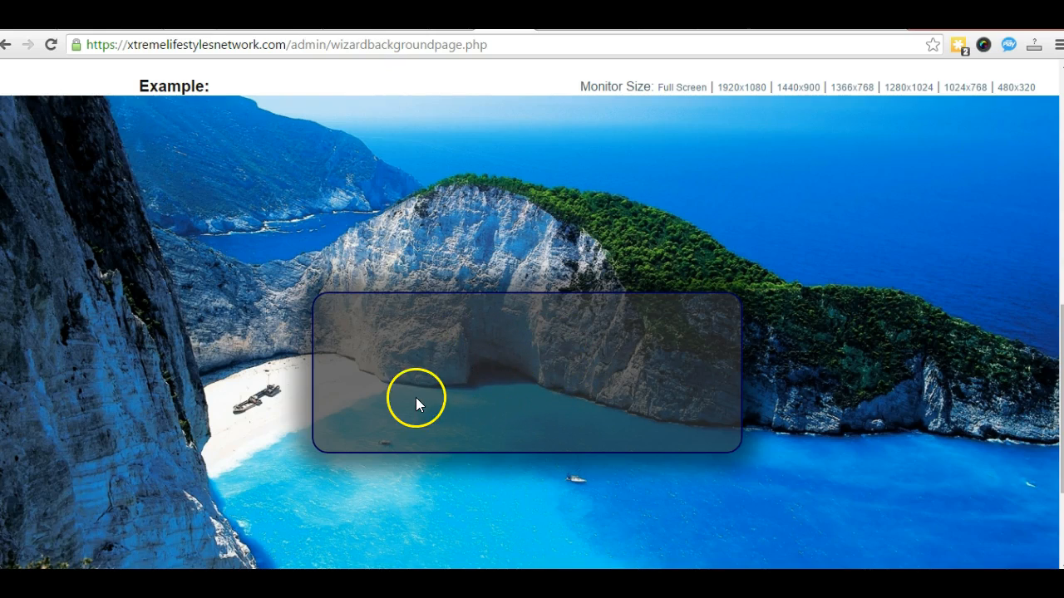
{"action": "scroll", "coordinate": [411, 397], "scroll_direction": "up", "scroll_amount": 4}
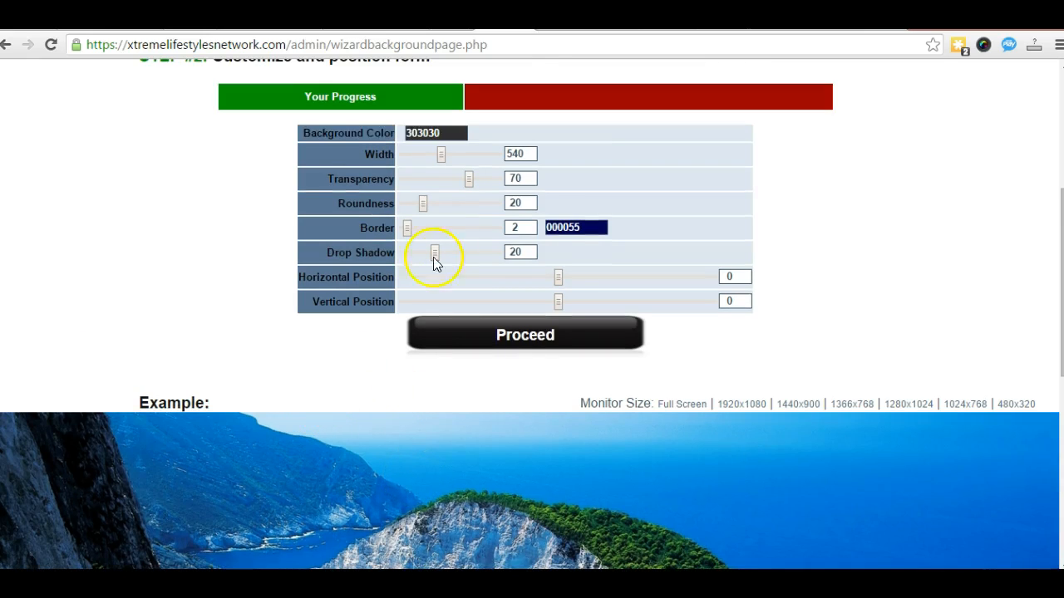
Step: Drag the Roundness slider left to reduce the form box's corner rounding
{"action": "scroll", "coordinate": [321, 333], "scroll_direction": "down", "scroll_amount": 2}
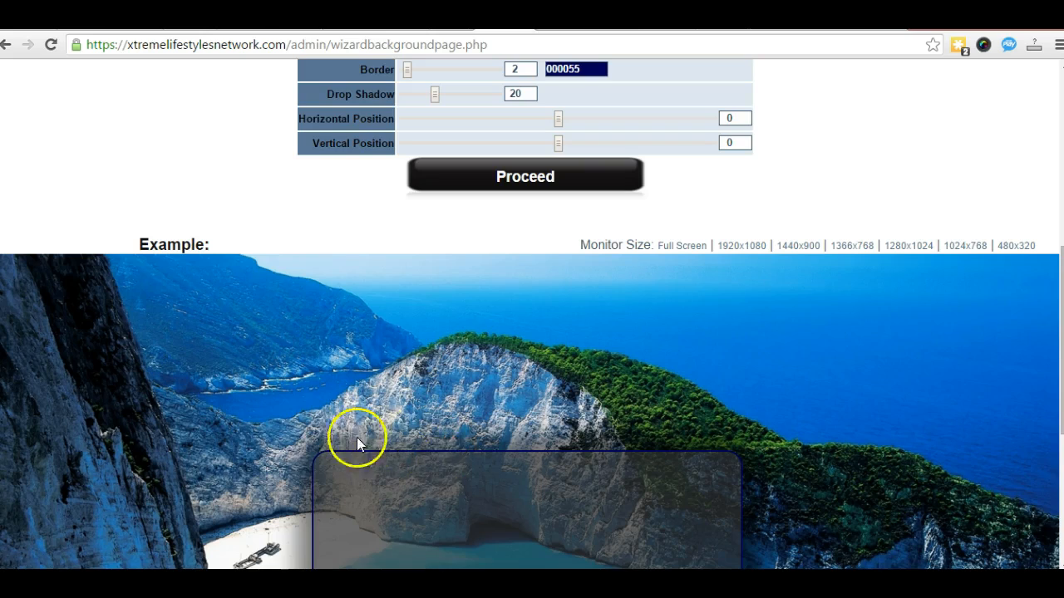
{"action": "scroll", "coordinate": [479, 449], "scroll_direction": "down", "scroll_amount": 1}
{"action": "scroll", "coordinate": [477, 449], "scroll_direction": "up", "scroll_amount": 1}
{"action": "scroll", "coordinate": [393, 383], "scroll_direction": "up", "scroll_amount": 1}
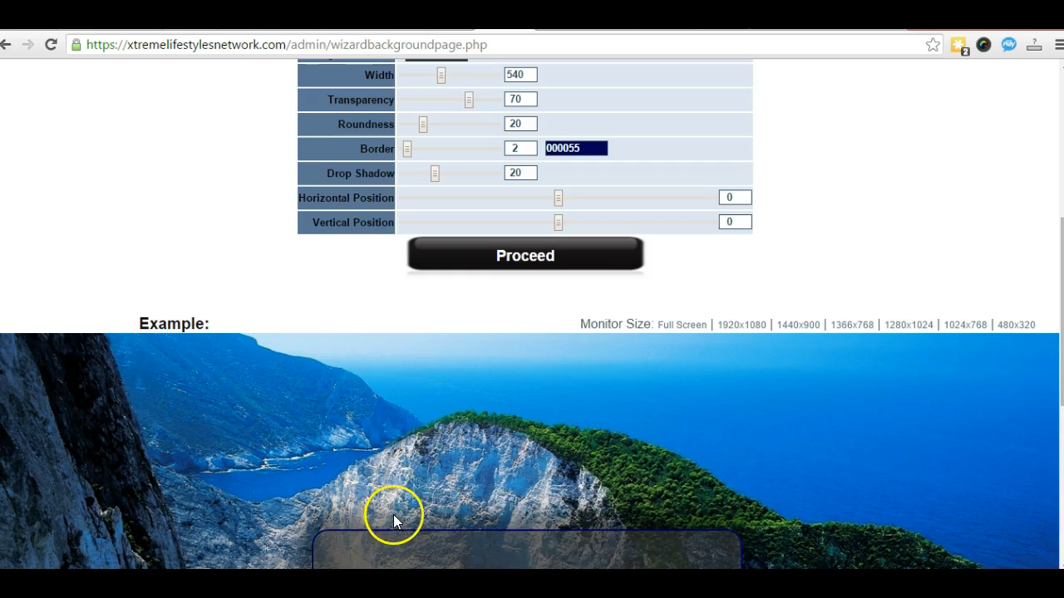
{"action": "left_click_drag", "start_coordinate": [423, 125], "coordinate": [375, 121]}
Step: Set Roundness to 0 so the form box has fully square corners
{"action": "left_click", "coordinate": [517, 124]}
{"action": "scroll", "coordinate": [158, 385], "scroll_direction": "down", "scroll_amount": 3}
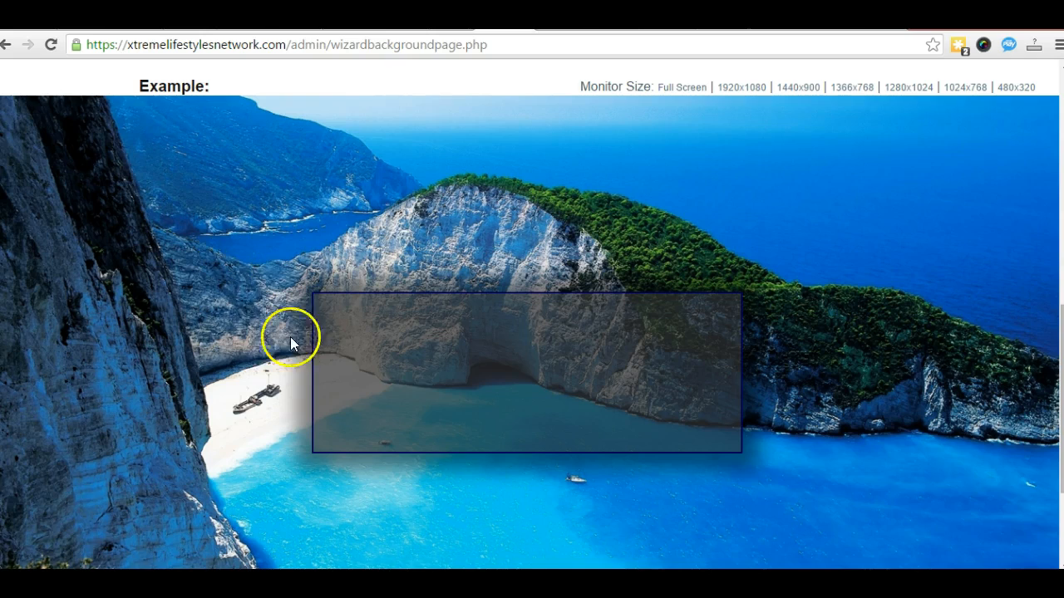
{"action": "scroll", "coordinate": [170, 403], "scroll_direction": "up", "scroll_amount": 4}
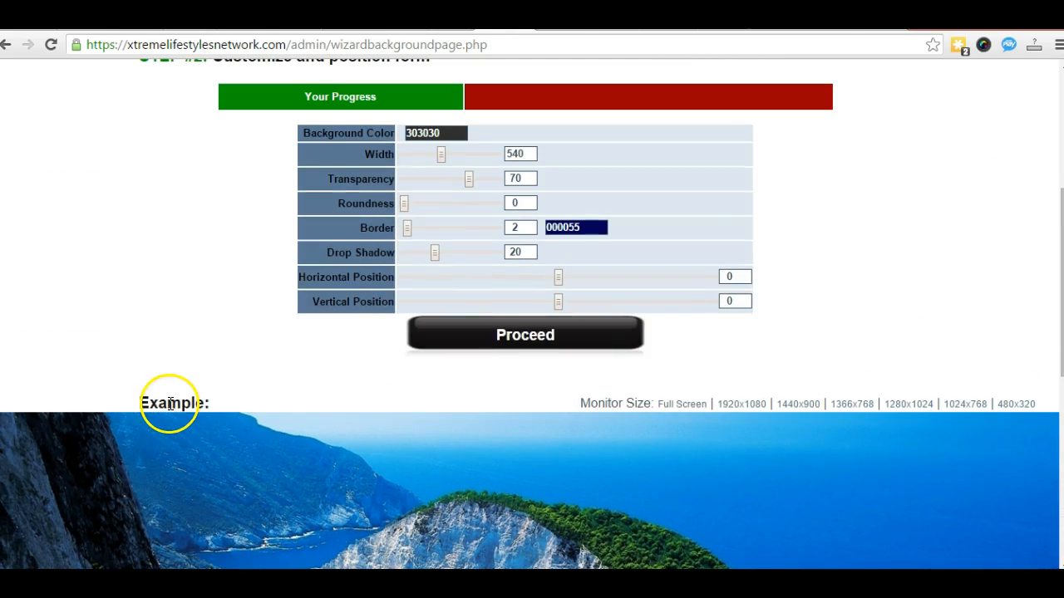
{"action": "scroll", "coordinate": [180, 380], "scroll_direction": "down", "scroll_amount": 1}
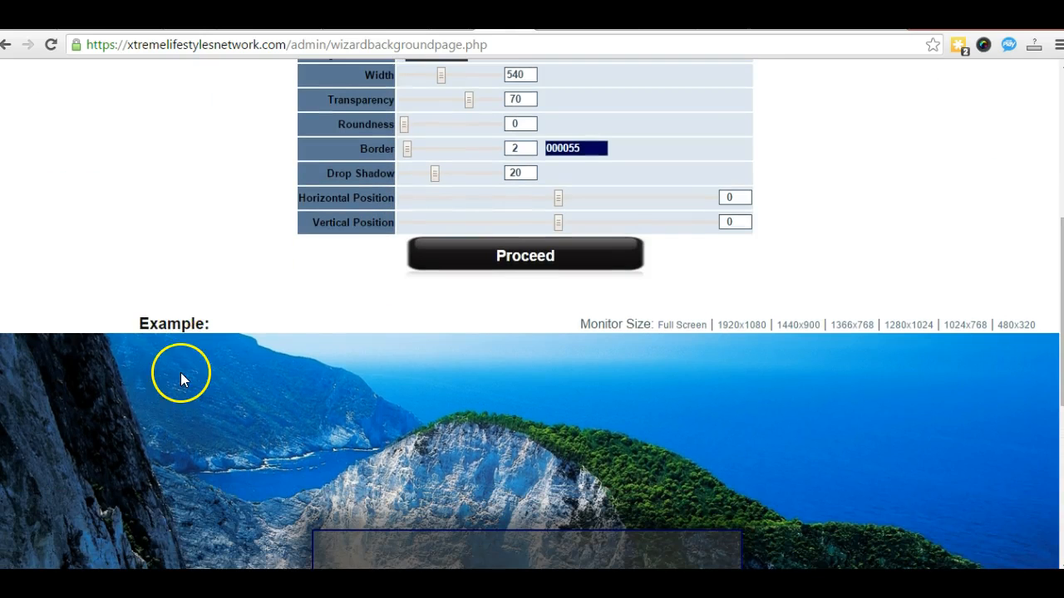
{"action": "scroll", "coordinate": [250, 366], "scroll_direction": "down", "scroll_amount": 1}
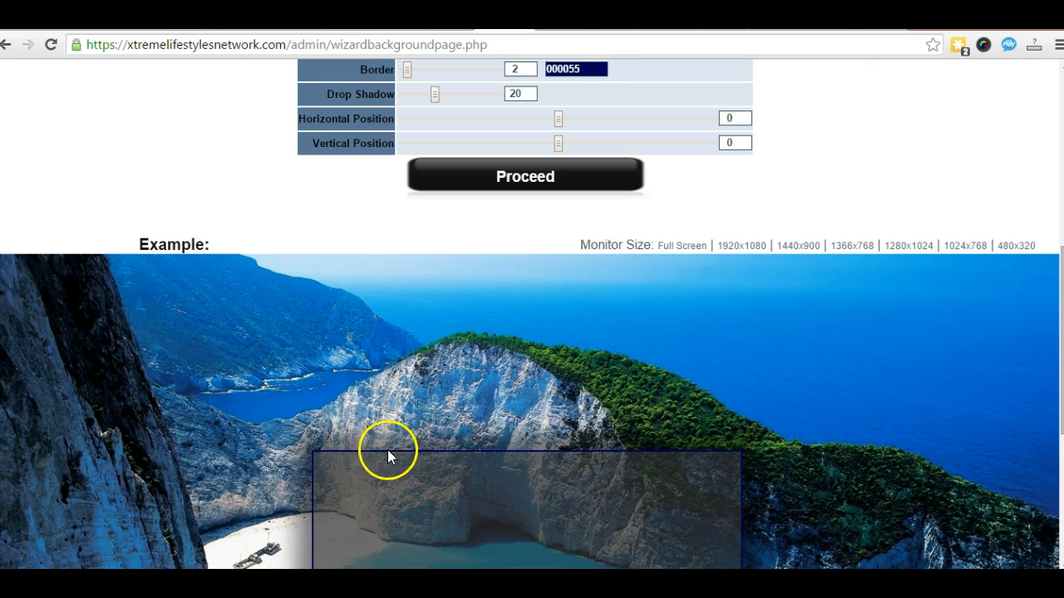
{"action": "scroll", "coordinate": [231, 366], "scroll_direction": "up", "scroll_amount": 2}
Step: Drag the Drop Shadow slider down to remove the form box's shadow
{"action": "left_click", "coordinate": [389, 231]}
{"action": "scroll", "coordinate": [150, 373], "scroll_direction": "down", "scroll_amount": 3}
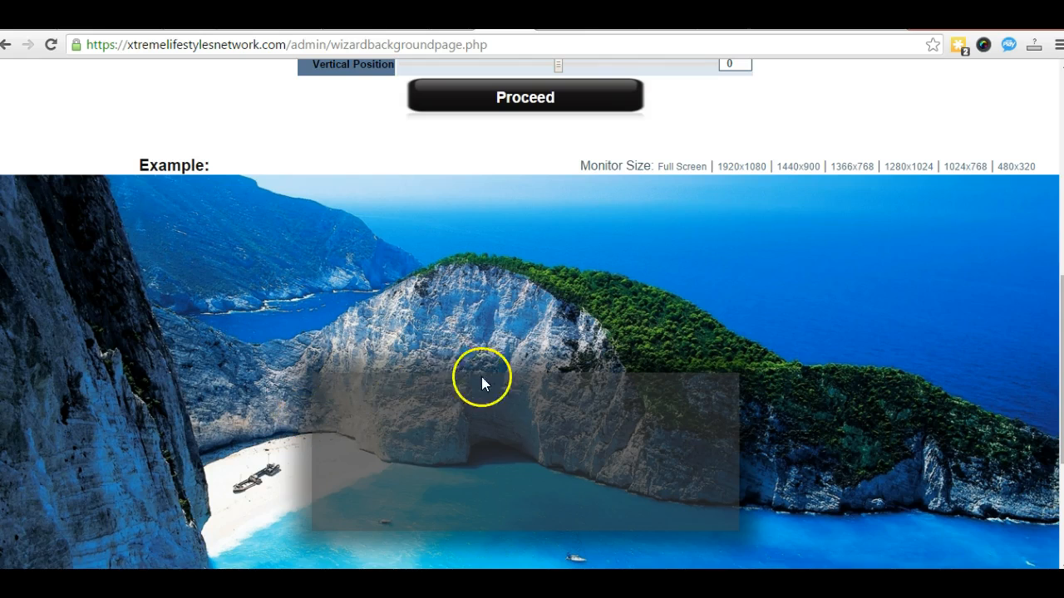
{"action": "scroll", "coordinate": [270, 405], "scroll_direction": "up", "scroll_amount": 3}
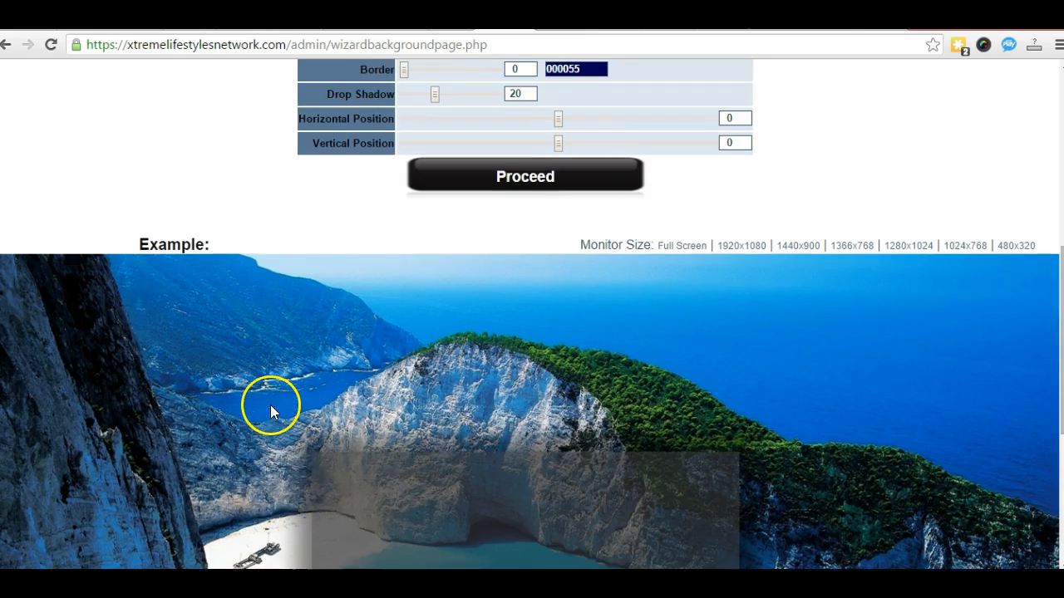
{"action": "scroll", "coordinate": [261, 404], "scroll_direction": "down", "scroll_amount": 2}
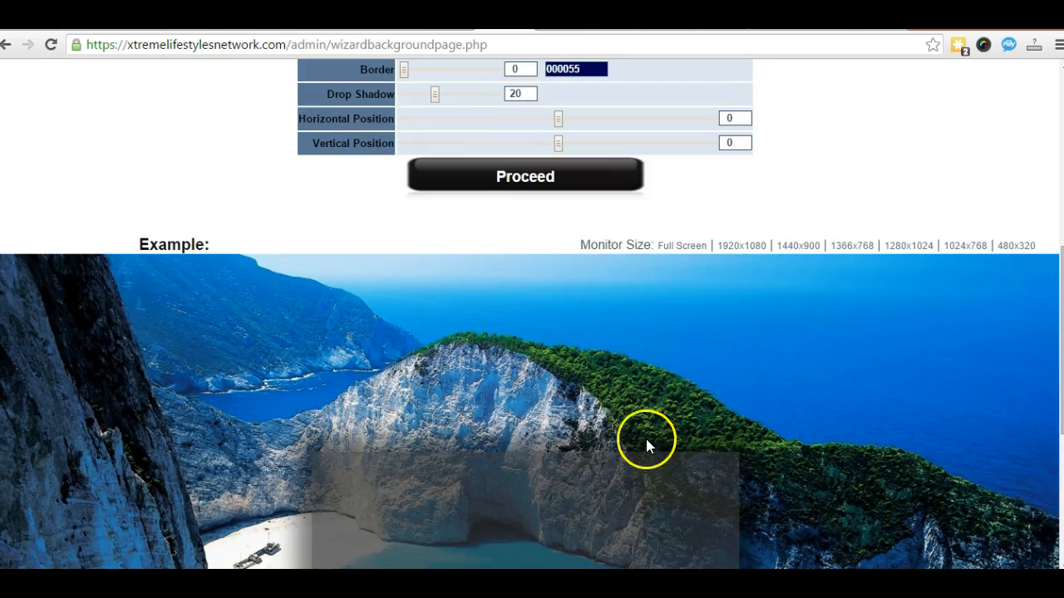
{"action": "scroll", "coordinate": [239, 427], "scroll_direction": "up", "scroll_amount": 2}
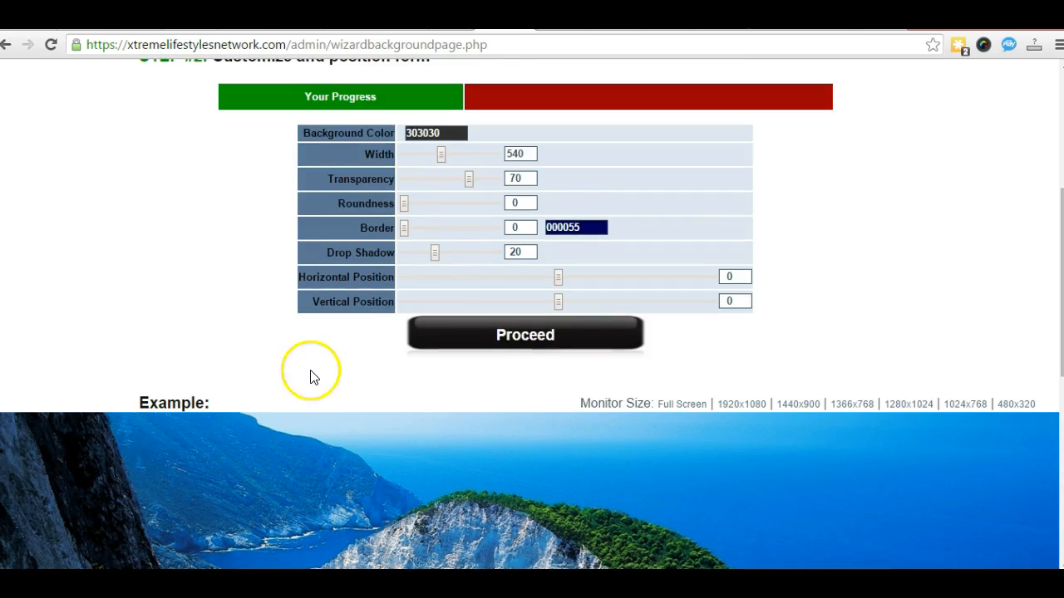
{"action": "left_click_drag", "start_coordinate": [433, 253], "coordinate": [368, 251]}
{"action": "scroll", "coordinate": [105, 363], "scroll_direction": "down", "scroll_amount": 3}
{"action": "scroll", "coordinate": [111, 362], "scroll_direction": "down", "scroll_amount": 2}
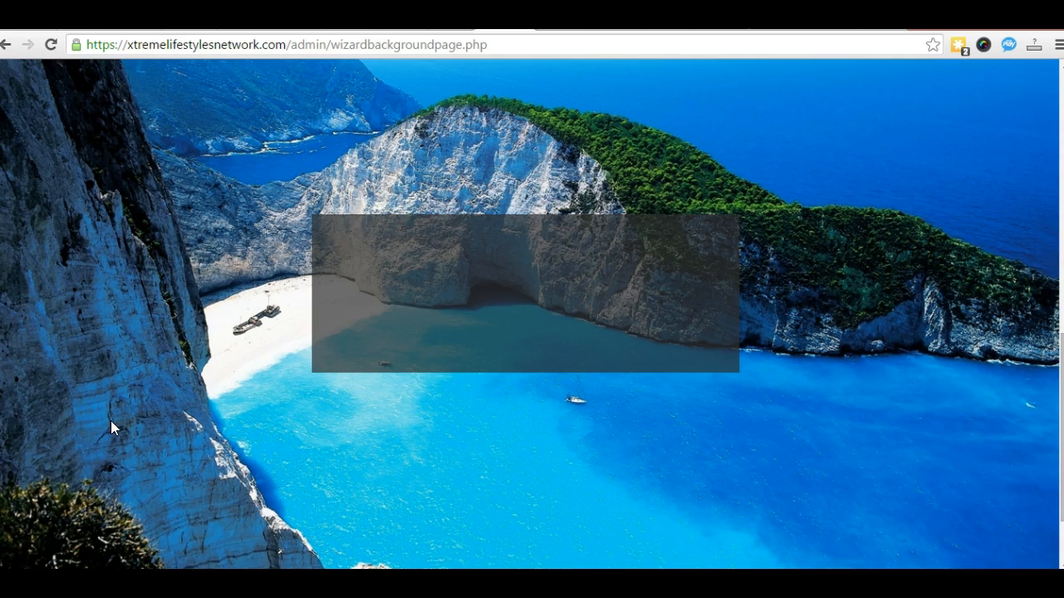
{"action": "scroll", "coordinate": [110, 420], "scroll_direction": "up", "scroll_amount": 3}
{"action": "scroll", "coordinate": [125, 408], "scroll_direction": "up", "scroll_amount": 2}
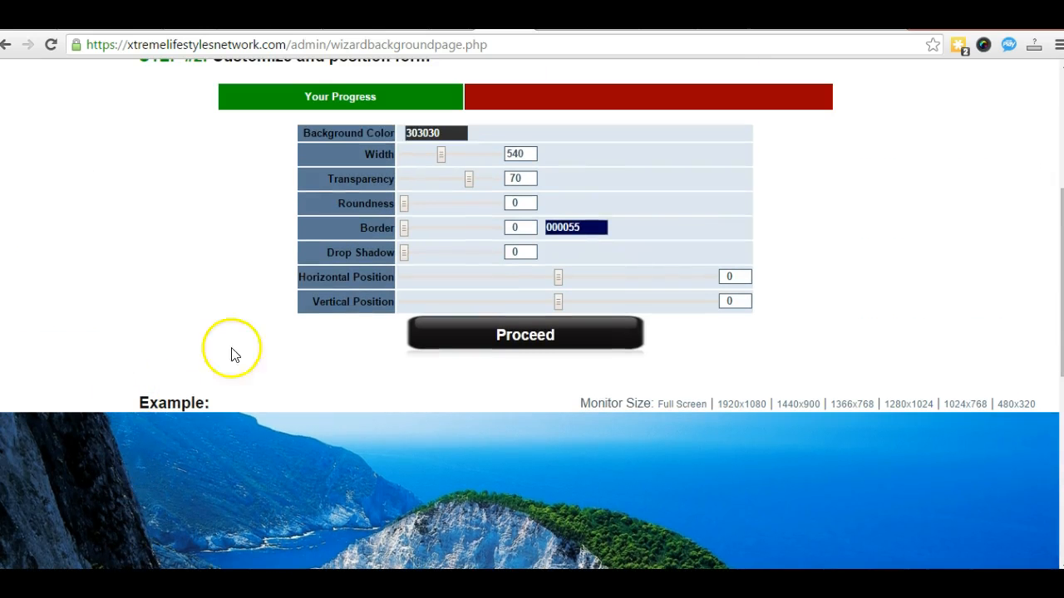
Step: Settle the drop shadow at 0 and check the flat box in the Example preview
{"action": "left_click", "coordinate": [405, 253]}
{"action": "left_click_drag", "start_coordinate": [409, 253], "coordinate": [406, 254]}
{"action": "scroll", "coordinate": [177, 353], "scroll_direction": "down", "scroll_amount": 3}
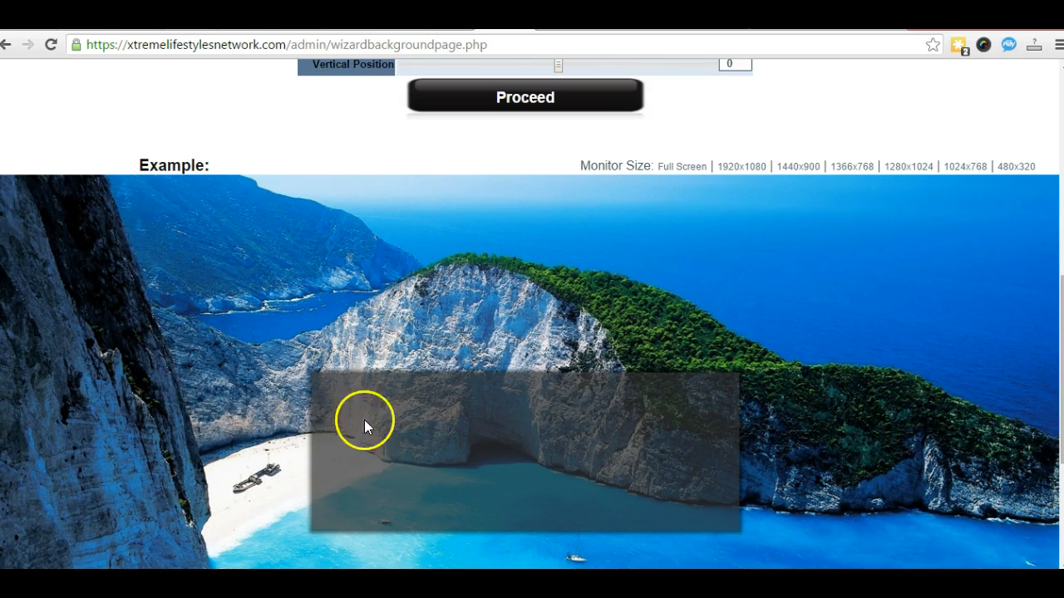
{"action": "scroll", "coordinate": [266, 423], "scroll_direction": "up", "scroll_amount": 2}
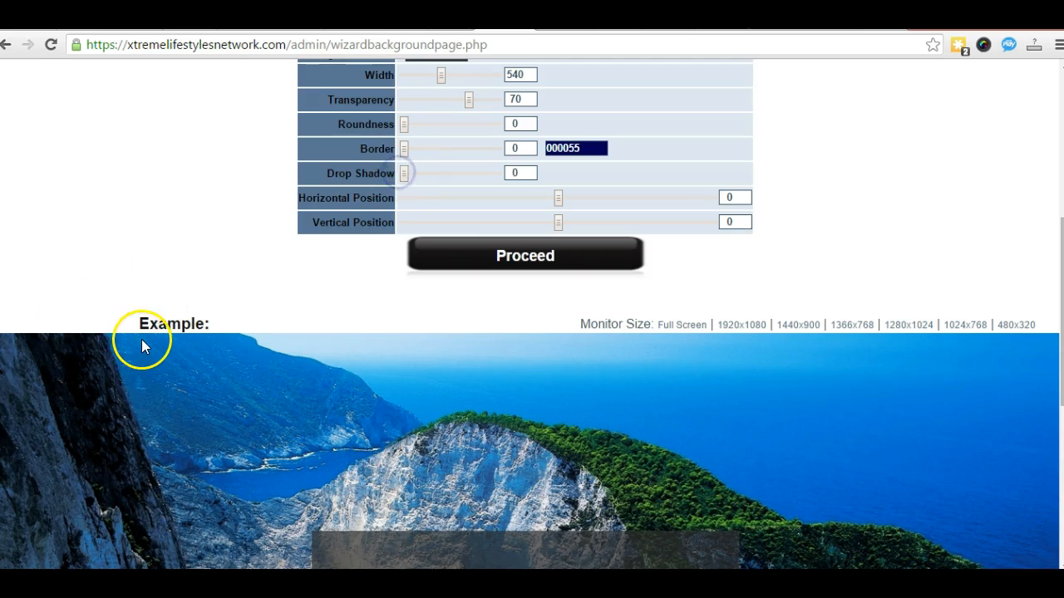
{"action": "scroll", "coordinate": [154, 424], "scroll_direction": "down", "scroll_amount": 3}
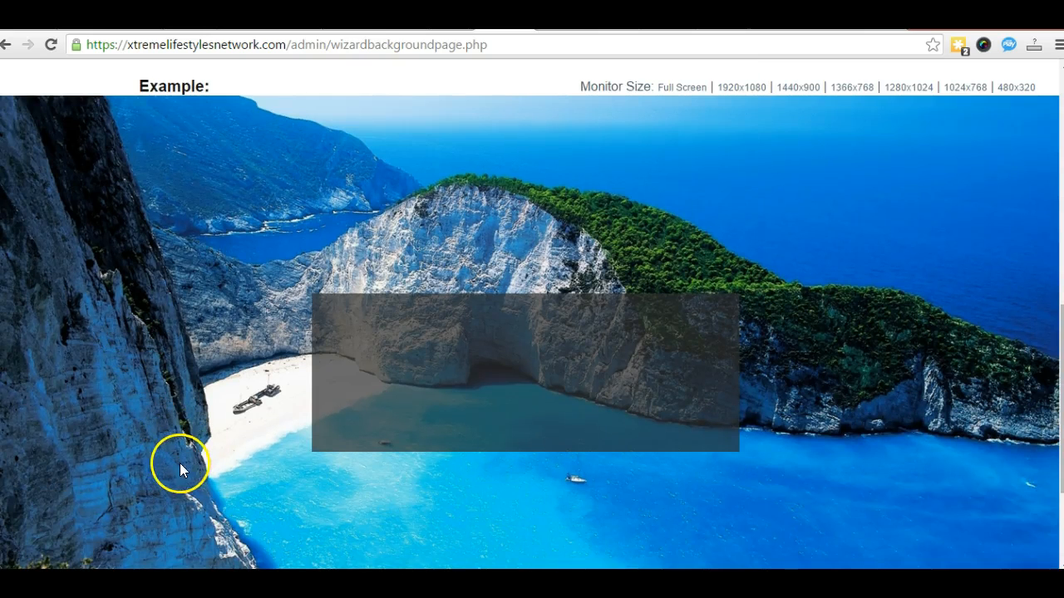
{"action": "scroll", "coordinate": [179, 452], "scroll_direction": "down", "scroll_amount": 1}
{"action": "scroll", "coordinate": [184, 447], "scroll_direction": "down", "scroll_amount": 1}
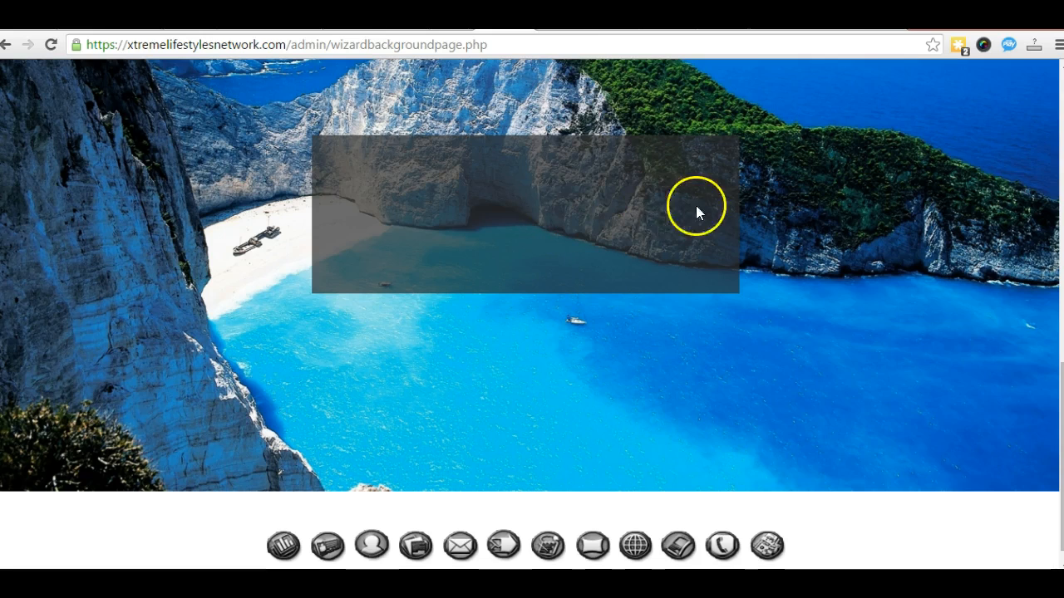
Step: Drag the Horizontal Position slider right to 265
{"action": "scroll", "coordinate": [391, 304], "scroll_direction": "up", "scroll_amount": 5}
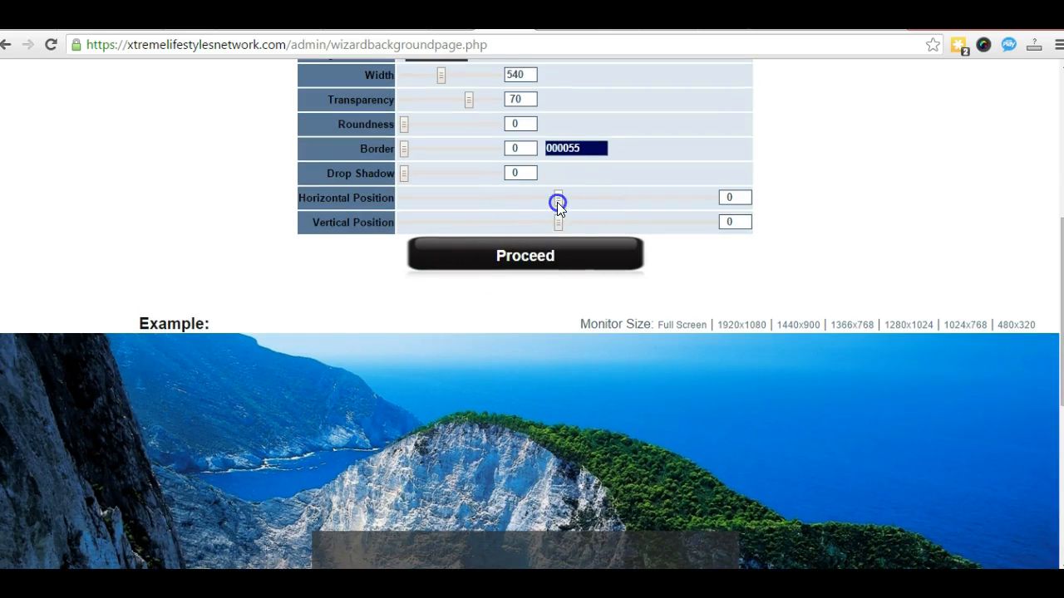
{"action": "left_click_drag", "start_coordinate": [637, 207], "coordinate": [648, 209]}
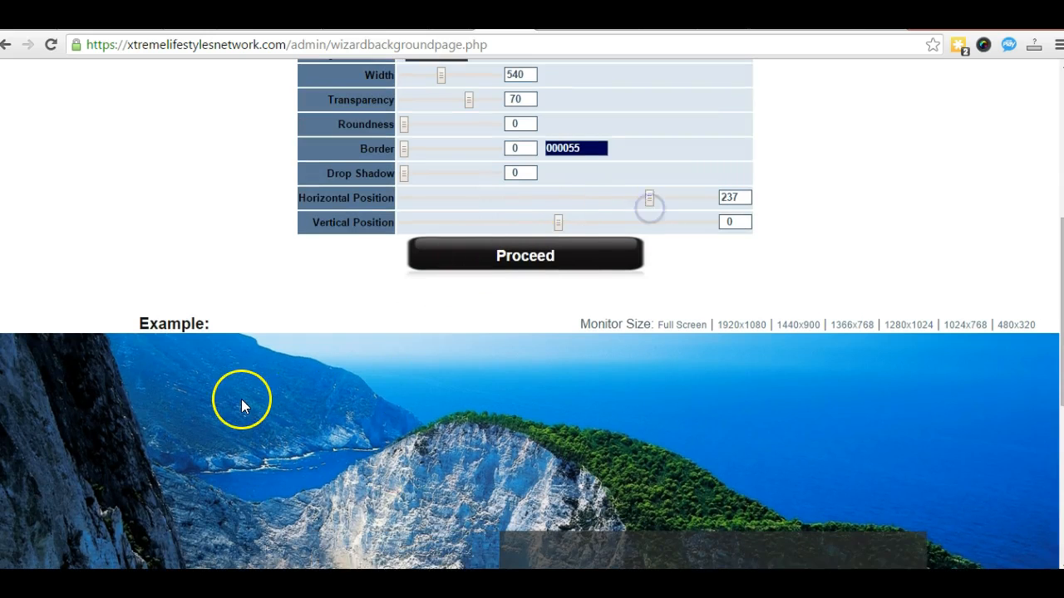
{"action": "scroll", "coordinate": [241, 399], "scroll_direction": "down", "scroll_amount": 3}
{"action": "scroll", "coordinate": [231, 403], "scroll_direction": "down", "scroll_amount": 1}
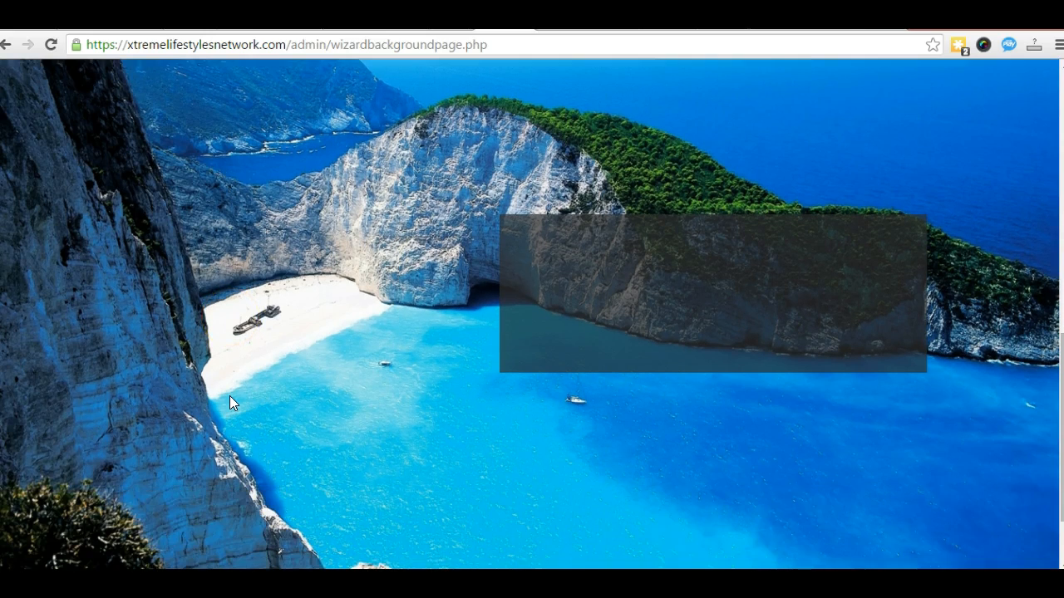
{"action": "scroll", "coordinate": [229, 395], "scroll_direction": "up", "scroll_amount": 4}
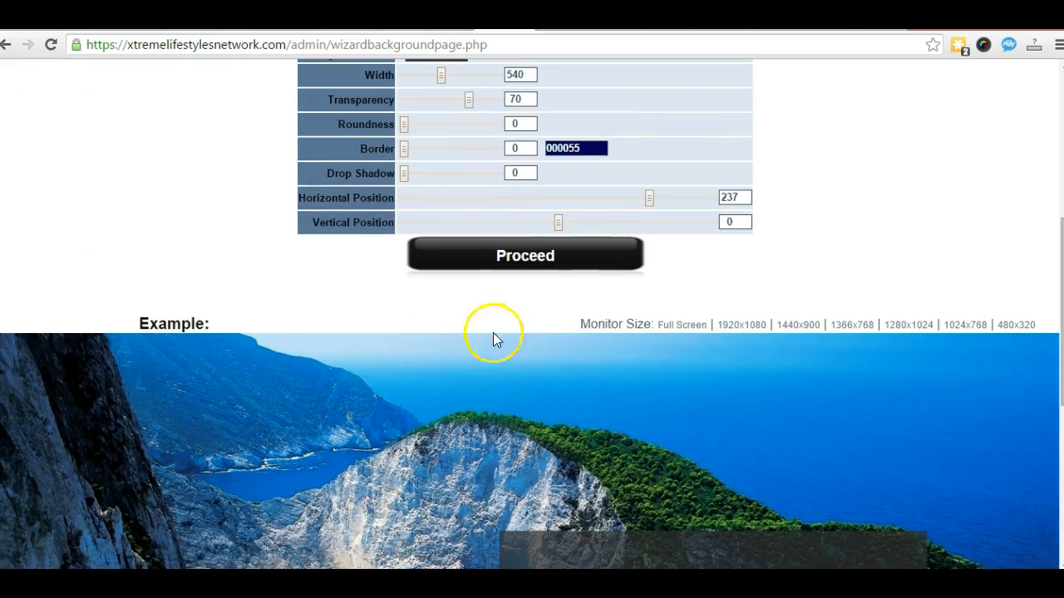
{"action": "left_click_drag", "start_coordinate": [648, 199], "coordinate": [660, 200]}
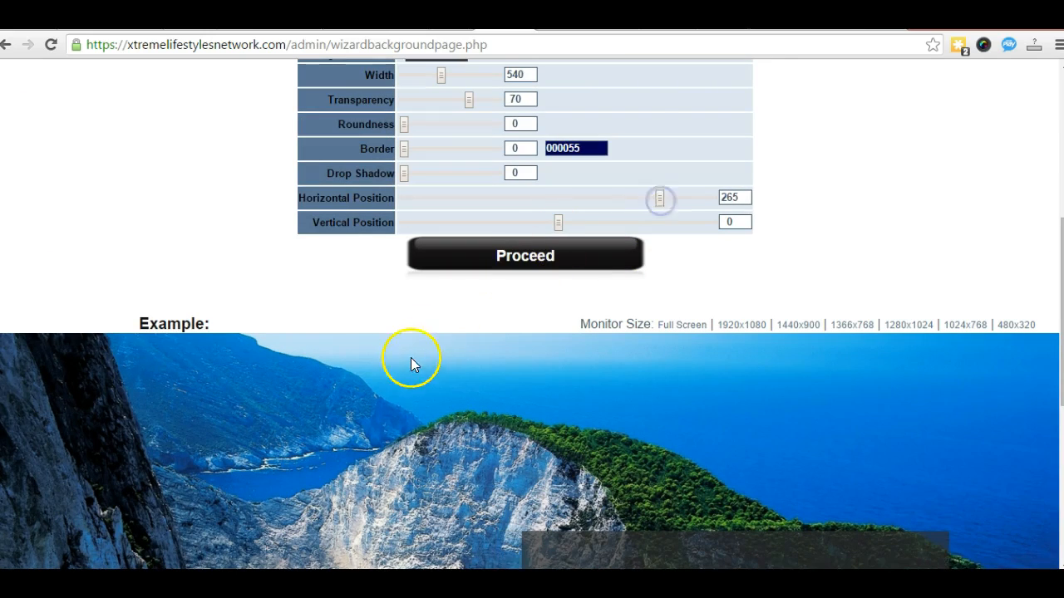
Step: Check the shifted box in the Example preview and submit the styling with Proceed
{"action": "scroll", "coordinate": [410, 357], "scroll_direction": "down", "scroll_amount": 2}
{"action": "scroll", "coordinate": [453, 428], "scroll_direction": "down", "scroll_amount": 2}
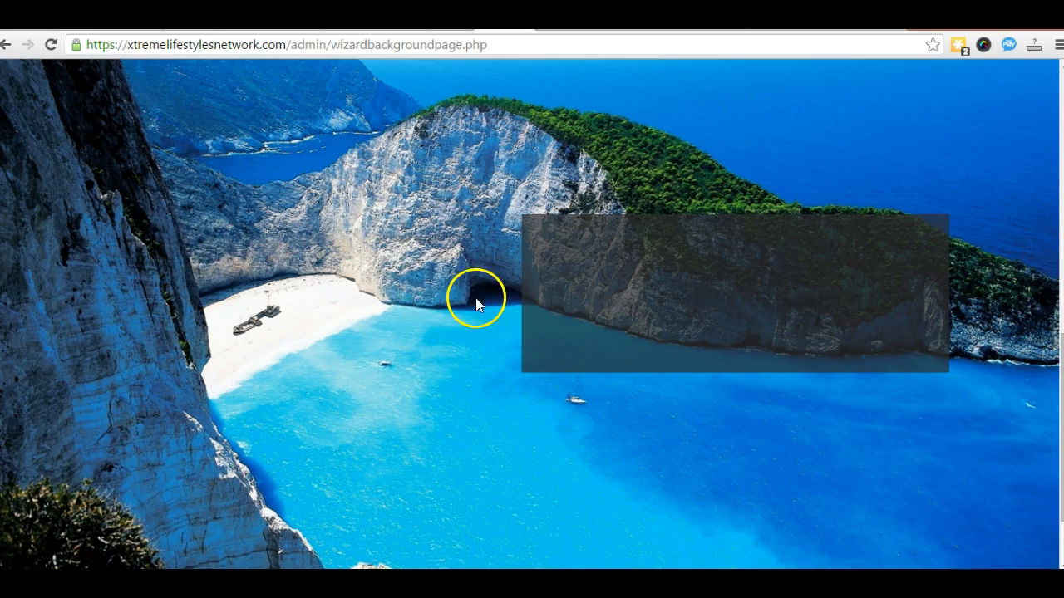
{"action": "scroll", "coordinate": [418, 270], "scroll_direction": "down", "scroll_amount": 1}
{"action": "scroll", "coordinate": [420, 276], "scroll_direction": "up", "scroll_amount": 2}
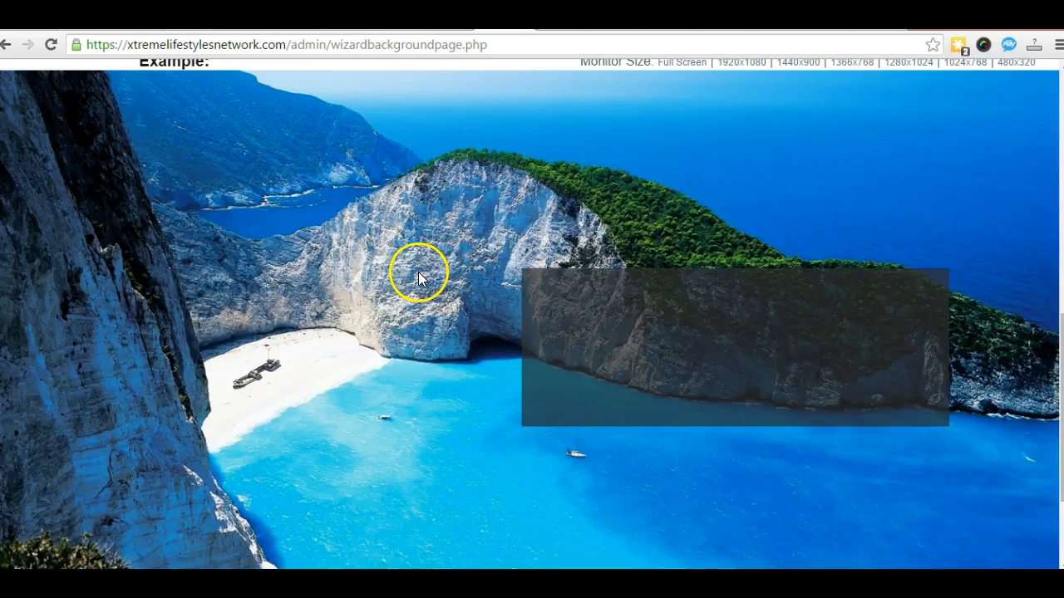
{"action": "scroll", "coordinate": [418, 277], "scroll_direction": "up", "scroll_amount": 2}
{"action": "scroll", "coordinate": [483, 299], "scroll_direction": "up", "scroll_amount": 2}
{"action": "left_click", "coordinate": [524, 313]}
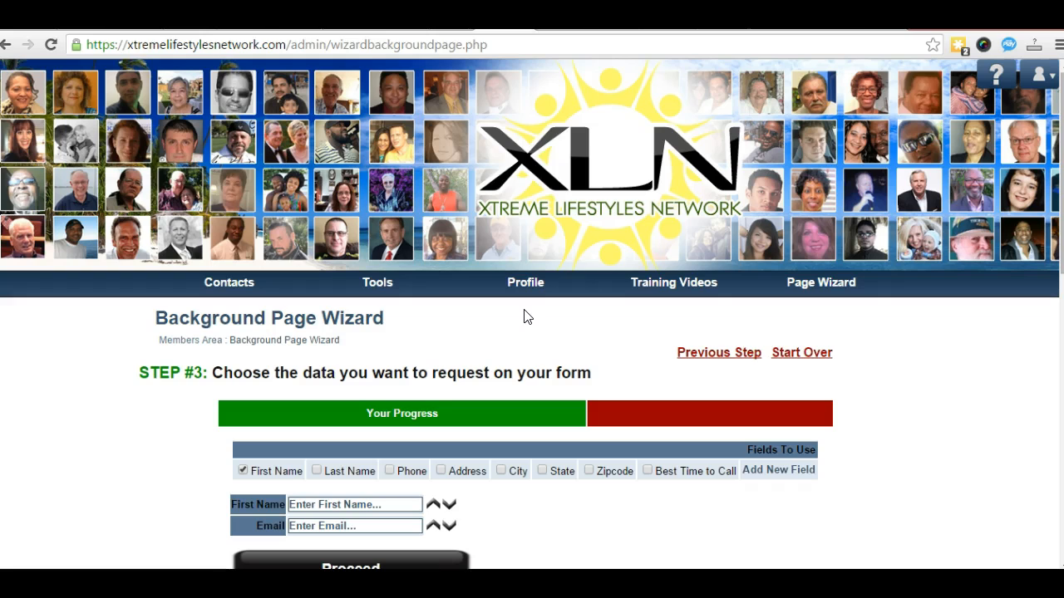
Step: Scroll through Step 3, keeping only the First Name and Email fields
{"action": "scroll", "coordinate": [518, 325], "scroll_direction": "down", "scroll_amount": 2}
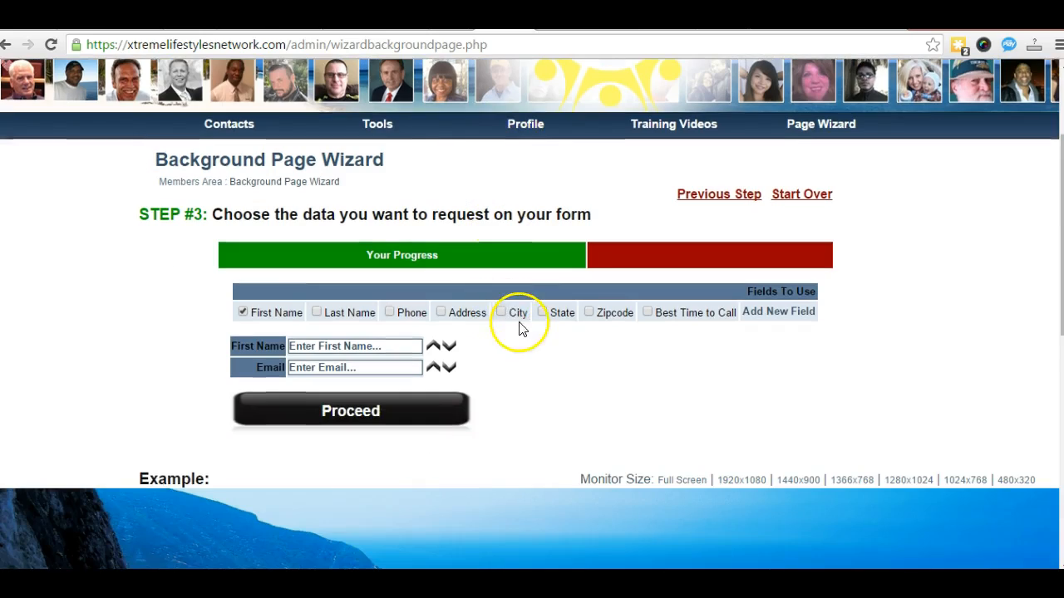
{"action": "scroll", "coordinate": [601, 357], "scroll_direction": "down", "scroll_amount": 1}
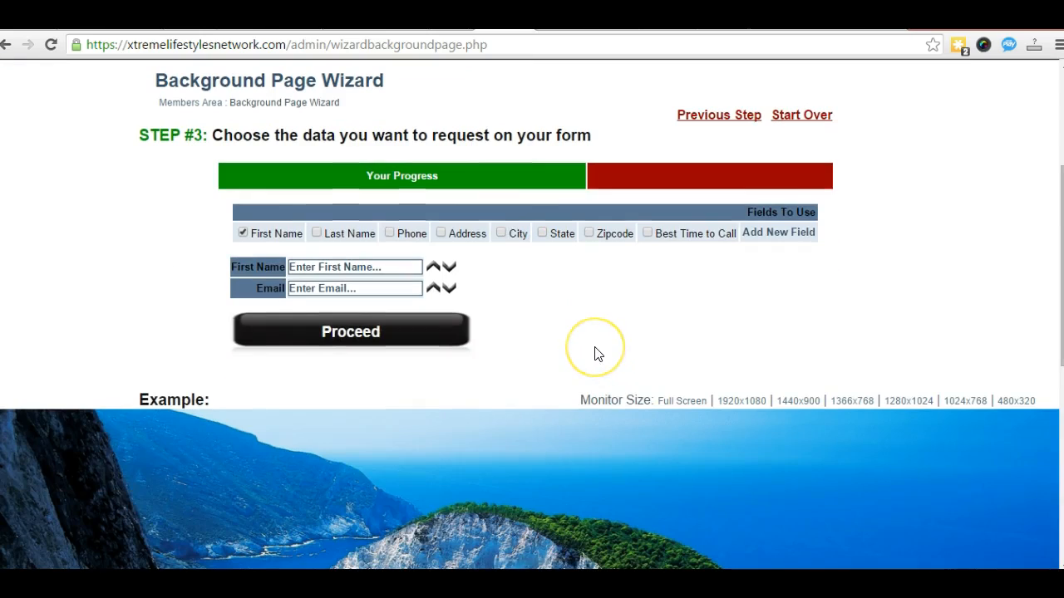
{"action": "scroll", "coordinate": [595, 353], "scroll_direction": "down", "scroll_amount": 1}
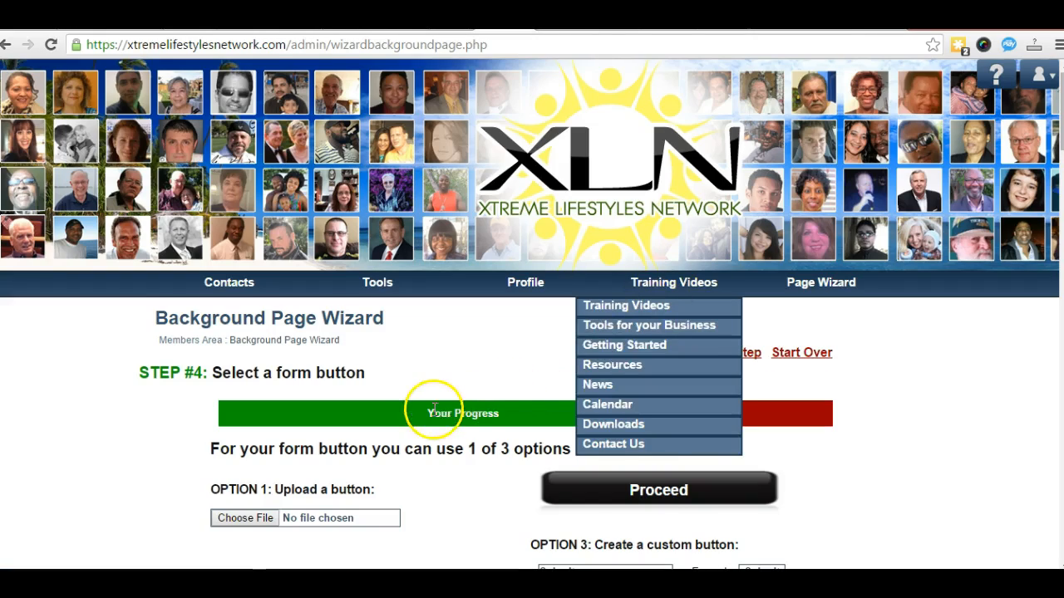
Step: Open the button image file picker and cancel it without uploading
{"action": "scroll", "coordinate": [429, 412], "scroll_direction": "down", "scroll_amount": 3}
{"action": "scroll", "coordinate": [432, 415], "scroll_direction": "down", "scroll_amount": 1}
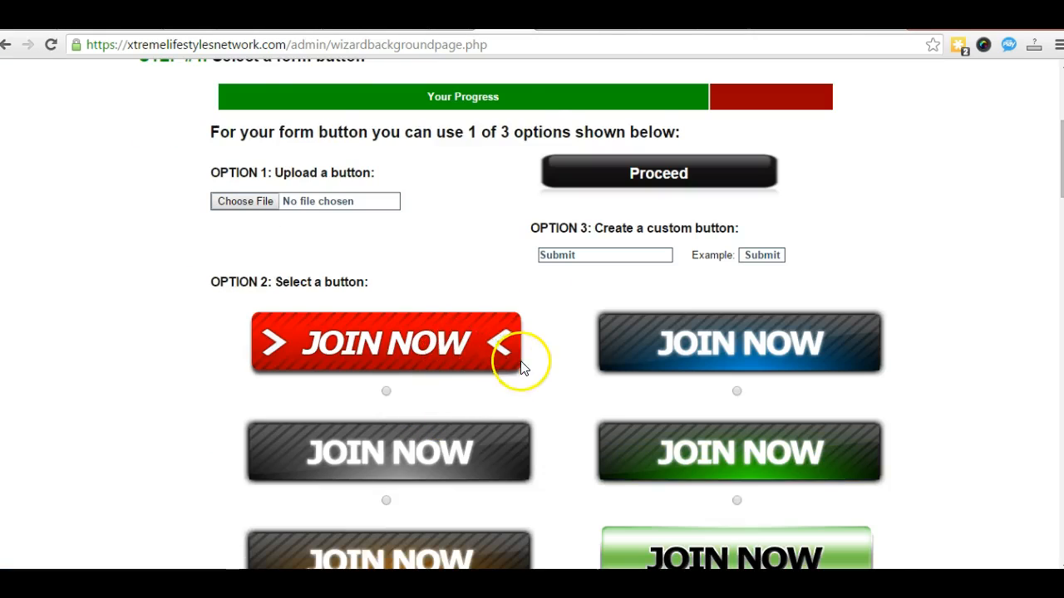
{"action": "scroll", "coordinate": [521, 366], "scroll_direction": "down", "scroll_amount": 2}
{"action": "scroll", "coordinate": [517, 366], "scroll_direction": "up", "scroll_amount": 2}
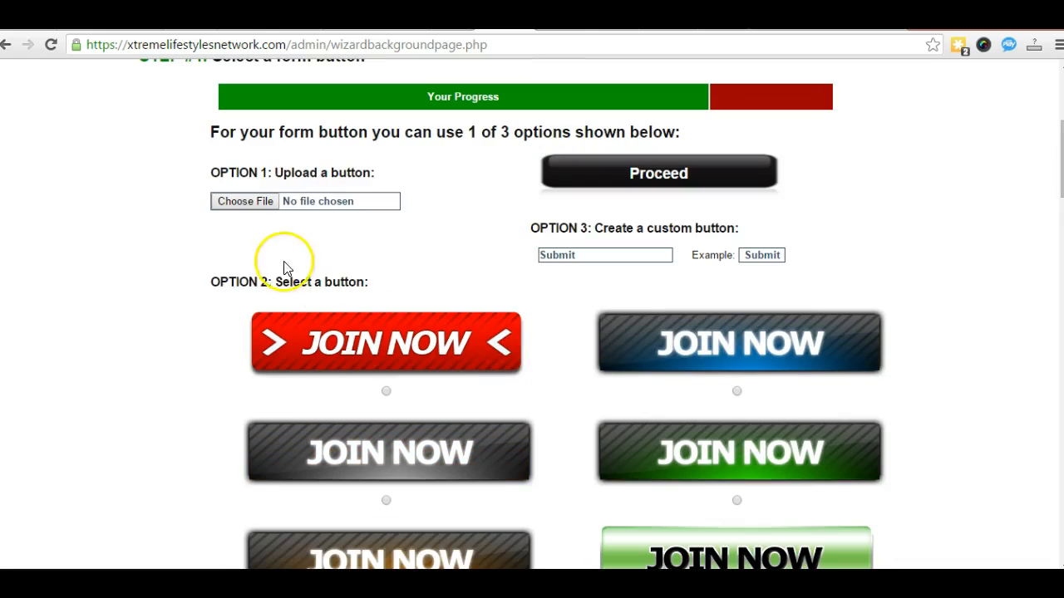
{"action": "left_click", "coordinate": [243, 205]}
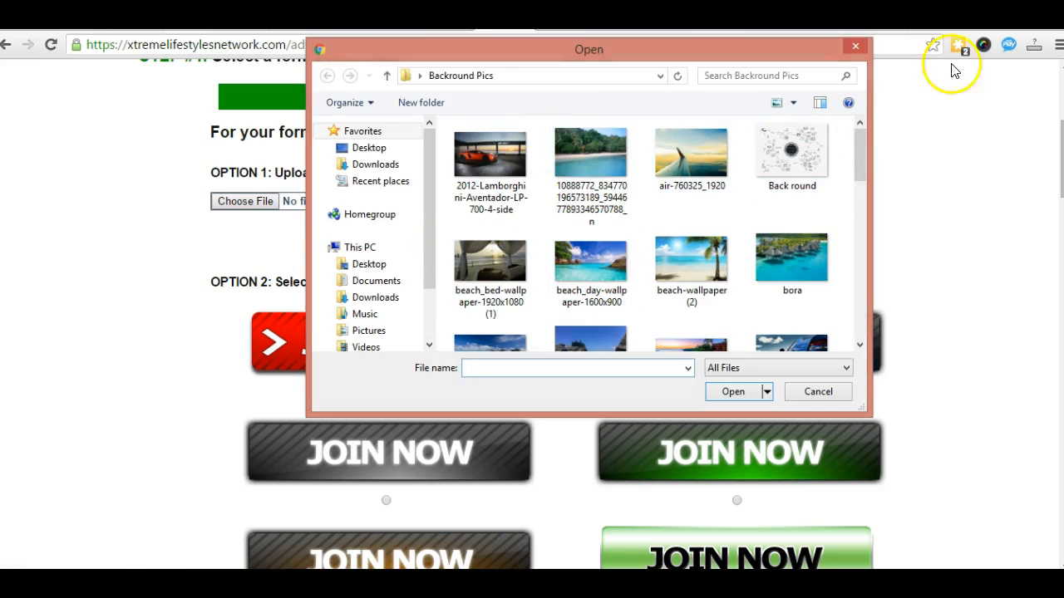
{"action": "left_click", "coordinate": [814, 391]}
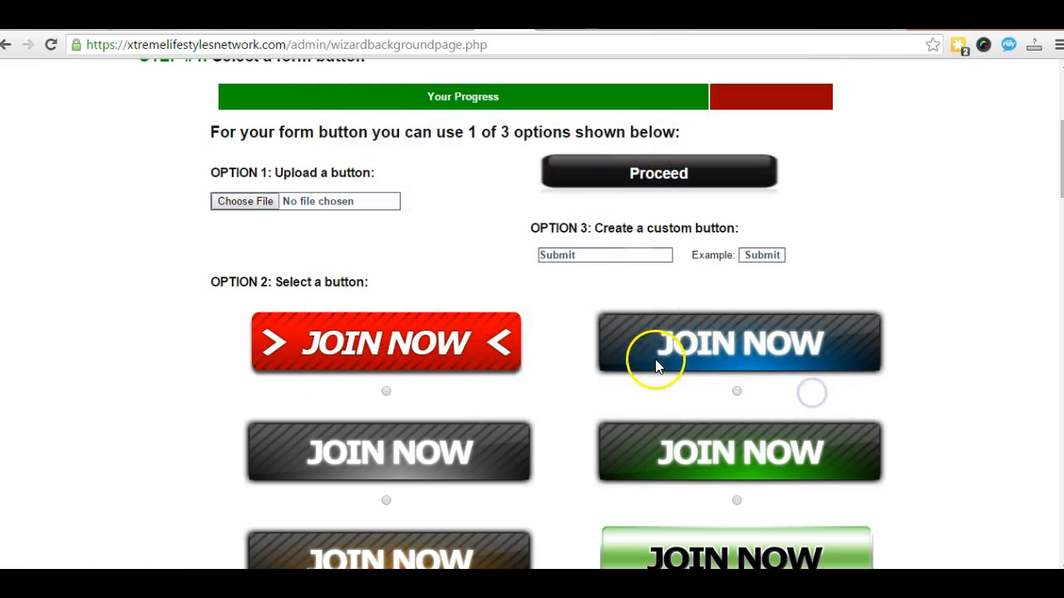
Step: Select the YES! SHOW ME button and proceed to Step 5
{"action": "scroll", "coordinate": [964, 326], "scroll_direction": "down", "scroll_amount": 3}
{"action": "scroll", "coordinate": [967, 326], "scroll_direction": "down", "scroll_amount": 15}
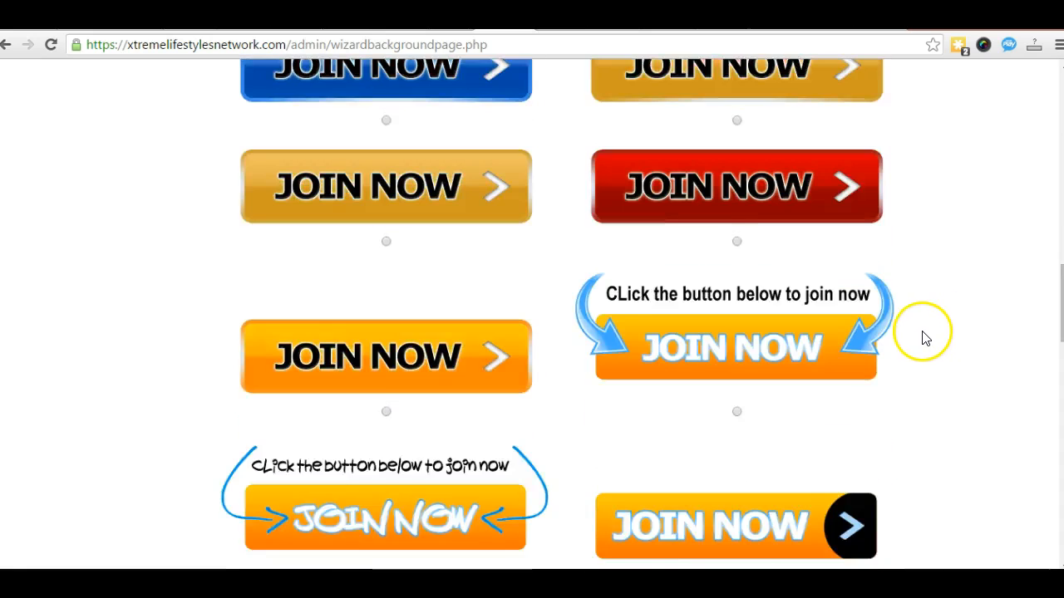
{"action": "scroll", "coordinate": [881, 341], "scroll_direction": "down", "scroll_amount": 8}
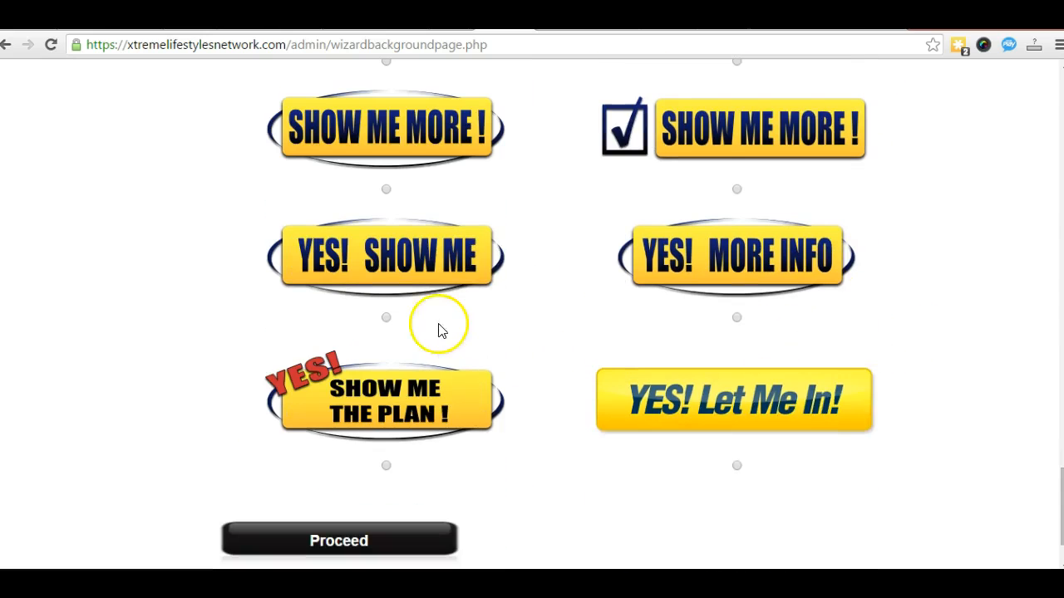
{"action": "left_click", "coordinate": [387, 317]}
{"action": "left_click", "coordinate": [338, 539]}
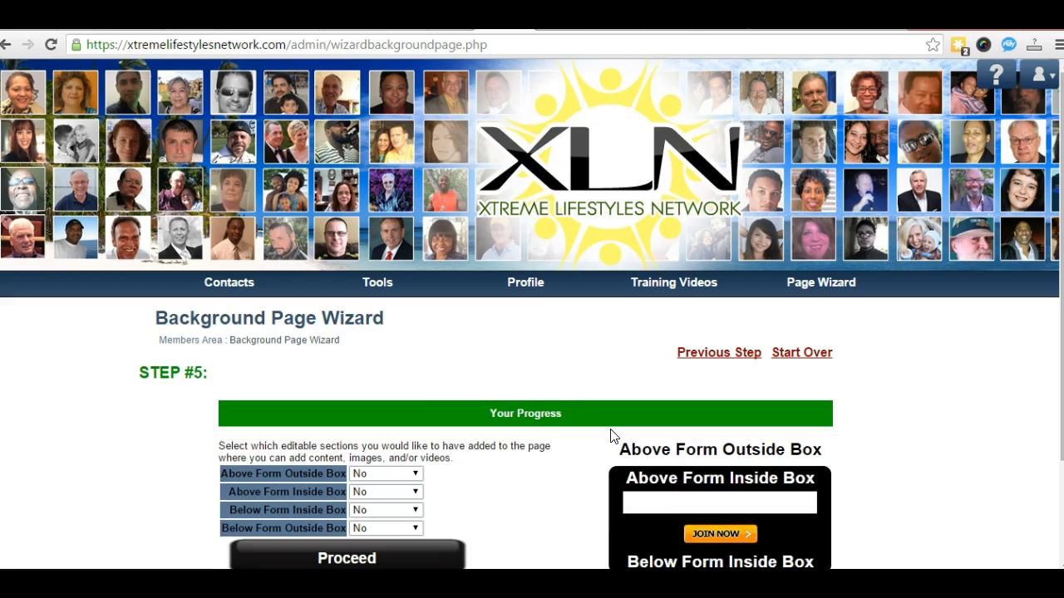
Step: Scroll down Step #5 to view the four editable section options
{"action": "scroll", "coordinate": [447, 435], "scroll_direction": "down", "scroll_amount": 3}
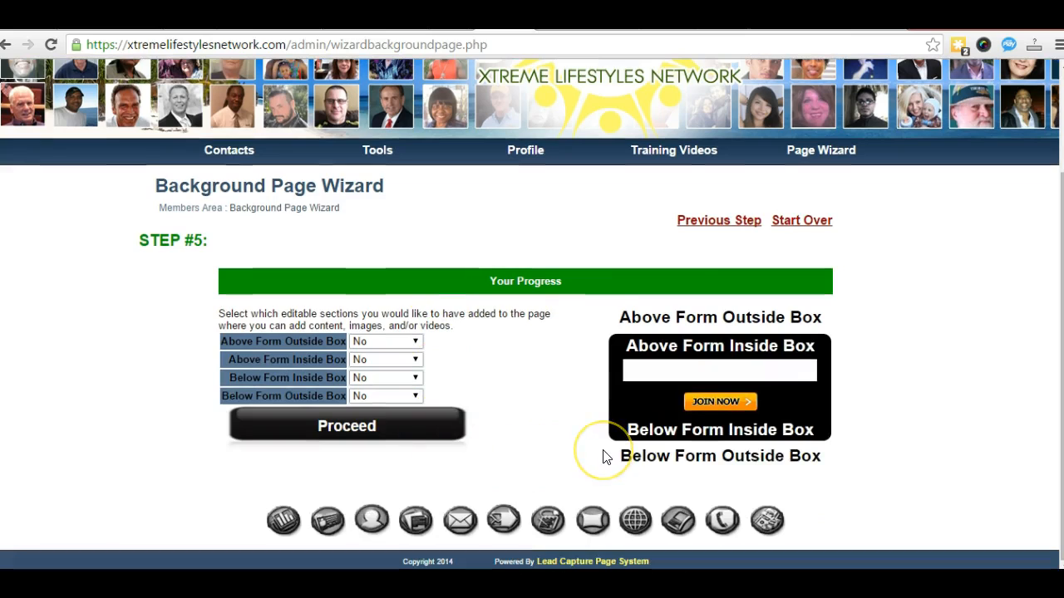
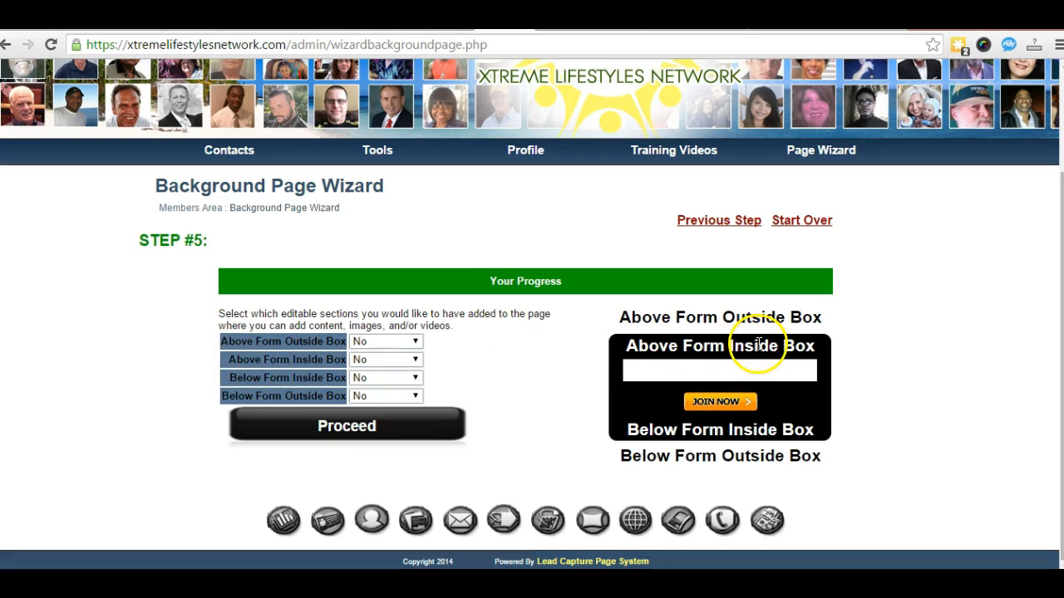
Step: Set both the Above Form Inside Box and Below Form Inside Box sections to WYSIWYG
{"action": "left_click", "coordinate": [416, 359]}
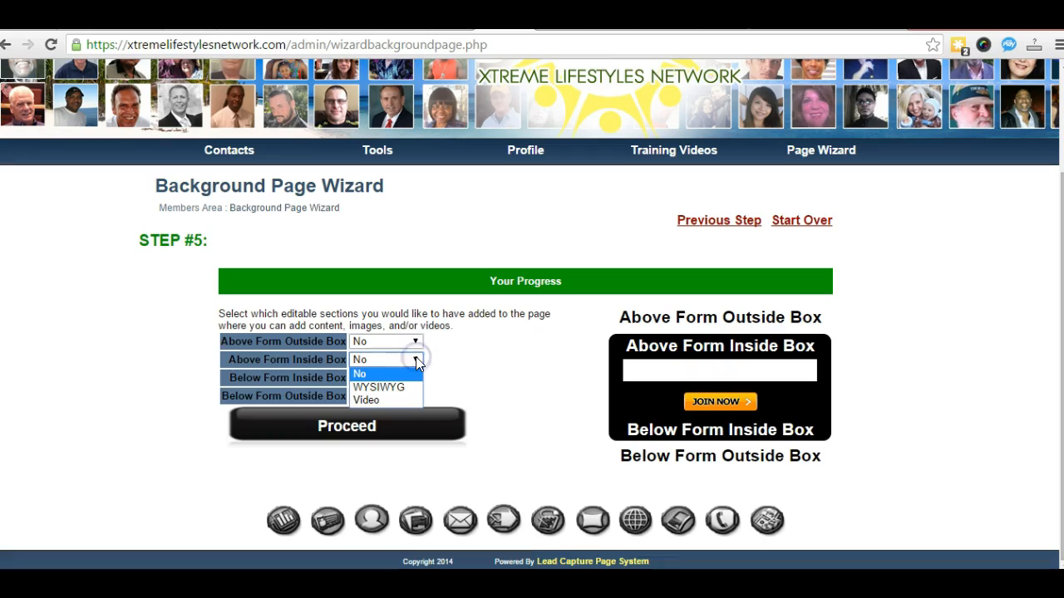
{"action": "left_click", "coordinate": [391, 385]}
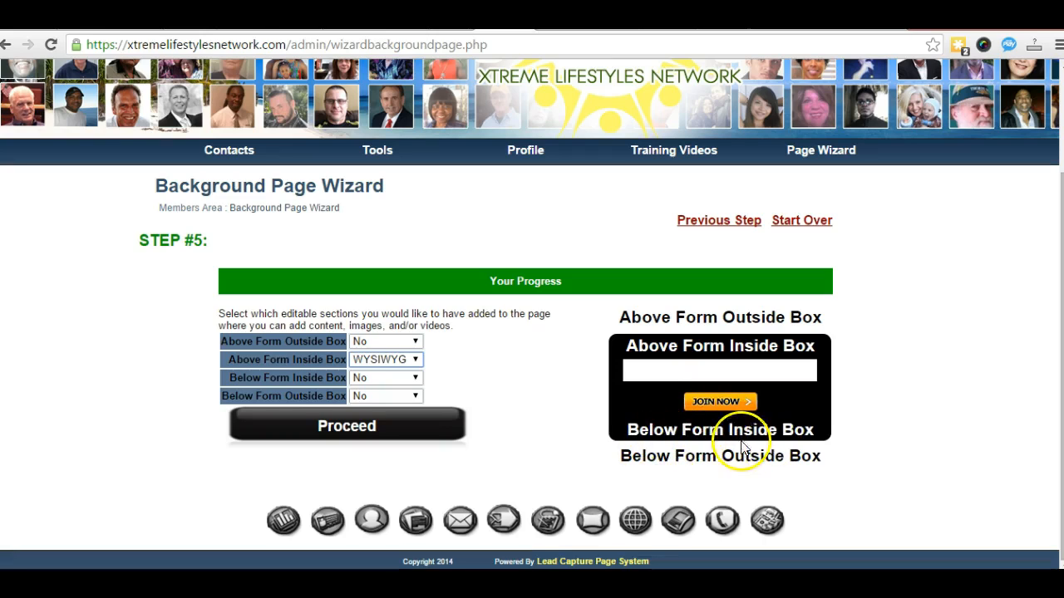
{"action": "left_click", "coordinate": [415, 378]}
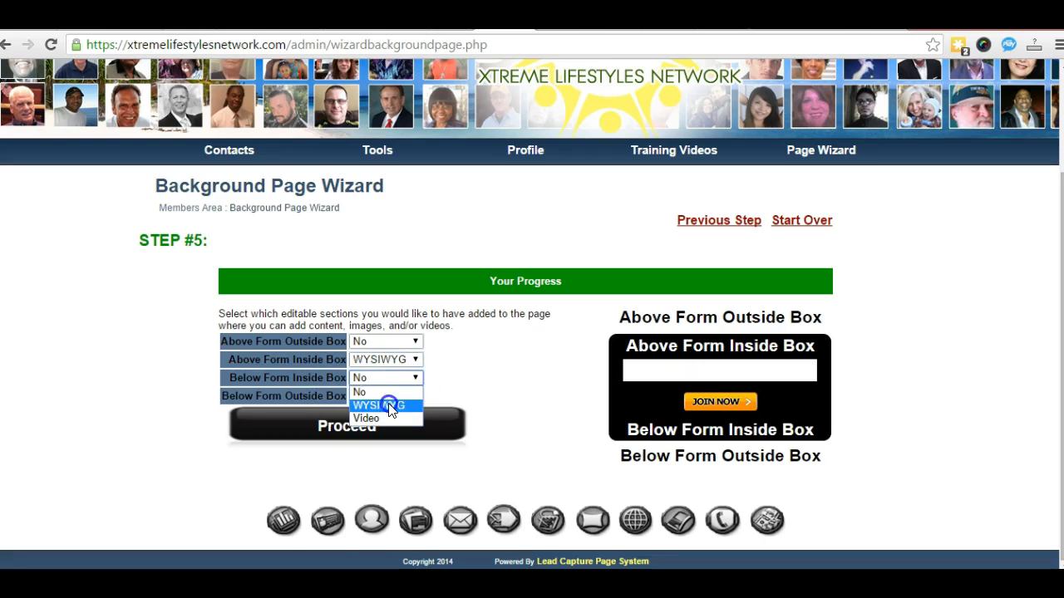
{"action": "left_click", "coordinate": [385, 405]}
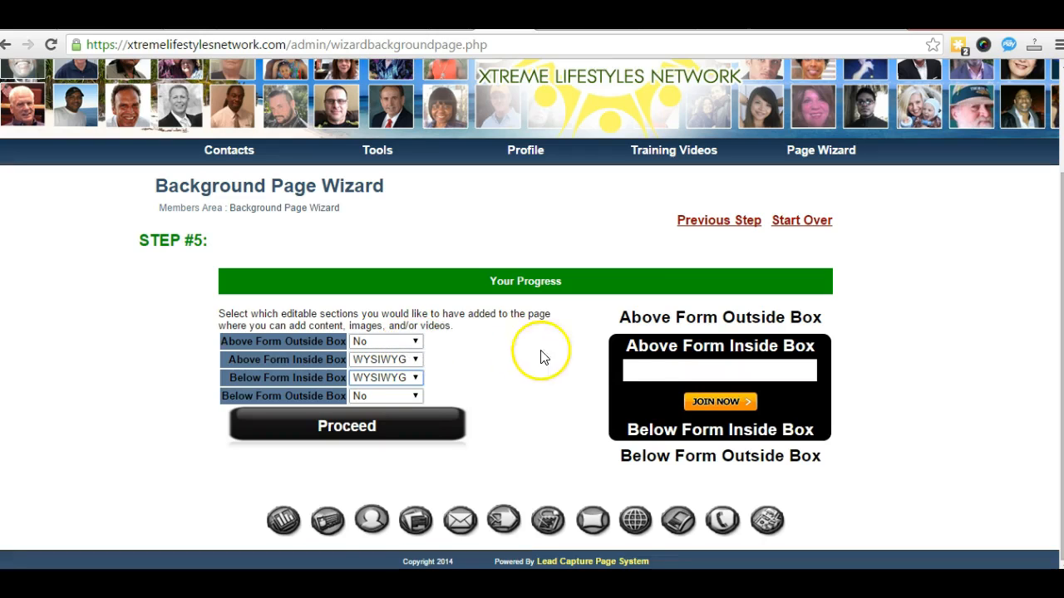
Step: Highlight the Above Form Outside Box option, then proceed to the page editor
{"action": "left_click", "coordinate": [619, 318]}
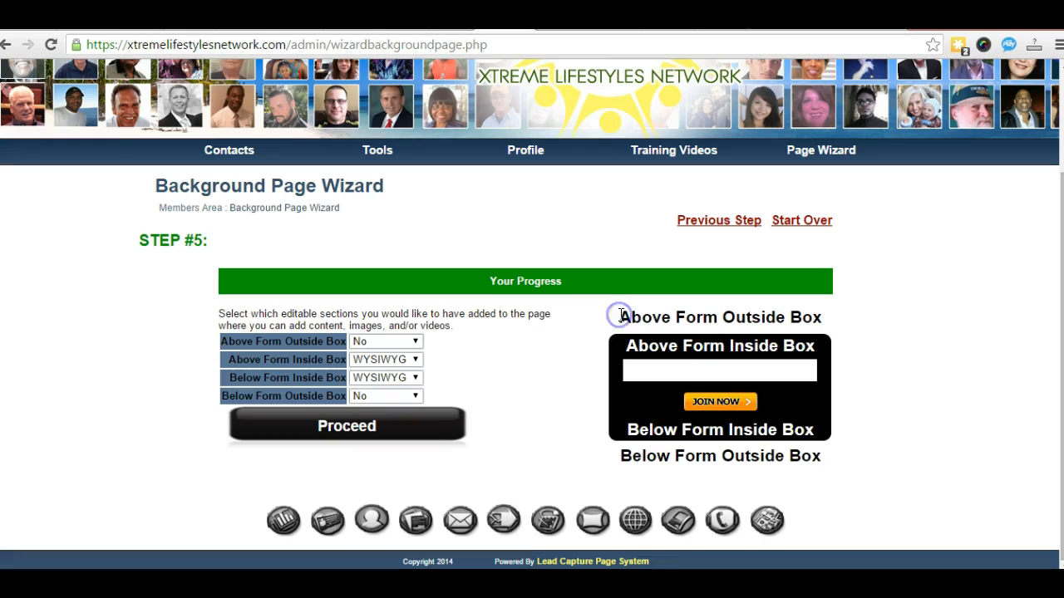
{"action": "left_click_drag", "start_coordinate": [619, 316], "coordinate": [817, 317]}
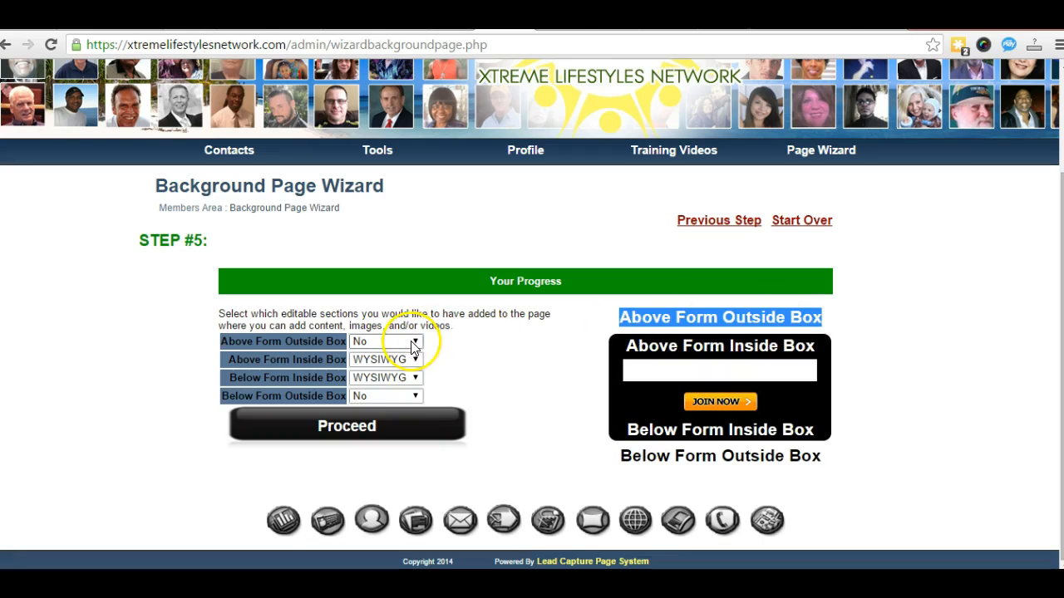
{"action": "left_click", "coordinate": [959, 302]}
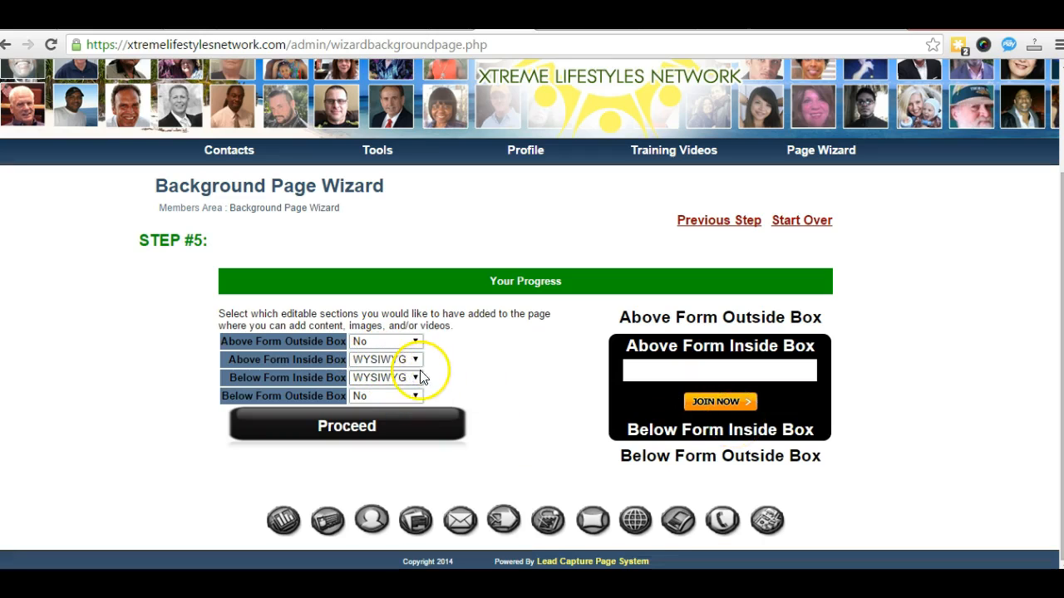
{"action": "left_click", "coordinate": [351, 430]}
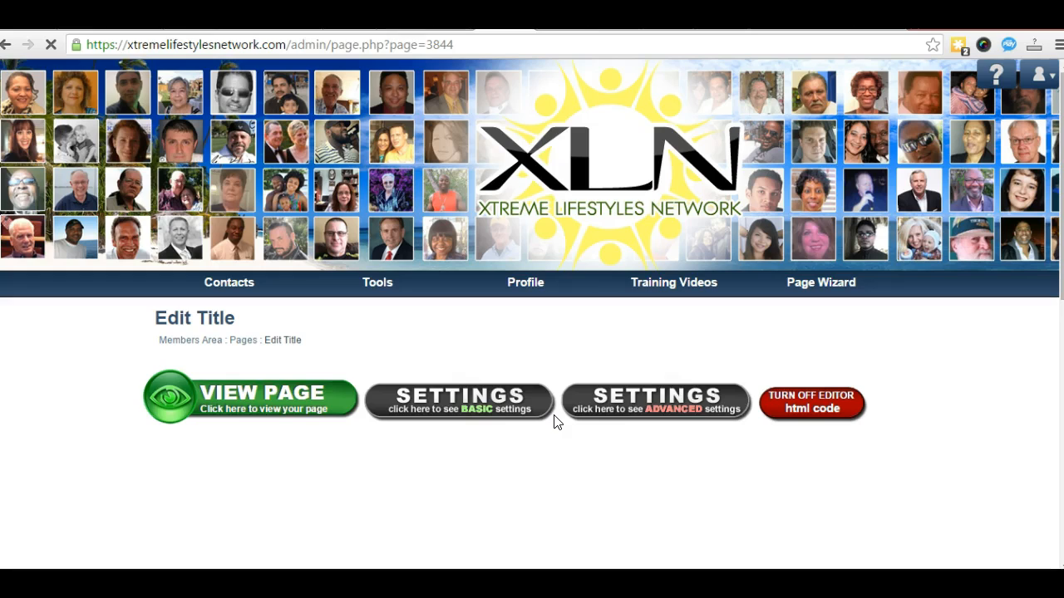
Step: Scroll the Edit Title page to view both PUT YOUR CONTENT HERE editor sections
{"action": "scroll", "coordinate": [559, 431], "scroll_direction": "down", "scroll_amount": 3}
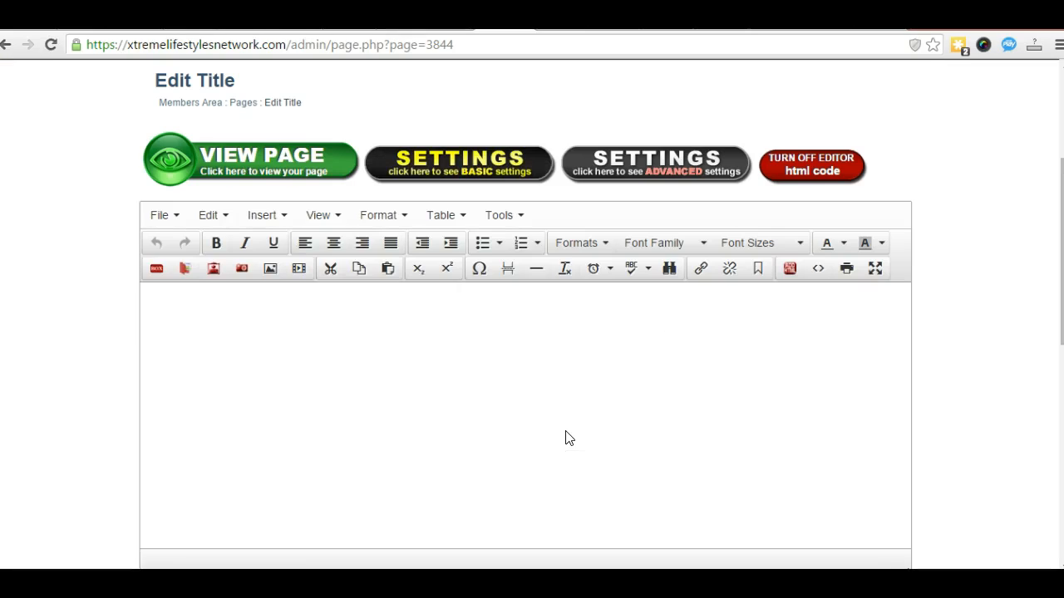
{"action": "scroll", "coordinate": [567, 439], "scroll_direction": "down", "scroll_amount": 2}
{"action": "scroll", "coordinate": [568, 439], "scroll_direction": "up", "scroll_amount": 1}
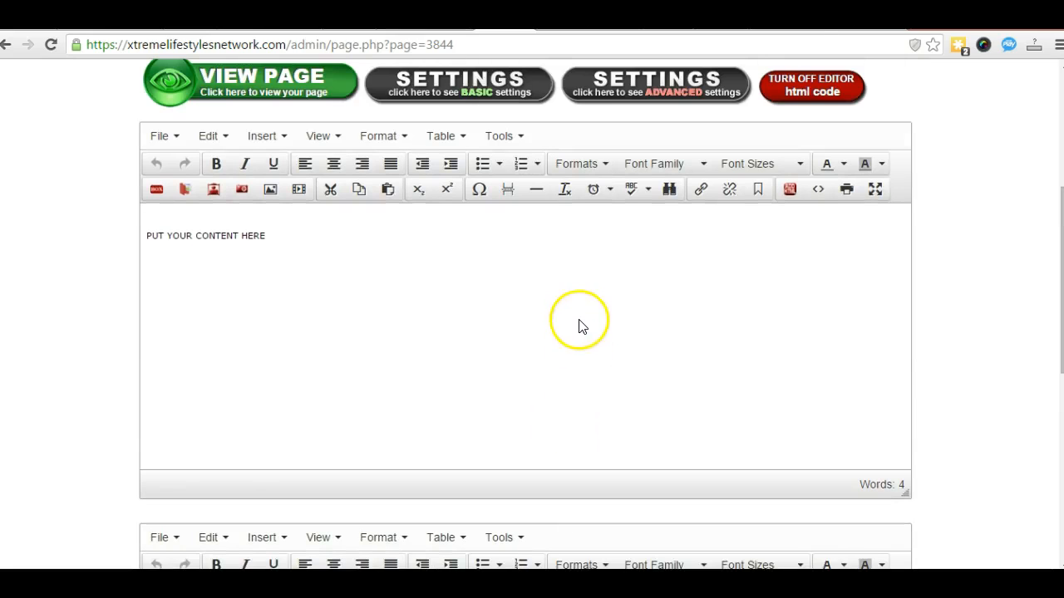
{"action": "scroll", "coordinate": [579, 431], "scroll_direction": "down", "scroll_amount": 3}
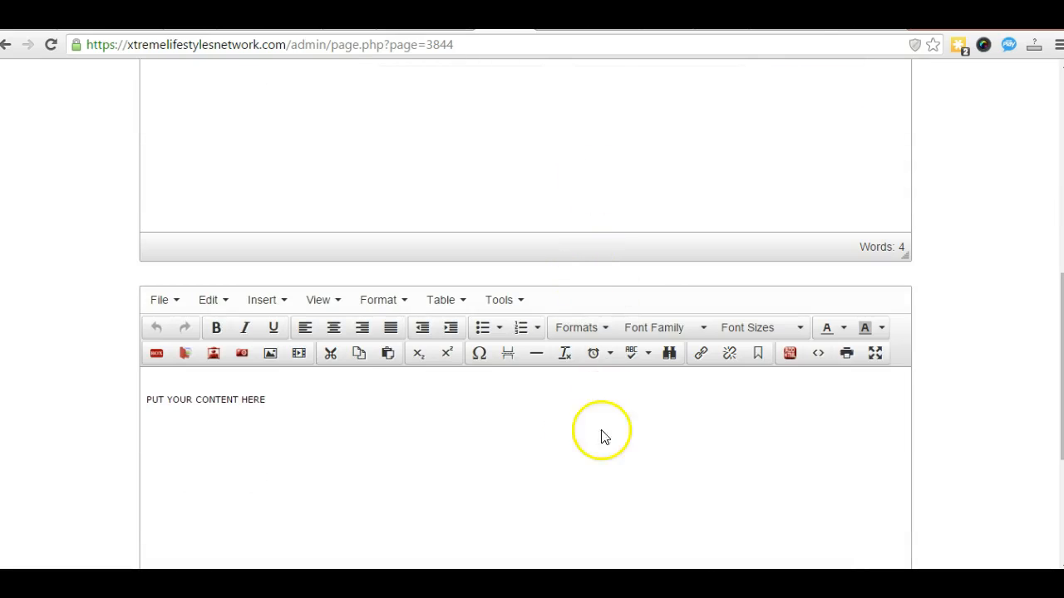
{"action": "scroll", "coordinate": [584, 384], "scroll_direction": "up", "scroll_amount": 3}
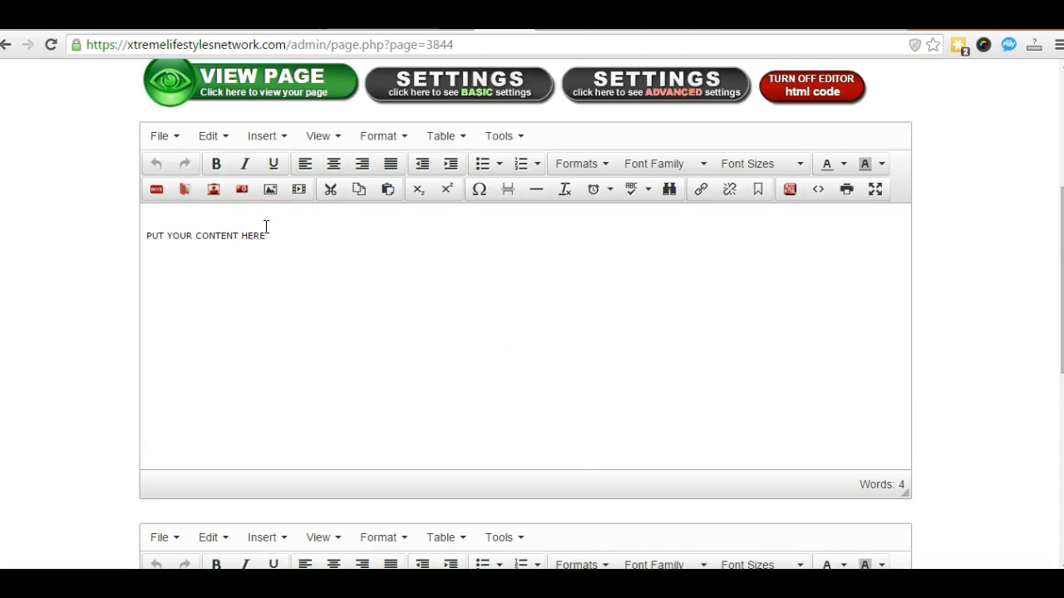
{"action": "scroll", "coordinate": [291, 266], "scroll_direction": "down", "scroll_amount": 4}
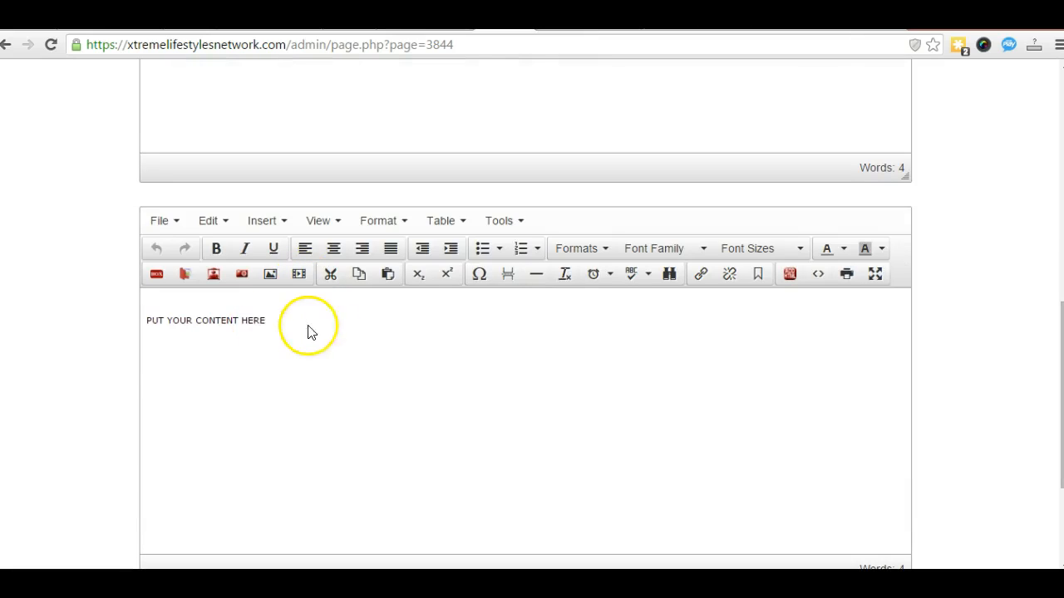
Step: Replace the lower placeholder with 'We Hate Spam. We Respect your Privacy.' and select it
{"action": "left_click", "coordinate": [267, 320]}
{"action": "left_click_drag", "start_coordinate": [266, 320], "coordinate": [146, 321]}
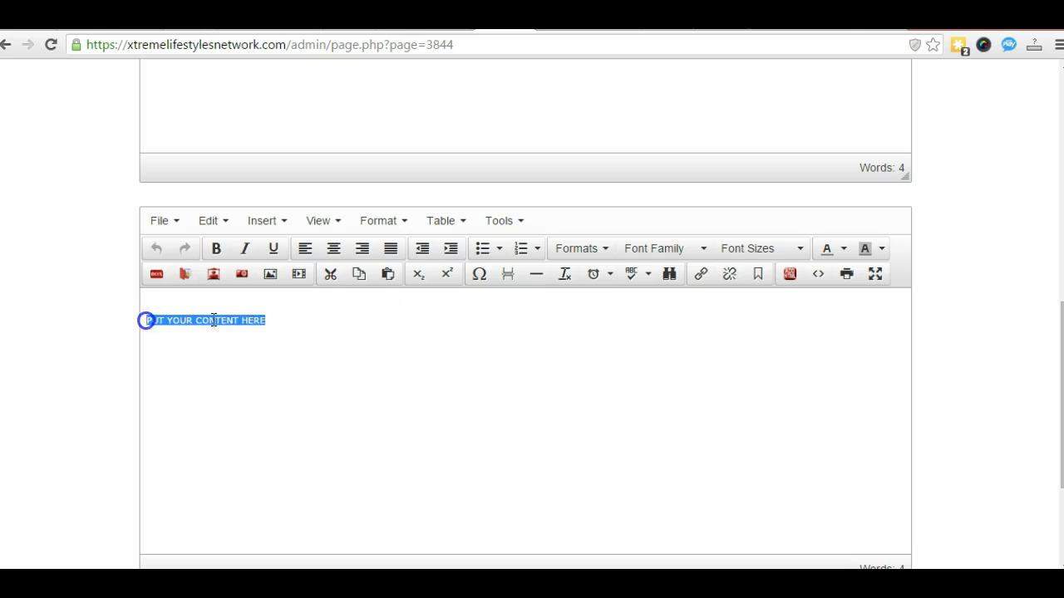
{"action": "type", "text": "We"}
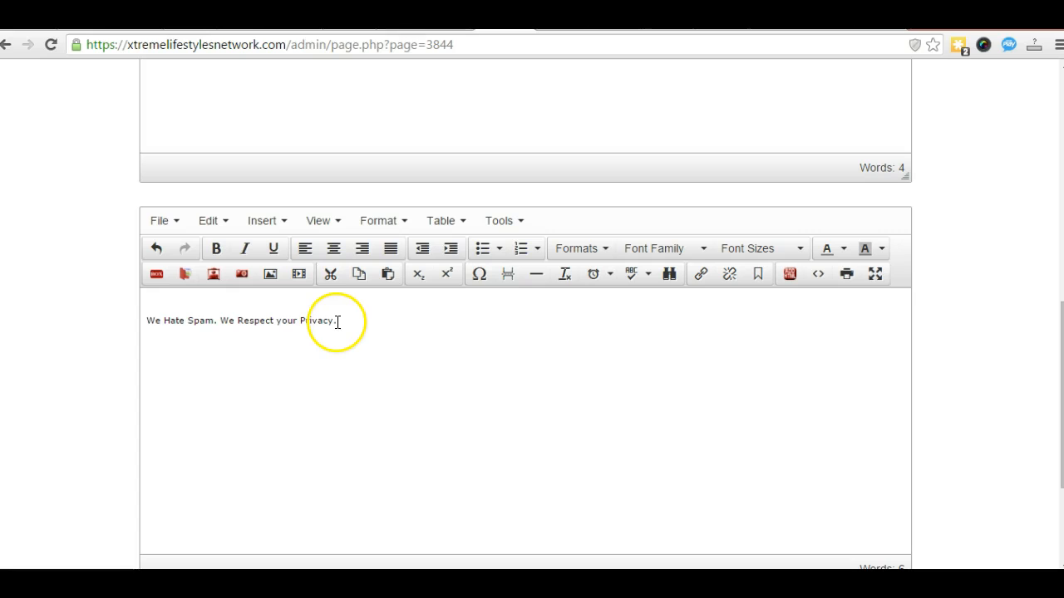
{"action": "left_click_drag", "start_coordinate": [336, 321], "coordinate": [145, 321]}
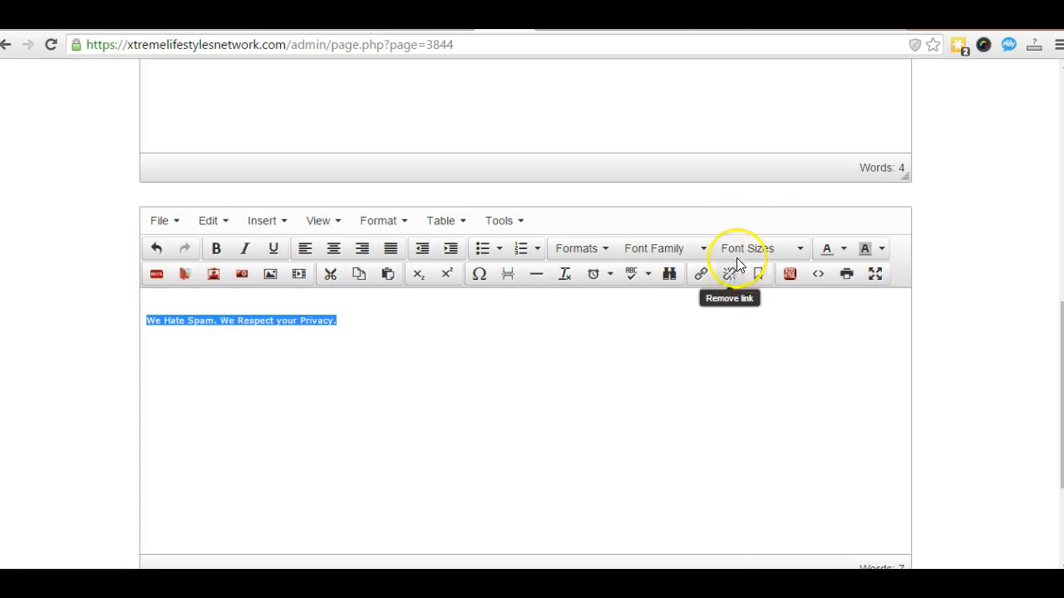
Step: Centre the privacy sentence and delete the blank line above it
{"action": "left_click", "coordinate": [333, 251]}
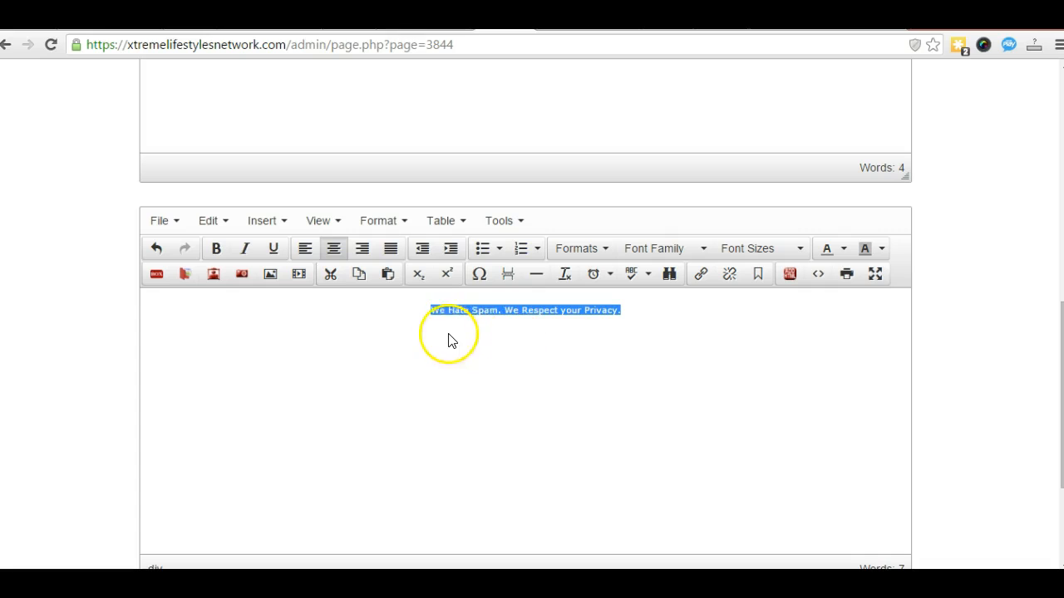
{"action": "left_click", "coordinate": [422, 310]}
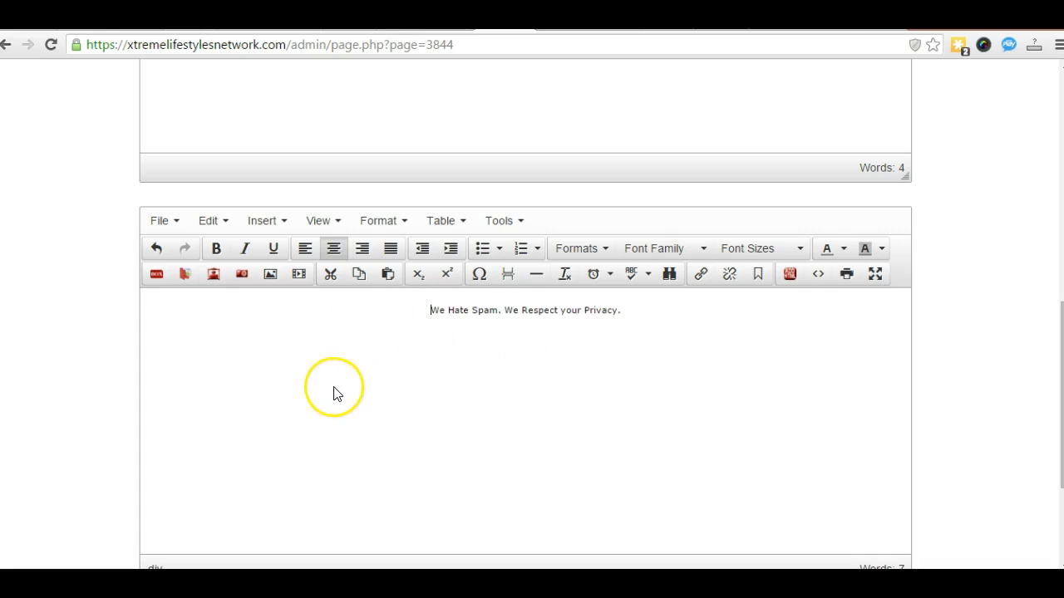
{"action": "key", "text": "BackSpace"}
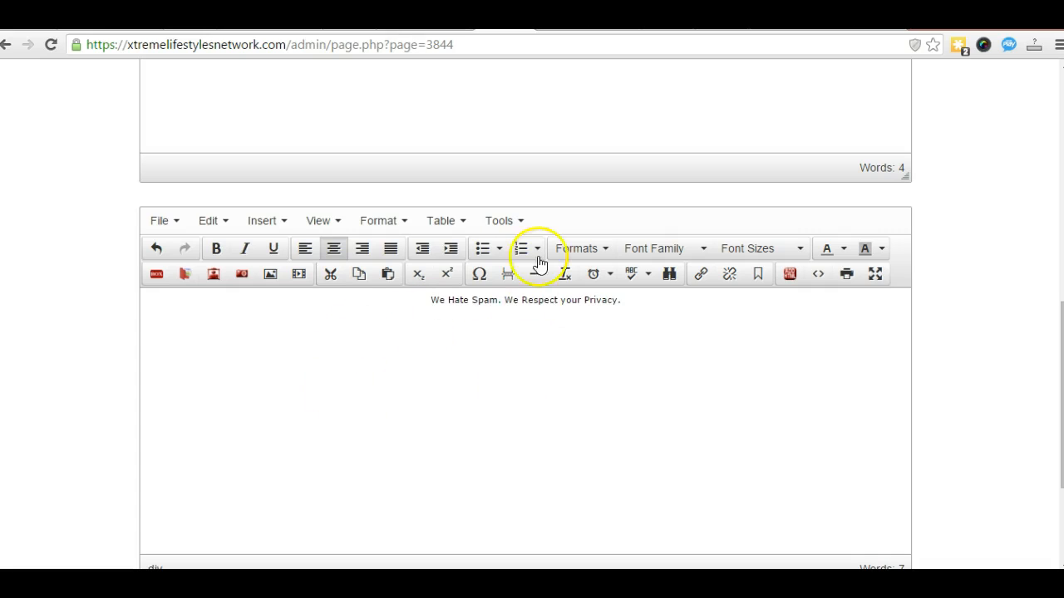
{"action": "left_click", "coordinate": [541, 319]}
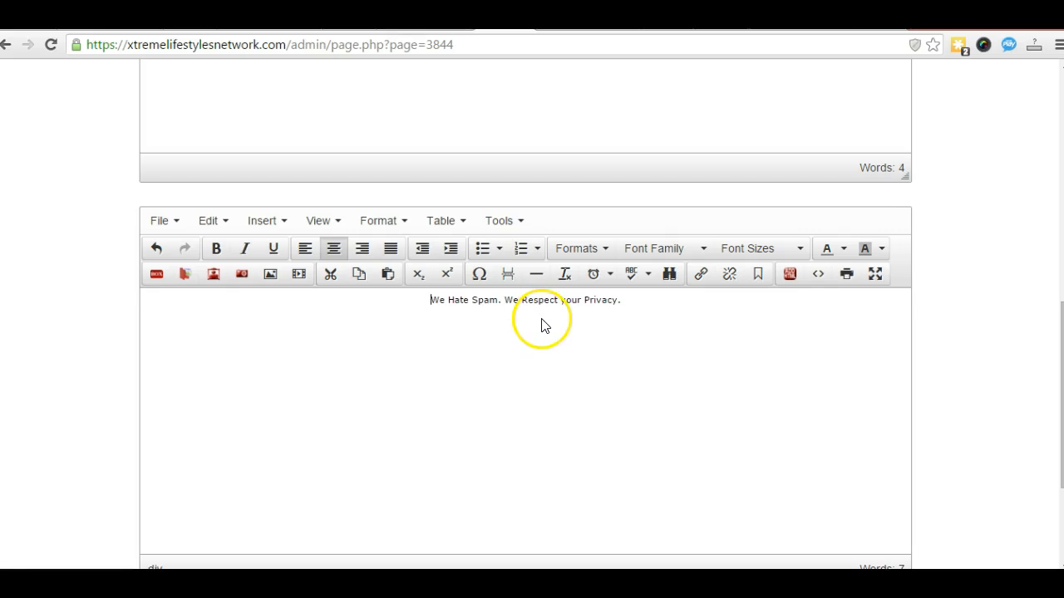
Step: Reselect the sentence and browse the font family and size lists without changing anything
{"action": "left_click_drag", "start_coordinate": [622, 300], "coordinate": [432, 303]}
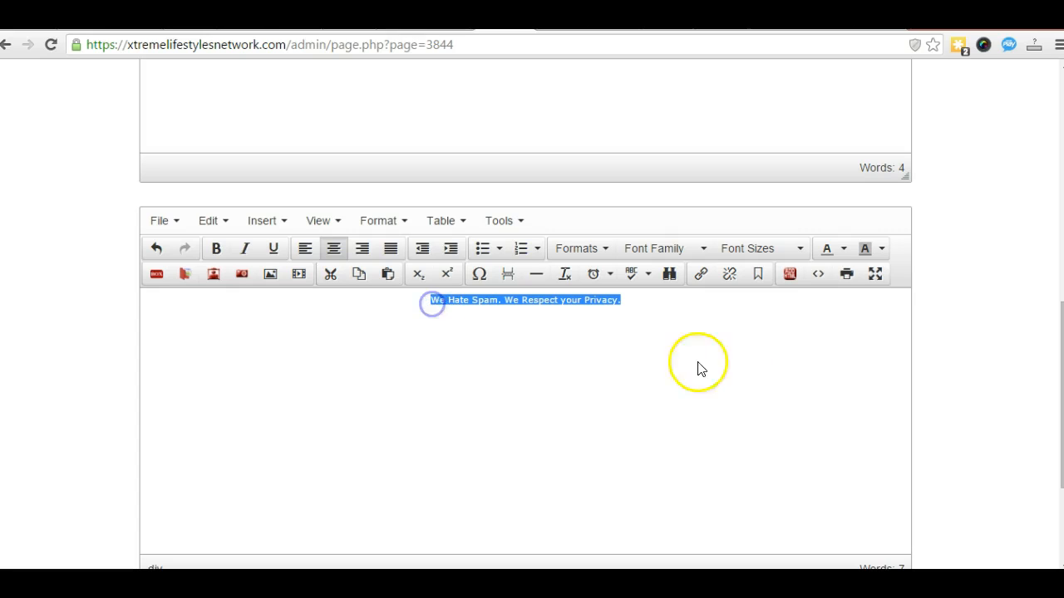
{"action": "left_click", "coordinate": [703, 249]}
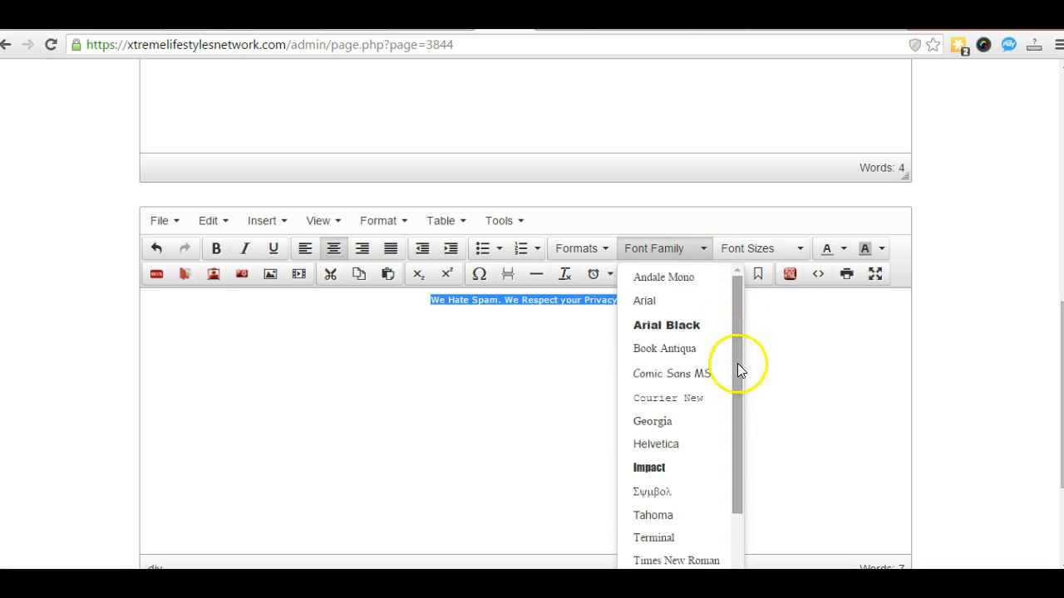
{"action": "left_click", "coordinate": [827, 349]}
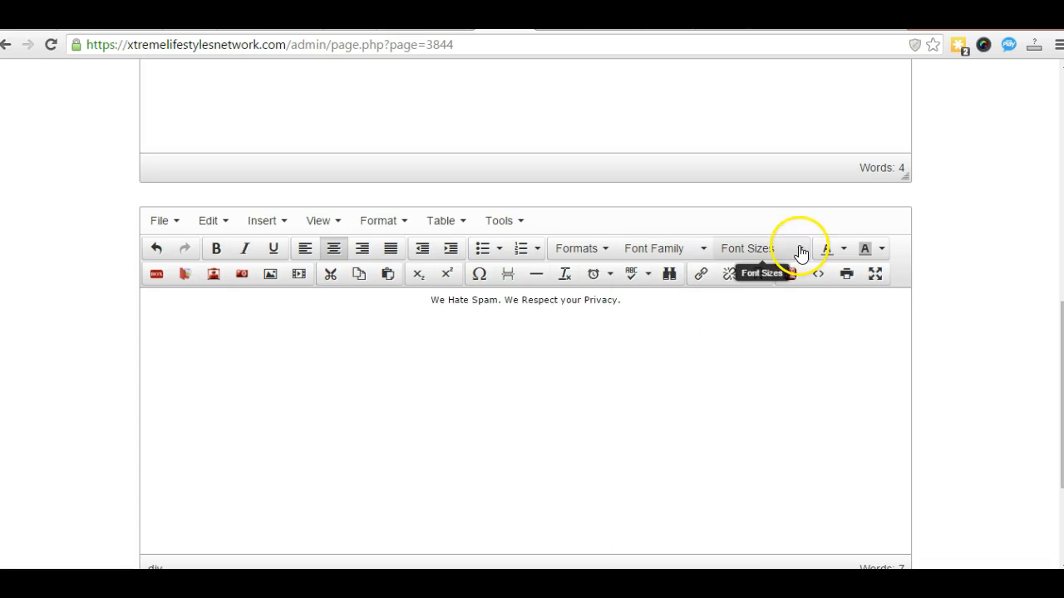
{"action": "left_click", "coordinate": [801, 250]}
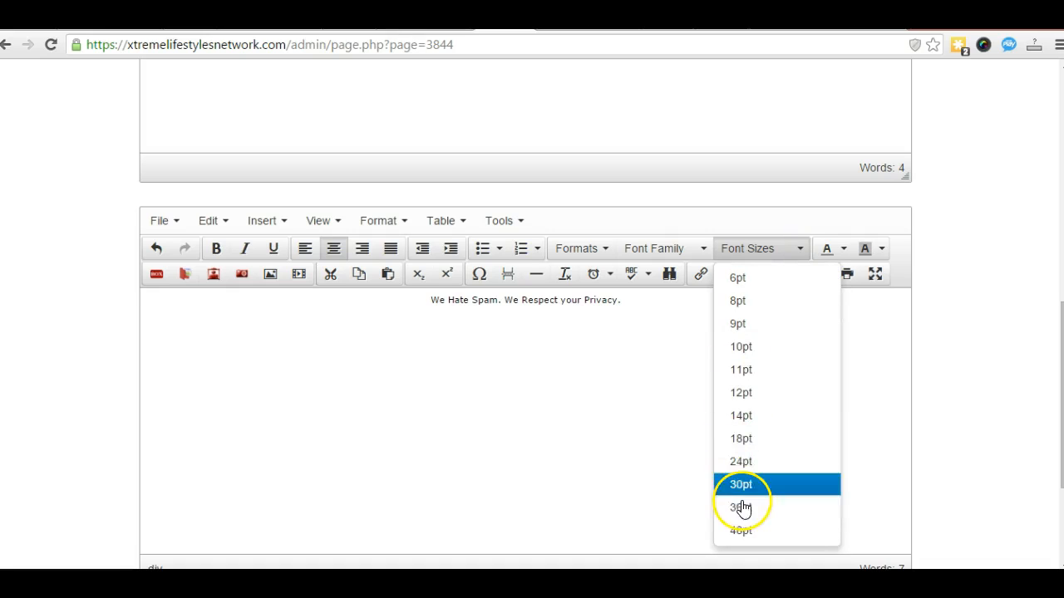
{"action": "left_click", "coordinate": [610, 398]}
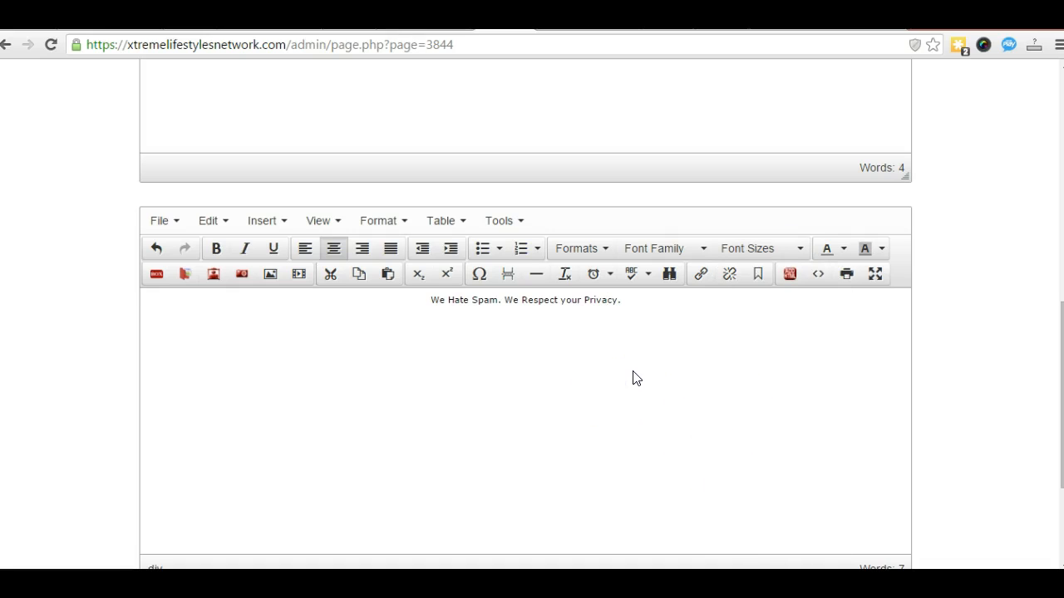
{"action": "left_click_drag", "start_coordinate": [621, 301], "coordinate": [432, 300]}
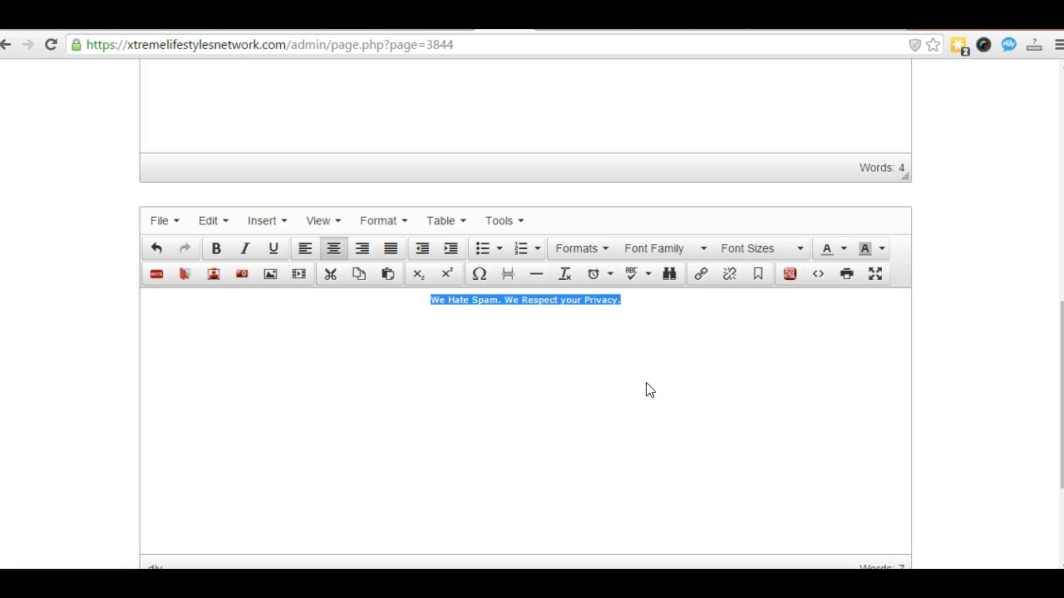
Step: Set the privacy line's font to Book Antiqua at 14pt
{"action": "left_click", "coordinate": [703, 252]}
{"action": "left_click", "coordinate": [677, 350]}
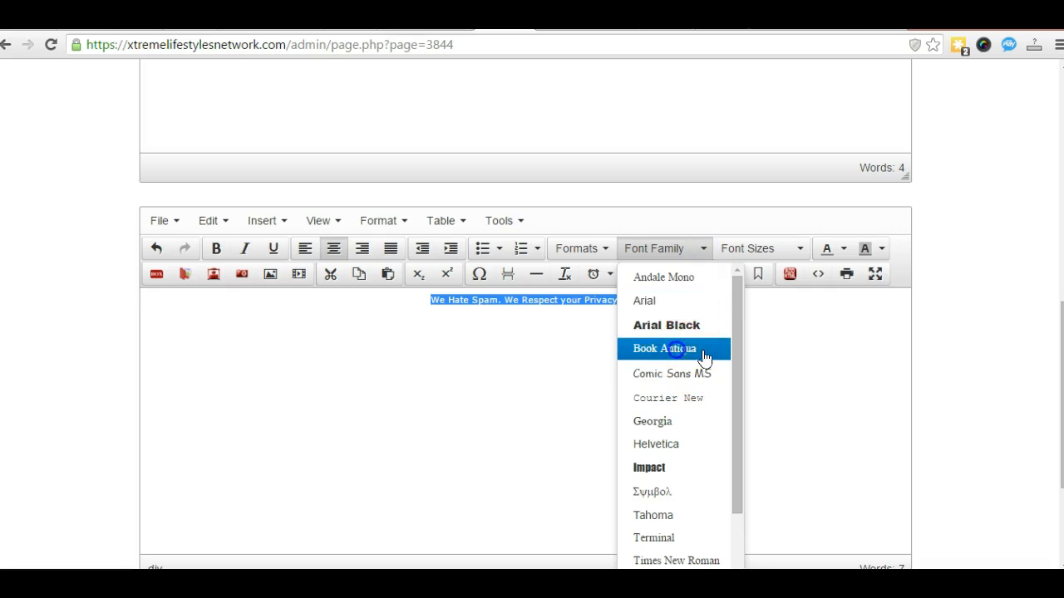
{"action": "left_click", "coordinate": [800, 250]}
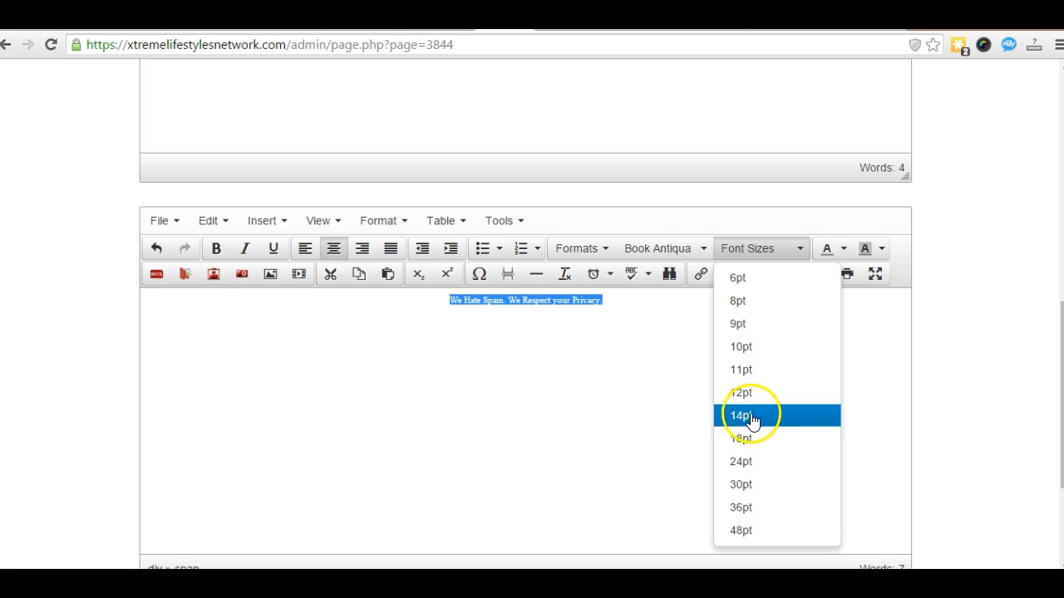
{"action": "left_click", "coordinate": [816, 416]}
{"action": "left_click", "coordinate": [730, 372]}
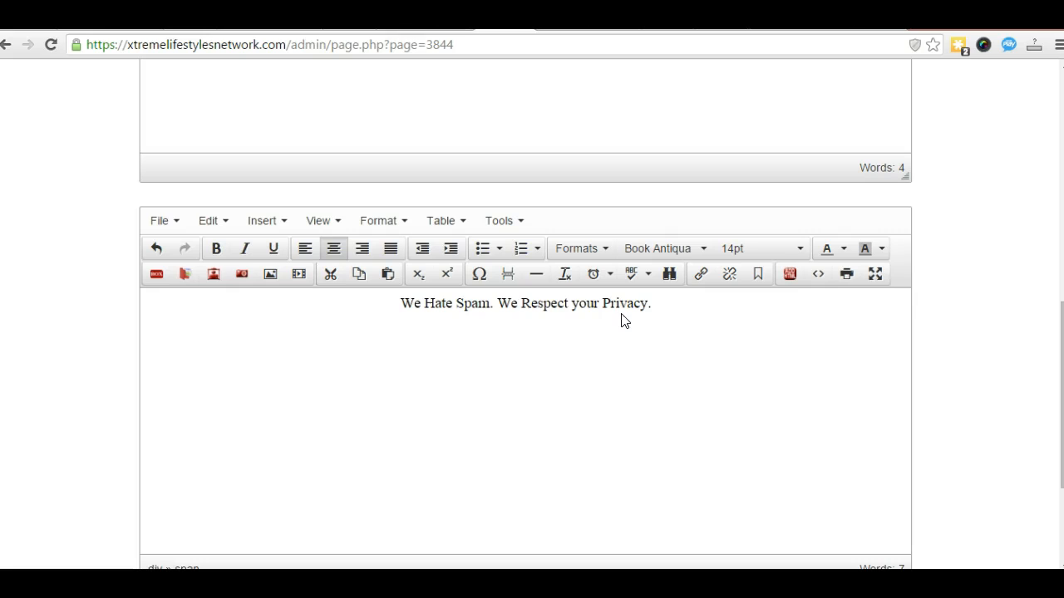
Step: Try a dark red background on the privacy line, then clear the background colour
{"action": "left_click", "coordinate": [883, 249]}
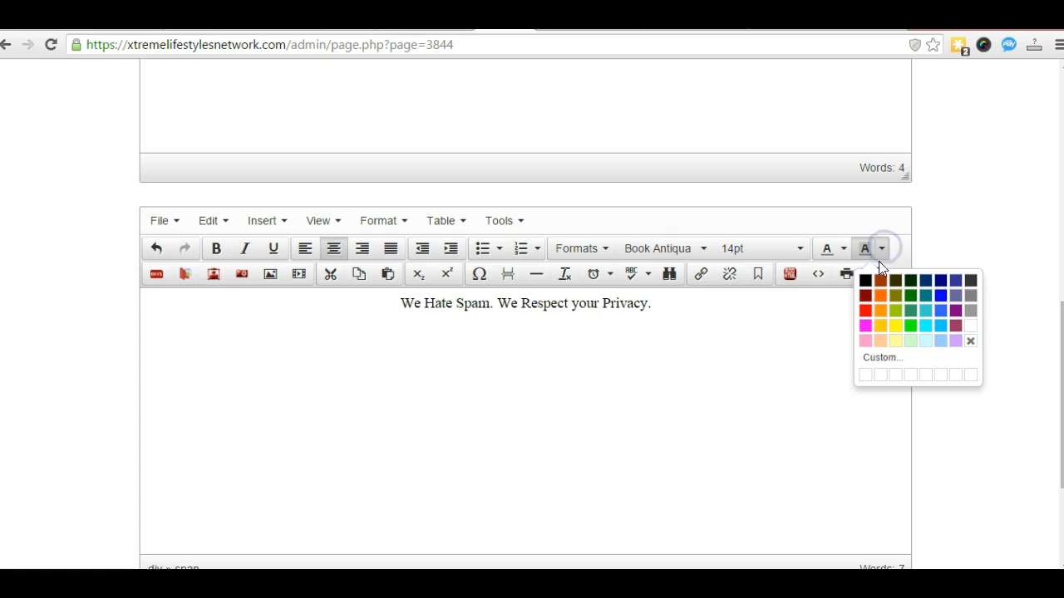
{"action": "left_click", "coordinate": [865, 295]}
{"action": "left_click", "coordinate": [800, 349]}
{"action": "left_click_drag", "start_coordinate": [654, 303], "coordinate": [391, 306]}
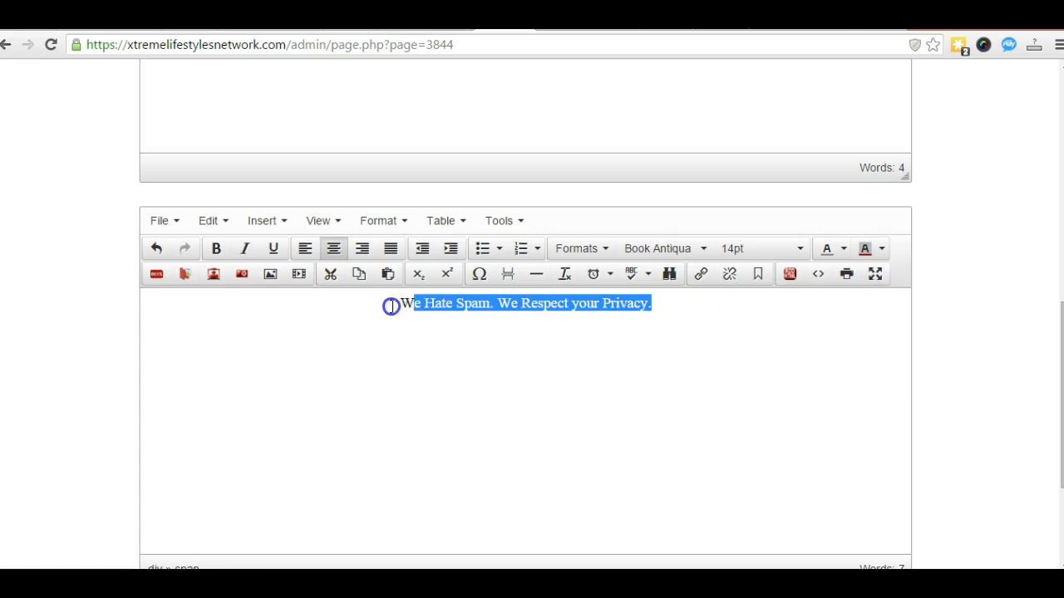
{"action": "left_click", "coordinate": [881, 248]}
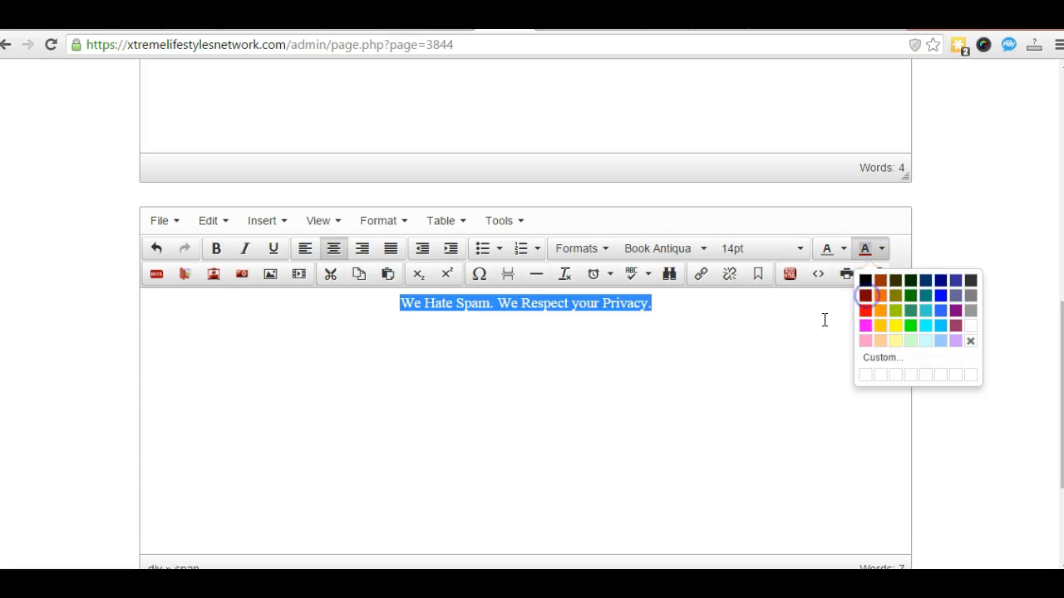
{"action": "left_click", "coordinate": [789, 344]}
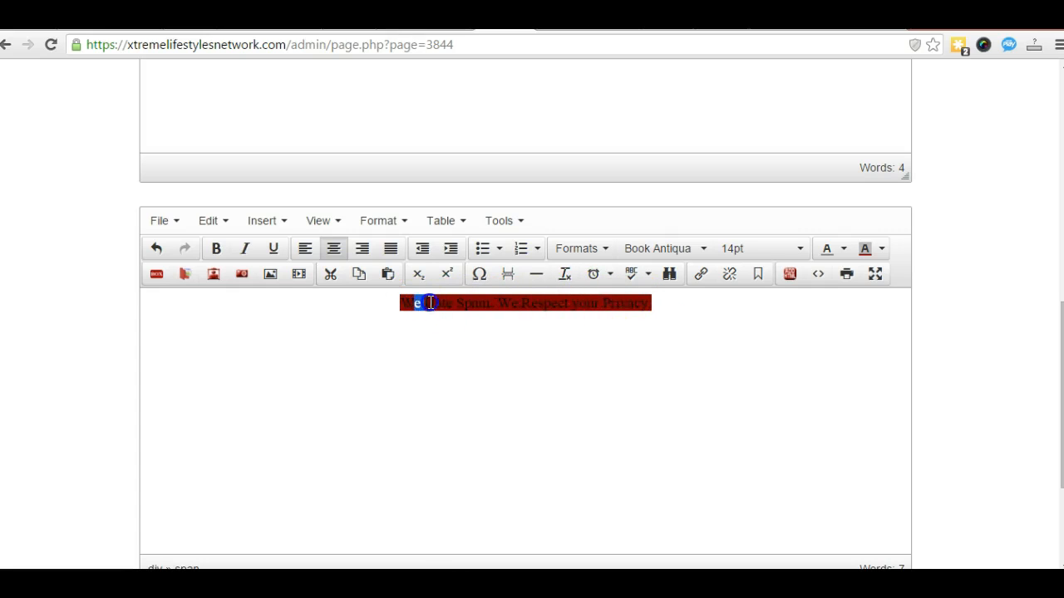
{"action": "left_click_drag", "start_coordinate": [425, 303], "coordinate": [533, 310]}
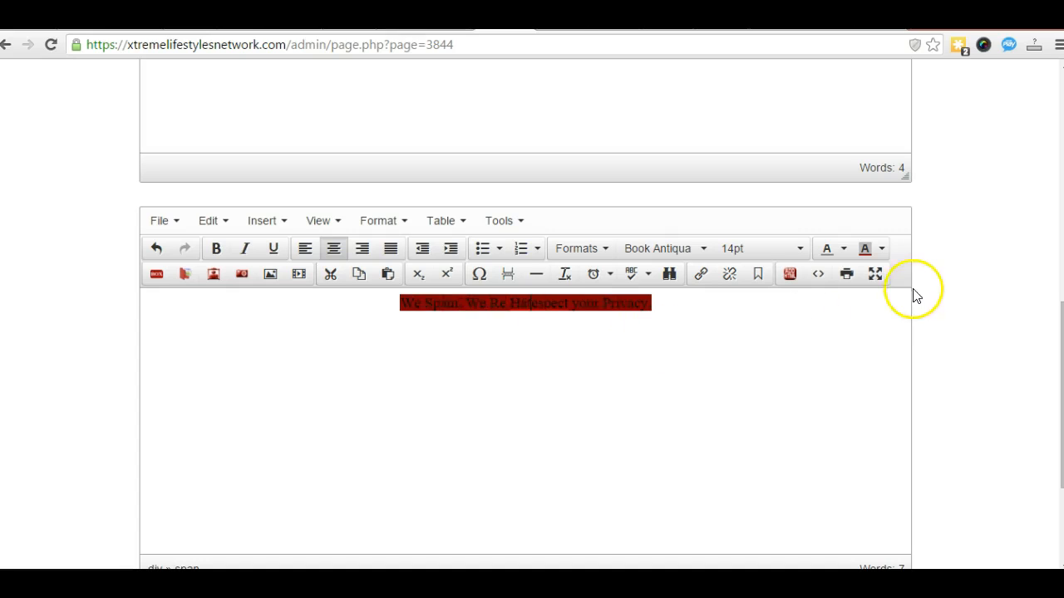
{"action": "left_click", "coordinate": [885, 250]}
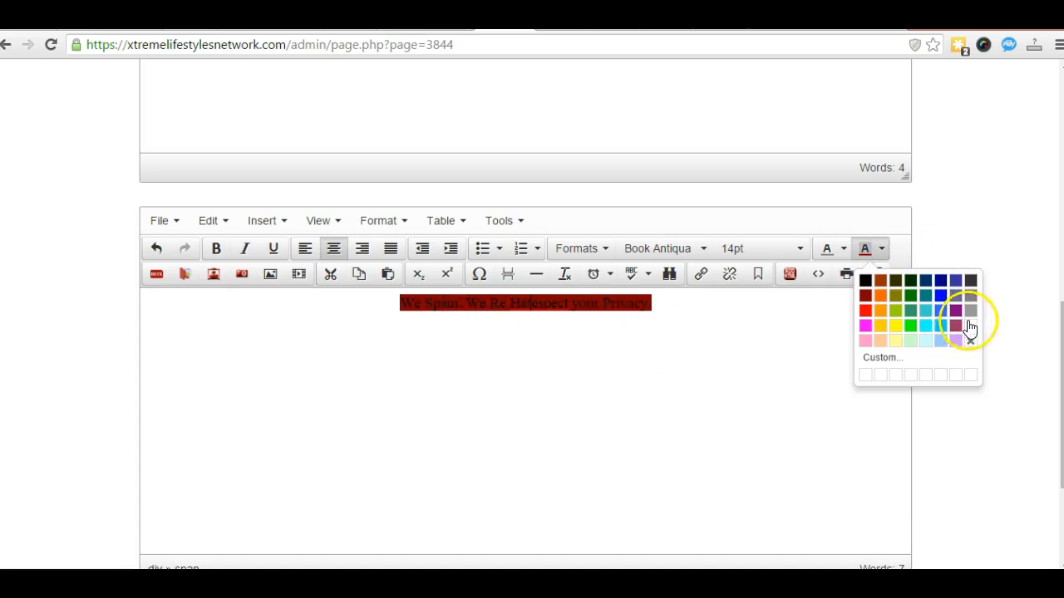
{"action": "left_click", "coordinate": [974, 325]}
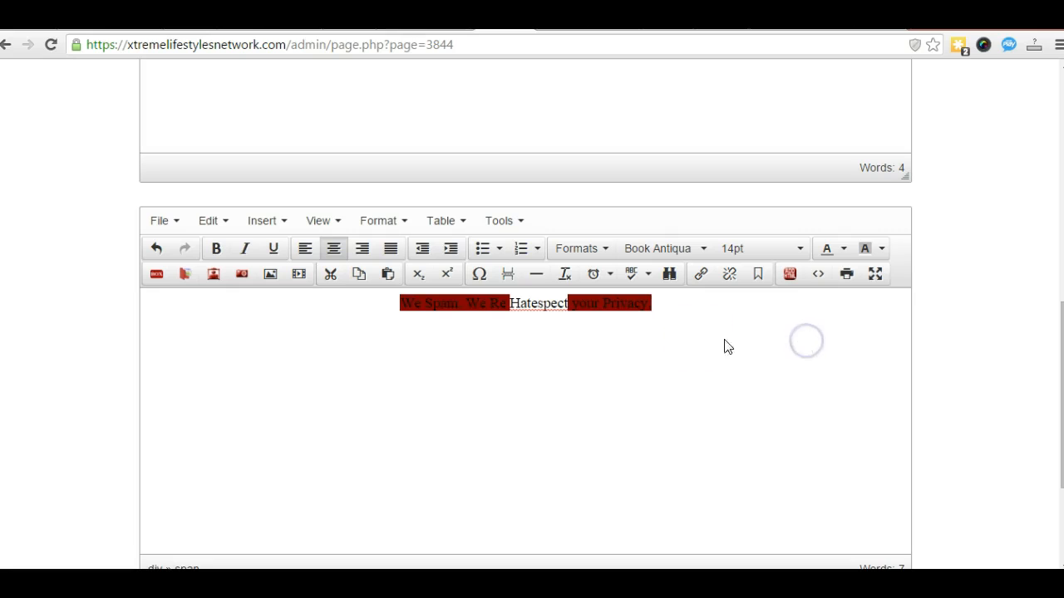
{"action": "left_click_drag", "start_coordinate": [652, 305], "coordinate": [375, 311]}
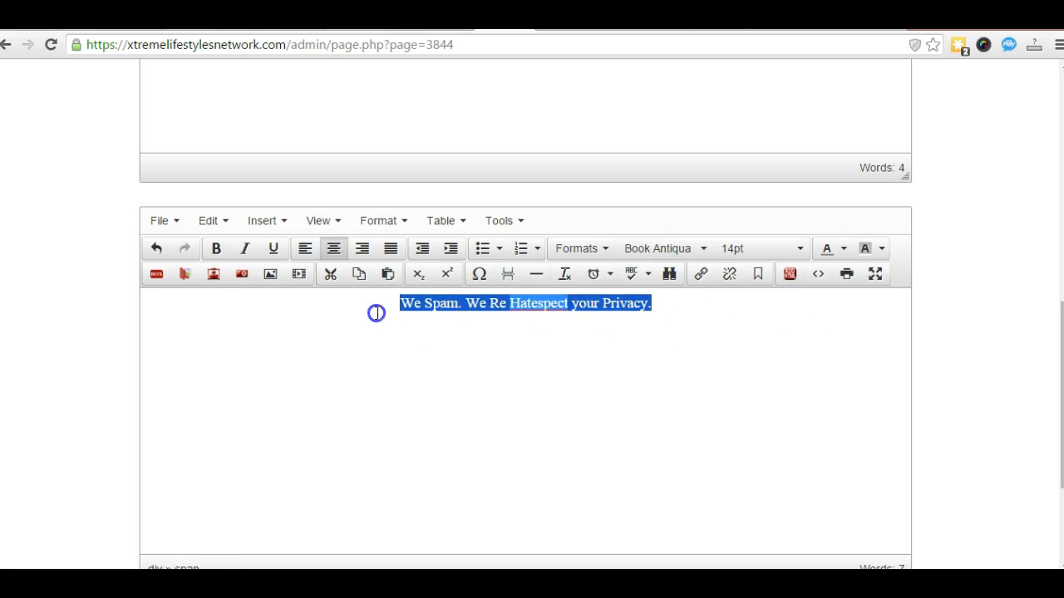
{"action": "left_click", "coordinate": [882, 250]}
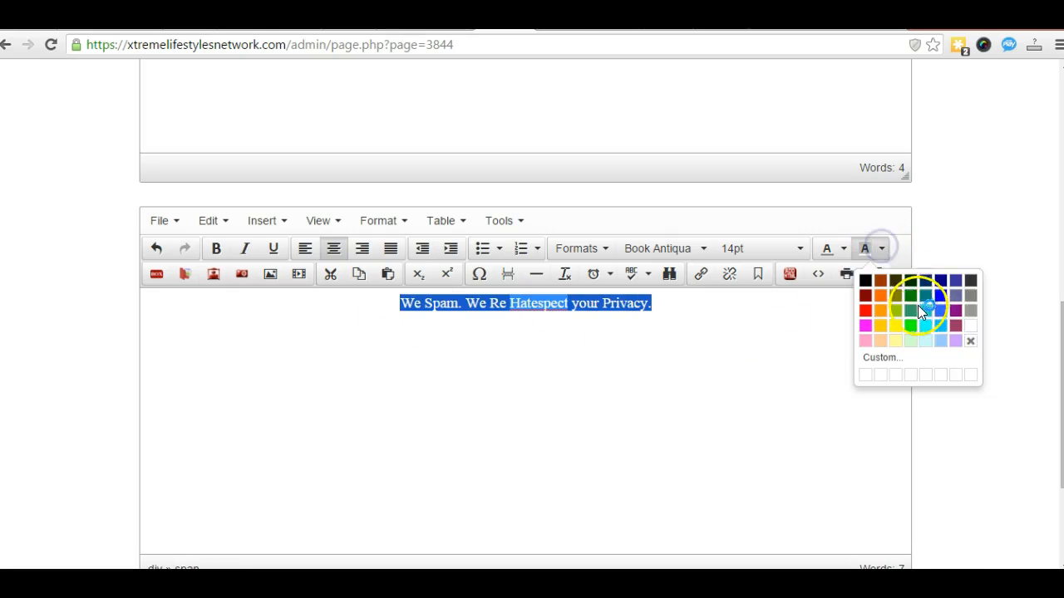
{"action": "left_click", "coordinate": [755, 376]}
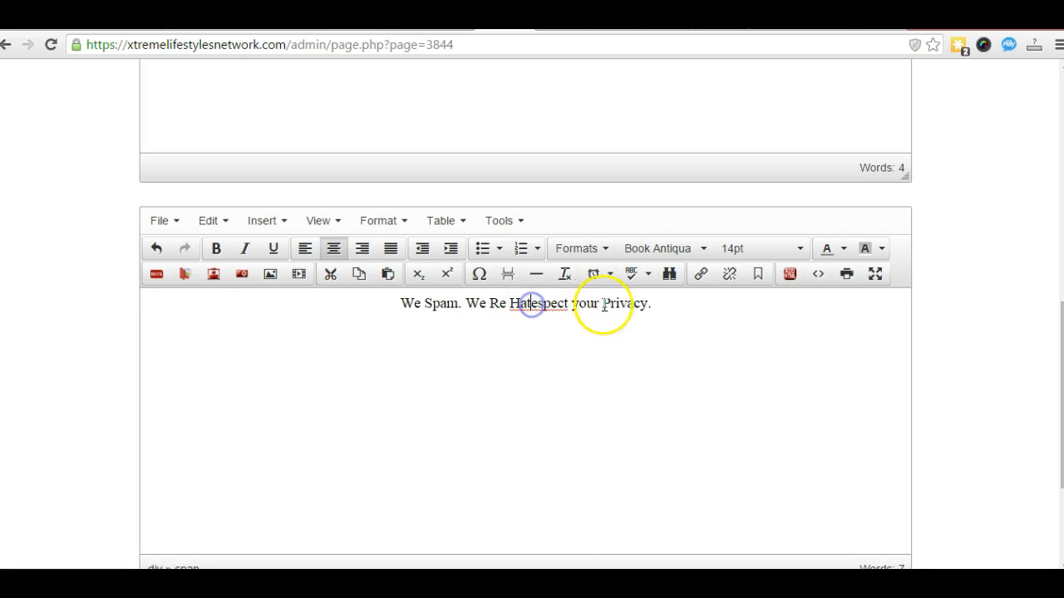
Step: Fix the wording to 'We hate spam. We respect your Privacy.'
{"action": "key", "text": "BackSpace"}
{"action": "key", "text": "BackSpace"}
{"action": "key", "text": "BackSpace"}
{"action": "key", "text": "BackSpace"}
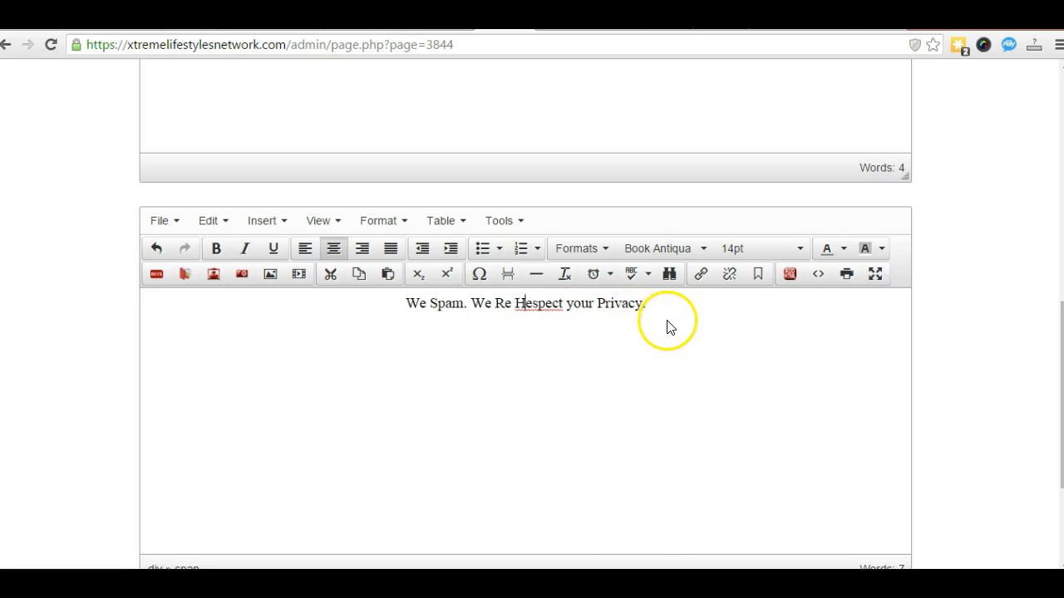
{"action": "key", "text": "BackSpace"}
{"action": "key", "text": "BackSpace"}
{"action": "key", "text": "BackSpace"}
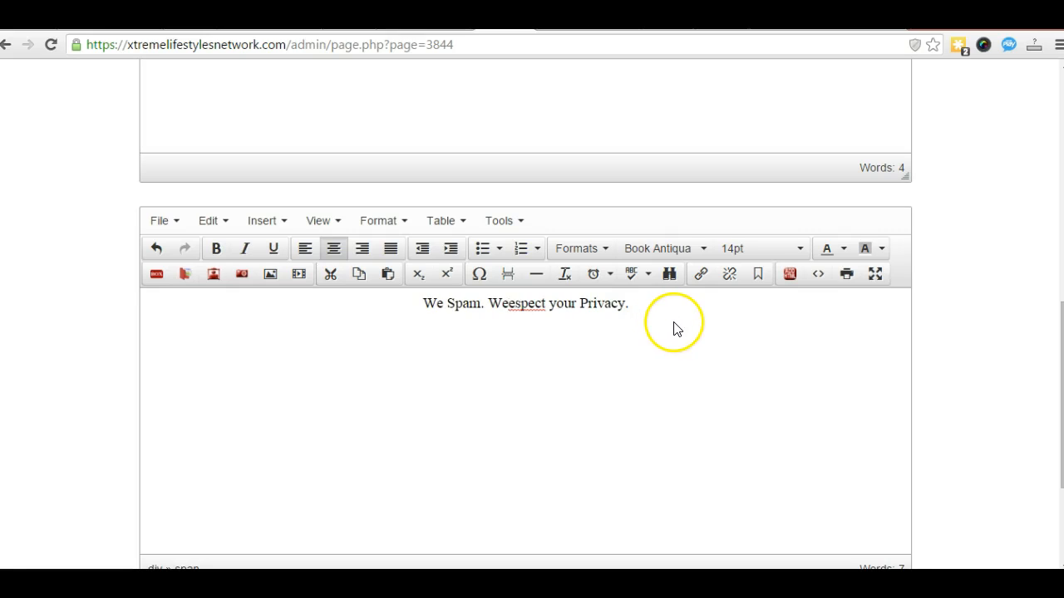
{"action": "type", "text": "r"}
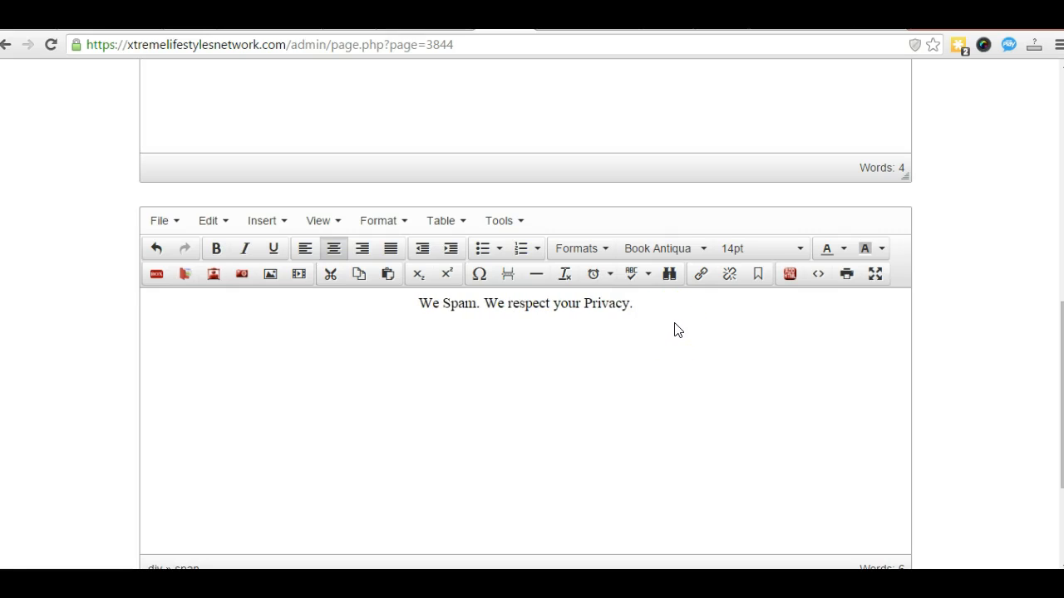
{"action": "left_click", "coordinate": [441, 304]}
{"action": "type", "text": "hate"}
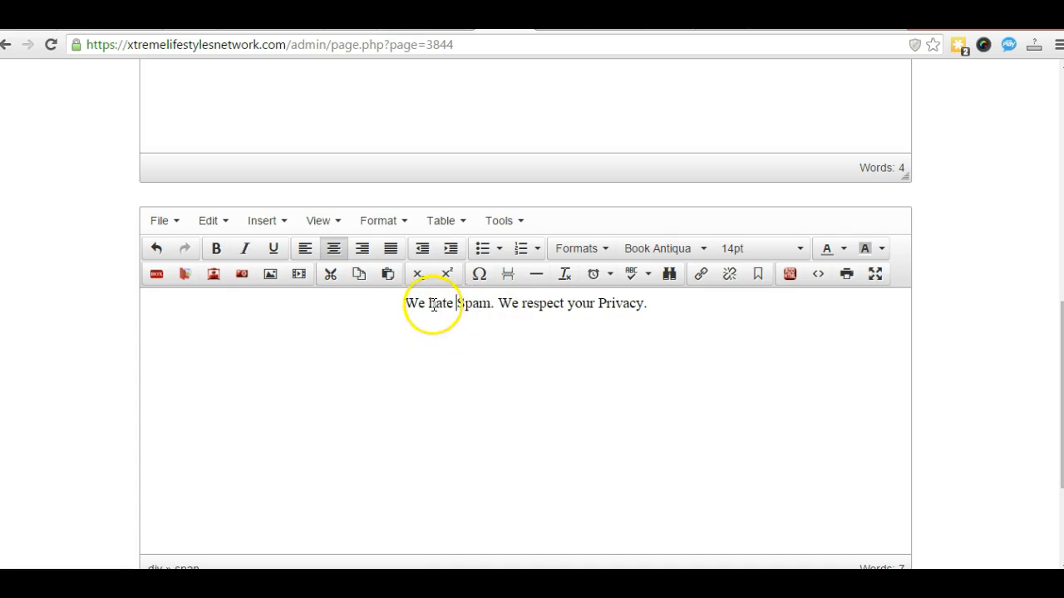
{"action": "left_click", "coordinate": [469, 303]}
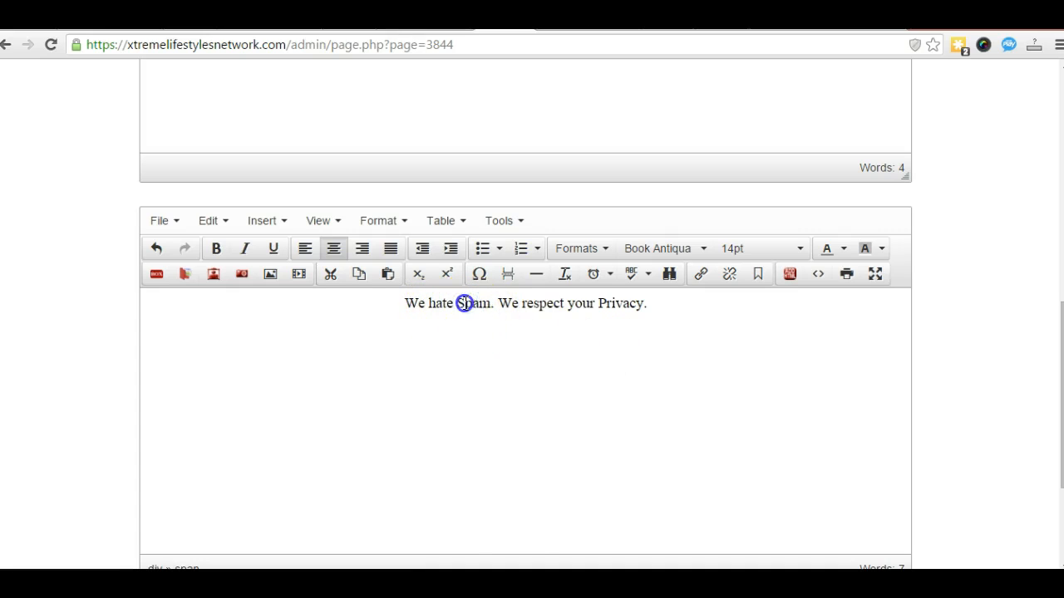
{"action": "key", "text": "BackSpace"}
{"action": "type", "text": "s"}
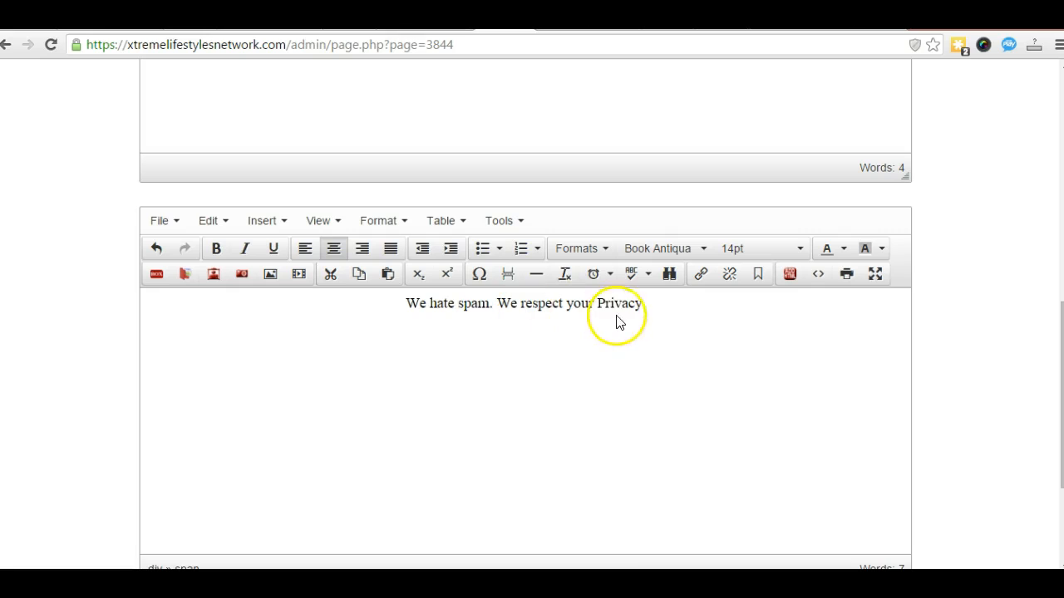
Step: Colour the whole privacy line yellow
{"action": "left_click", "coordinate": [628, 334]}
{"action": "left_click_drag", "start_coordinate": [647, 304], "coordinate": [415, 303]}
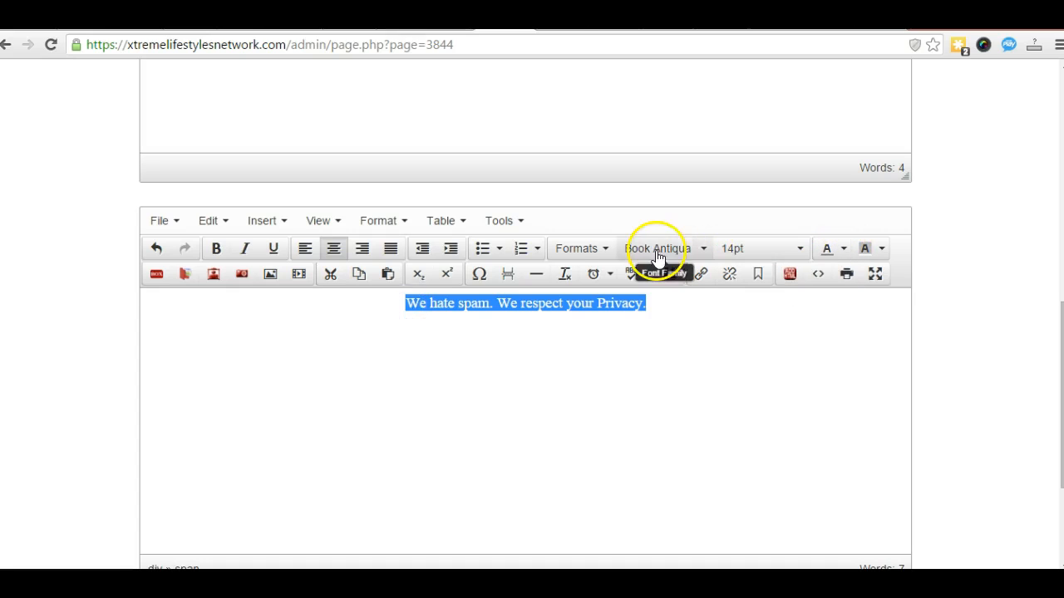
{"action": "left_click", "coordinate": [843, 249]}
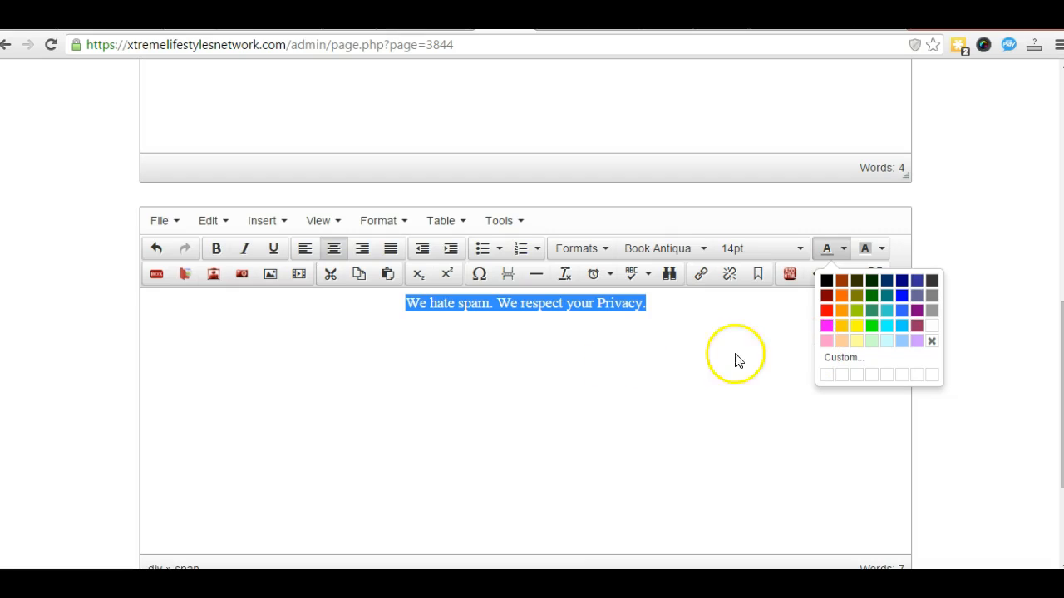
{"action": "left_click", "coordinate": [856, 326]}
{"action": "left_click", "coordinate": [694, 397]}
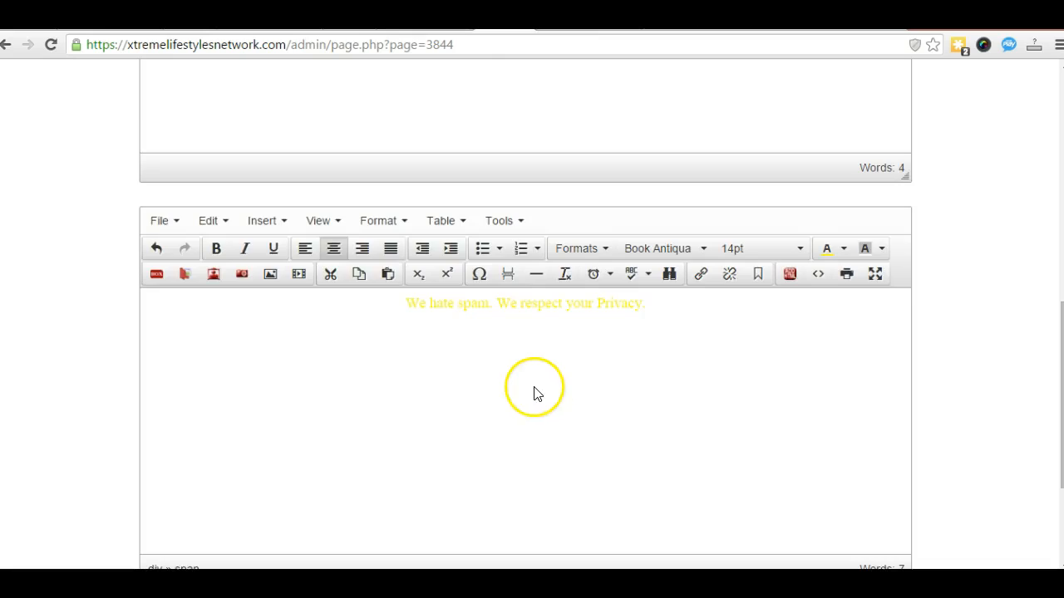
{"action": "scroll", "coordinate": [535, 393], "scroll_direction": "up", "scroll_amount": 3}
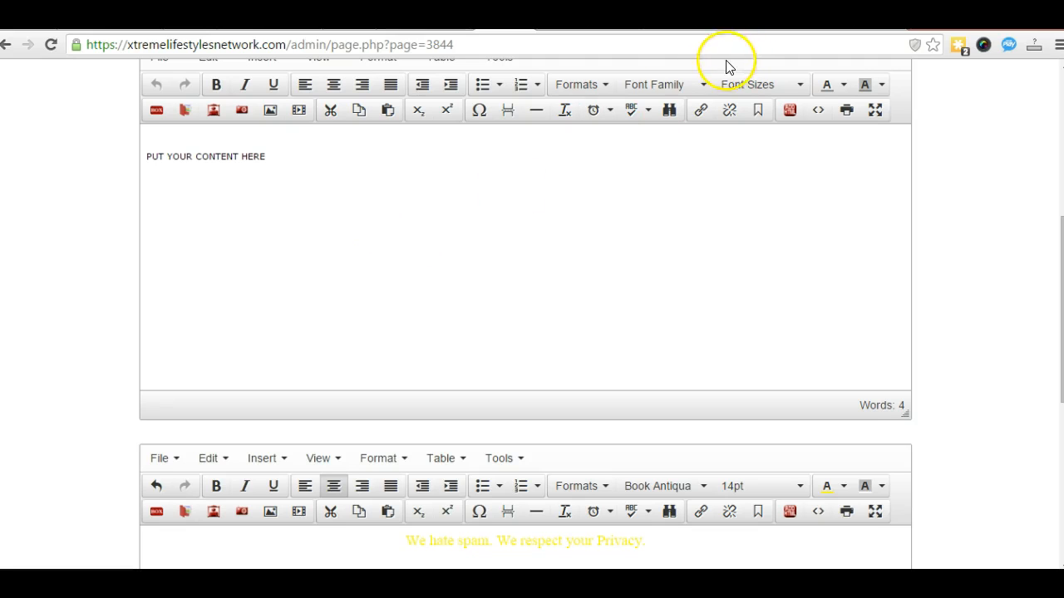
Step: Select the It's Time To Dream Big headline block through Get More Info in the page 101 tab
{"action": "scroll", "coordinate": [644, 81], "scroll_direction": "up", "scroll_amount": 1}
{"action": "scroll", "coordinate": [649, 73], "scroll_direction": "down", "scroll_amount": 1}
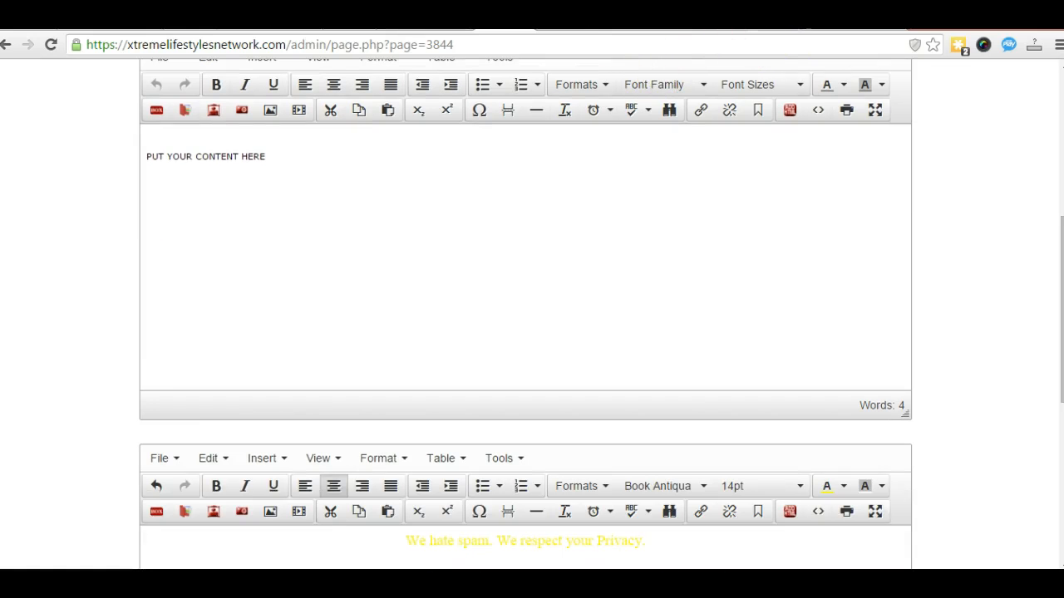
{"action": "left_click", "coordinate": [764, 31]}
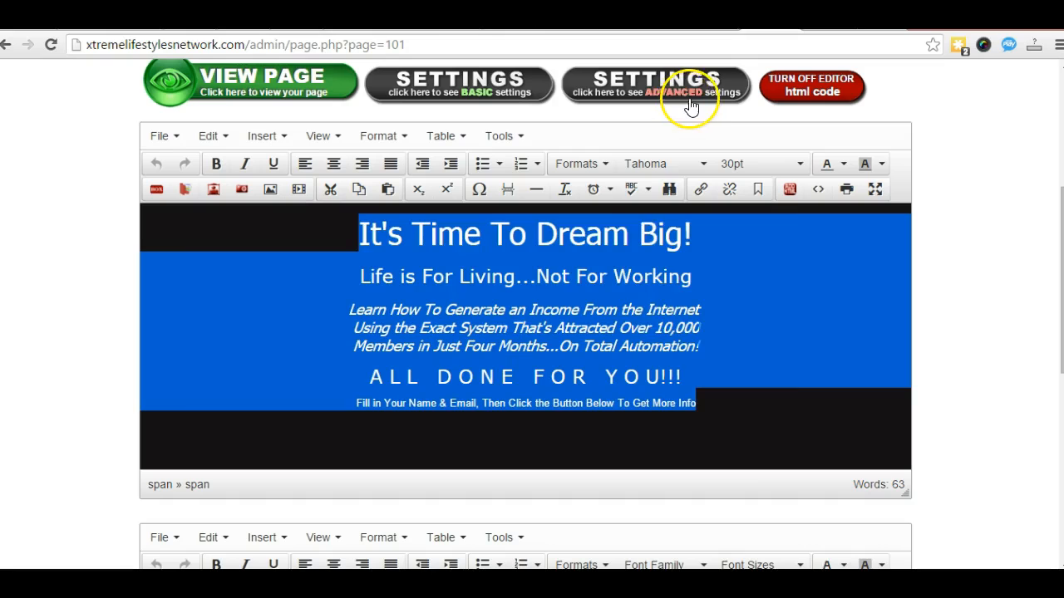
{"action": "left_click", "coordinate": [965, 248]}
{"action": "left_click", "coordinate": [680, 302]}
{"action": "left_click", "coordinate": [294, 238]}
{"action": "left_click_drag", "start_coordinate": [323, 235], "coordinate": [387, 235]}
{"action": "left_click_drag", "start_coordinate": [442, 276], "coordinate": [706, 401]}
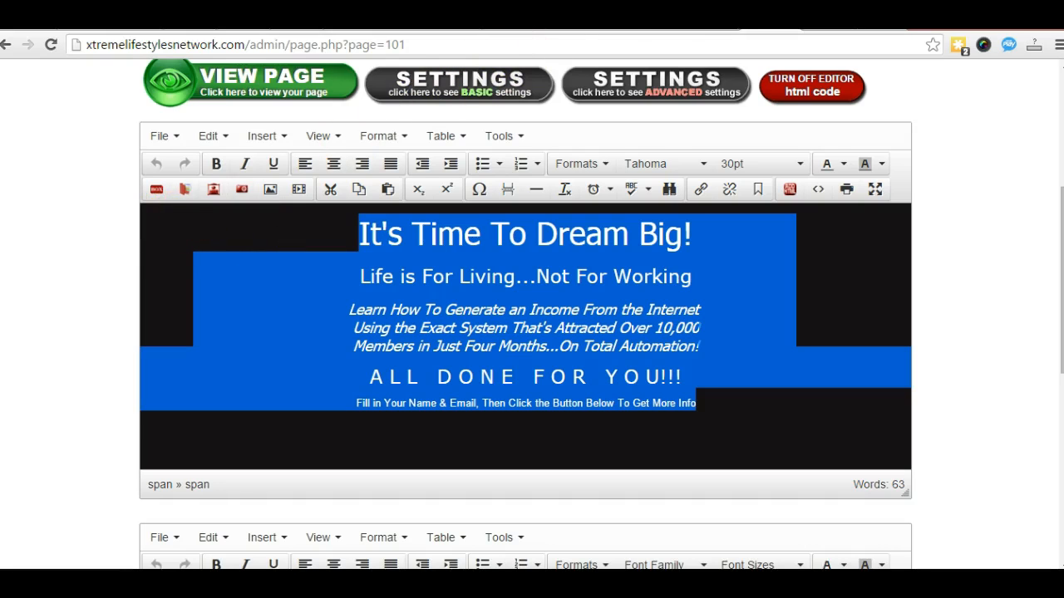
{"action": "left_click", "coordinate": [552, 22]}
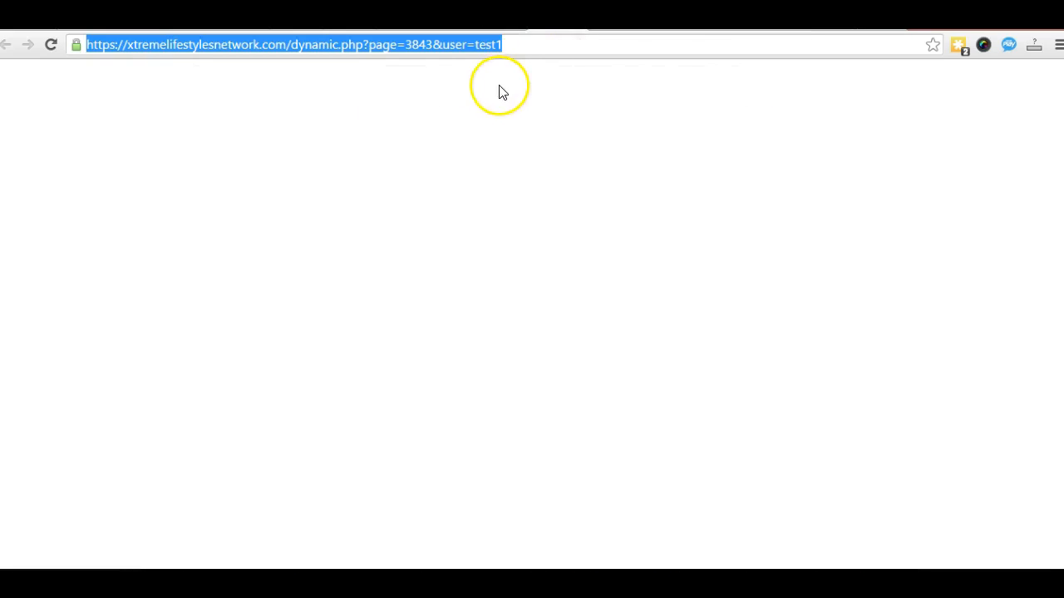
{"action": "left_click", "coordinate": [507, 24]}
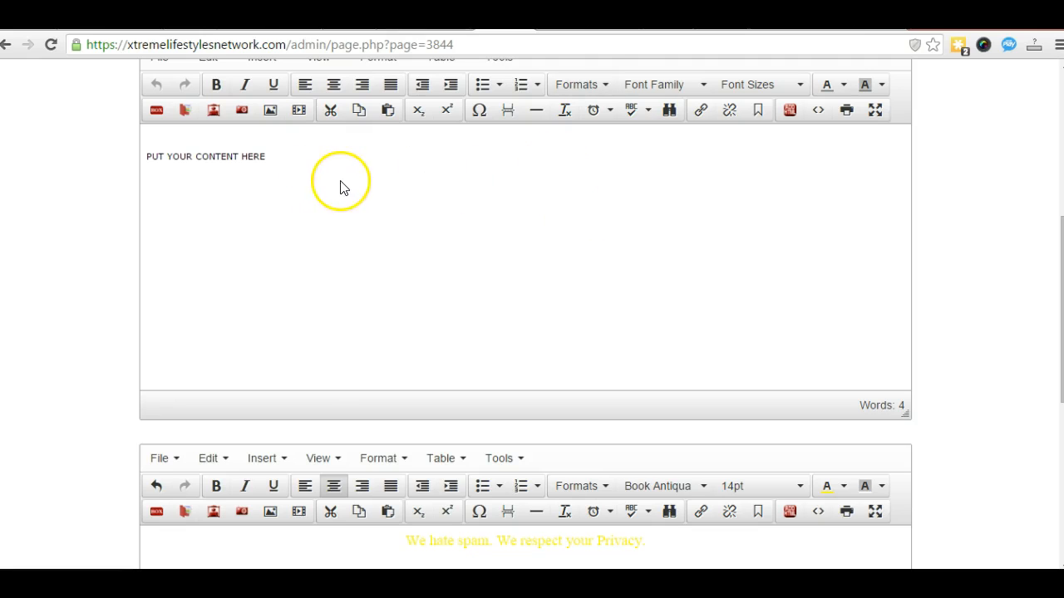
Step: Delete the top placeholder, centre the section, and paste the It's Time To Dream Big! sales copy
{"action": "left_click", "coordinate": [270, 156]}
{"action": "left_click_drag", "start_coordinate": [270, 155], "coordinate": [131, 157]}
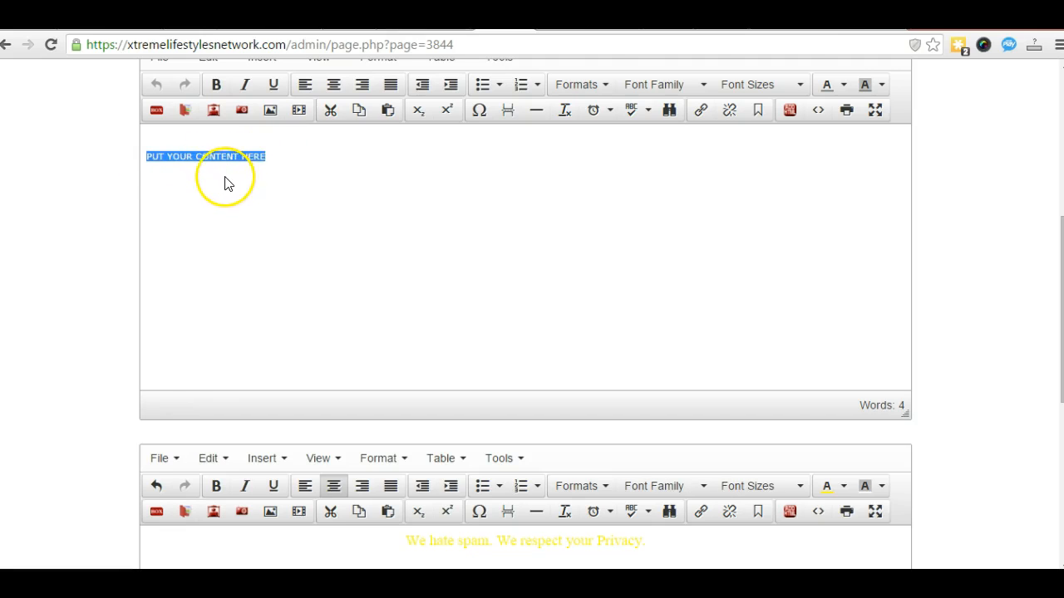
{"action": "key", "text": "Delete"}
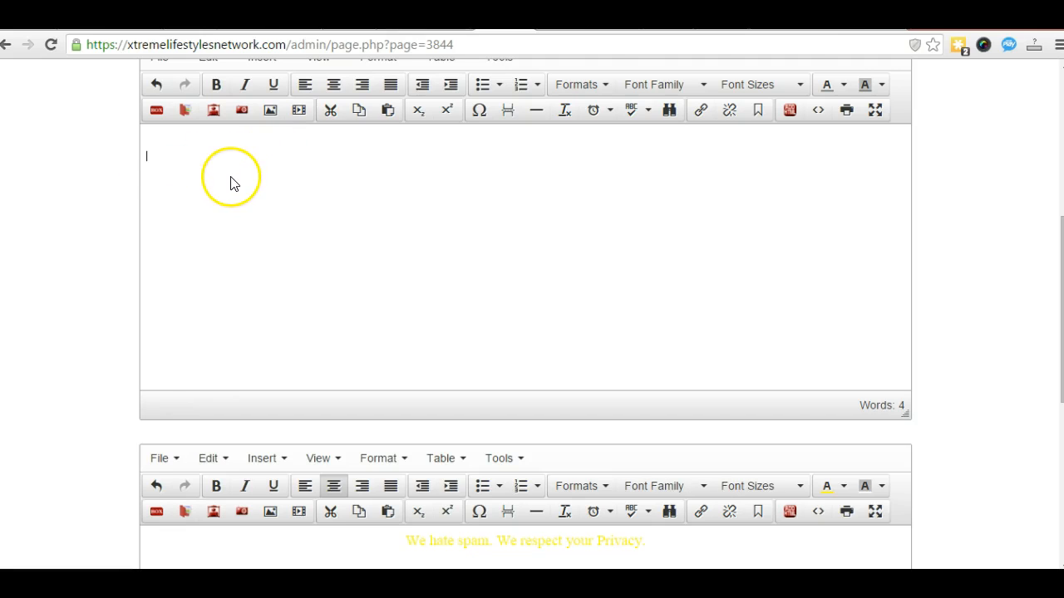
{"action": "left_click", "coordinate": [336, 87]}
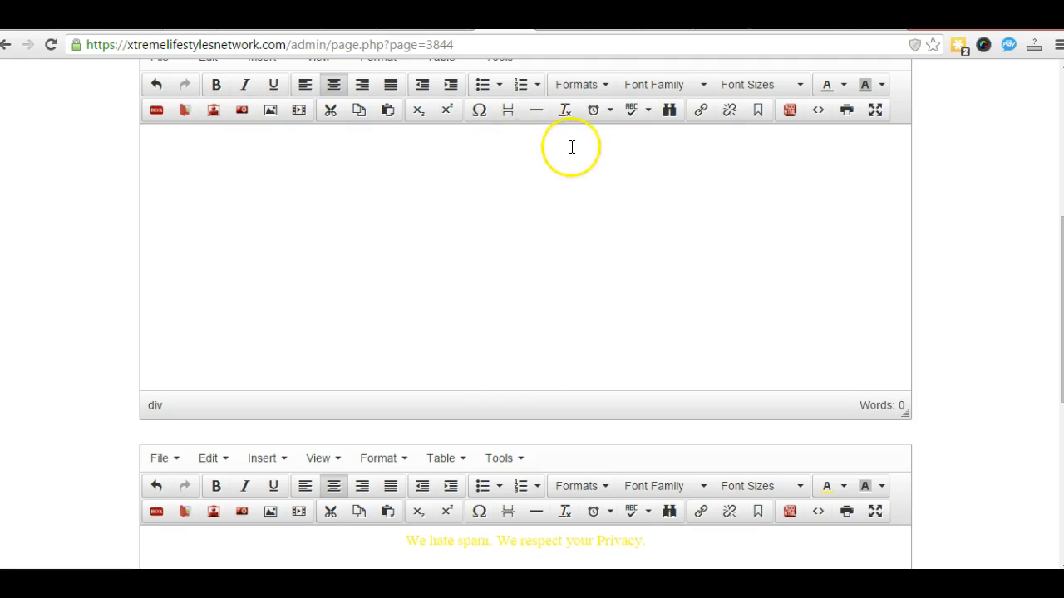
{"action": "left_click", "coordinate": [622, 116]}
{"action": "key", "text": "ctrl+v"}
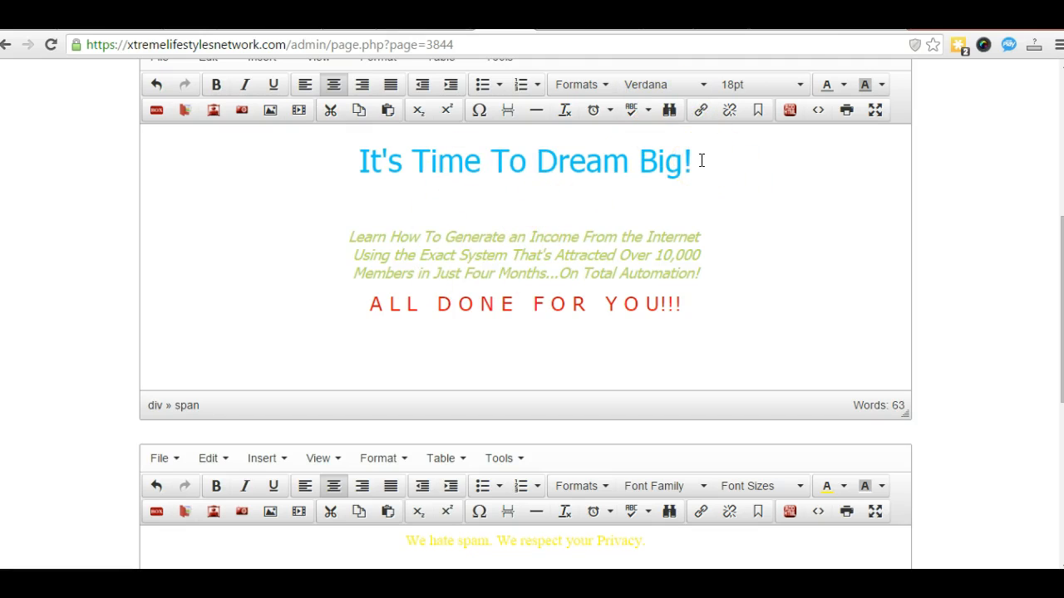
{"action": "left_click_drag", "start_coordinate": [664, 158], "coordinate": [428, 161]}
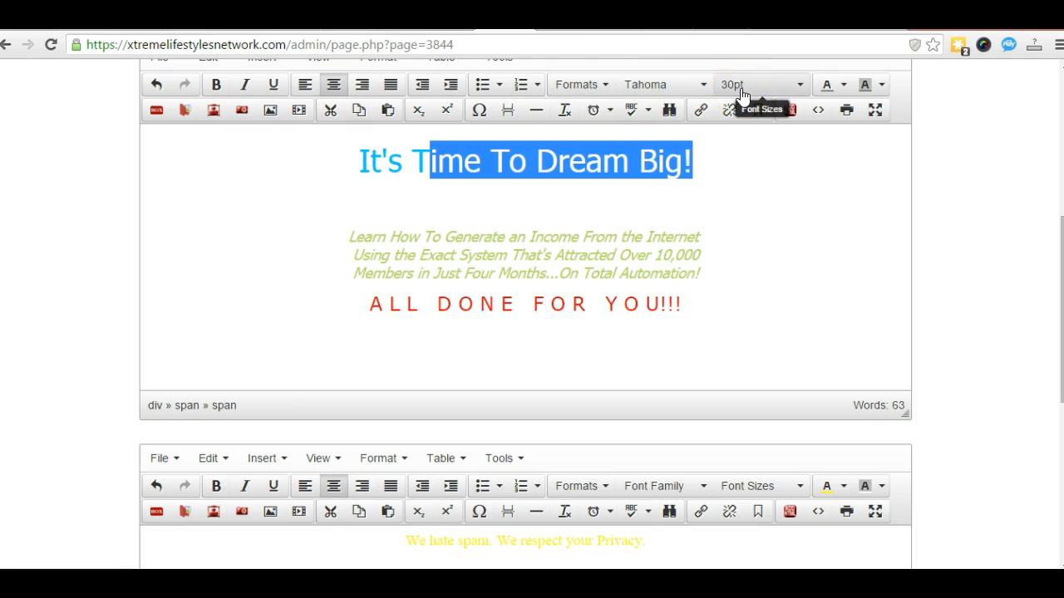
{"action": "left_click", "coordinate": [751, 180]}
{"action": "left_click_drag", "start_coordinate": [697, 274], "coordinate": [593, 256]}
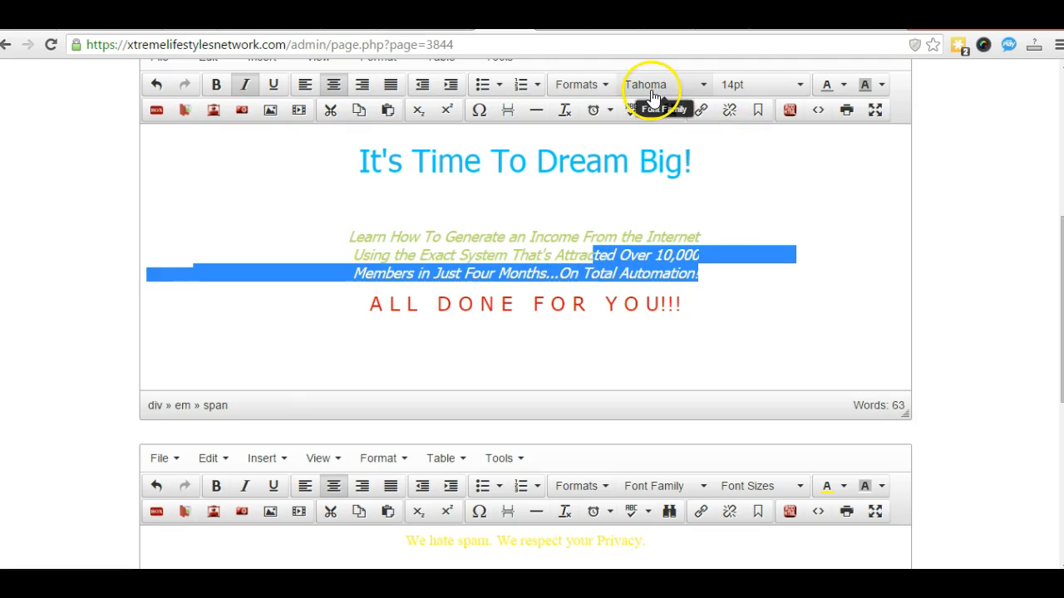
{"action": "left_click", "coordinate": [800, 204]}
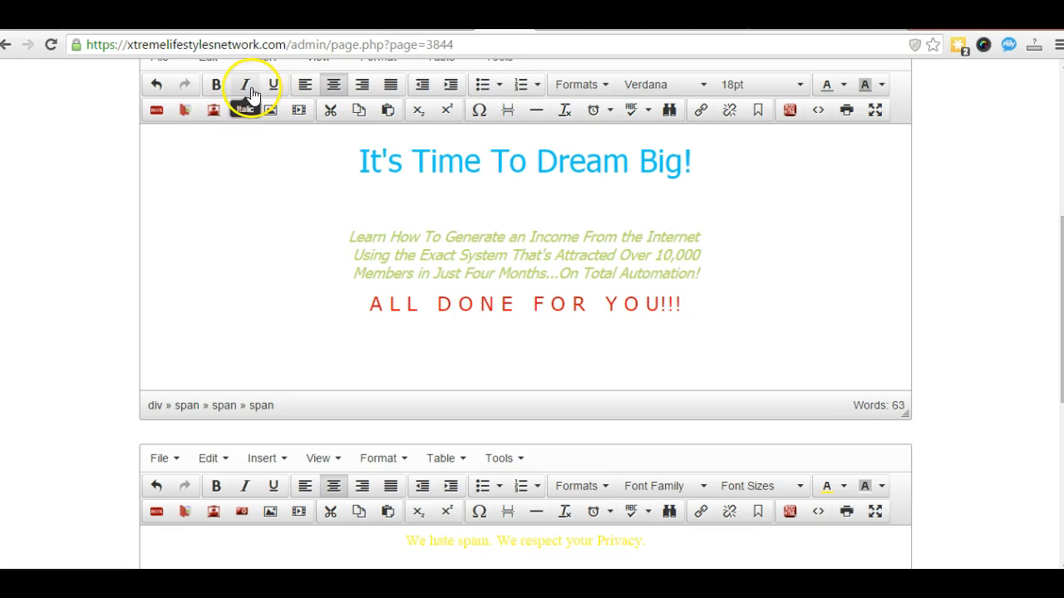
{"action": "left_click_drag", "start_coordinate": [706, 273], "coordinate": [629, 264]}
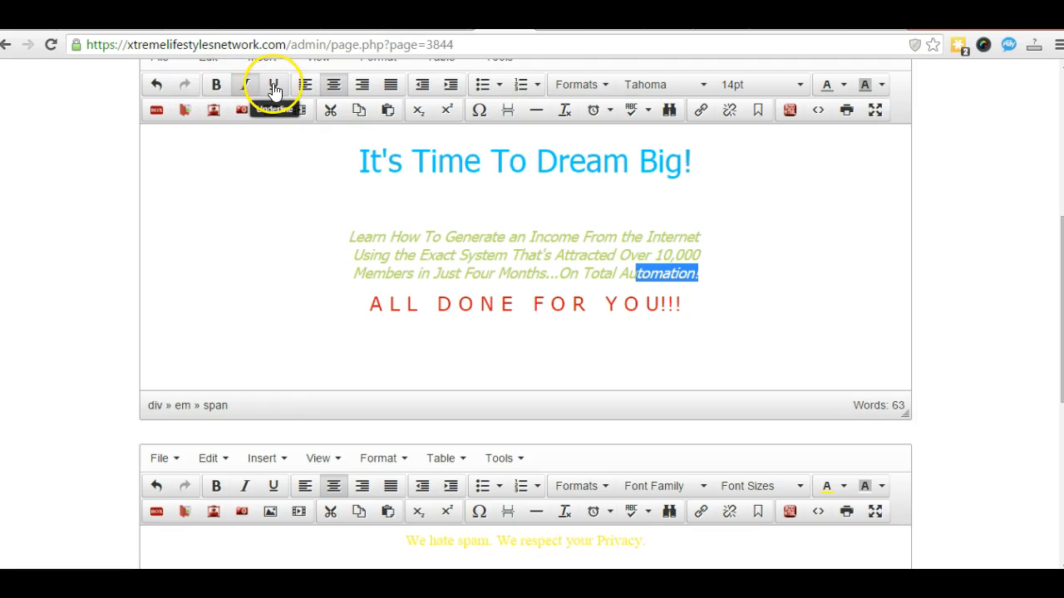
{"action": "left_click", "coordinate": [844, 195]}
{"action": "left_click_drag", "start_coordinate": [684, 304], "coordinate": [570, 304]}
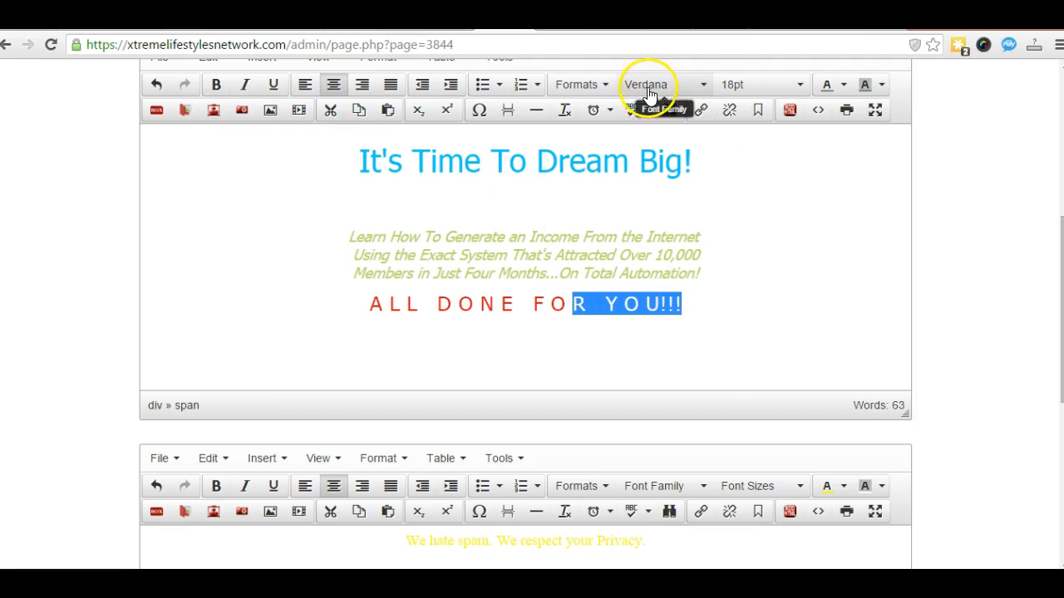
{"action": "left_click", "coordinate": [784, 206]}
{"action": "left_click_drag", "start_coordinate": [683, 303], "coordinate": [528, 303]}
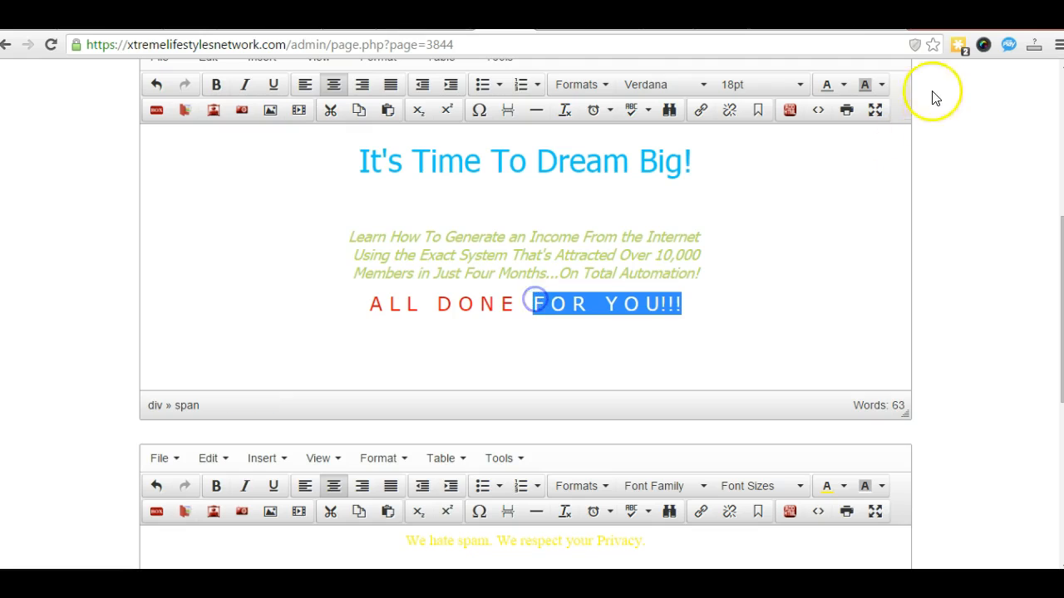
{"action": "left_click", "coordinate": [844, 86]}
{"action": "left_click", "coordinate": [835, 200]}
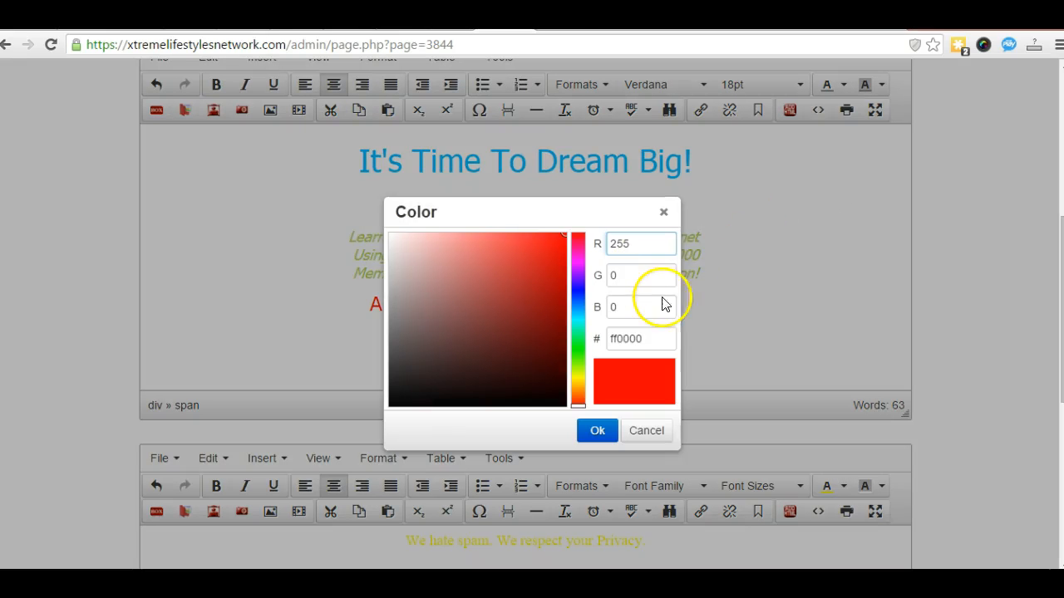
{"action": "left_click", "coordinate": [643, 428]}
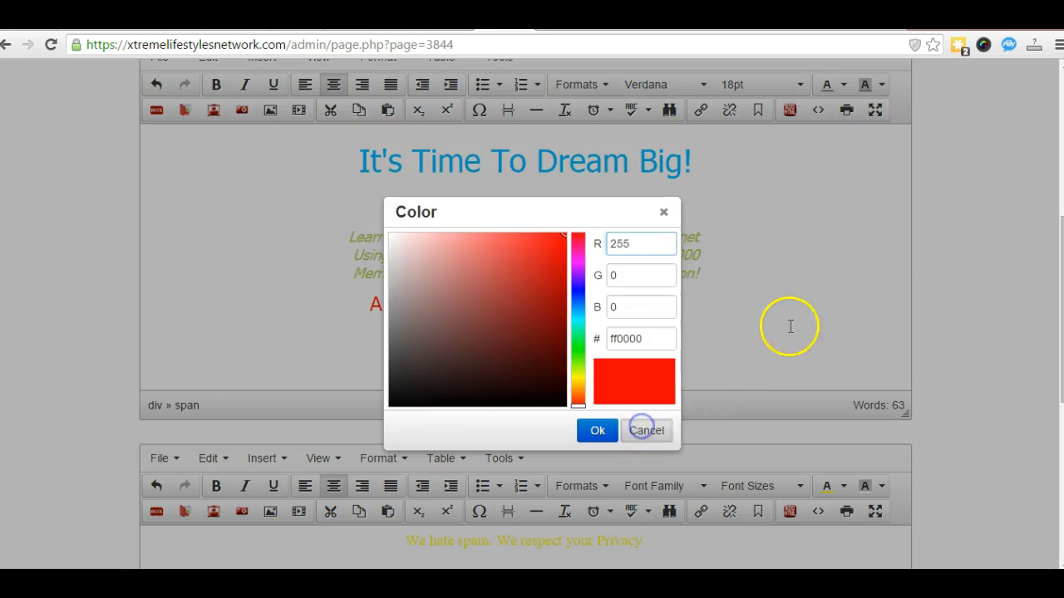
{"action": "left_click", "coordinate": [803, 249]}
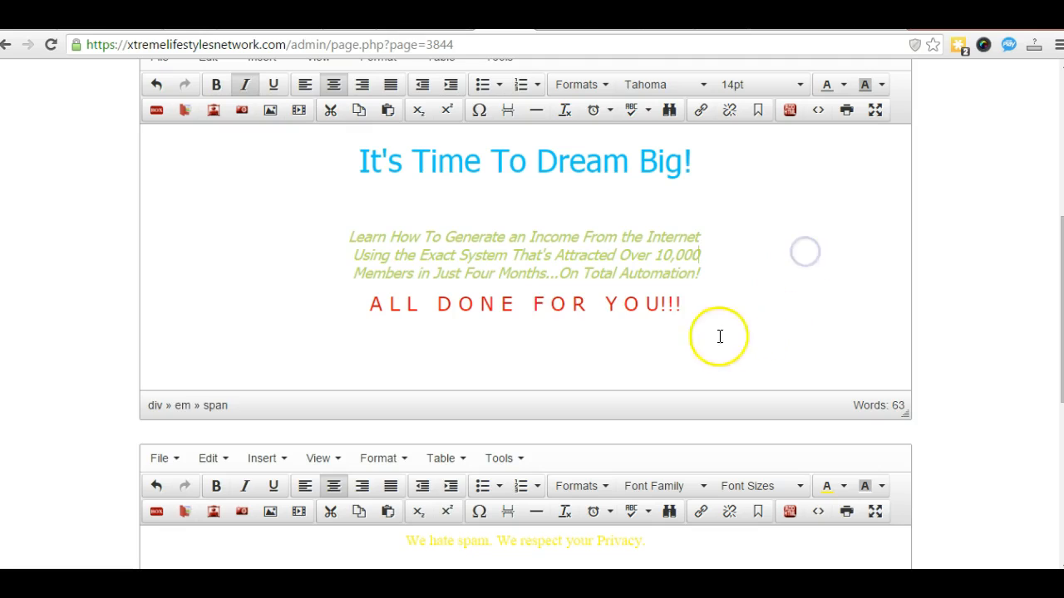
{"action": "left_click_drag", "start_coordinate": [694, 332], "coordinate": [661, 330]}
{"action": "left_click", "coordinate": [757, 330]}
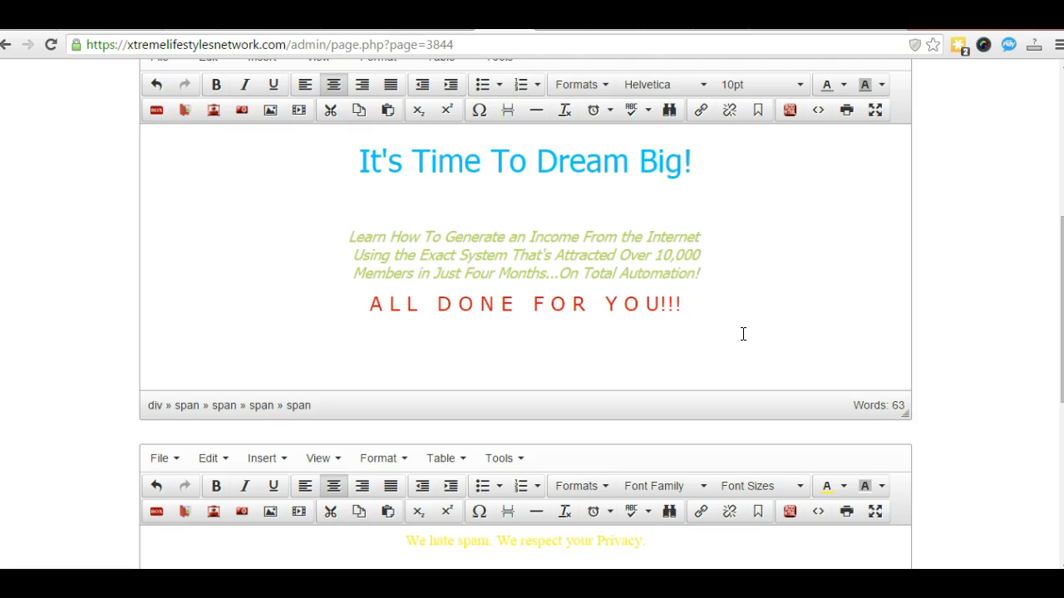
Step: Check the hidden white instruction line, then save the page edits
{"action": "left_click_drag", "start_coordinate": [754, 330], "coordinate": [326, 324]}
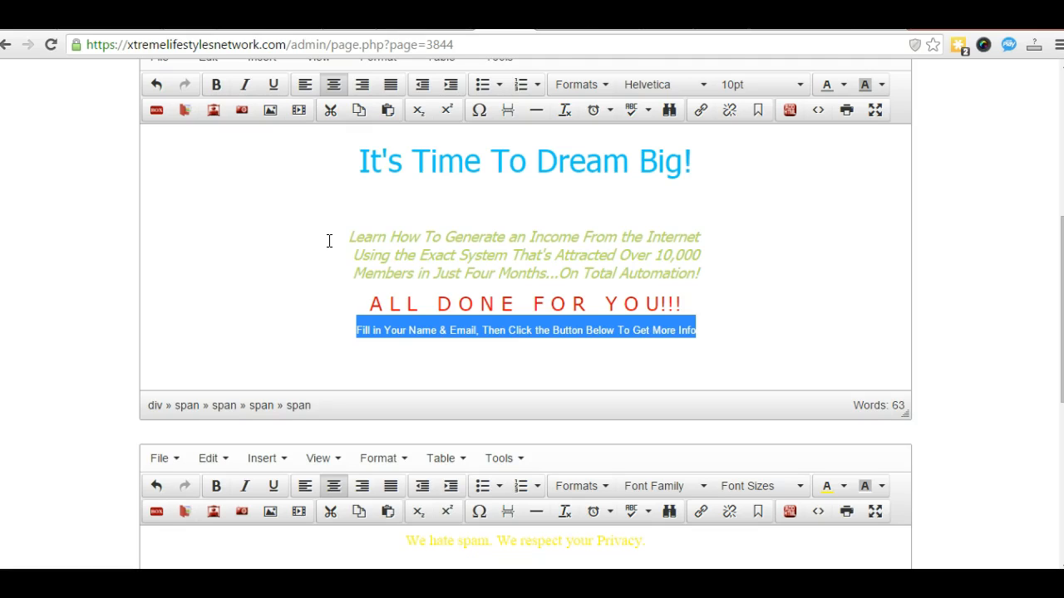
{"action": "left_click", "coordinate": [794, 262]}
{"action": "scroll", "coordinate": [796, 275], "scroll_direction": "up", "scroll_amount": 2}
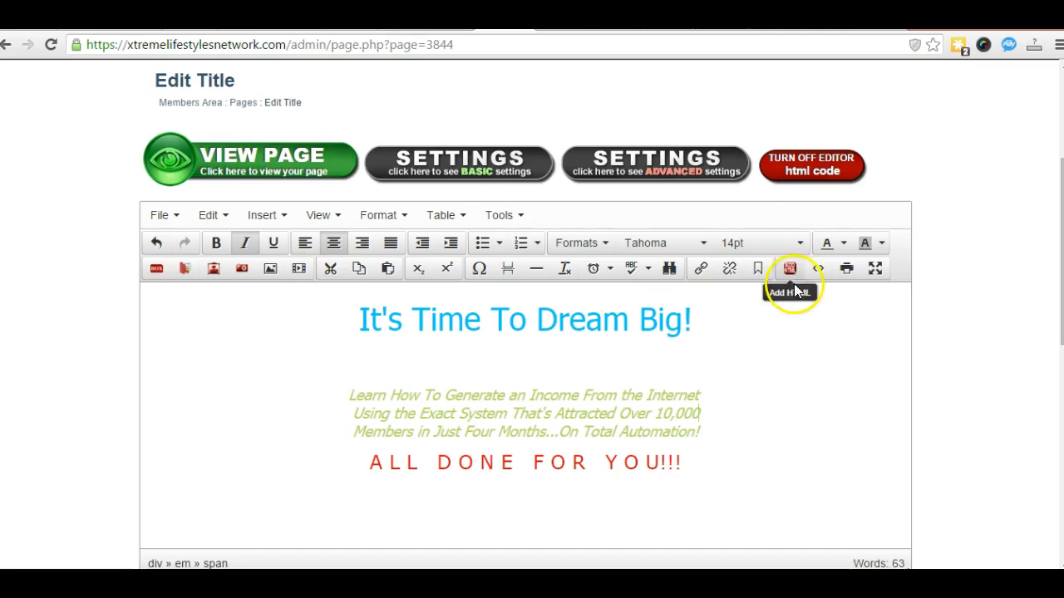
{"action": "scroll", "coordinate": [794, 286], "scroll_direction": "down", "scroll_amount": 3}
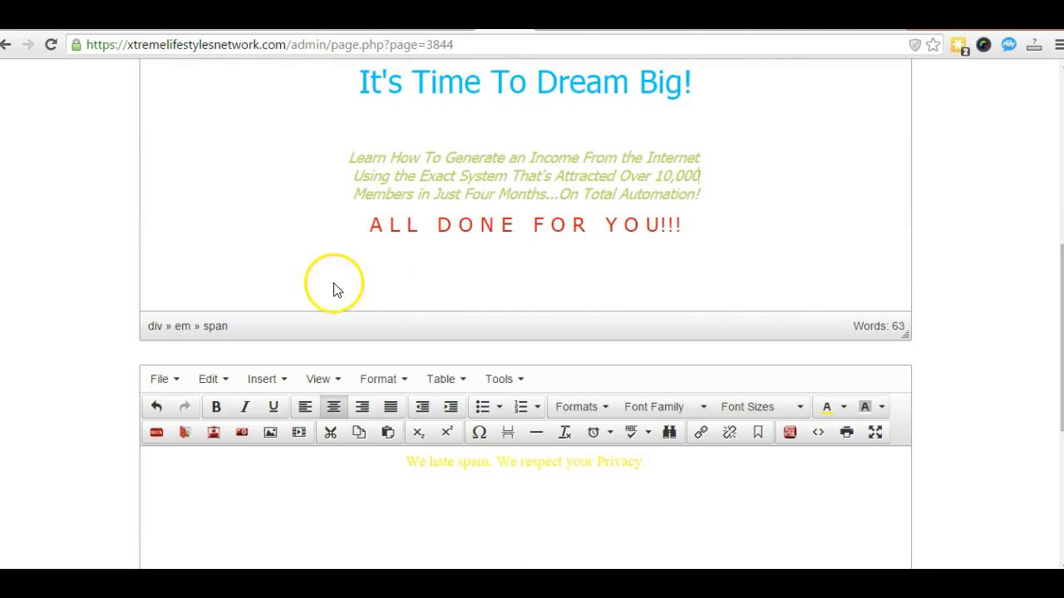
{"action": "scroll", "coordinate": [105, 308], "scroll_direction": "down", "scroll_amount": 4}
{"action": "scroll", "coordinate": [71, 322], "scroll_direction": "down", "scroll_amount": 1}
{"action": "left_click", "coordinate": [265, 433]}
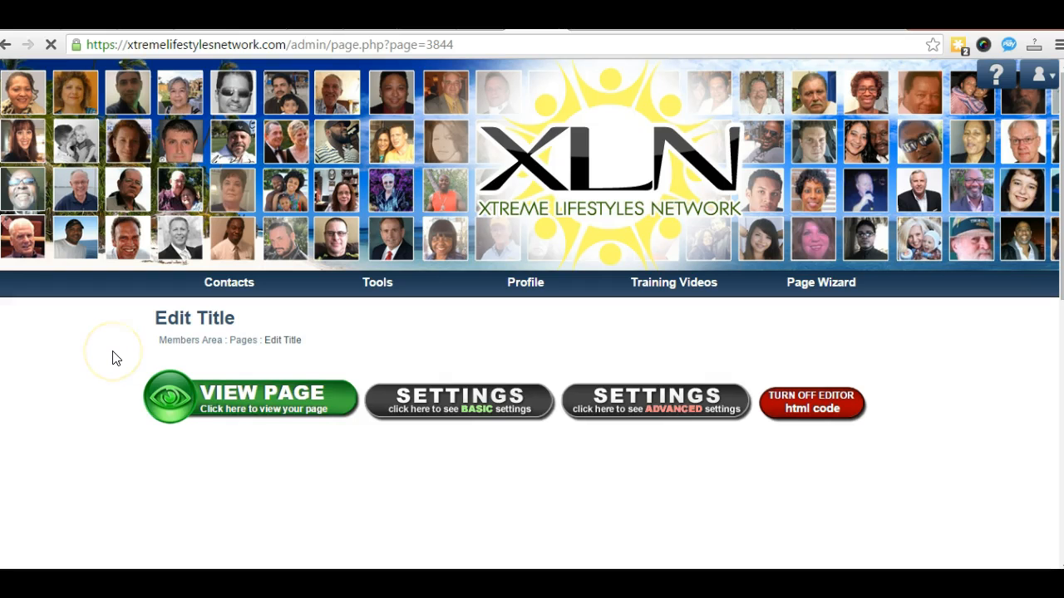
{"action": "scroll", "coordinate": [108, 358], "scroll_direction": "down", "scroll_amount": 2}
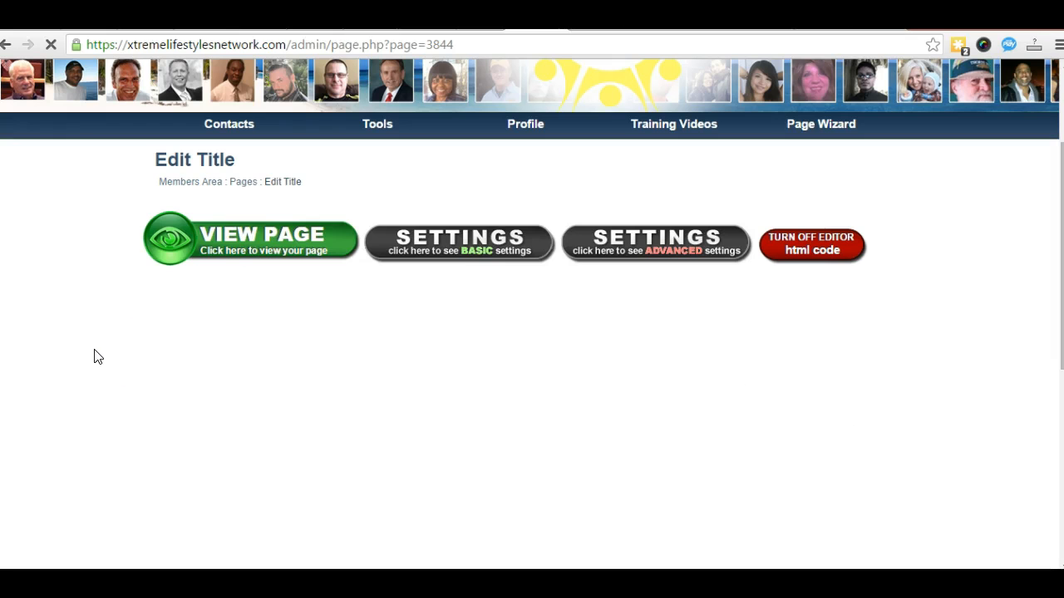
{"action": "left_click", "coordinate": [261, 240]}
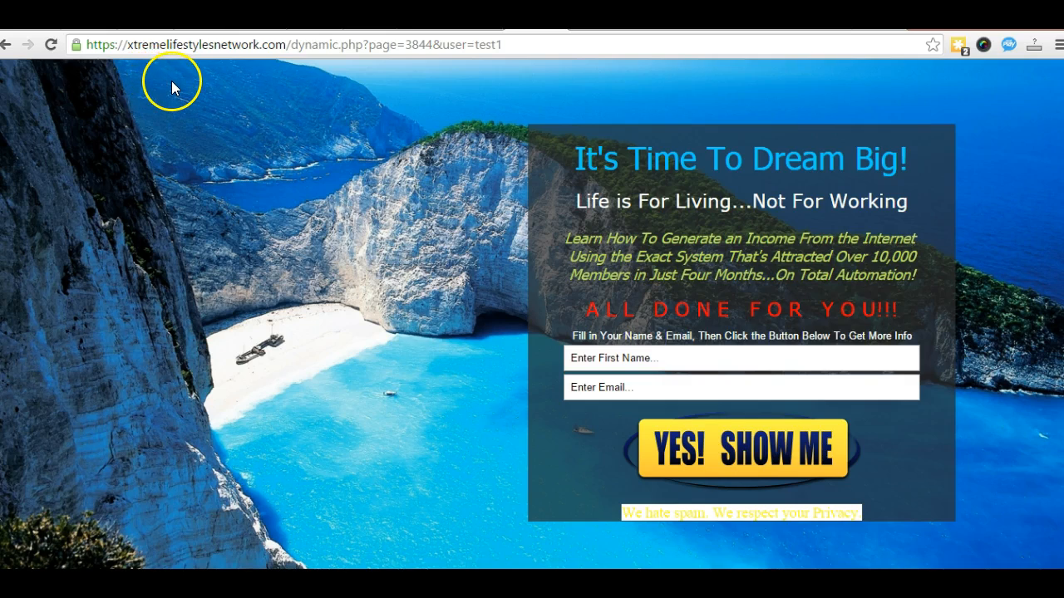
{"action": "left_click", "coordinate": [7, 48]}
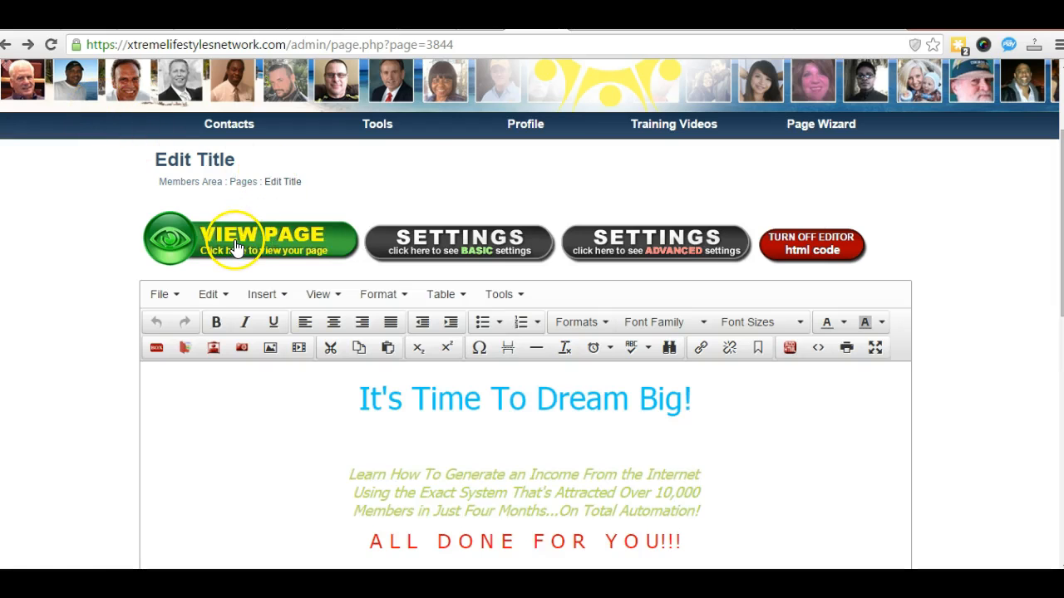
Step: Make the hidden 'Fill in Your Name & Email' instruction line yellow
{"action": "scroll", "coordinate": [237, 243], "scroll_direction": "down", "scroll_amount": 2}
{"action": "scroll", "coordinate": [236, 241], "scroll_direction": "down", "scroll_amount": 2}
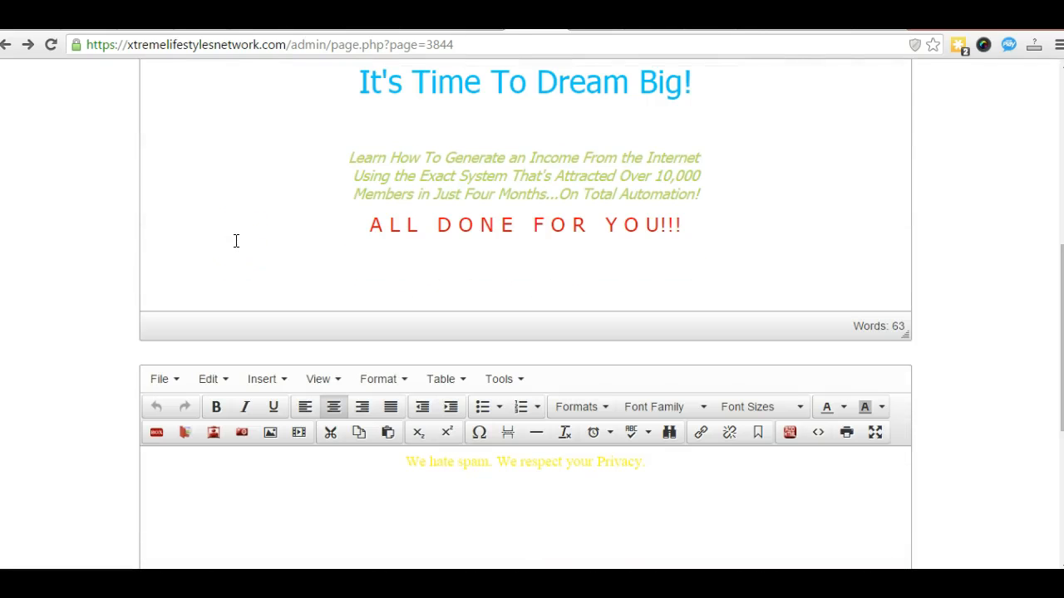
{"action": "left_click_drag", "start_coordinate": [736, 252], "coordinate": [330, 250]}
{"action": "scroll", "coordinate": [707, 220], "scroll_direction": "up", "scroll_amount": 1}
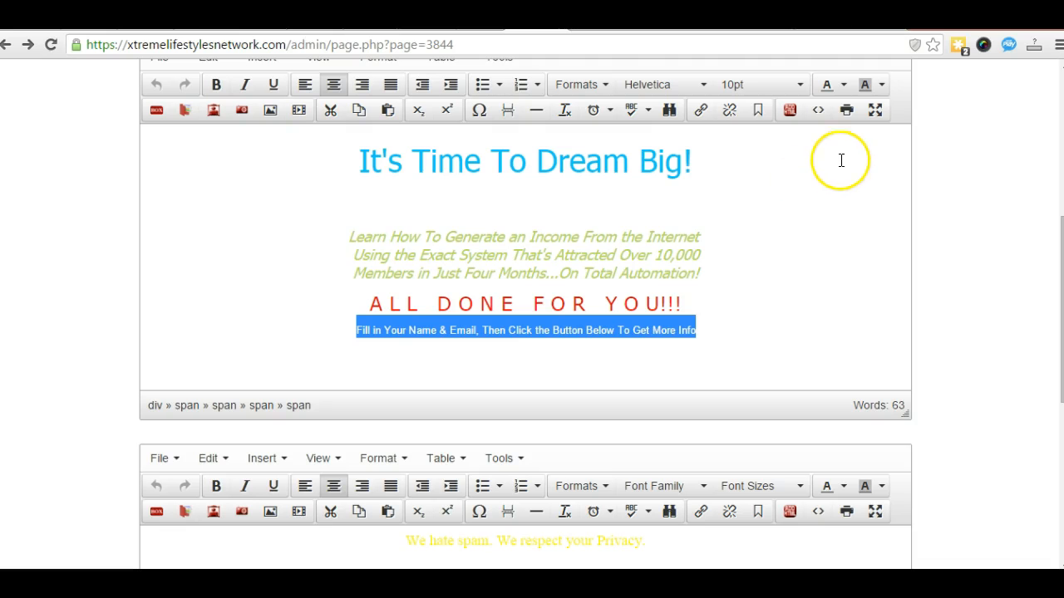
{"action": "left_click", "coordinate": [843, 85]}
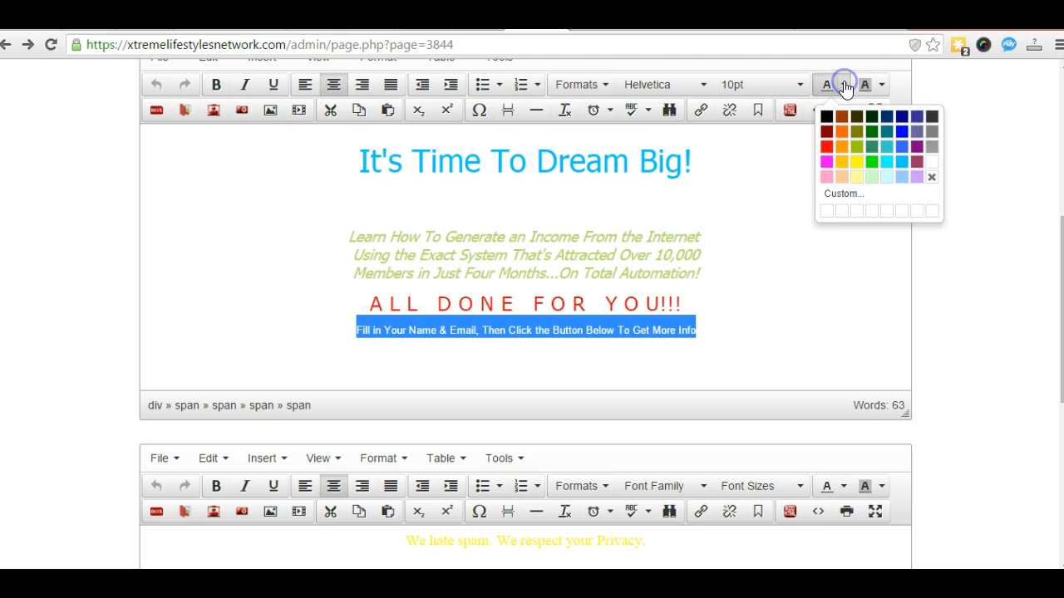
{"action": "left_click", "coordinate": [853, 164]}
{"action": "left_click", "coordinate": [776, 236]}
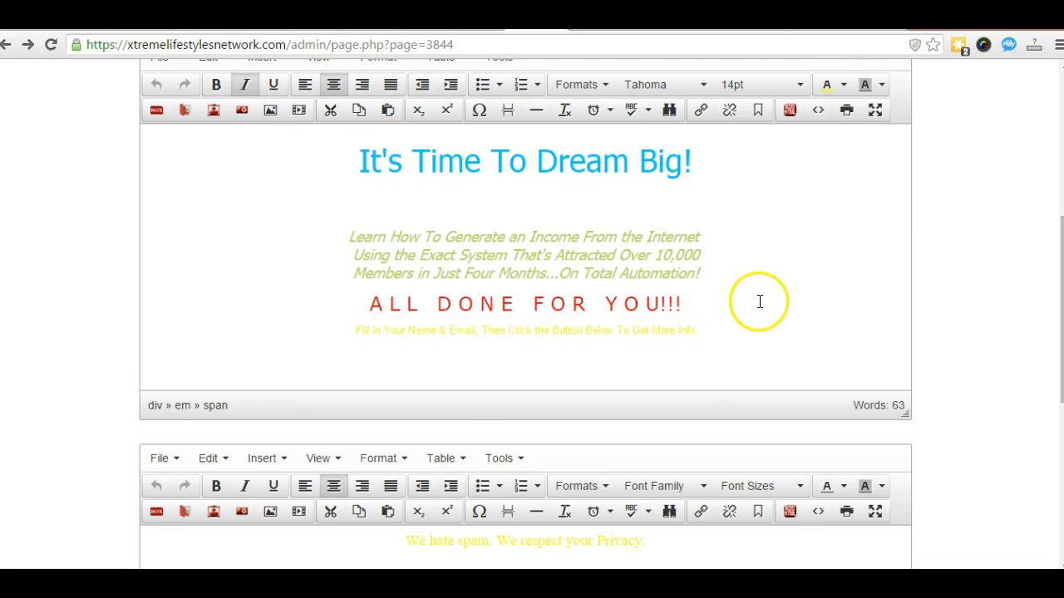
{"action": "scroll", "coordinate": [739, 308], "scroll_direction": "down", "scroll_amount": 3}
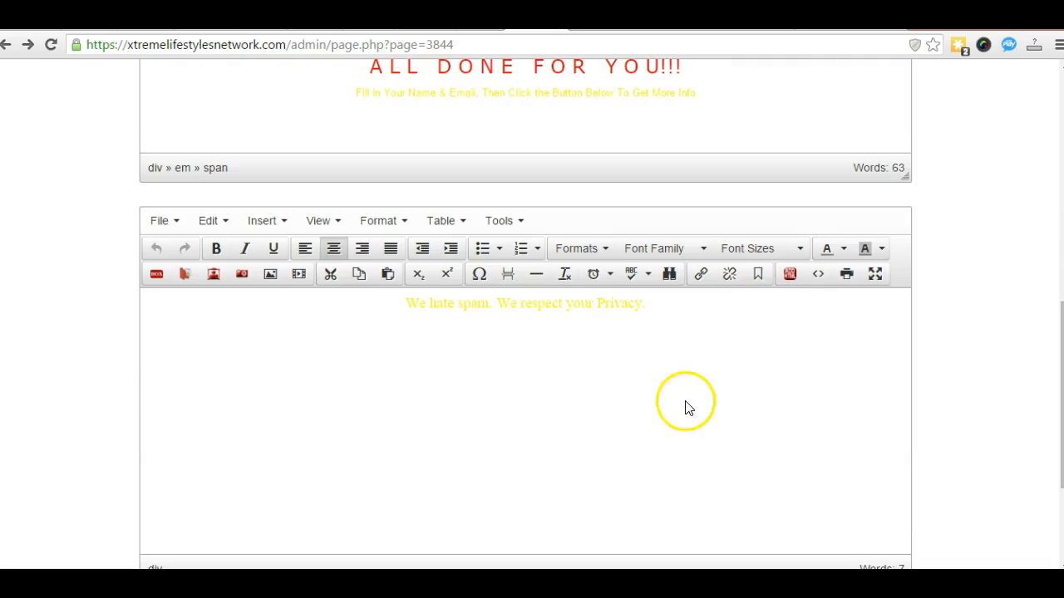
Step: Set the We hate spam line's background to No color and save the changes
{"action": "left_click", "coordinate": [651, 305]}
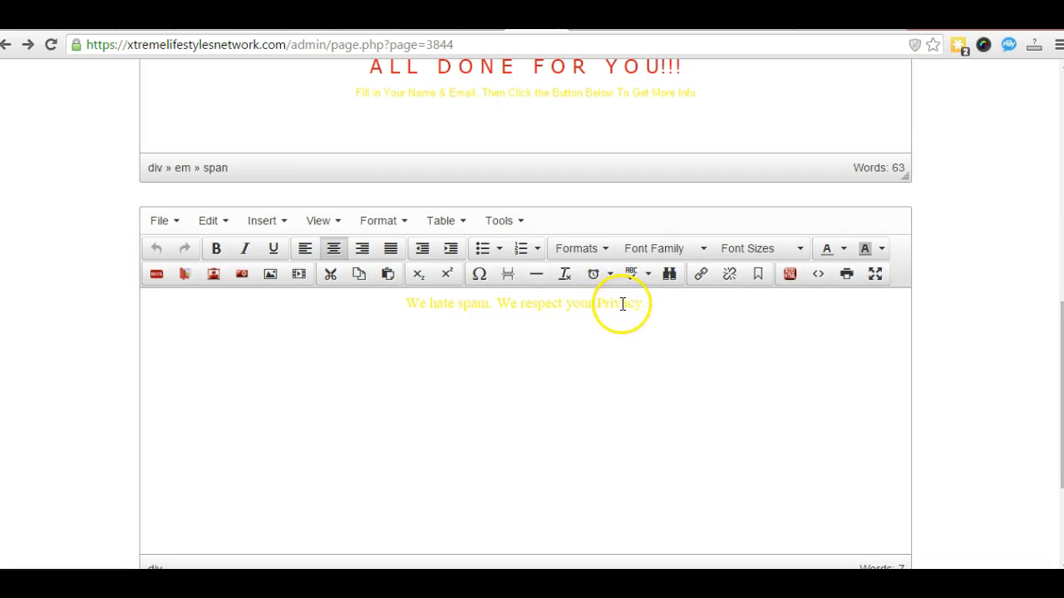
{"action": "left_click_drag", "start_coordinate": [650, 305], "coordinate": [404, 305]}
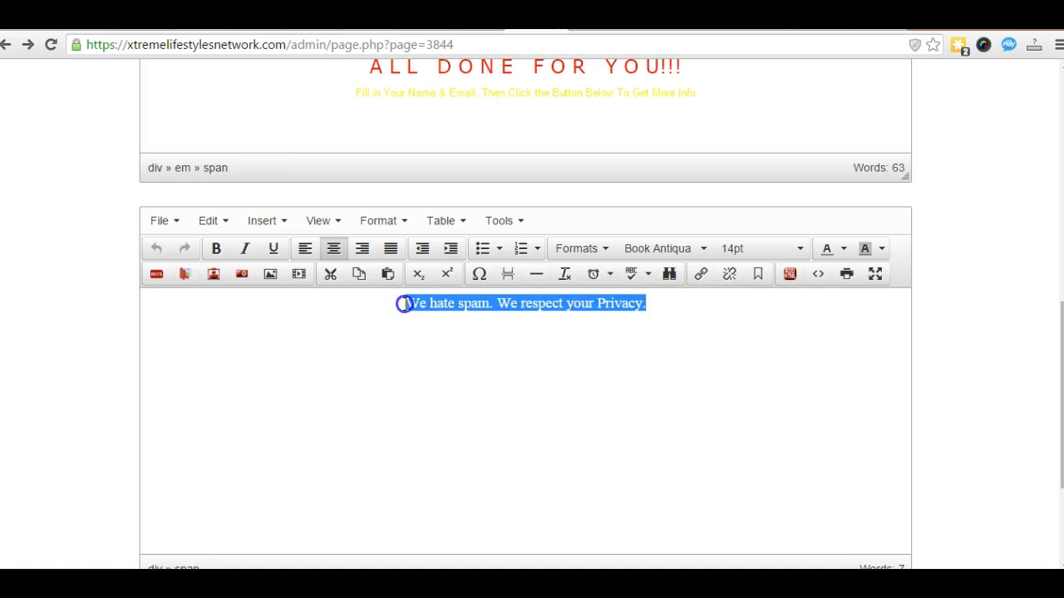
{"action": "left_click", "coordinate": [883, 251]}
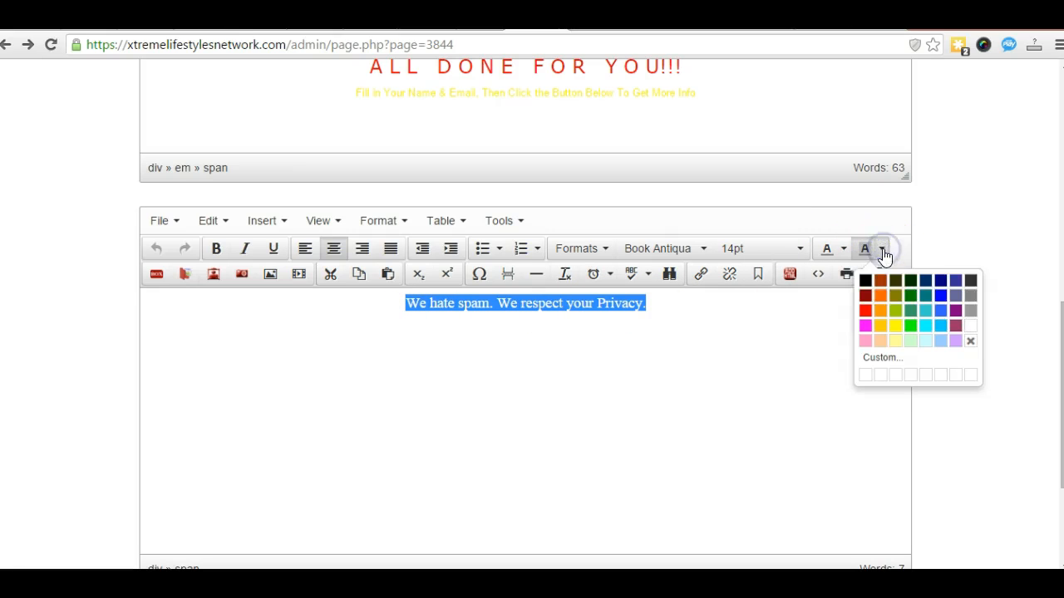
{"action": "left_click", "coordinate": [969, 340]}
{"action": "left_click", "coordinate": [746, 350]}
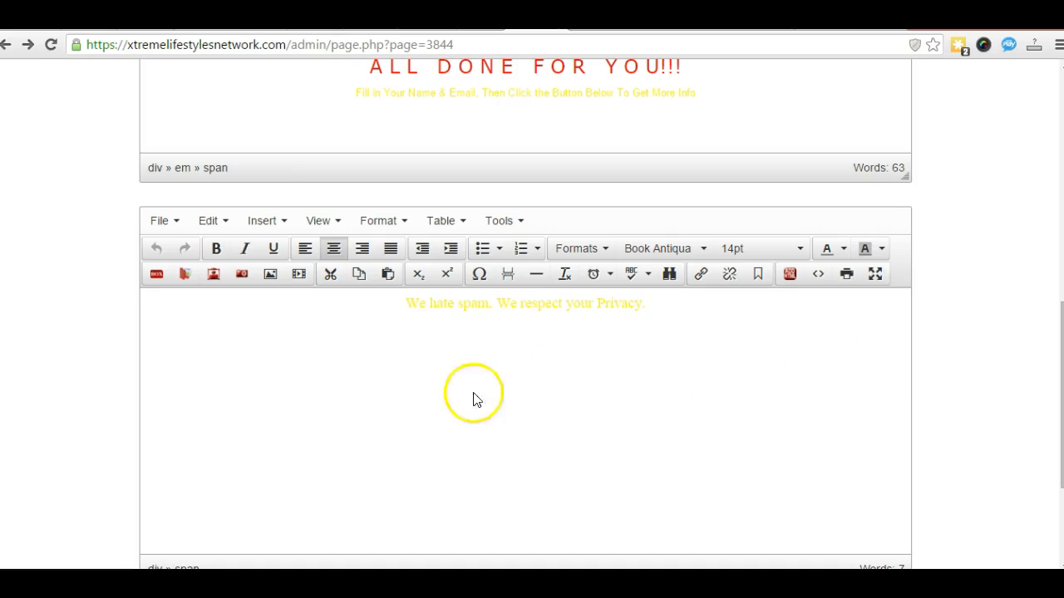
{"action": "scroll", "coordinate": [356, 398], "scroll_direction": "up", "scroll_amount": 4}
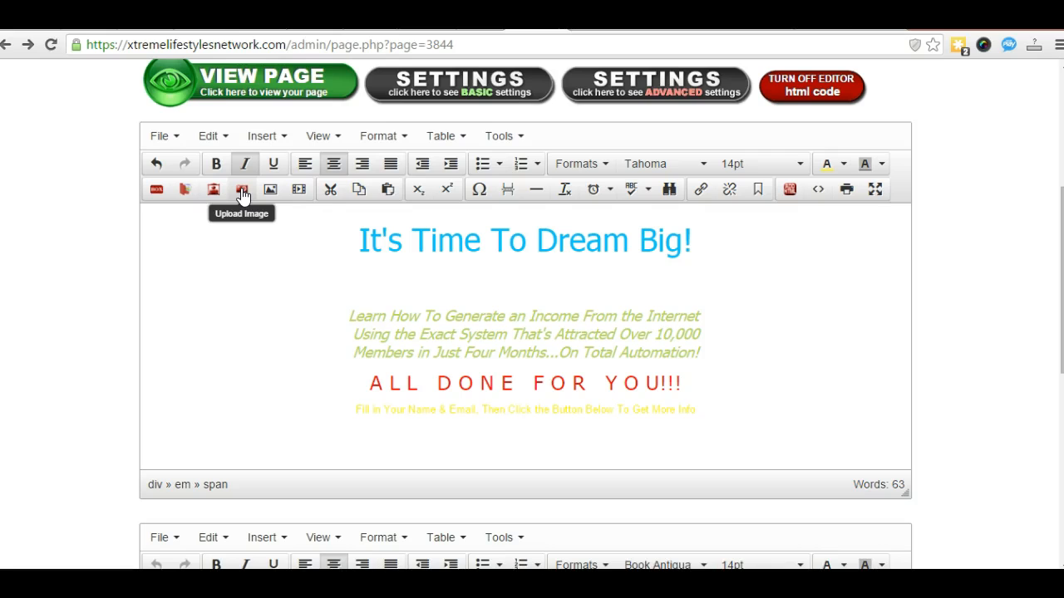
{"action": "scroll", "coordinate": [309, 314], "scroll_direction": "down", "scroll_amount": 2}
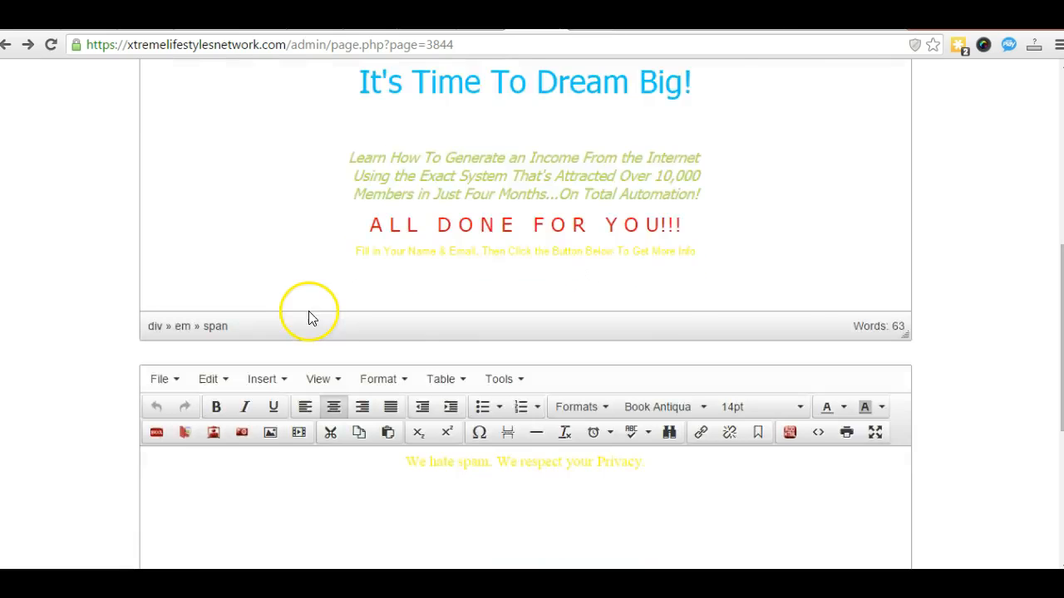
{"action": "scroll", "coordinate": [308, 316], "scroll_direction": "down", "scroll_amount": 4}
{"action": "left_click", "coordinate": [241, 472]}
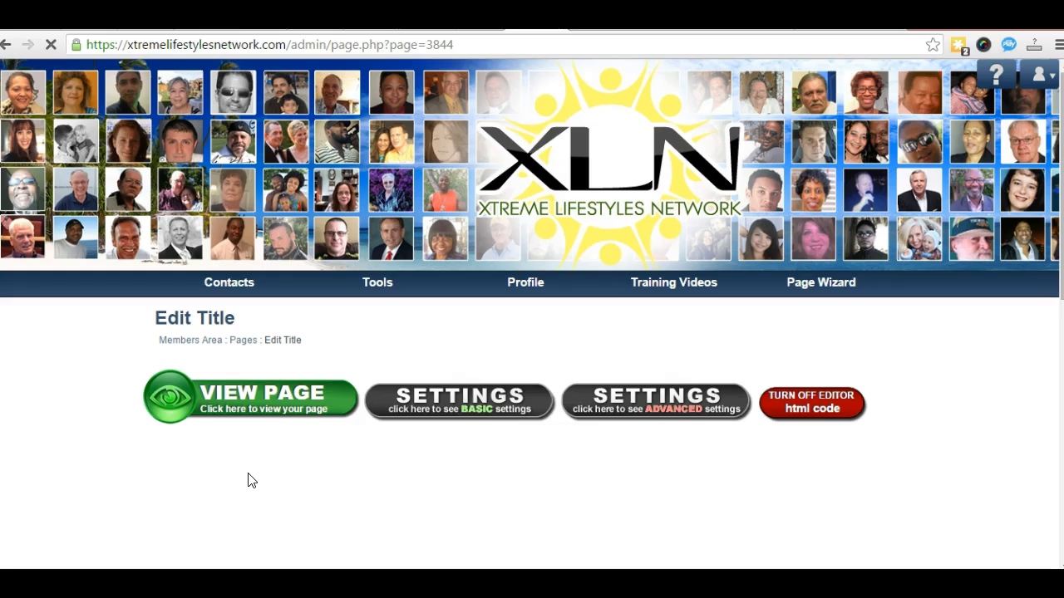
{"action": "left_click", "coordinate": [254, 411]}
{"action": "left_click", "coordinate": [281, 403]}
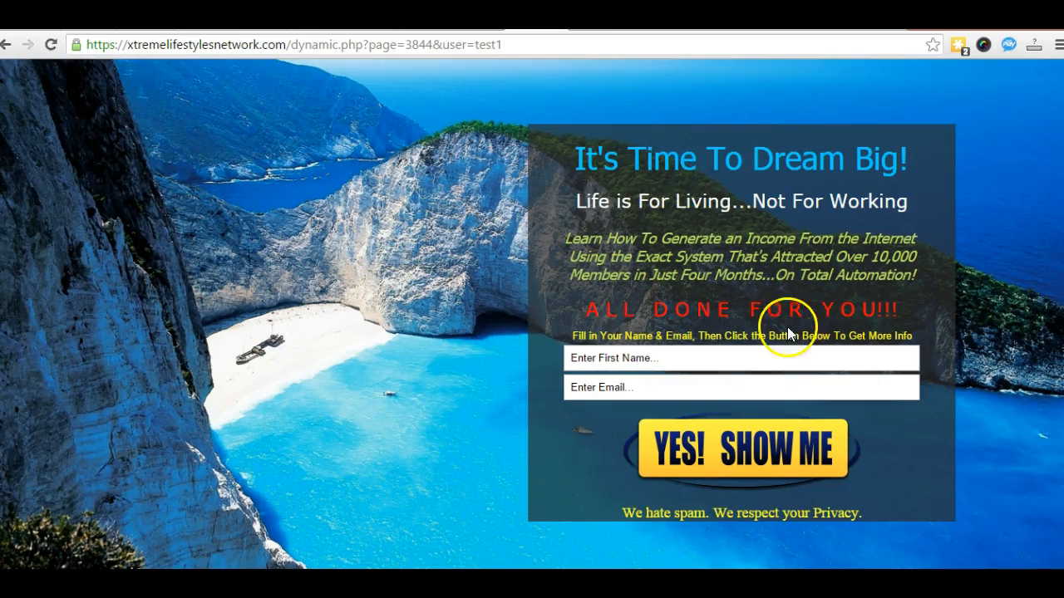
{"action": "left_click_drag", "start_coordinate": [570, 339], "coordinate": [845, 337]}
{"action": "left_click_drag", "start_coordinate": [621, 510], "coordinate": [833, 514]}
{"action": "left_click", "coordinate": [363, 441]}
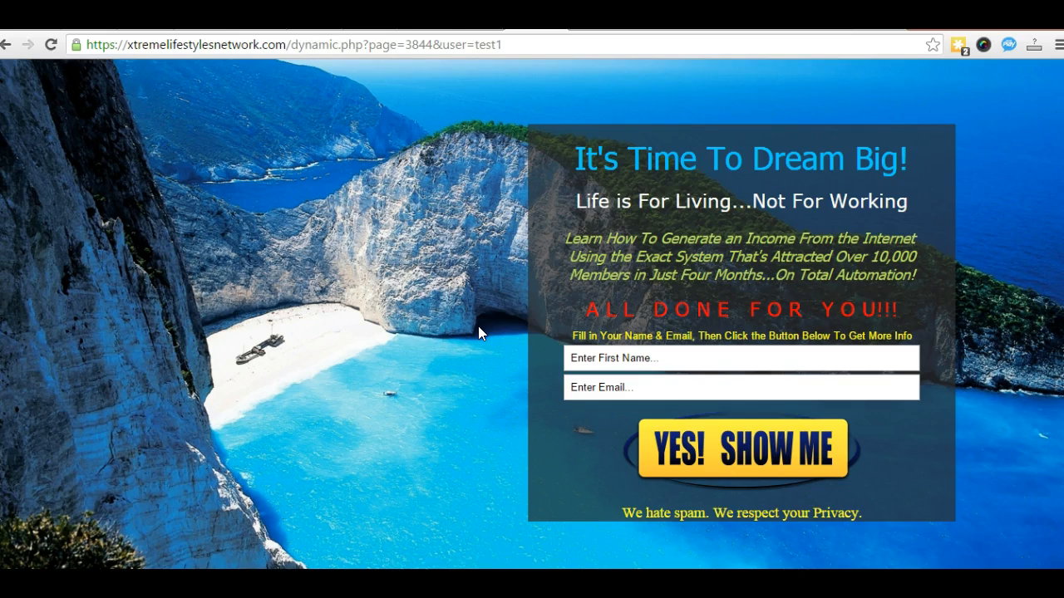
{"action": "left_click", "coordinate": [6, 44]}
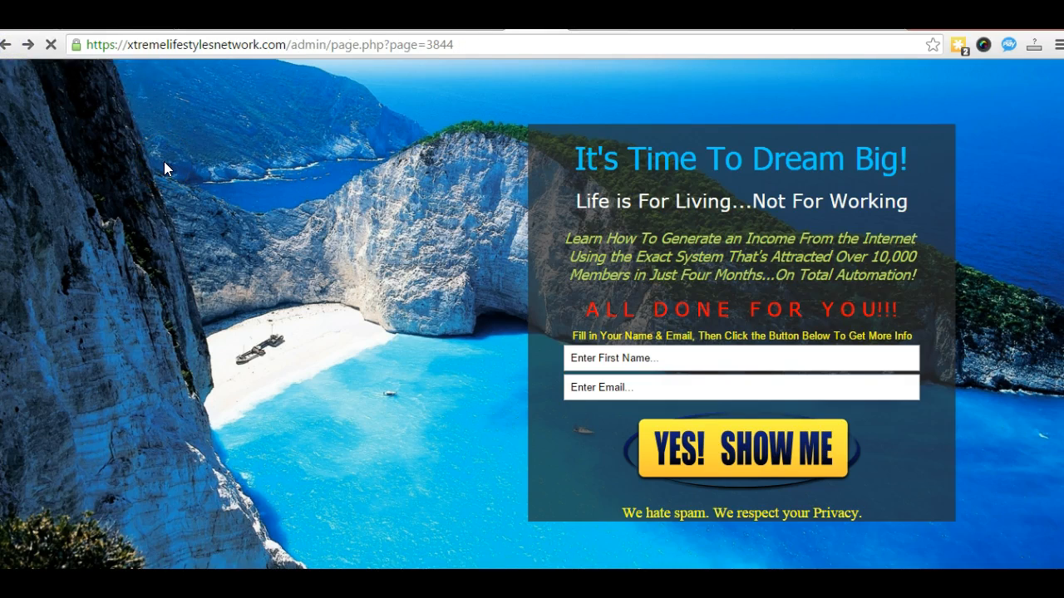
{"action": "scroll", "coordinate": [316, 283], "scroll_direction": "down", "scroll_amount": 2}
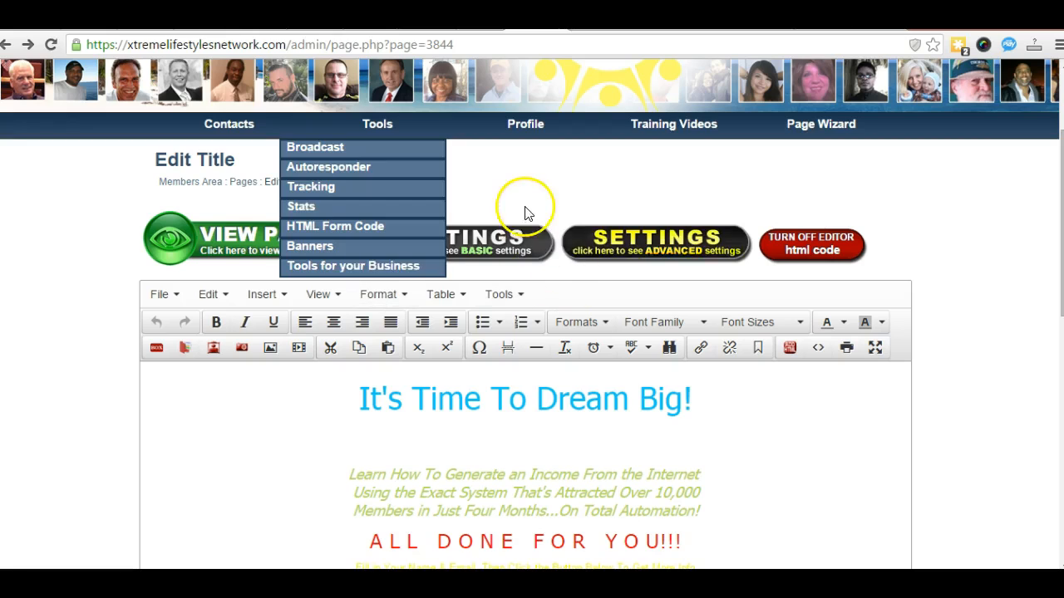
Step: Open the page's basic settings and leave the redirect URL field empty
{"action": "left_click", "coordinate": [458, 239]}
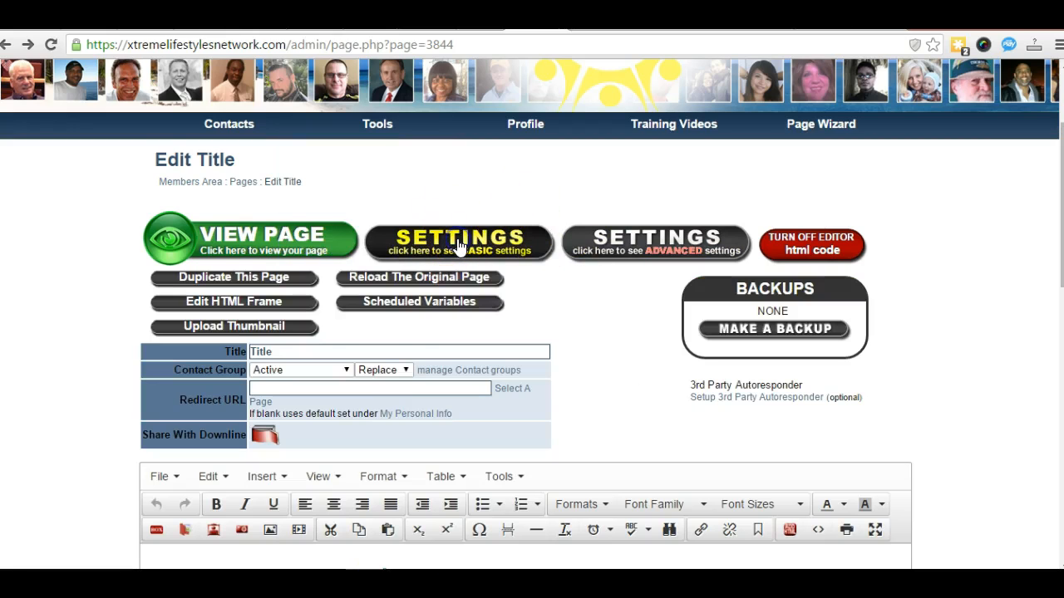
{"action": "left_click", "coordinate": [347, 371]}
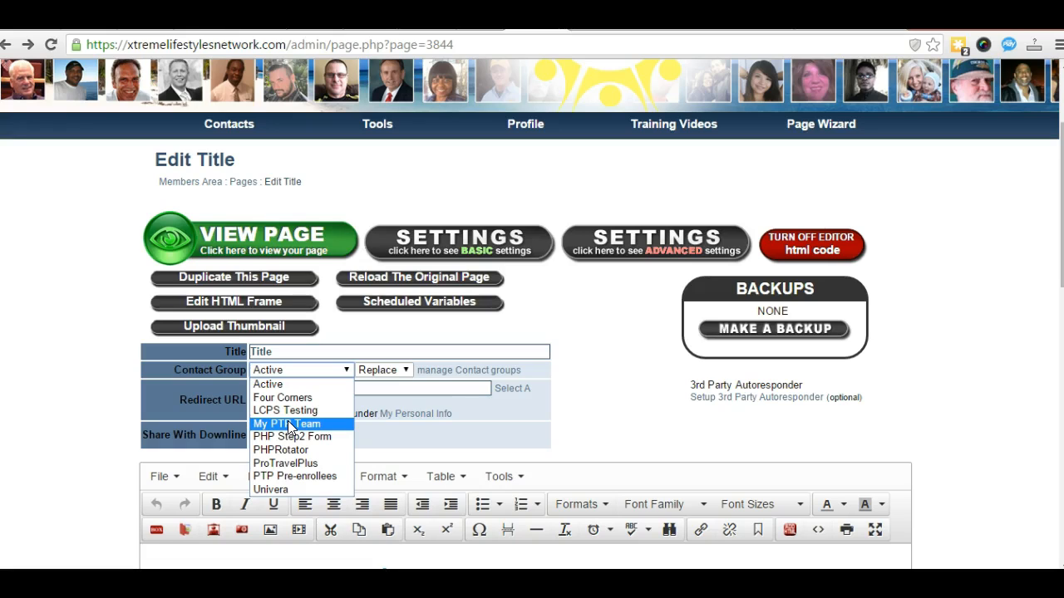
{"action": "left_click", "coordinate": [70, 365]}
{"action": "left_click", "coordinate": [259, 388]}
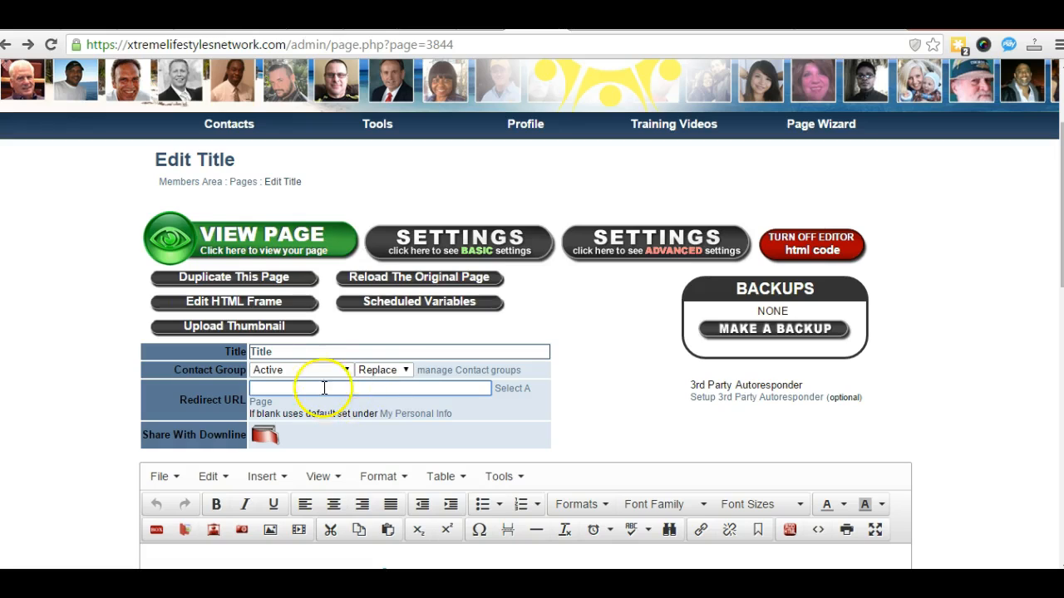
{"action": "left_click", "coordinate": [53, 337]}
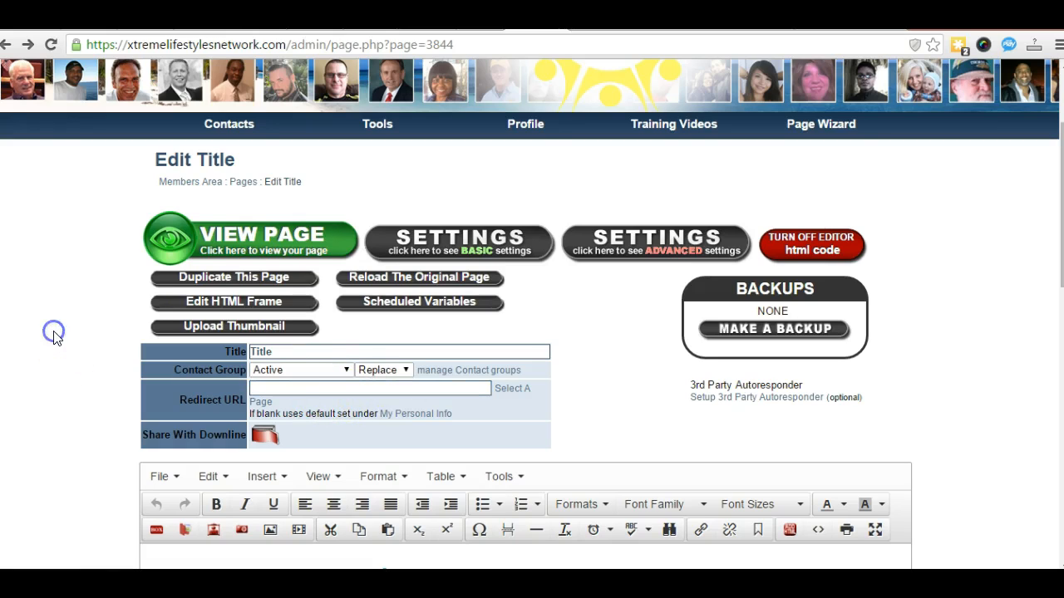
Step: Choose PHPRotator as the contact group for new leads and confirm it stays selected
{"action": "left_click", "coordinate": [344, 370]}
{"action": "left_click", "coordinate": [312, 450]}
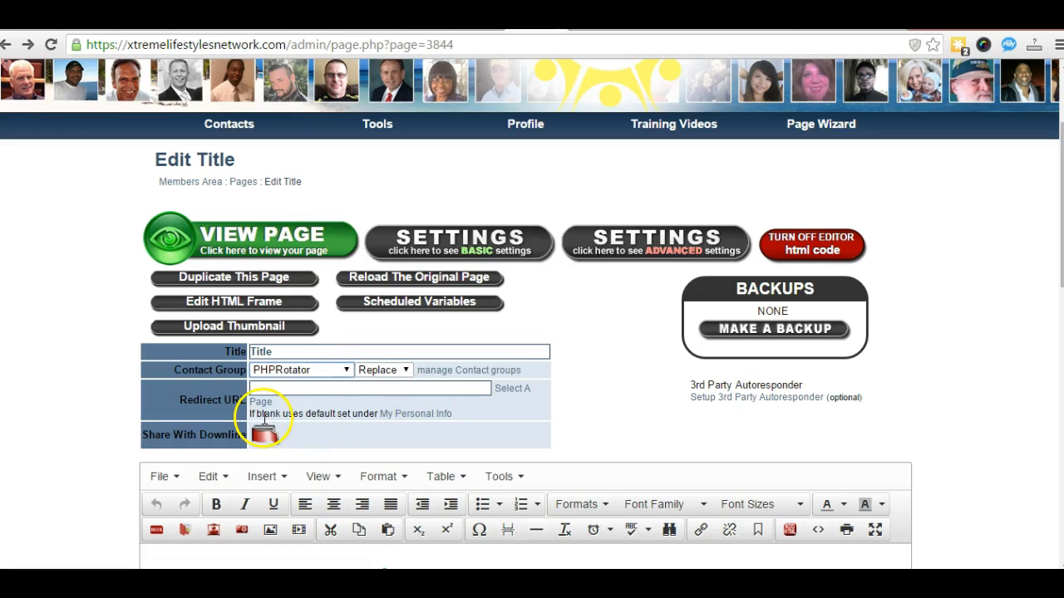
{"action": "left_click", "coordinate": [346, 373]}
{"action": "left_click", "coordinate": [285, 381]}
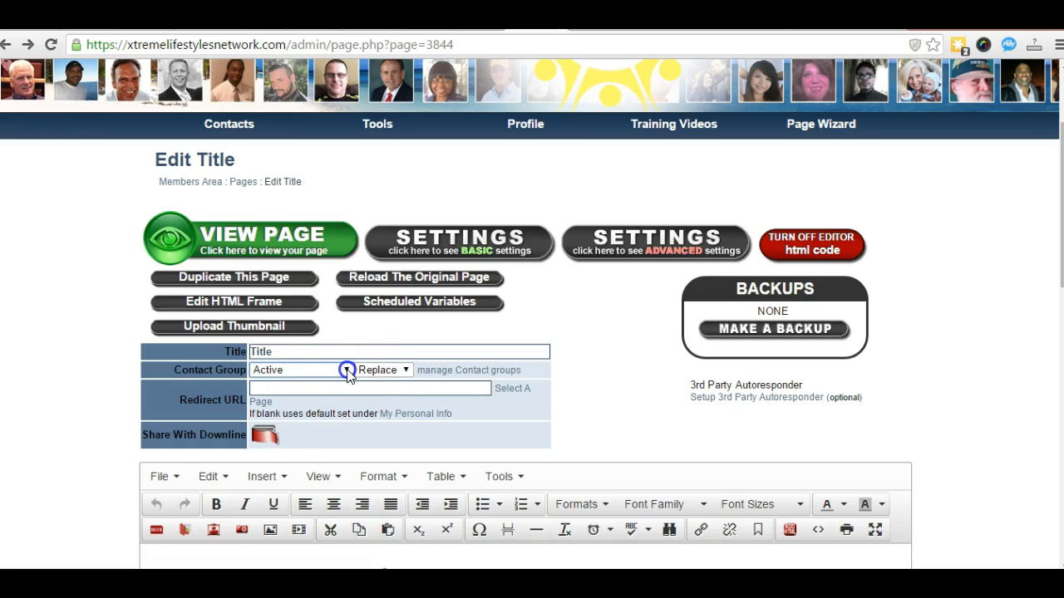
{"action": "left_click", "coordinate": [346, 372]}
{"action": "left_click", "coordinate": [303, 450]}
{"action": "left_click", "coordinate": [346, 371]}
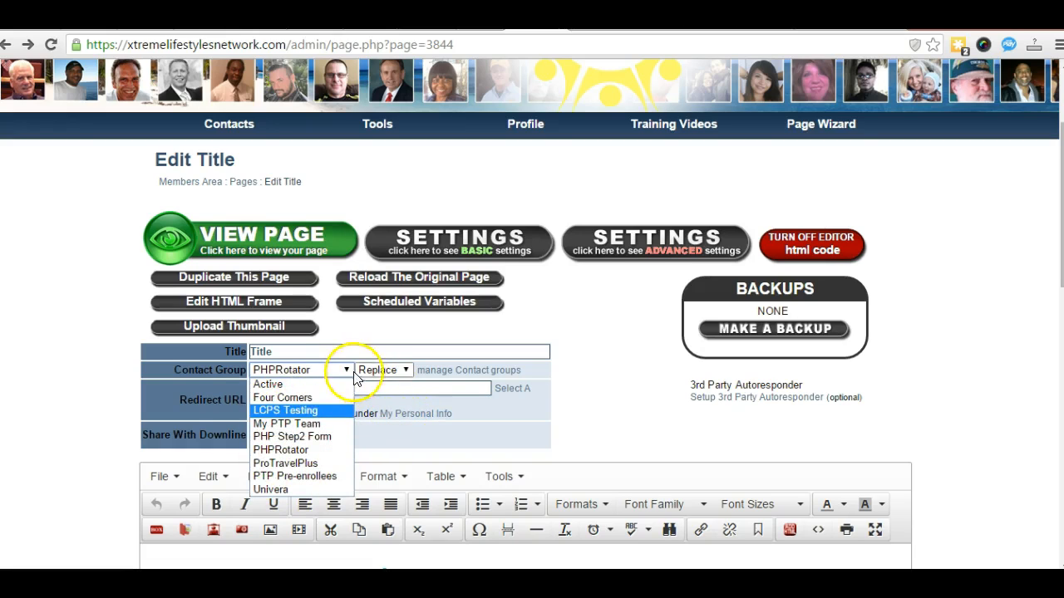
{"action": "left_click", "coordinate": [73, 405]}
{"action": "left_click", "coordinate": [254, 389]}
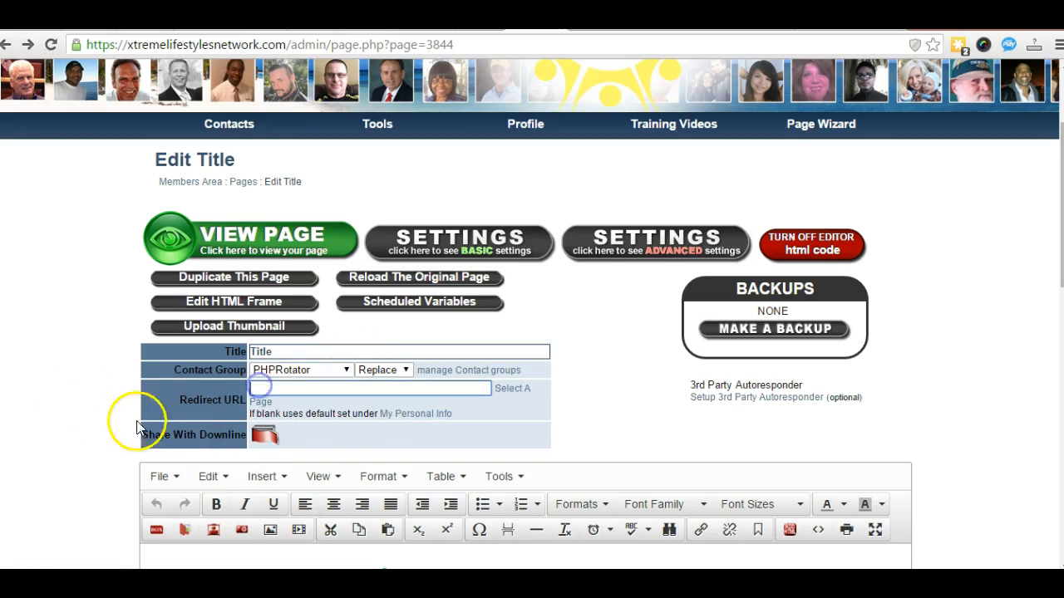
{"action": "scroll", "coordinate": [93, 436], "scroll_direction": "up", "scroll_amount": 2}
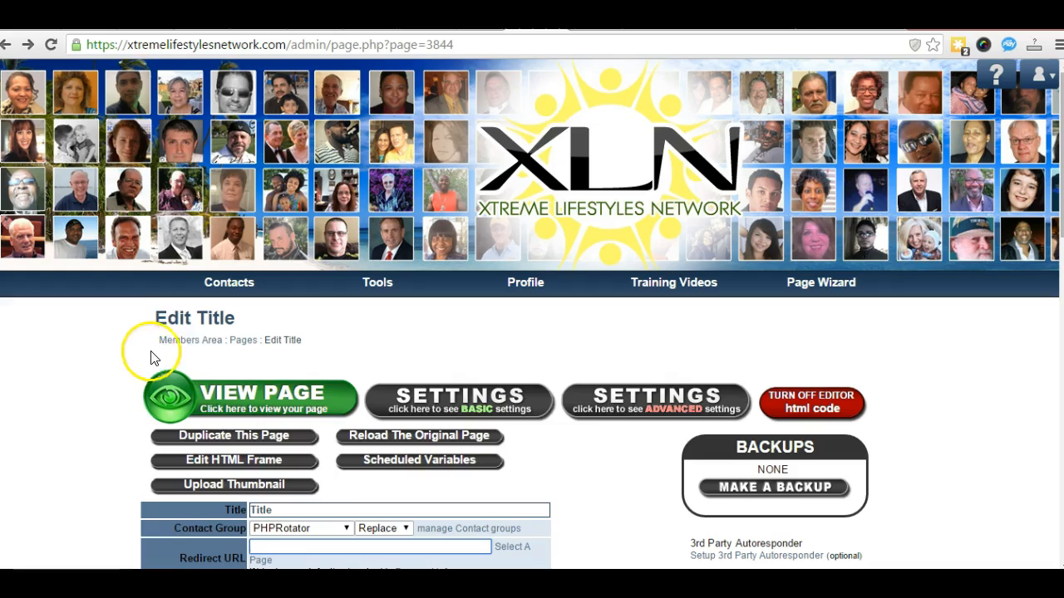
Step: Return to the Members Area dashboard and go to Page Wizard > My Capture Pages
{"action": "left_click", "coordinate": [173, 342]}
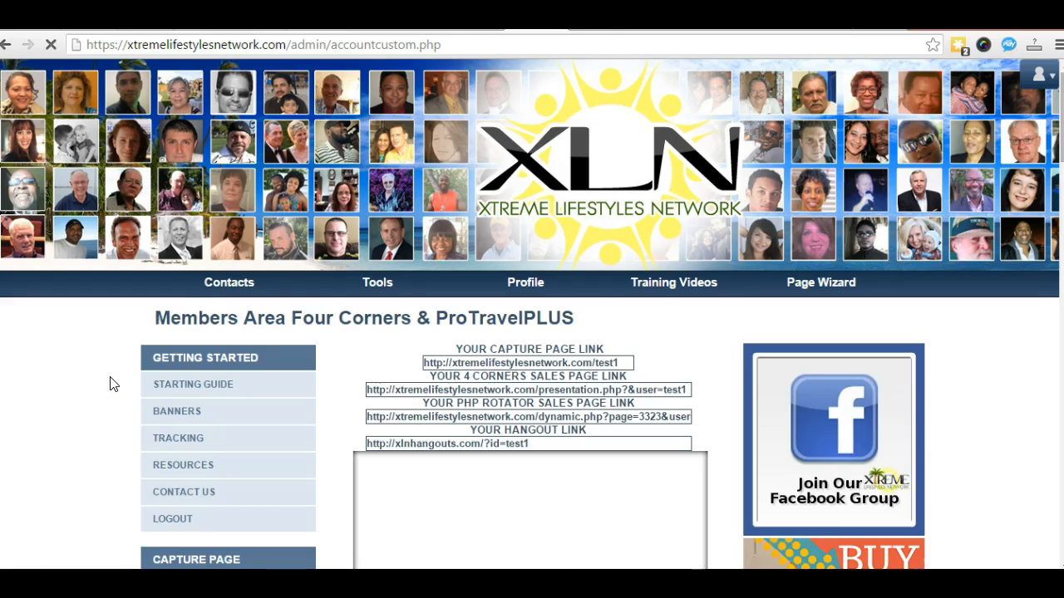
{"action": "scroll", "coordinate": [131, 391], "scroll_direction": "down", "scroll_amount": 2}
{"action": "scroll", "coordinate": [131, 391], "scroll_direction": "up", "scroll_amount": 2}
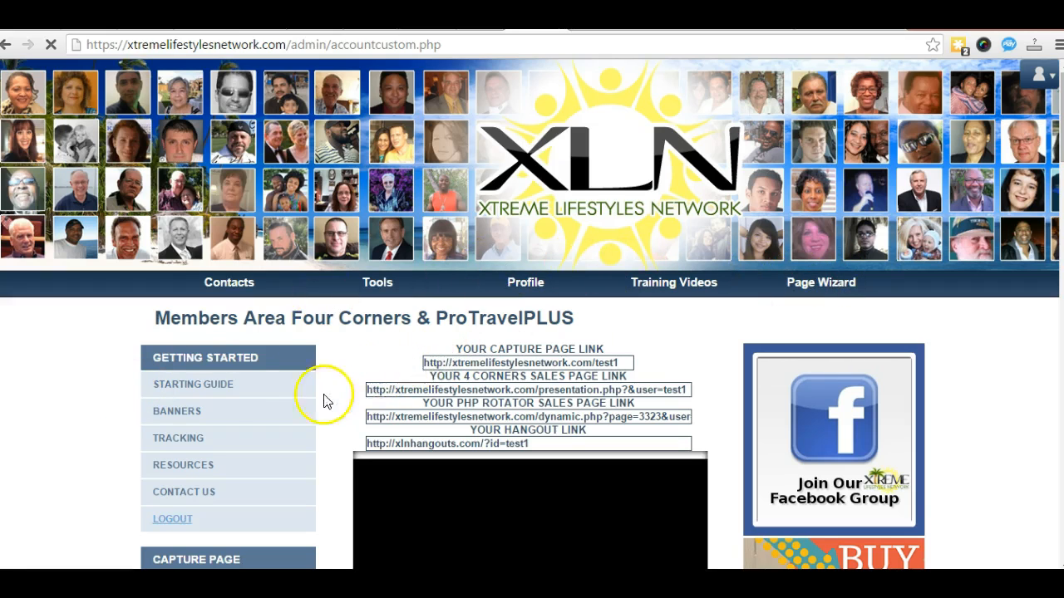
{"action": "scroll", "coordinate": [178, 401], "scroll_direction": "down", "scroll_amount": 4}
{"action": "scroll", "coordinate": [266, 415], "scroll_direction": "down", "scroll_amount": 2}
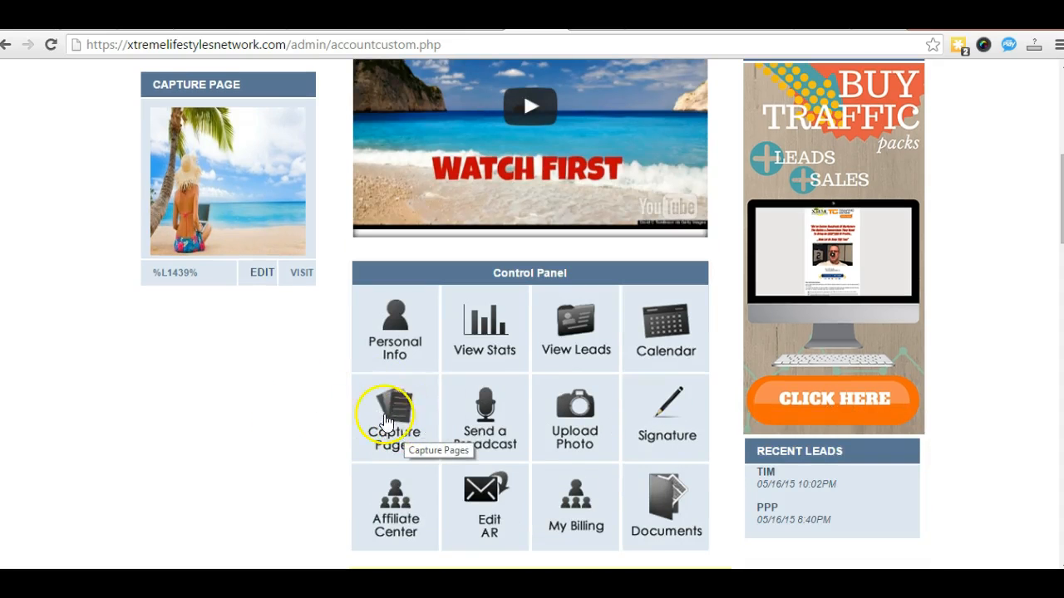
{"action": "scroll", "coordinate": [407, 416], "scroll_direction": "up", "scroll_amount": 6}
{"action": "mouse_move", "coordinate": [814, 205]}
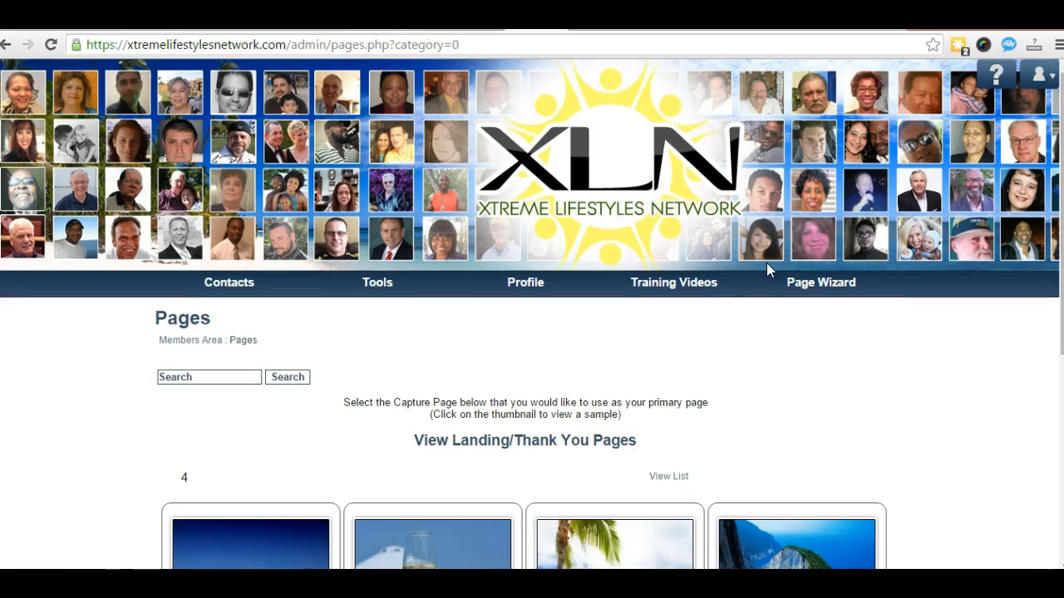
Step: Make the fourth thumbnail, the beach-cove capture page, the primary page
{"action": "scroll", "coordinate": [660, 373], "scroll_direction": "down", "scroll_amount": 3}
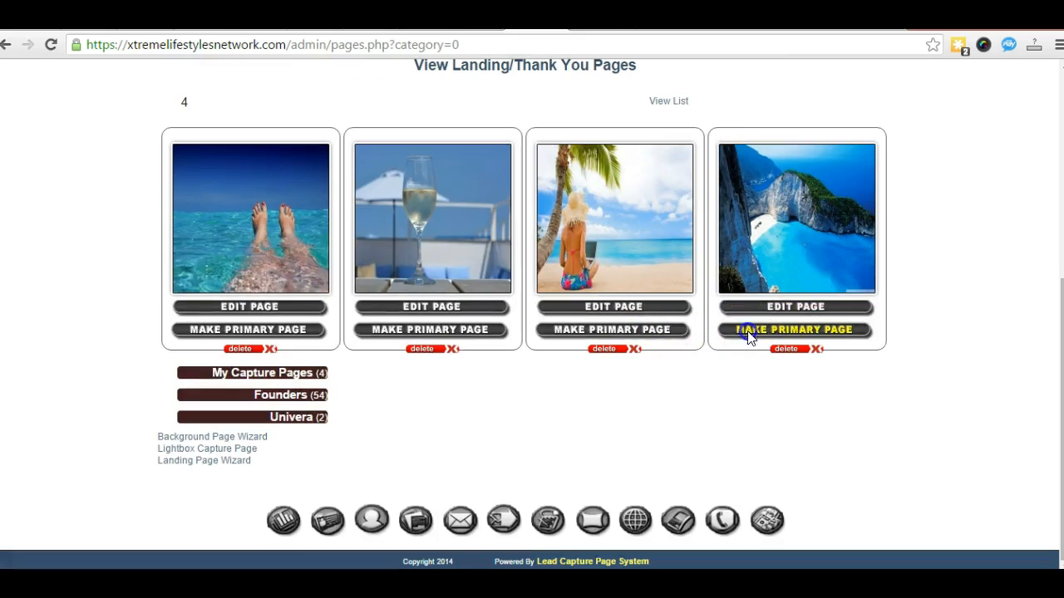
{"action": "left_click", "coordinate": [539, 333]}
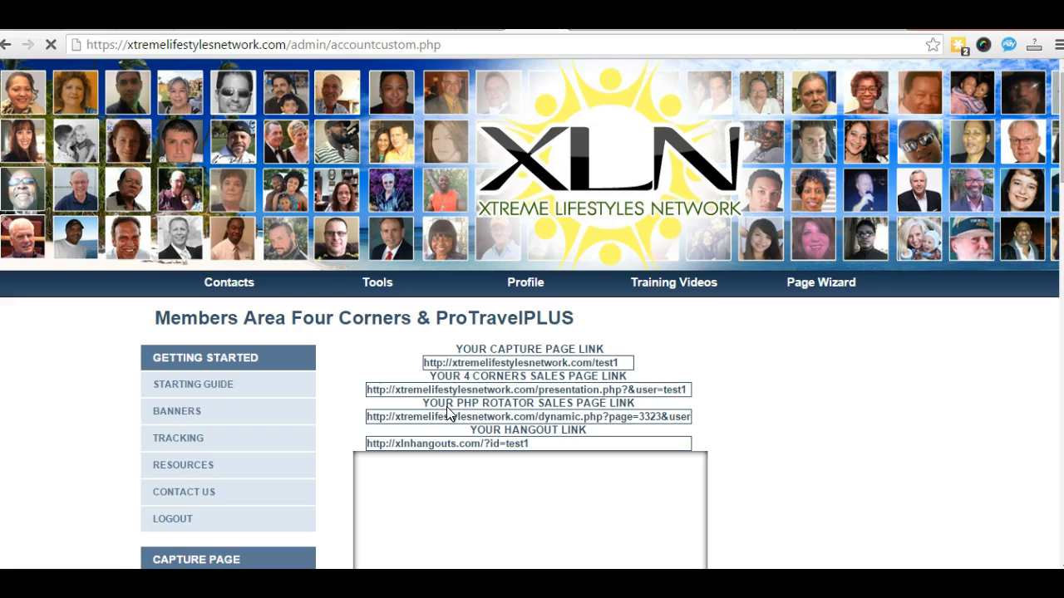
Step: Visit the live beach-cove capture page with its 'It's Time To Dream Big!' opt-in form
{"action": "scroll", "coordinate": [328, 409], "scroll_direction": "down", "scroll_amount": 3}
{"action": "scroll", "coordinate": [328, 410], "scroll_direction": "down", "scroll_amount": 1}
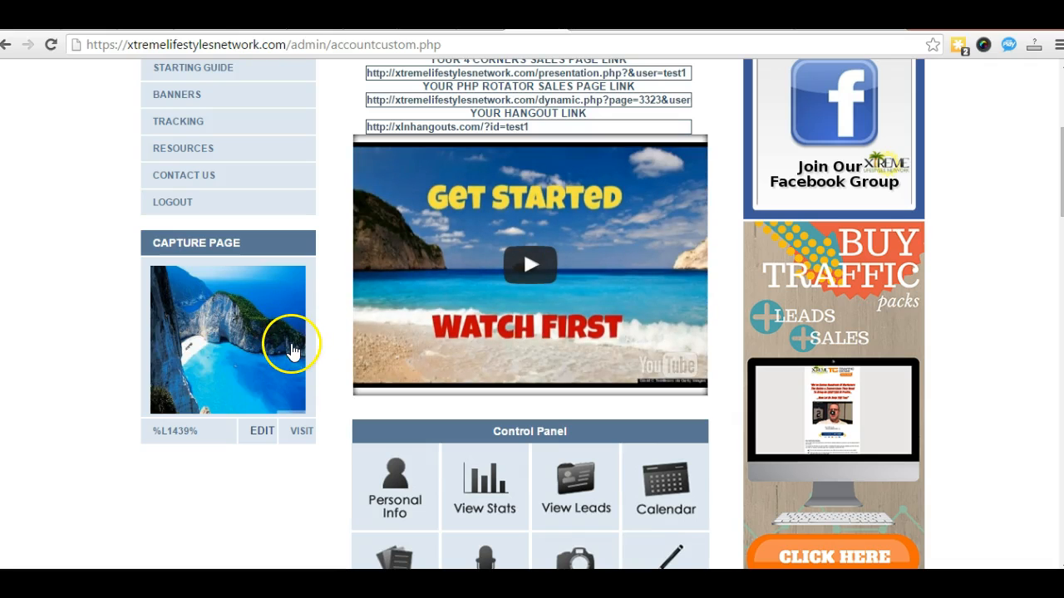
{"action": "scroll", "coordinate": [292, 348], "scroll_direction": "down", "scroll_amount": 3}
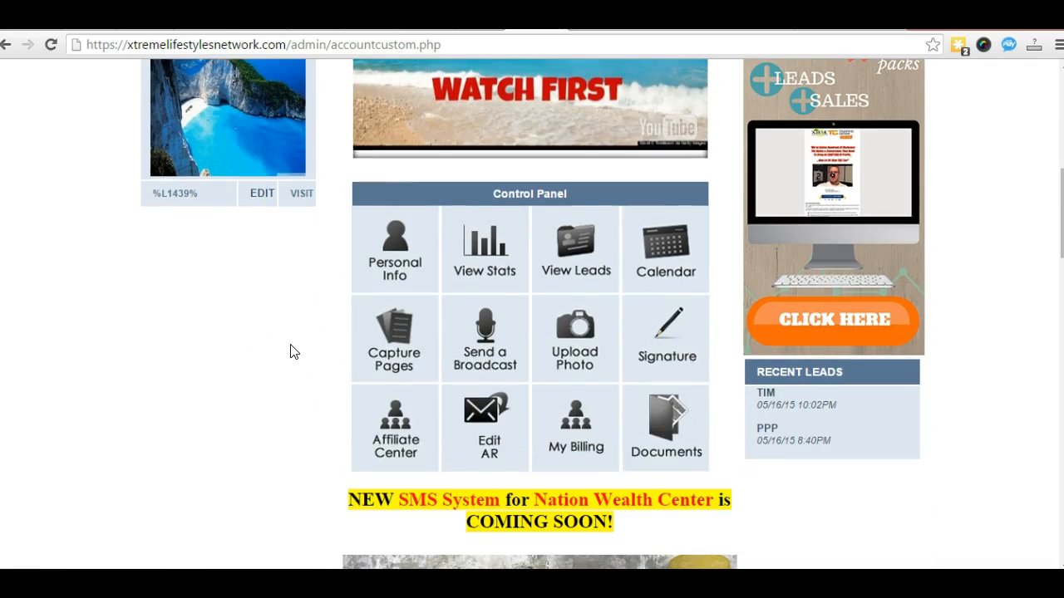
{"action": "scroll", "coordinate": [280, 350], "scroll_direction": "up", "scroll_amount": 3}
{"action": "left_click", "coordinate": [299, 432]}
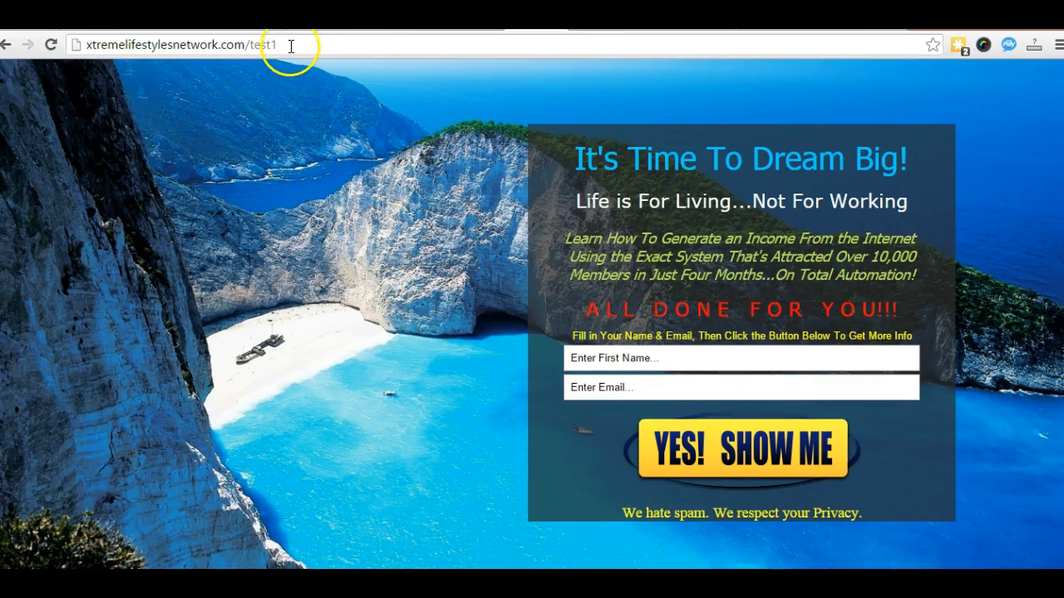
Step: Select the live capture page's web address, then go back to the members area dashboard
{"action": "left_click_drag", "start_coordinate": [277, 45], "coordinate": [71, 47]}
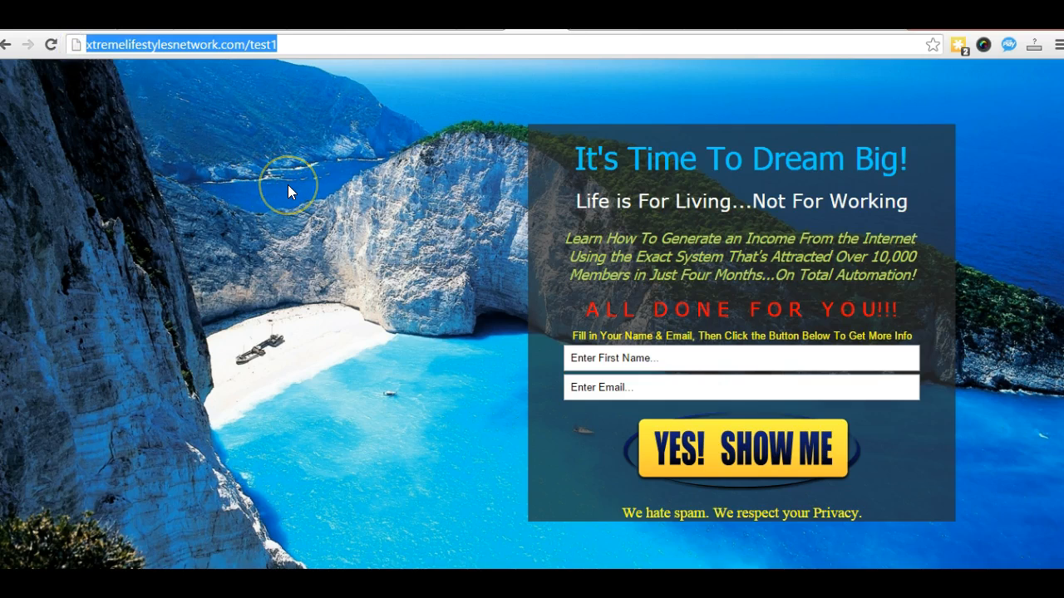
{"action": "left_click", "coordinate": [6, 46]}
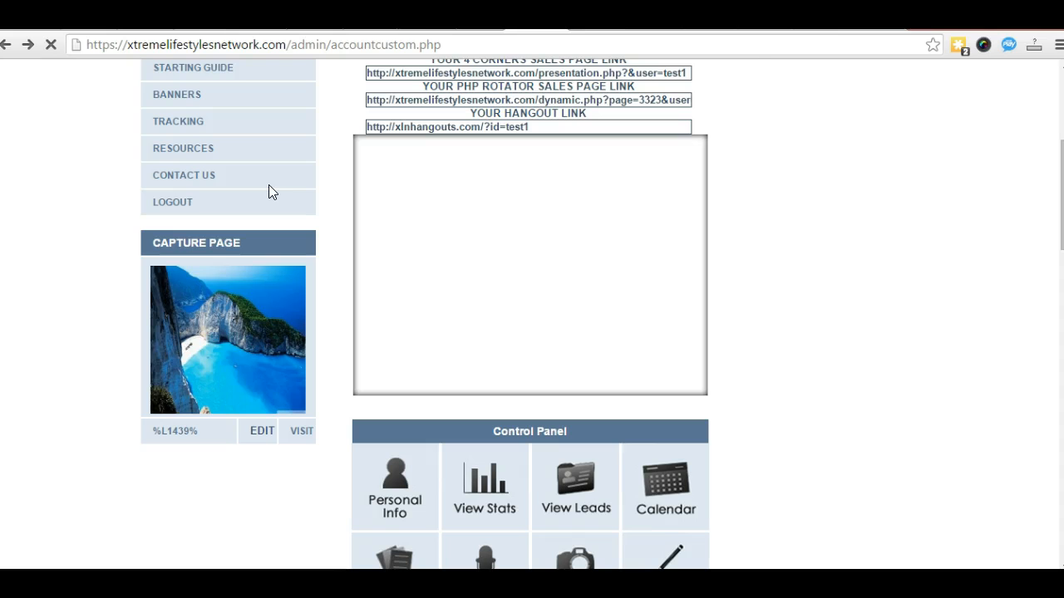
Step: Scroll down to the Control Panel and open the Personal Info update page
{"action": "scroll", "coordinate": [256, 294], "scroll_direction": "up", "scroll_amount": 1}
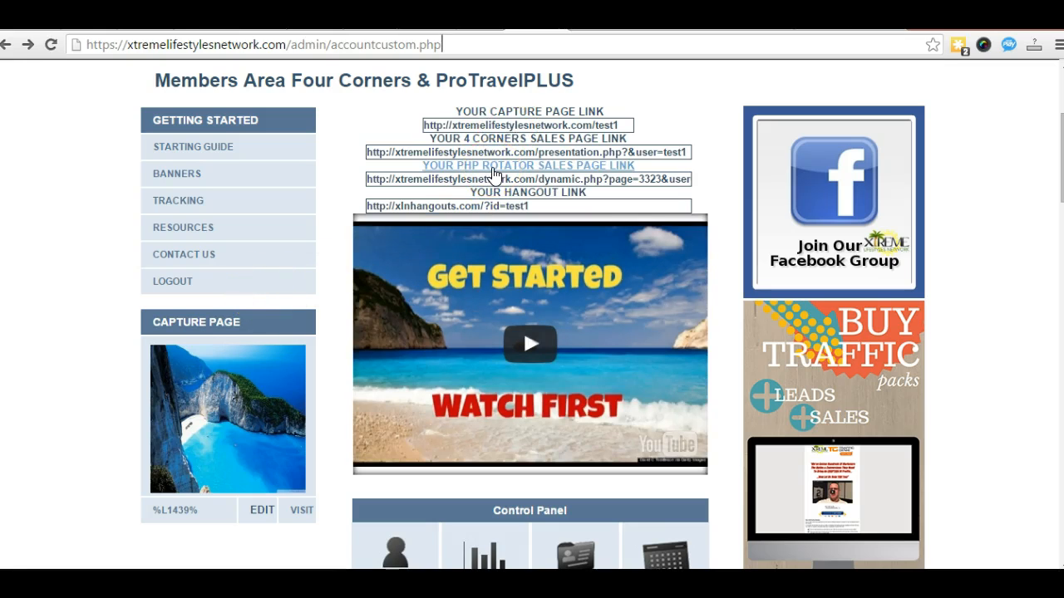
{"action": "left_click", "coordinate": [526, 173]}
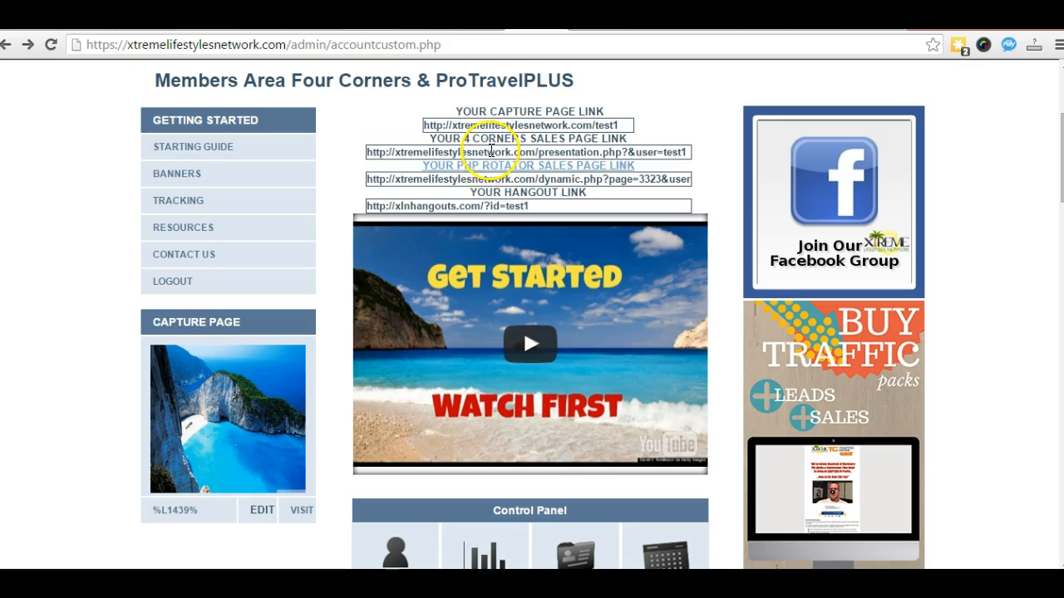
{"action": "scroll", "coordinate": [366, 264], "scroll_direction": "down", "scroll_amount": 3}
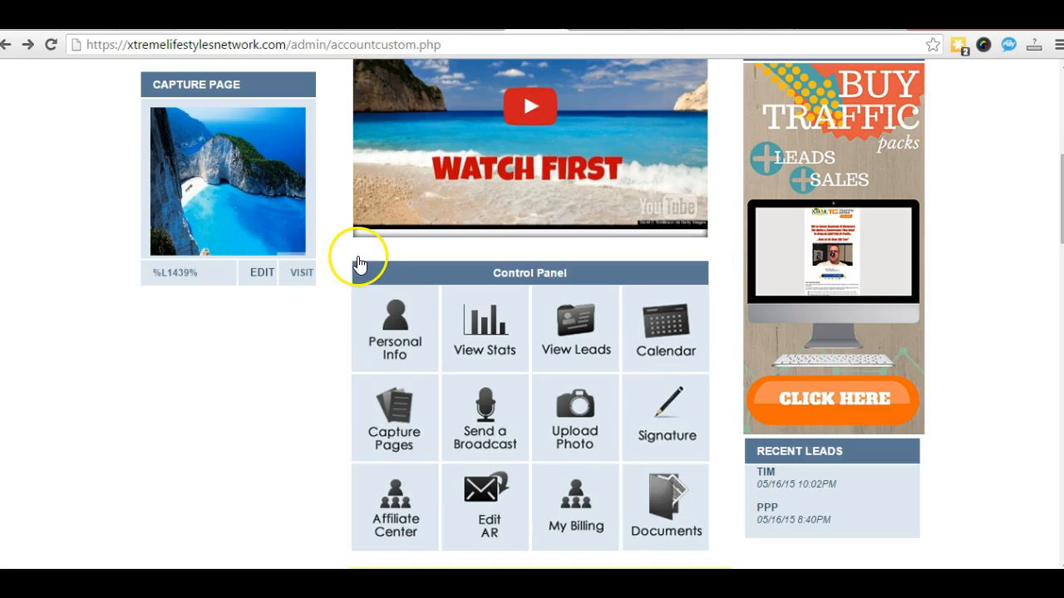
{"action": "left_click", "coordinate": [398, 335]}
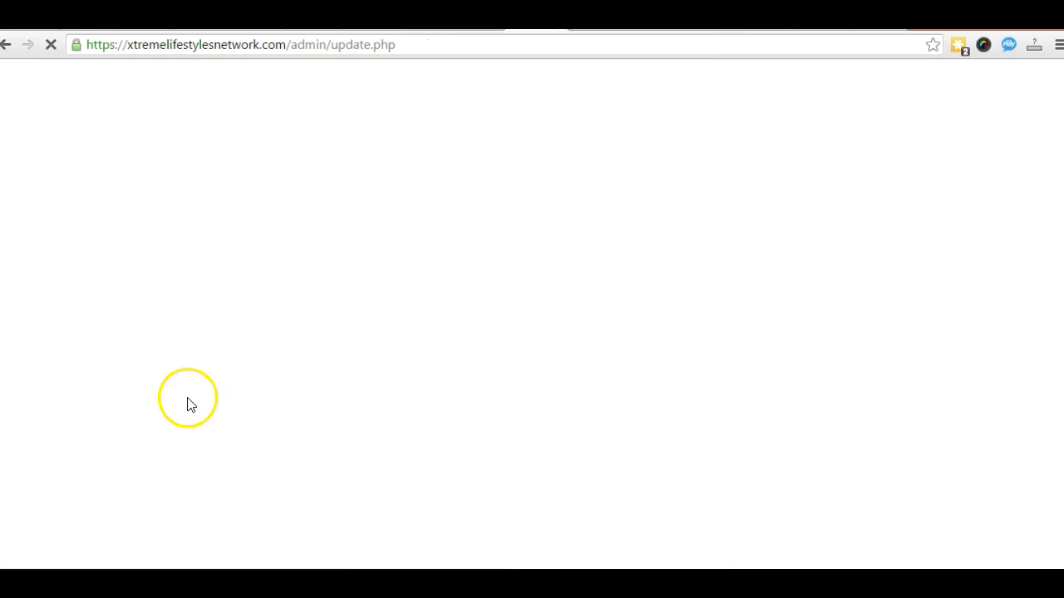
Step: Review the My Personal Info page, then return via the Members Area breadcrumb
{"action": "scroll", "coordinate": [283, 413], "scroll_direction": "down", "scroll_amount": 3}
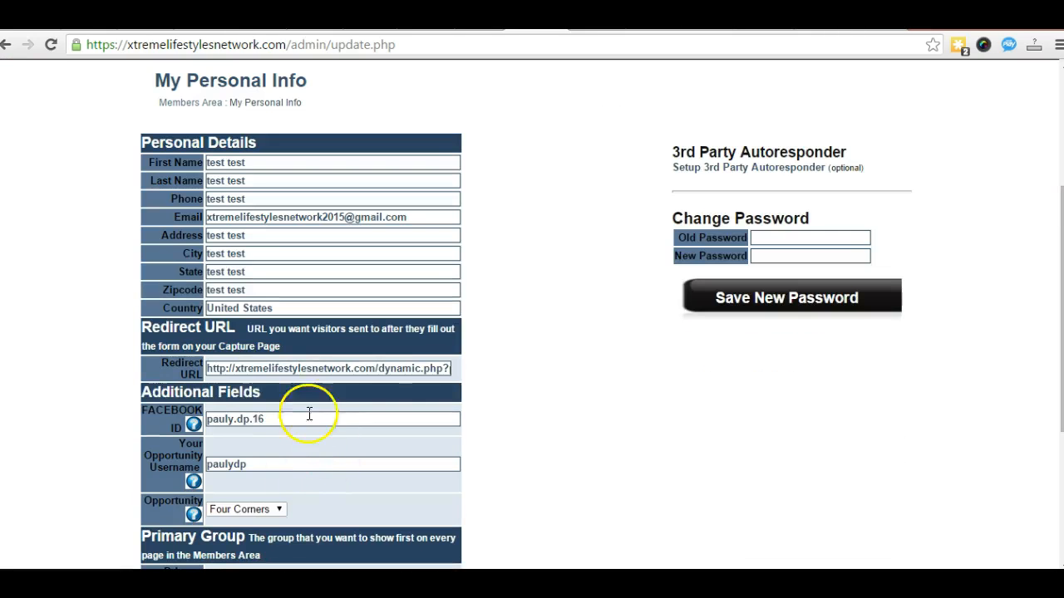
{"action": "scroll", "coordinate": [108, 324], "scroll_direction": "up", "scroll_amount": 2}
{"action": "left_click", "coordinate": [186, 264]}
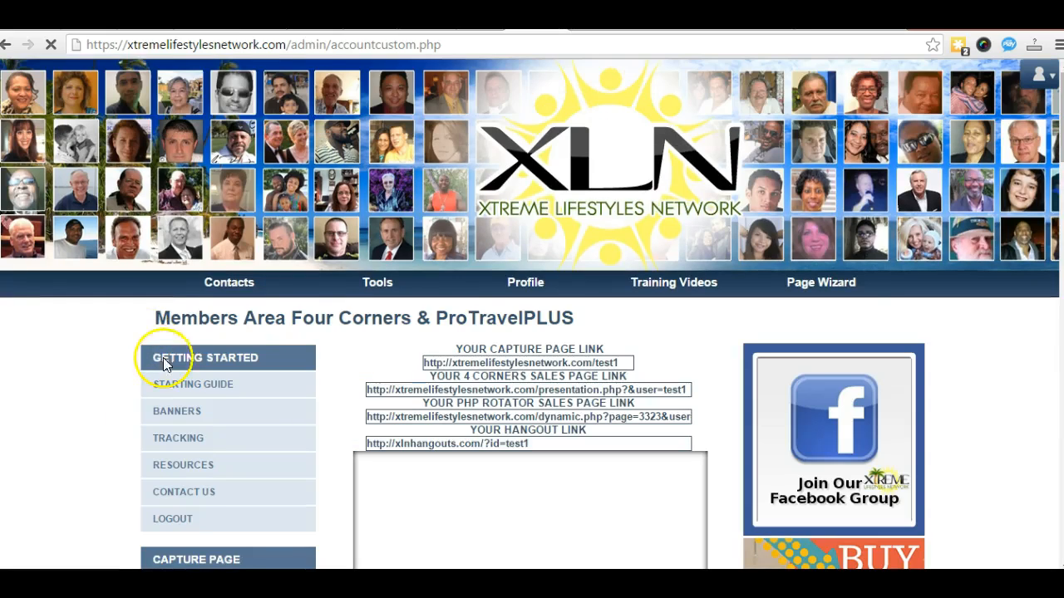
{"action": "scroll", "coordinate": [190, 356], "scroll_direction": "down", "scroll_amount": 2}
{"action": "scroll", "coordinate": [189, 355], "scroll_direction": "down", "scroll_amount": 2}
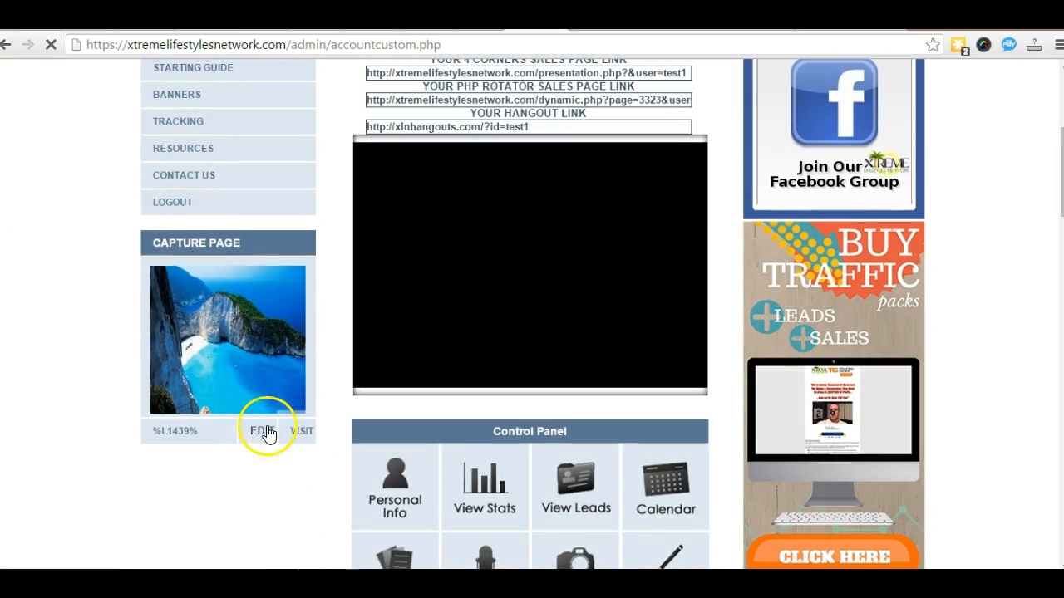
{"action": "left_click", "coordinate": [261, 434]}
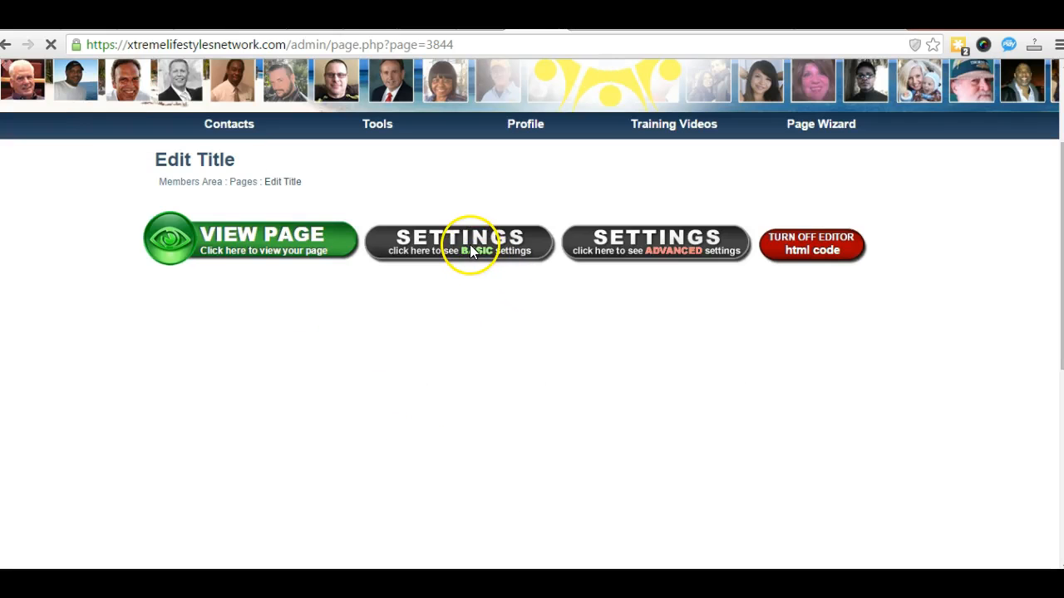
{"action": "left_click", "coordinate": [469, 250]}
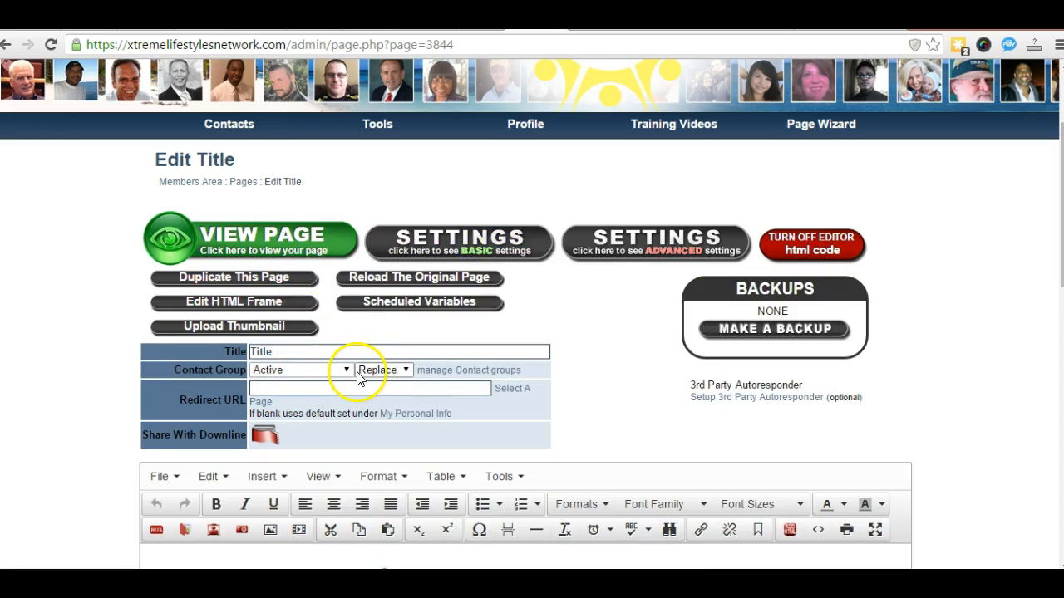
{"action": "left_click", "coordinate": [347, 370]}
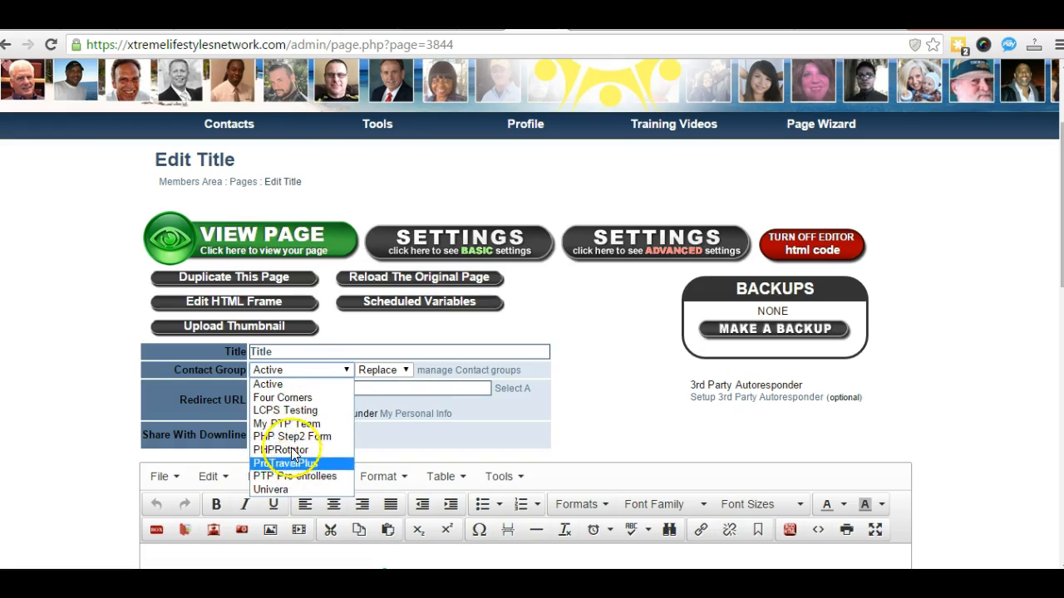
{"action": "left_click", "coordinate": [61, 359]}
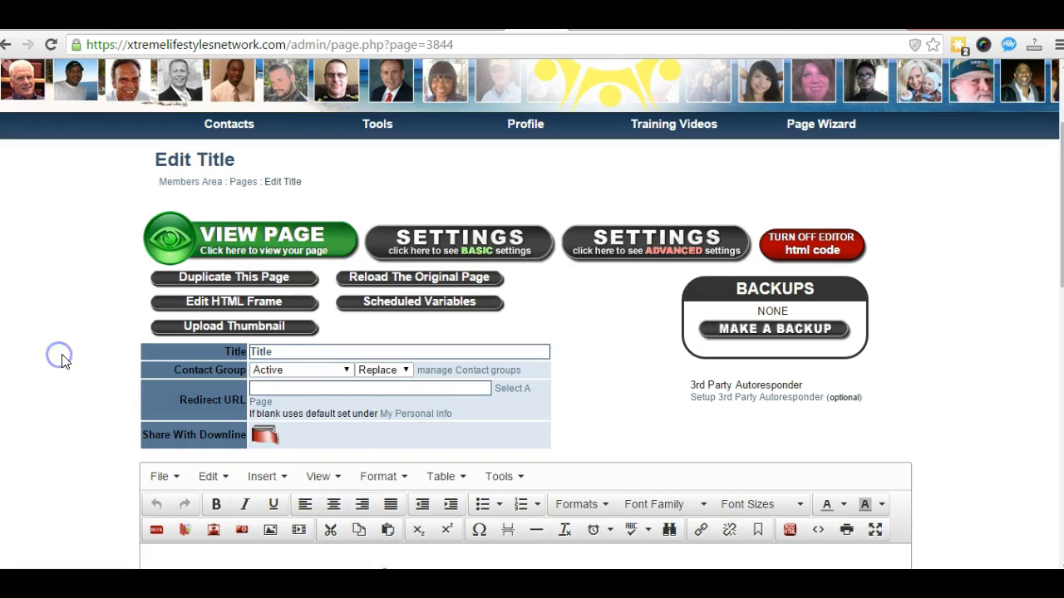
{"action": "mouse_move", "coordinate": [736, 126]}
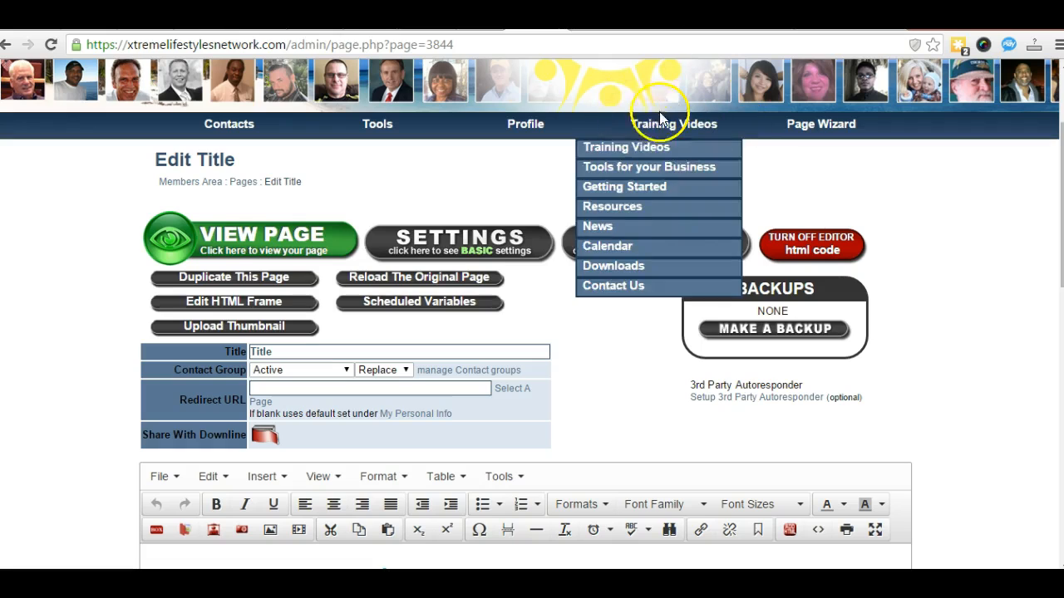
{"action": "left_click", "coordinate": [77, 257]}
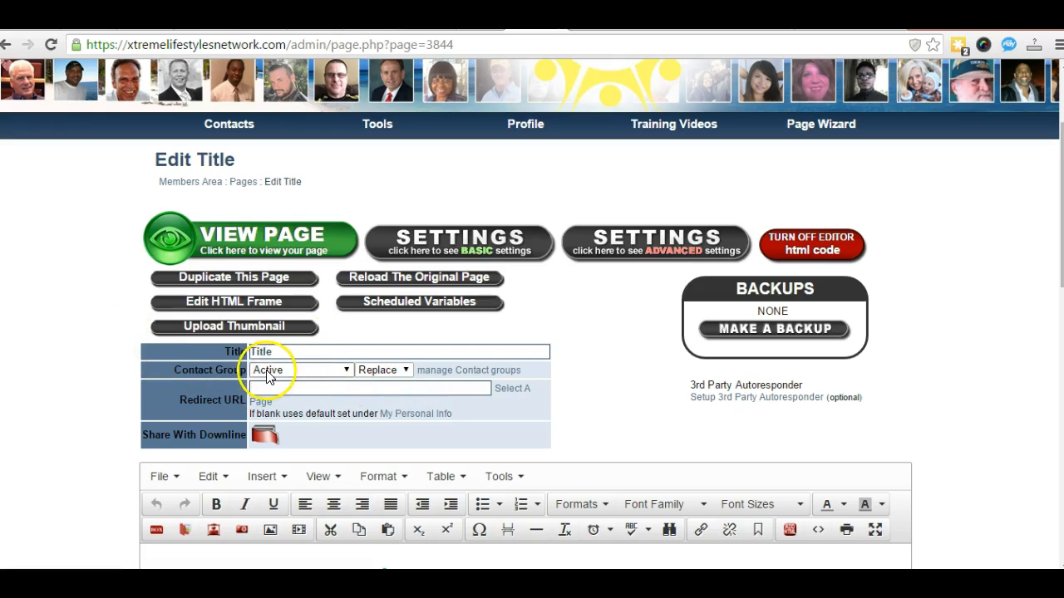
{"action": "left_click", "coordinate": [347, 371]}
{"action": "left_click", "coordinate": [346, 371]}
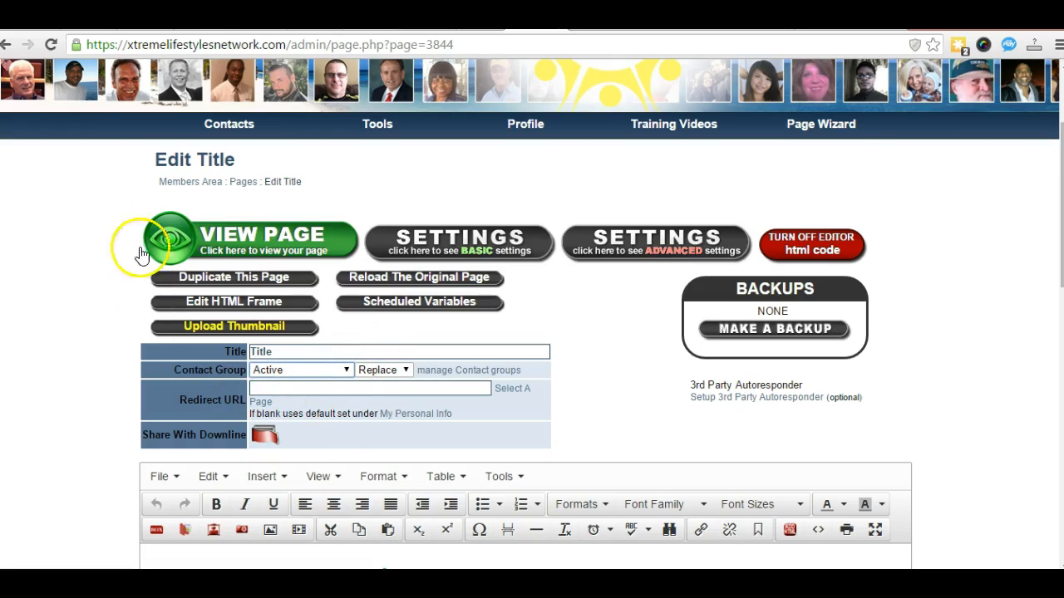
{"action": "left_click", "coordinate": [179, 184]}
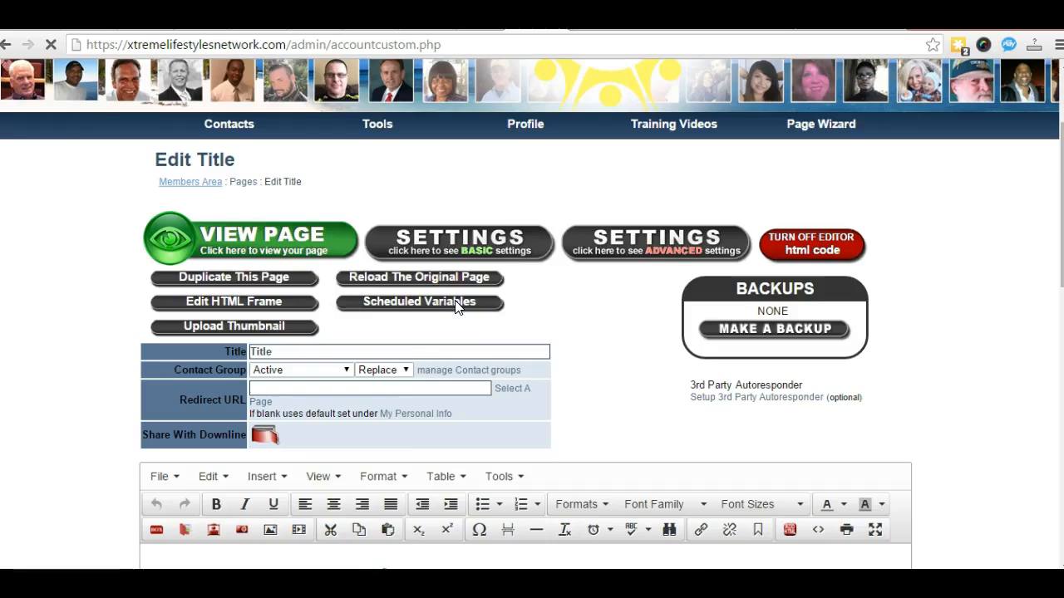
Step: Scroll the Members Area dashboard to review the beach-cove capture page thumbnail and test1 link
{"action": "scroll", "coordinate": [435, 341], "scroll_direction": "down", "scroll_amount": 1}
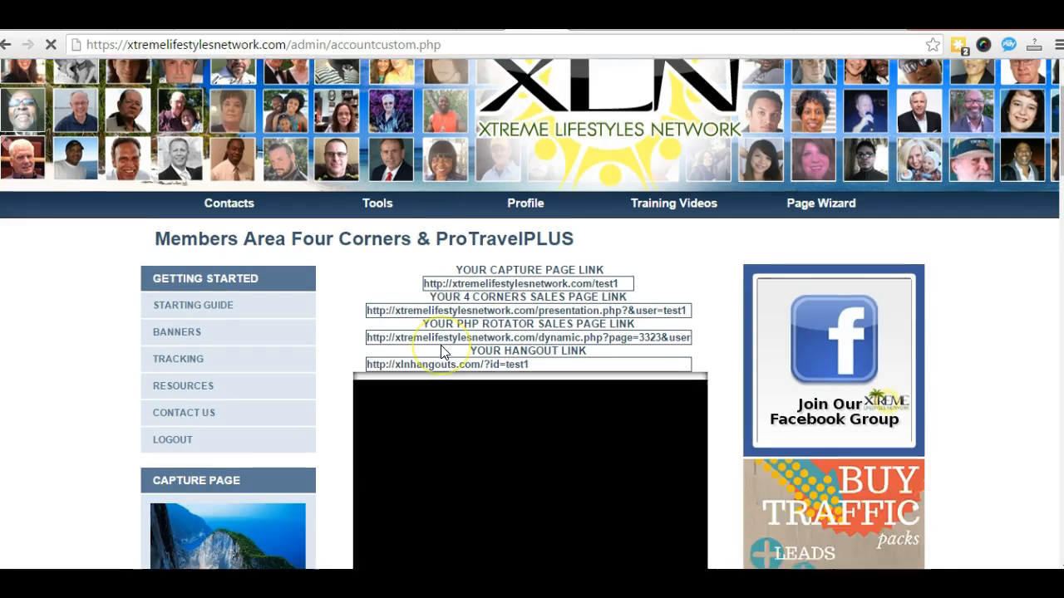
{"action": "scroll", "coordinate": [441, 352], "scroll_direction": "down", "scroll_amount": 2}
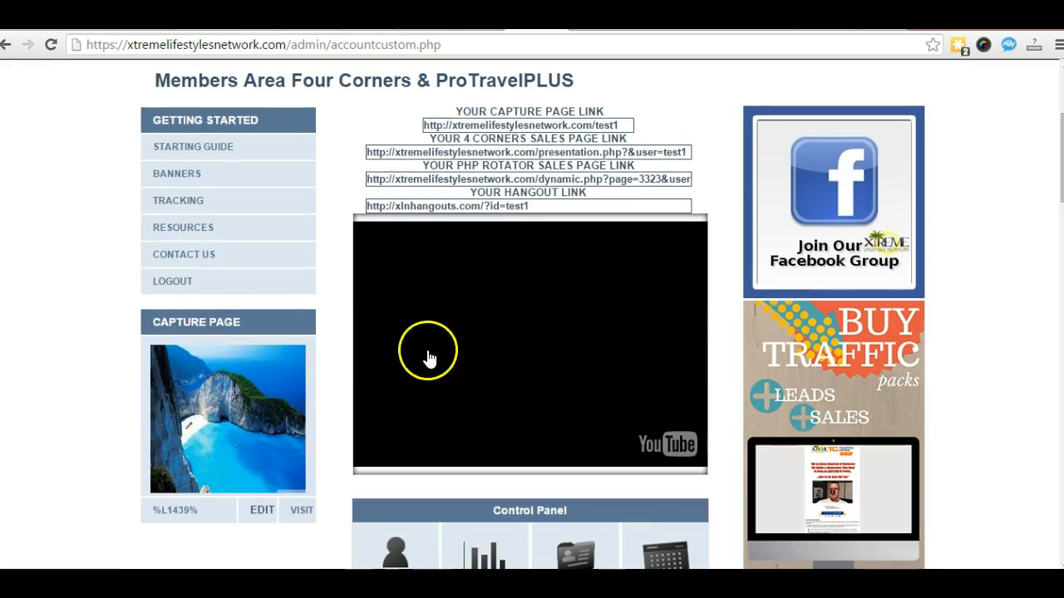
{"action": "scroll", "coordinate": [165, 260], "scroll_direction": "down", "scroll_amount": 2}
{"action": "scroll", "coordinate": [164, 260], "scroll_direction": "up", "scroll_amount": 2}
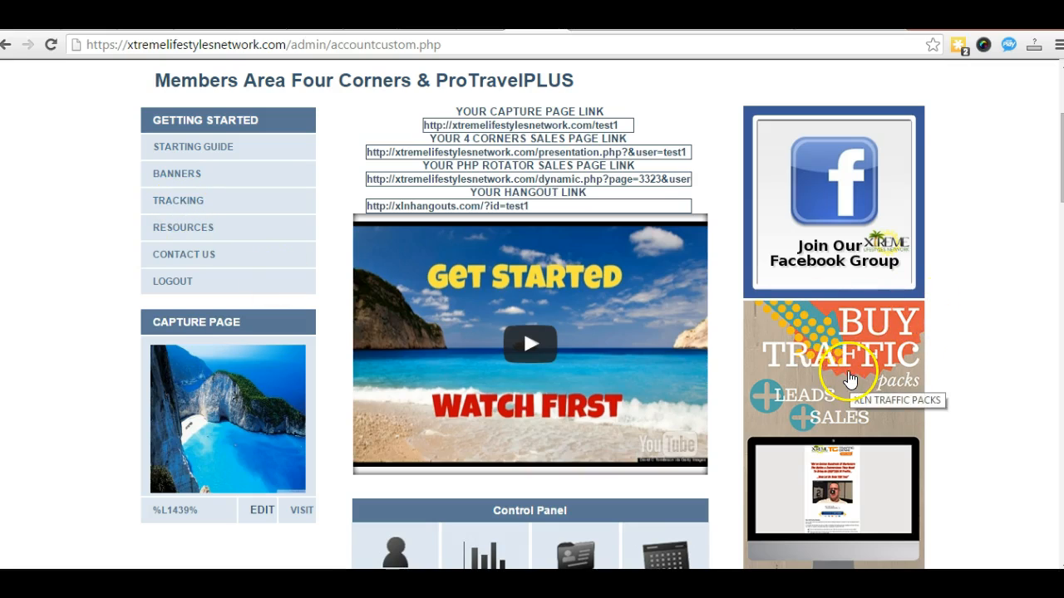
{"action": "scroll", "coordinate": [279, 374], "scroll_direction": "down", "scroll_amount": 2}
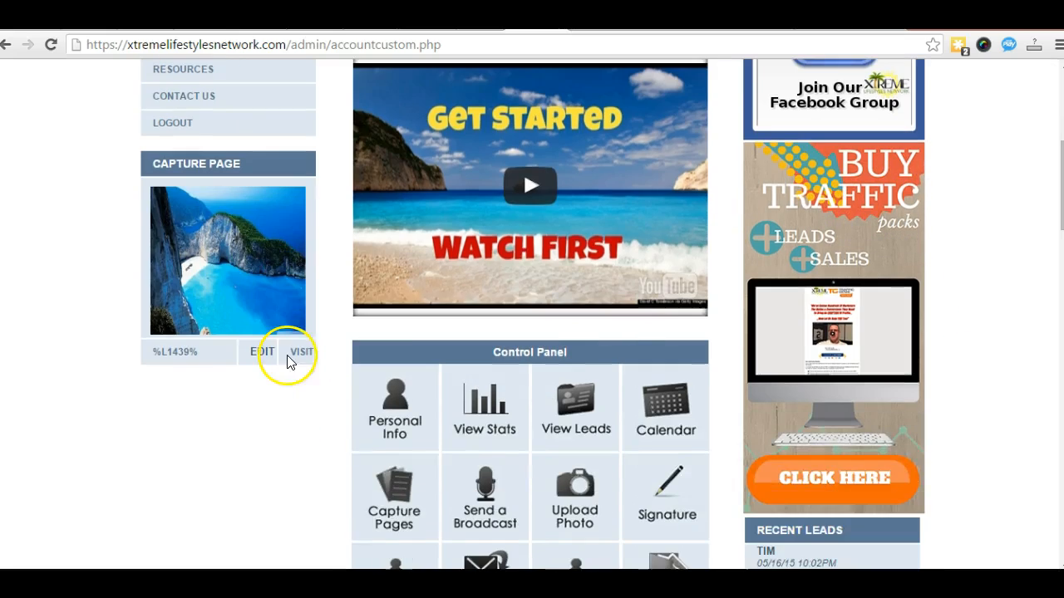
{"action": "scroll", "coordinate": [242, 368], "scroll_direction": "down", "scroll_amount": 2}
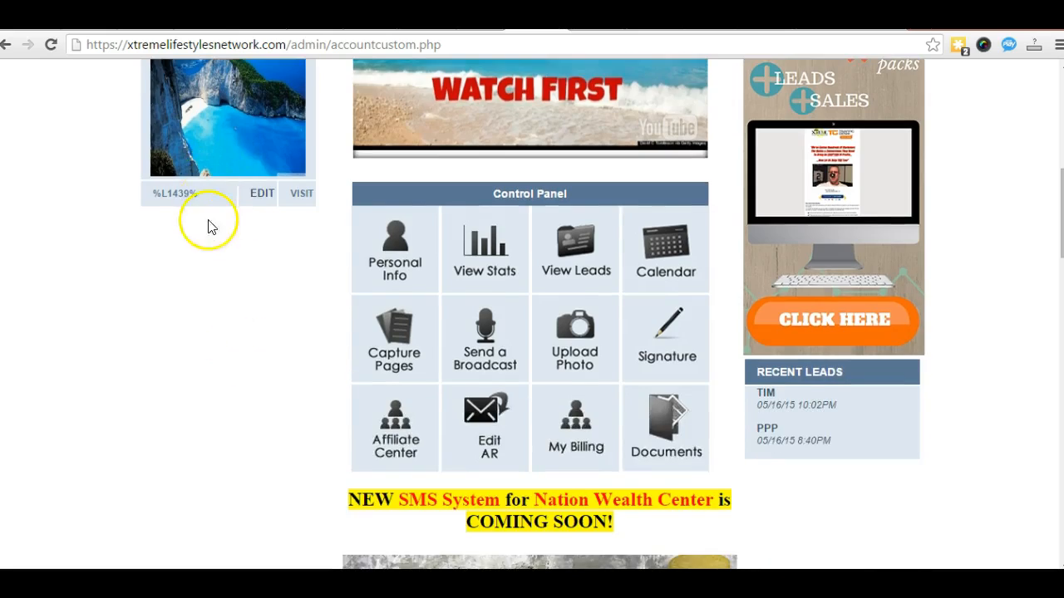
{"action": "scroll", "coordinate": [208, 249], "scroll_direction": "up", "scroll_amount": 2}
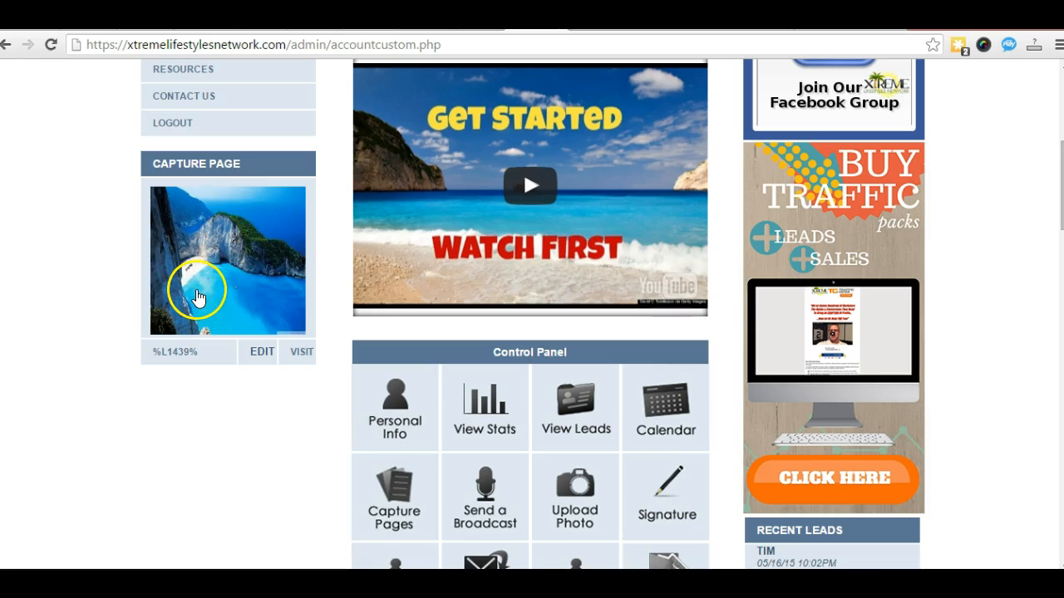
{"action": "scroll", "coordinate": [199, 295], "scroll_direction": "up", "scroll_amount": 2}
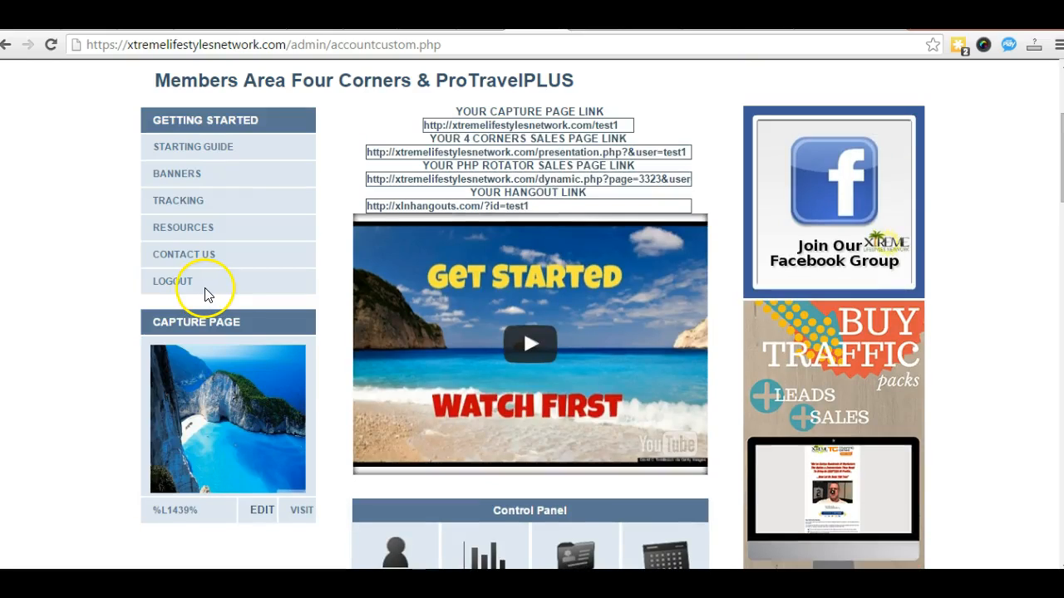